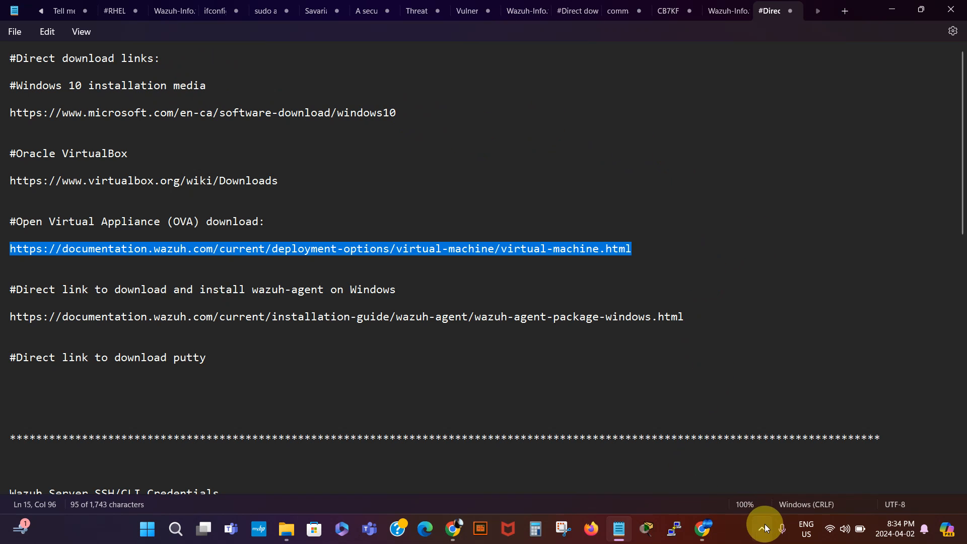
- On Microsoft's Windows 10 page in Chrome, download the media creation tool MediaCreationTool_22H2 (1).exe
left_click(709, 532)
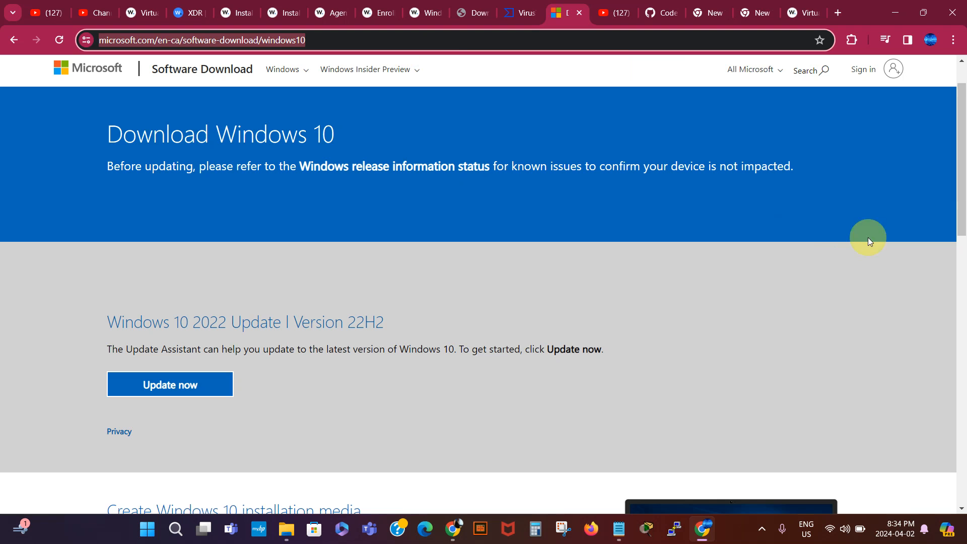
left_click(961, 162)
left_click_drag(961, 162, 960, 276)
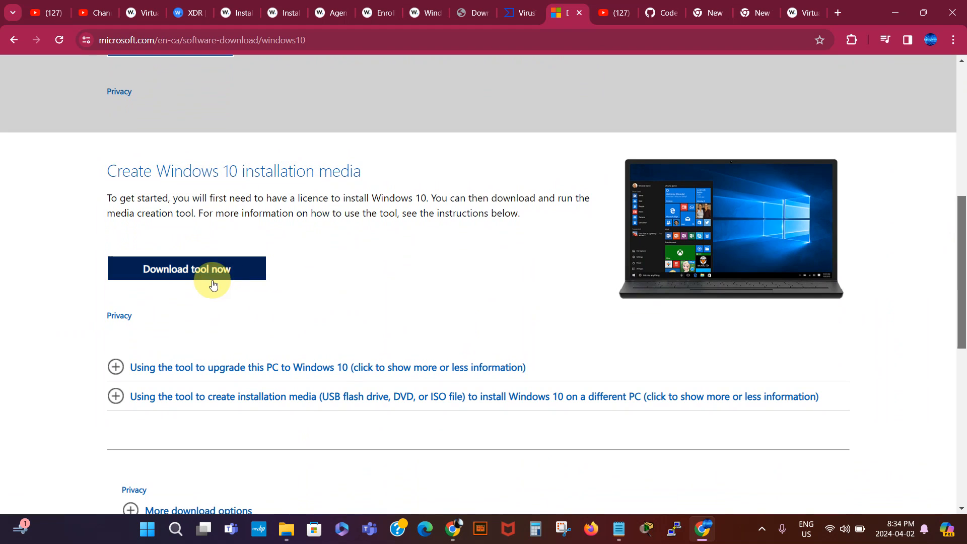
left_click(186, 271)
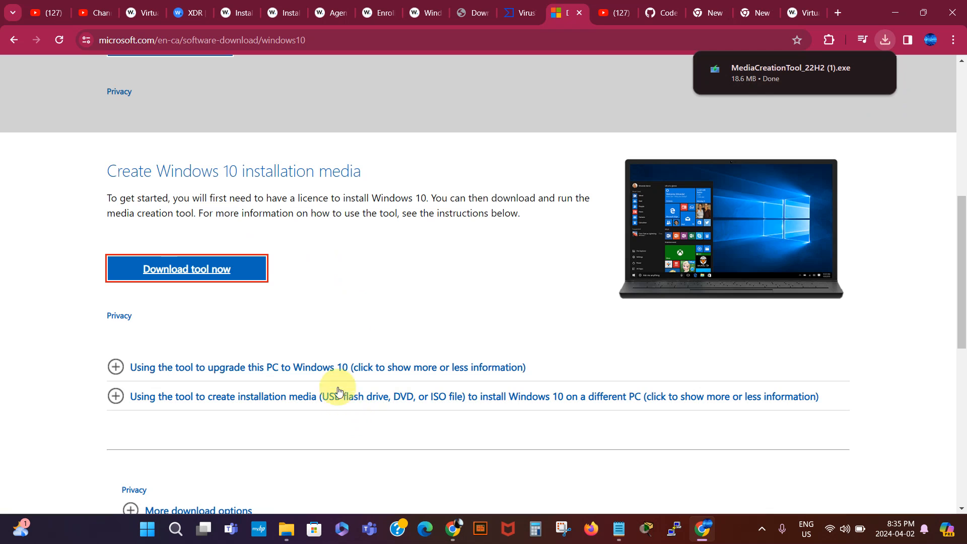
- Run MediaCreationTool_22H2 (1).exe from Downloads as administrator to launch Windows 10 Setup
left_click(288, 529)
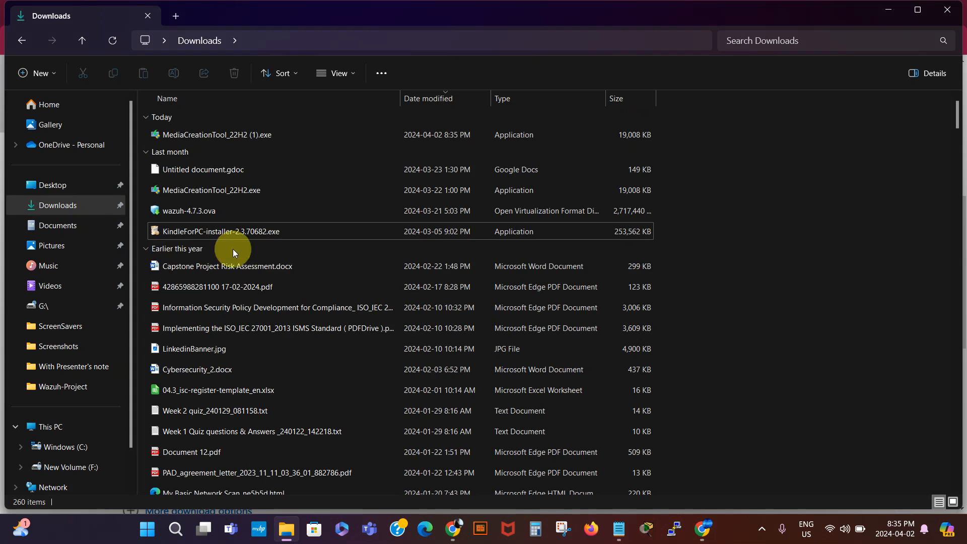
left_click(114, 38)
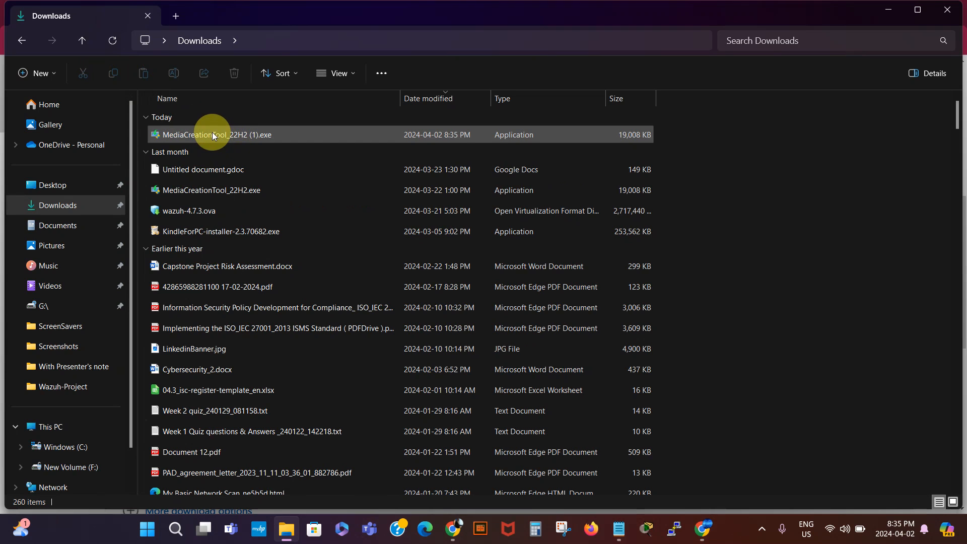
mouse_move(212, 132)
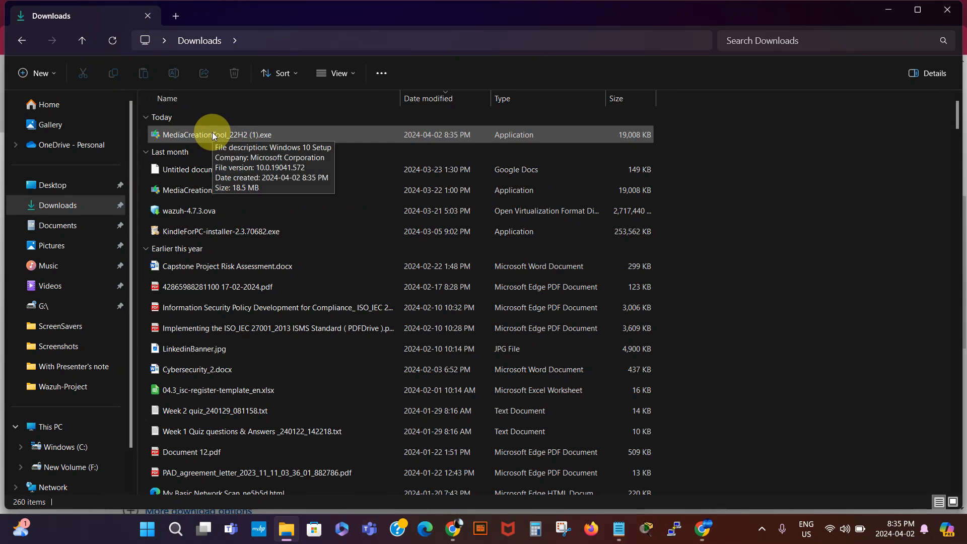
left_click(212, 132)
right_click(212, 132)
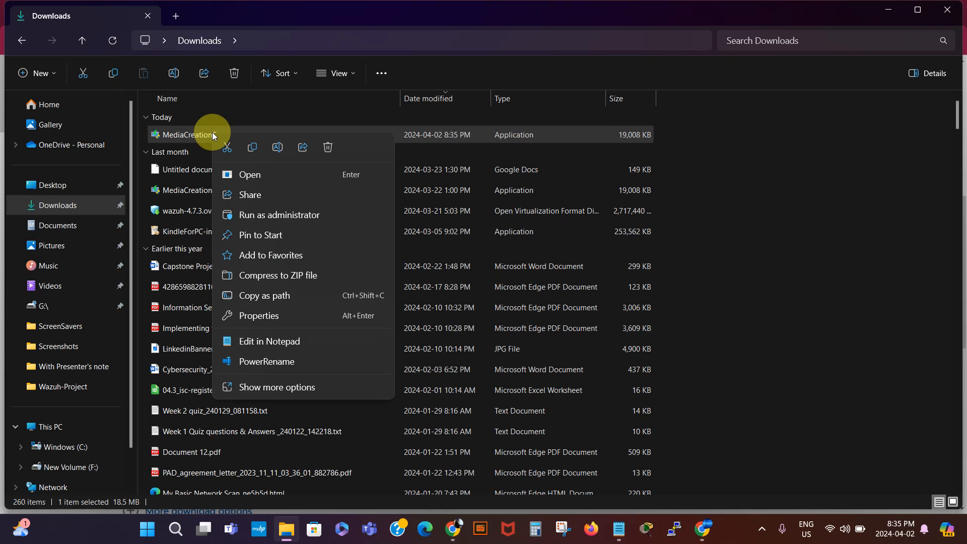
left_click(268, 219)
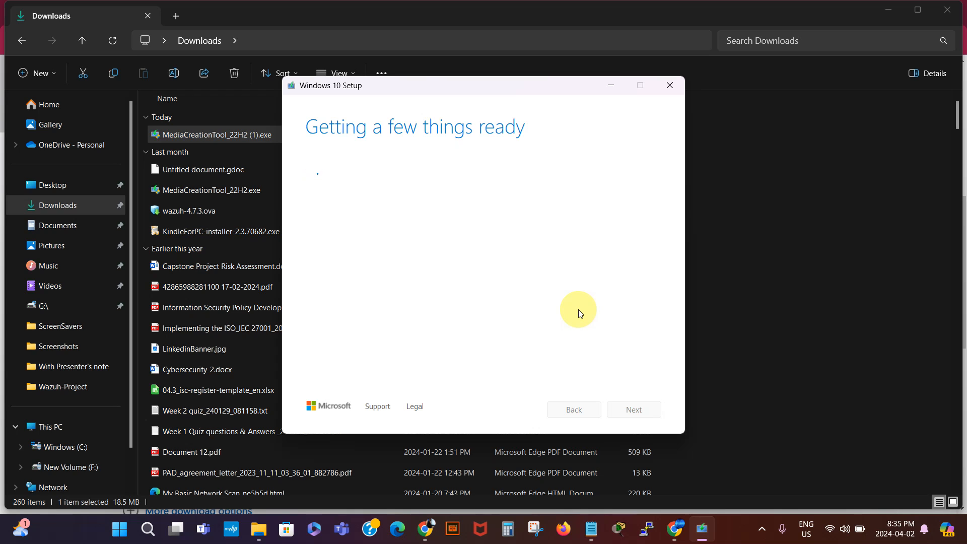
left_click(763, 533)
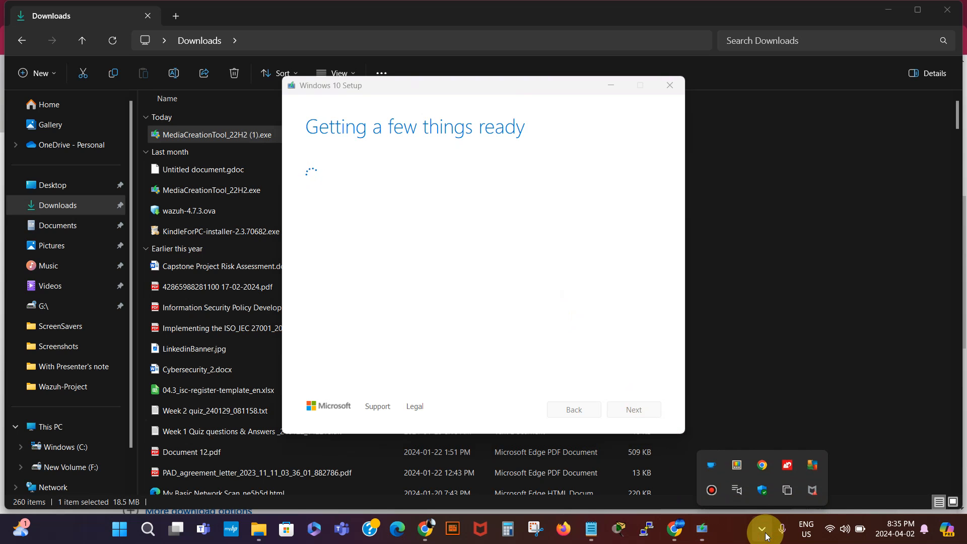
left_click(711, 489)
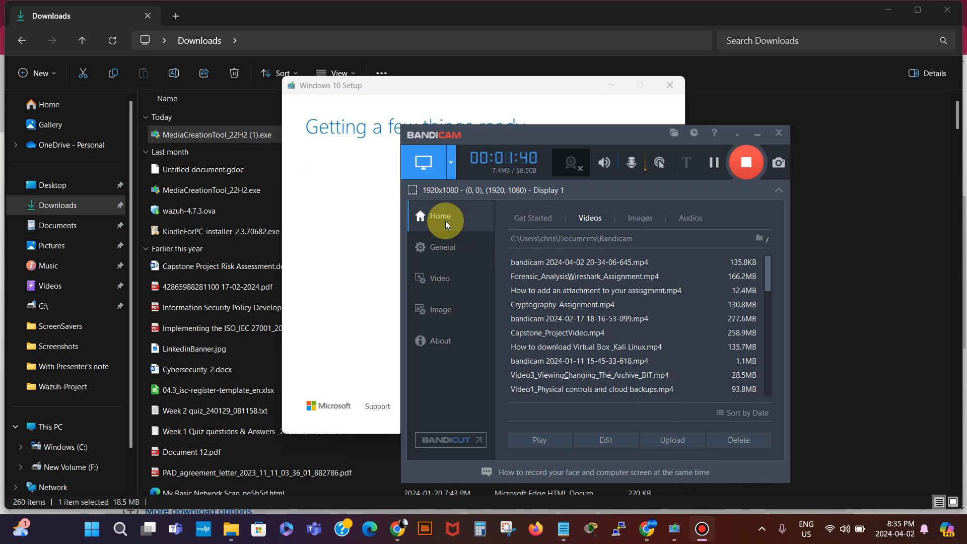
left_click(533, 222)
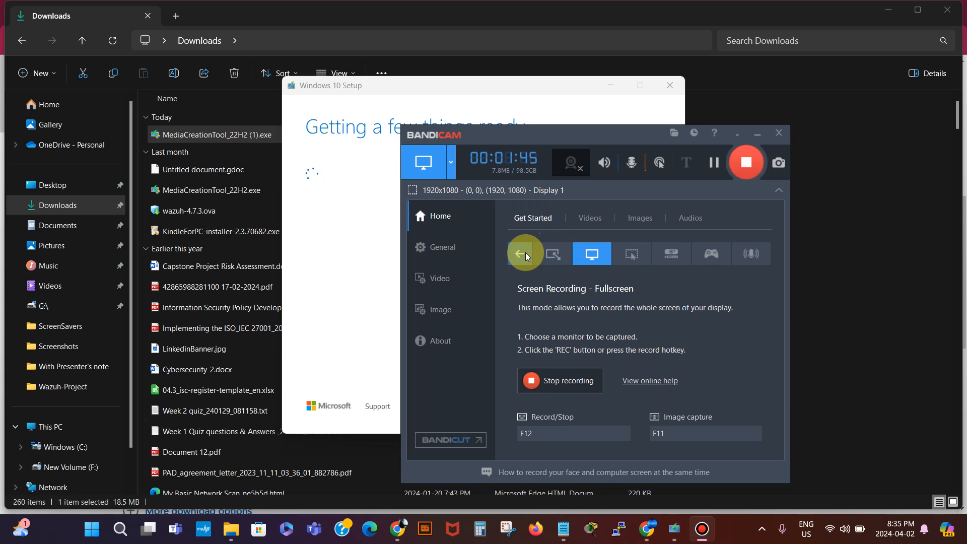
left_click(447, 247)
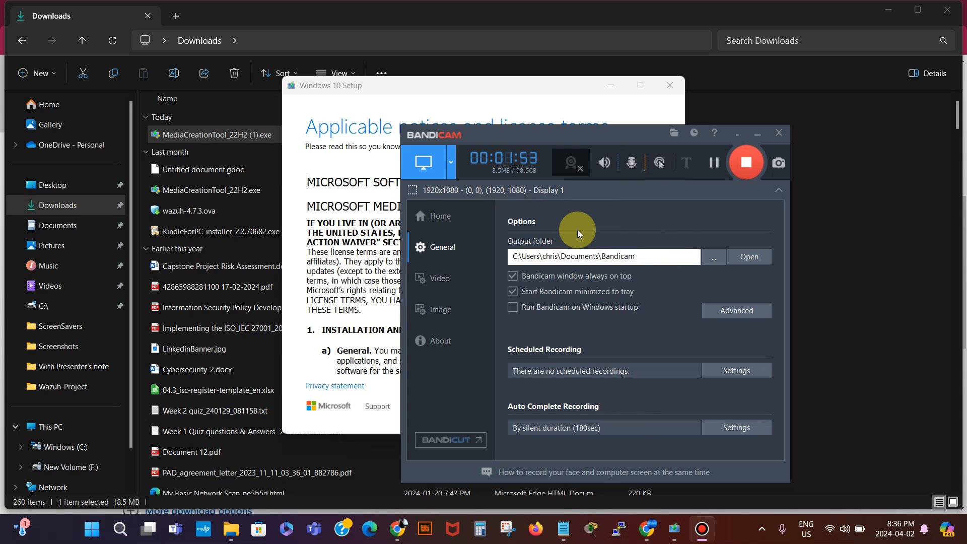
left_click(440, 218)
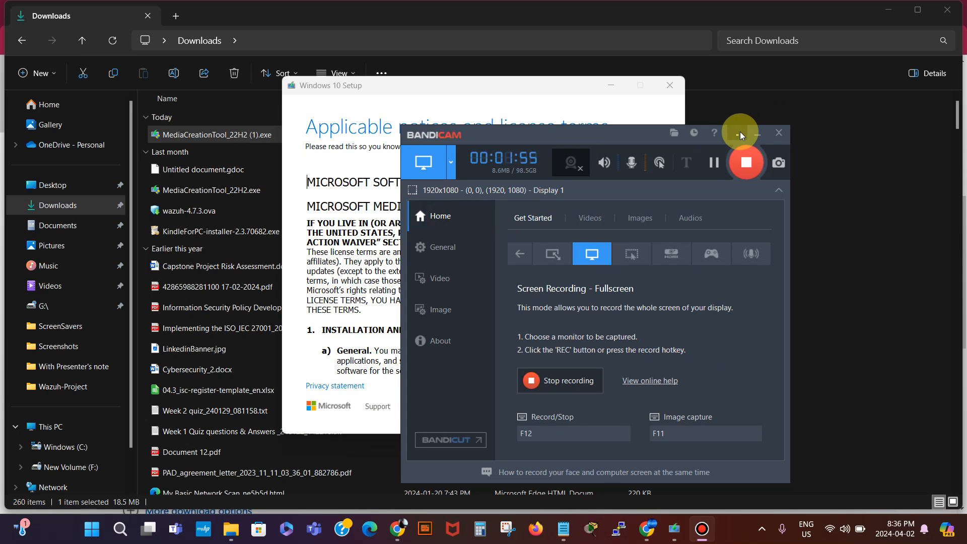
left_click(736, 132)
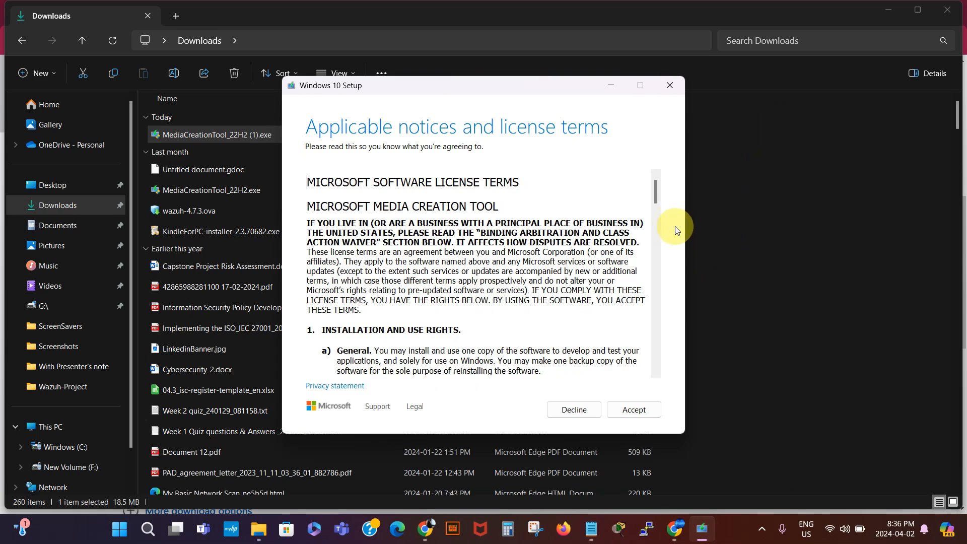
- Accept the license terms and choose to create installation media (USB, DVD or ISO) for another PC
left_click(635, 411)
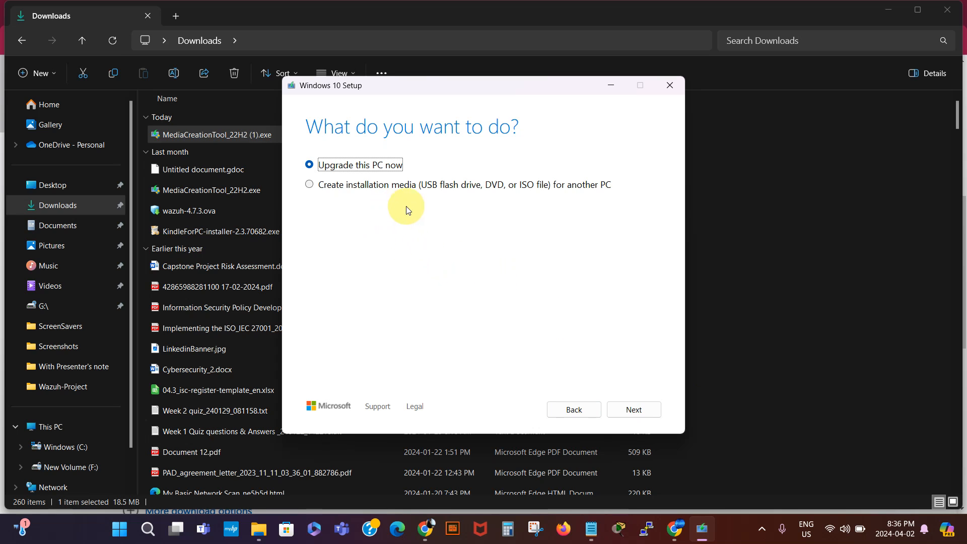
left_click(309, 185)
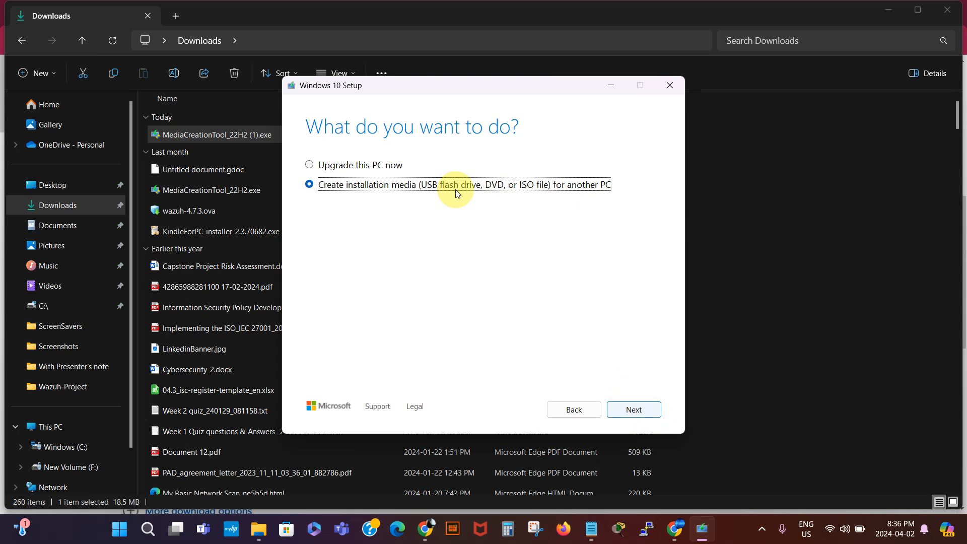
left_click(635, 410)
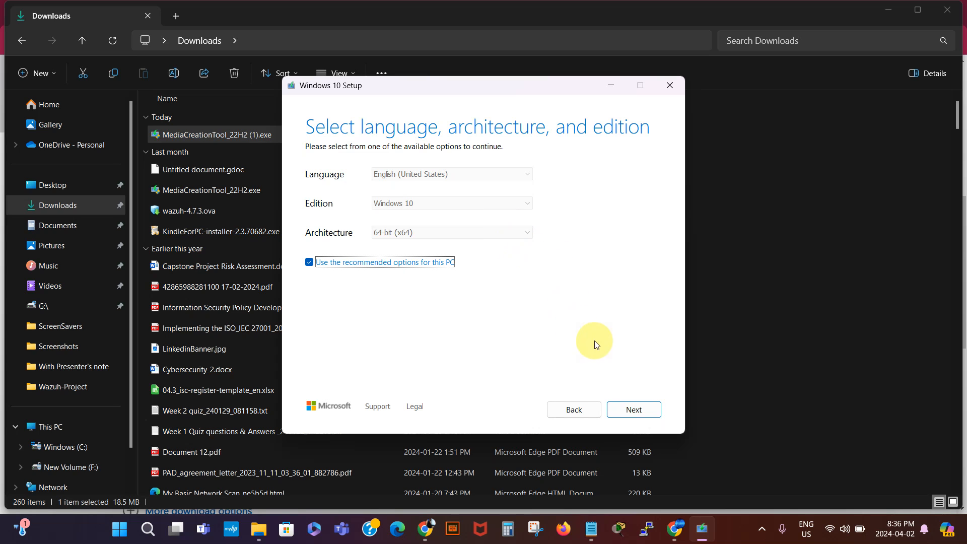
- Keep English (United States) 64-bit Windows 10, save it as Windows.iso in Downloads, then minimize Setup
left_click(634, 410)
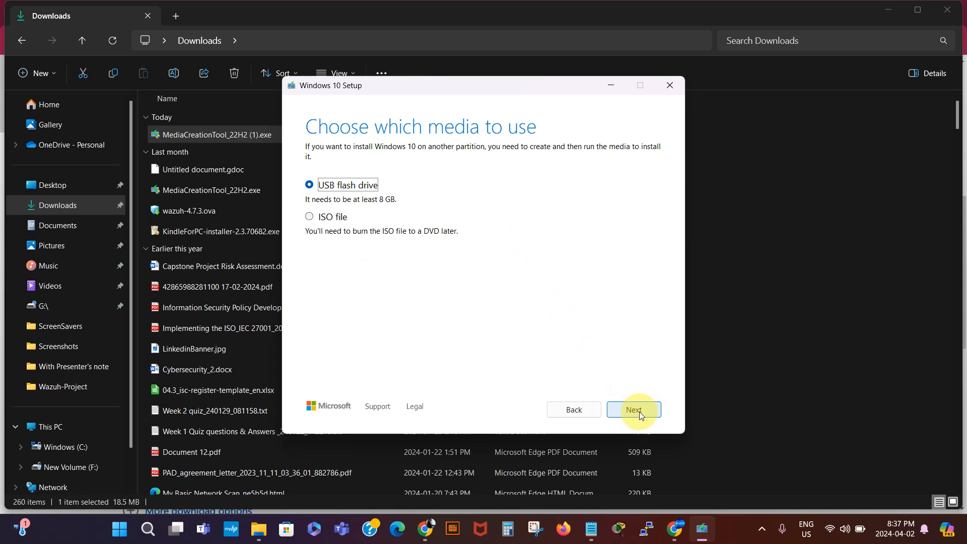
left_click(310, 219)
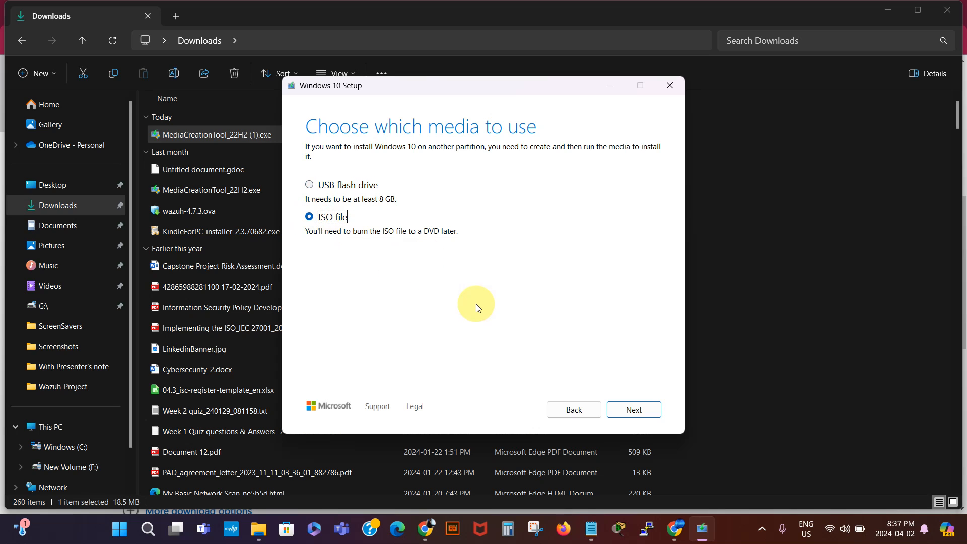
left_click(642, 411)
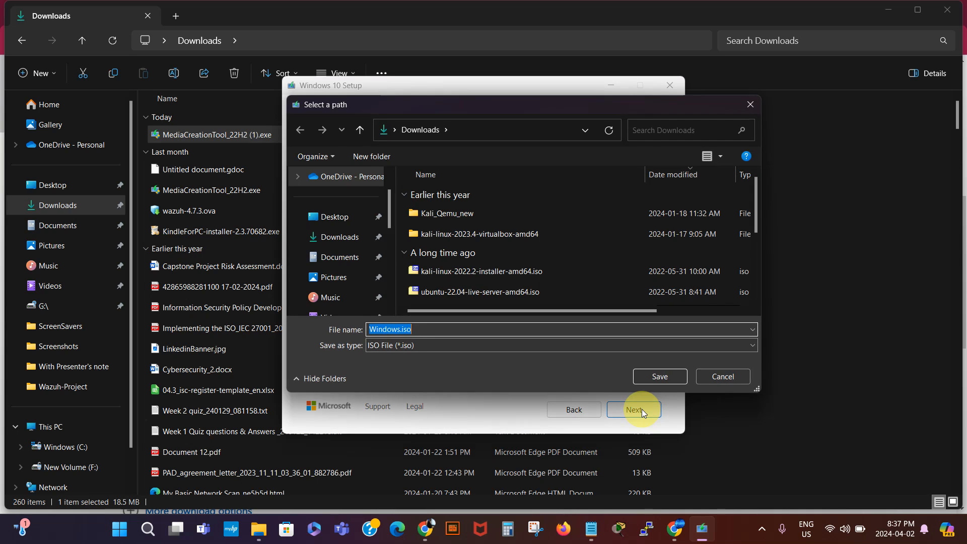
left_click(659, 376)
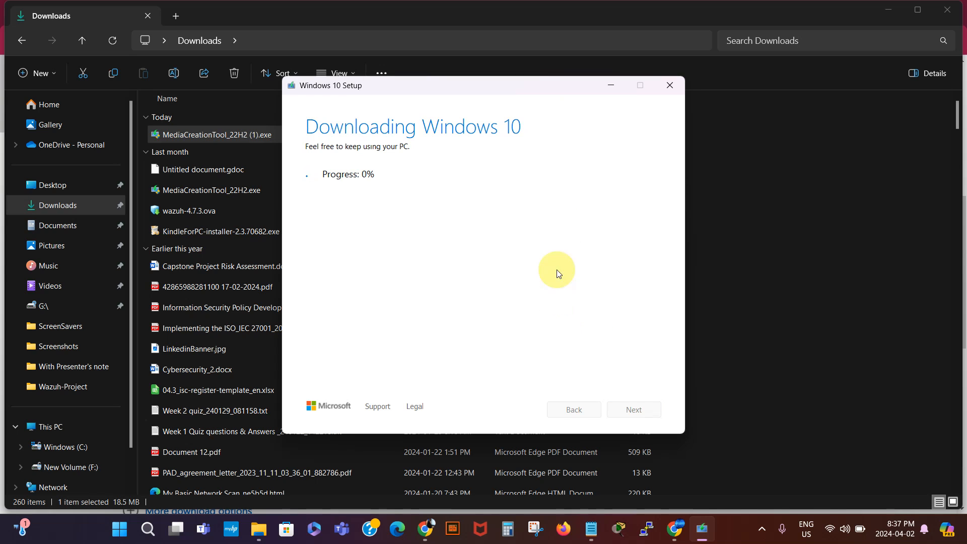
left_click(613, 85)
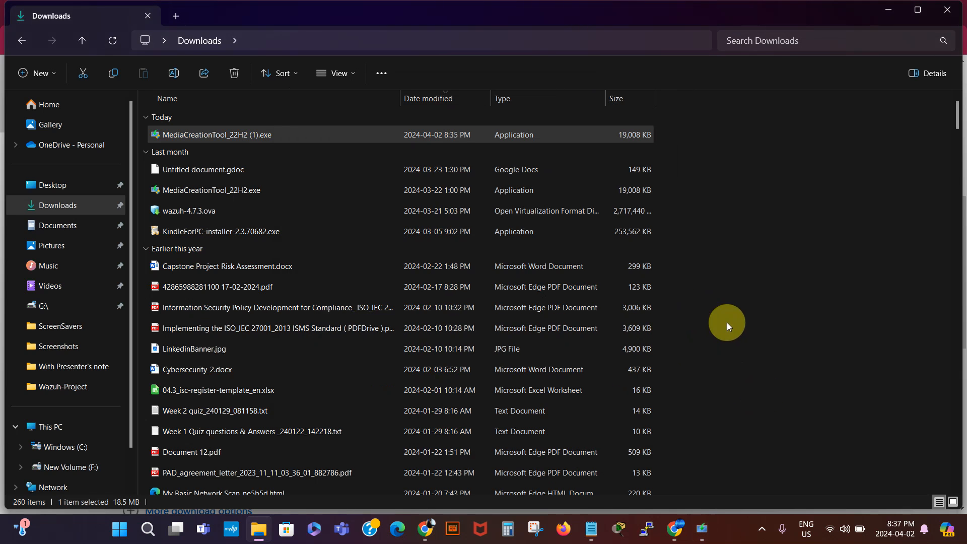
left_click(593, 532)
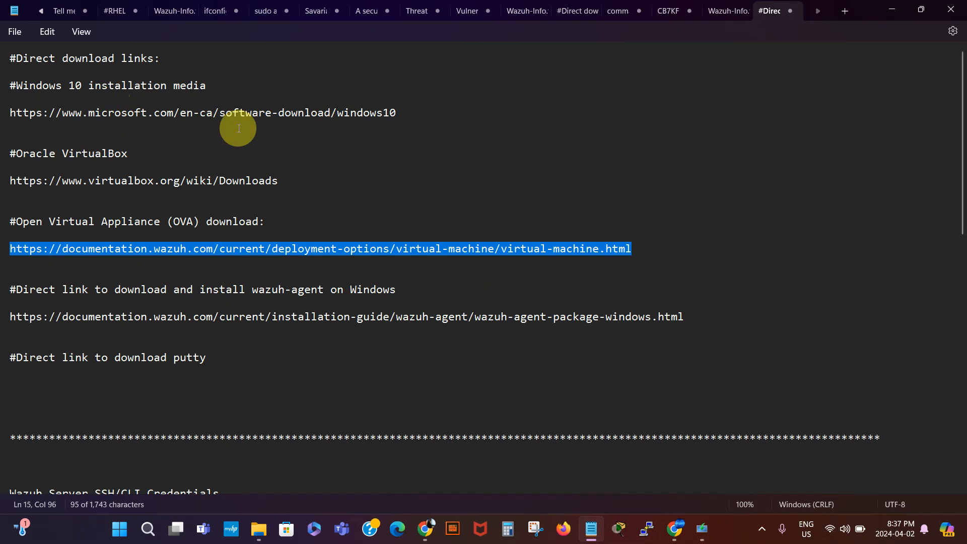
left_click(330, 152)
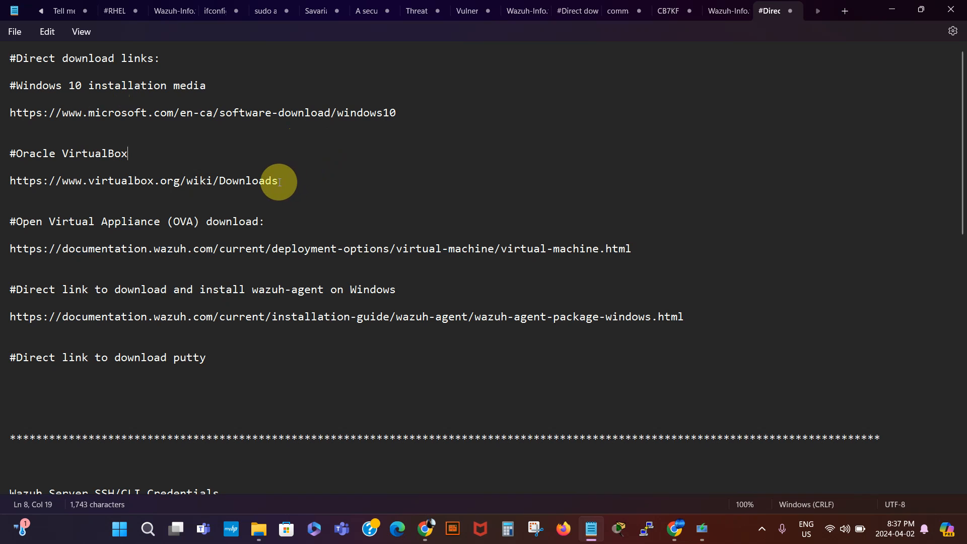
left_click_drag(278, 182, 9, 182)
key("ctrl+c")
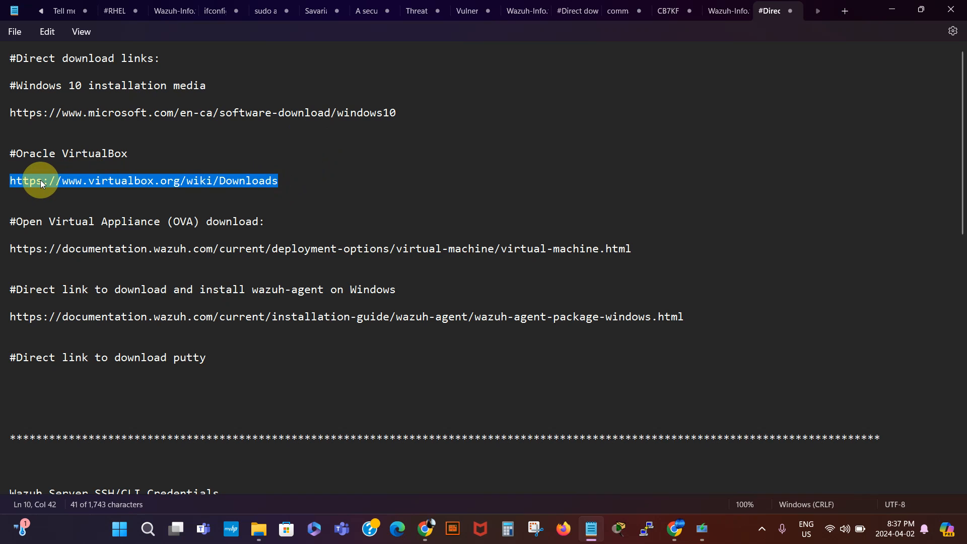
left_click(678, 531)
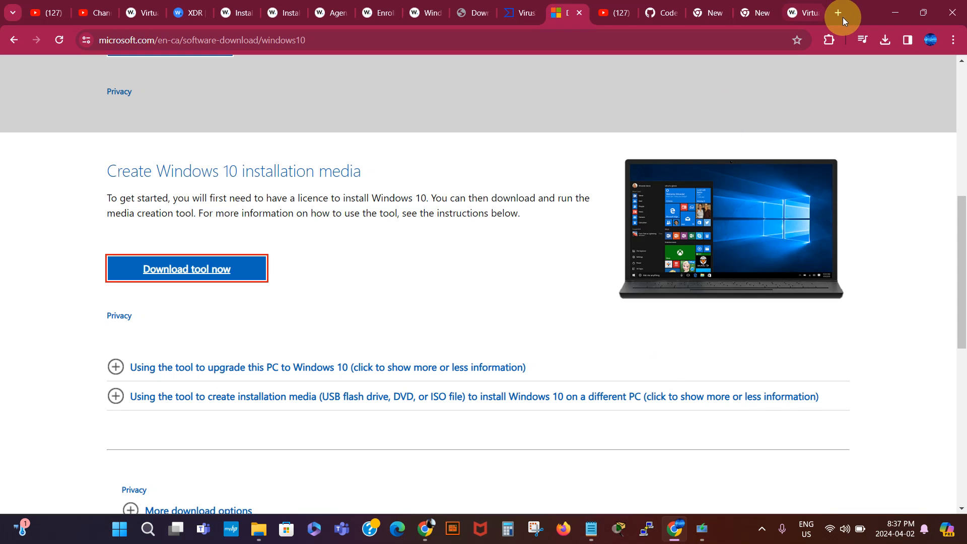
- Open virtualbox.org/wiki/Downloads in a new tab and download VirtualBox 7.0.14 for Windows hosts
left_click(844, 20)
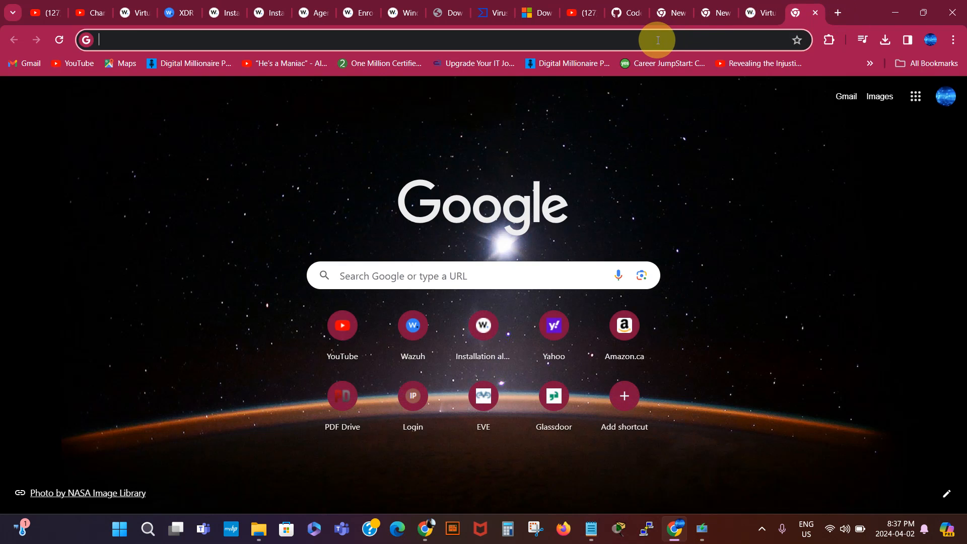
left_click(657, 40)
key("ctrl+v")
key("Return")
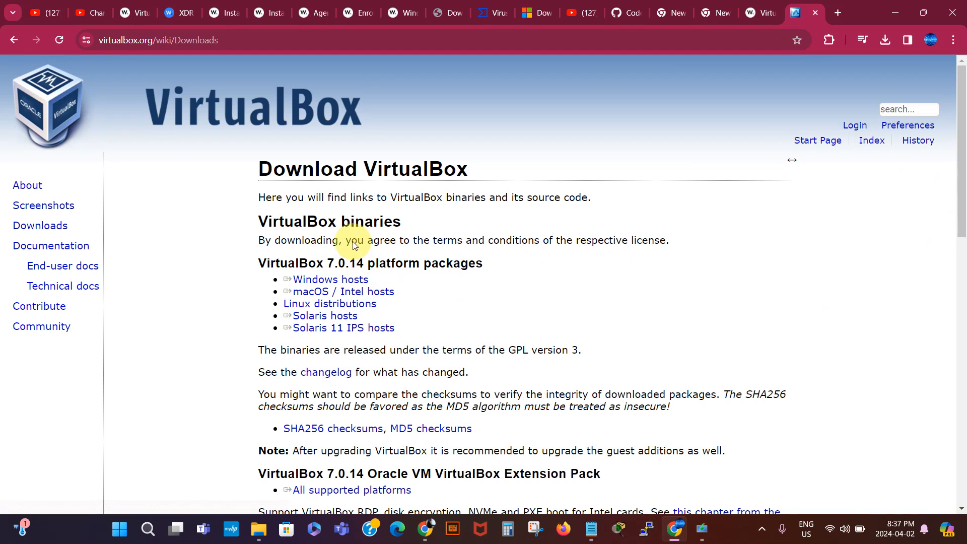
left_click(330, 281)
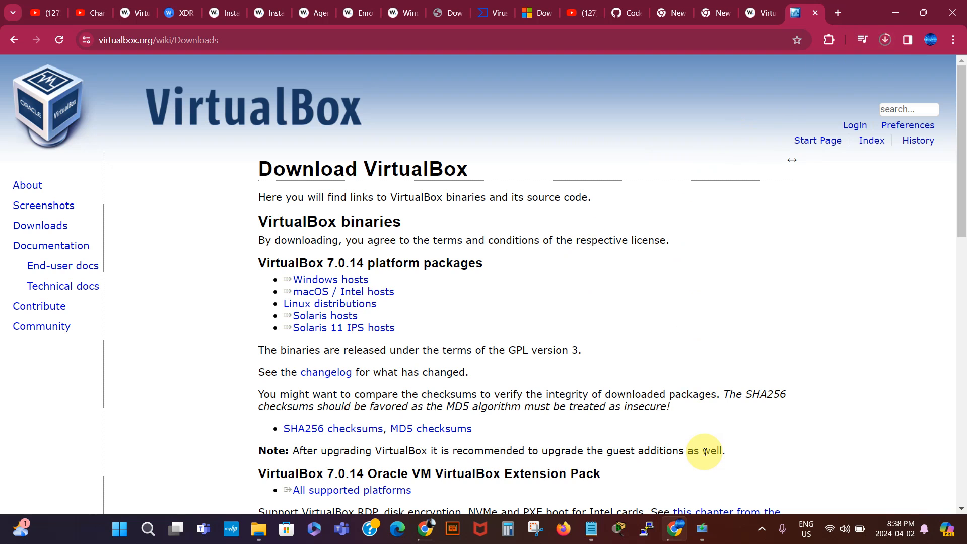
- Check the Windows 10 ISO download progress, minimize Setup, and return to the link notes
left_click(703, 530)
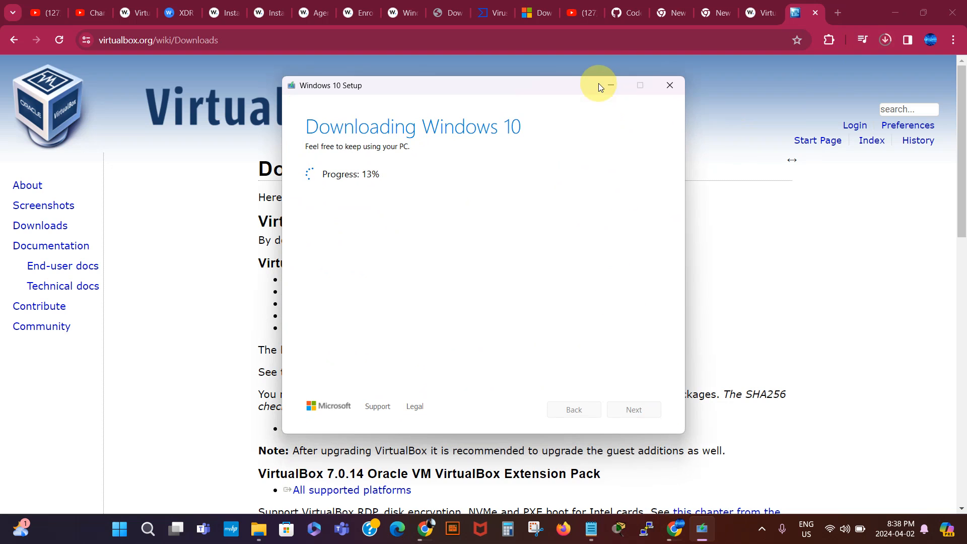
left_click(612, 84)
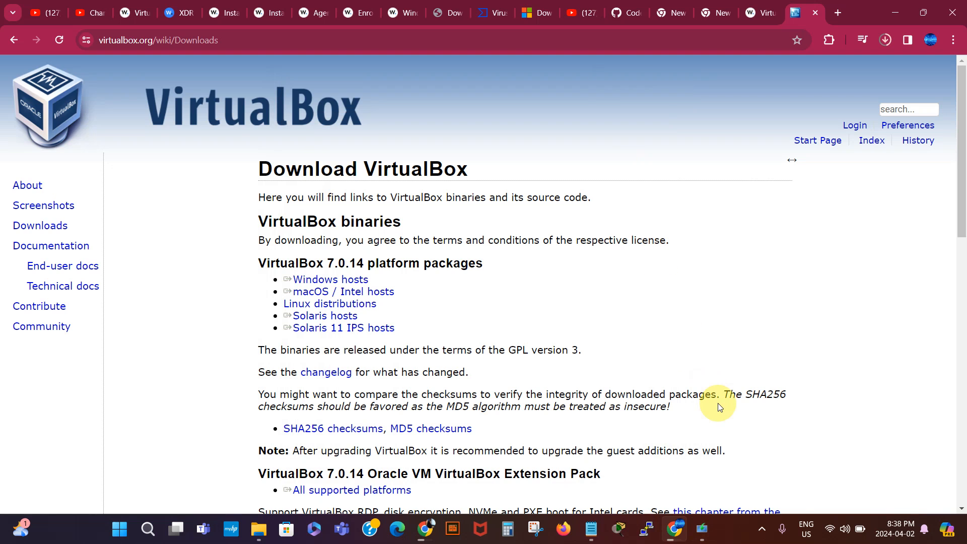
left_click(594, 531)
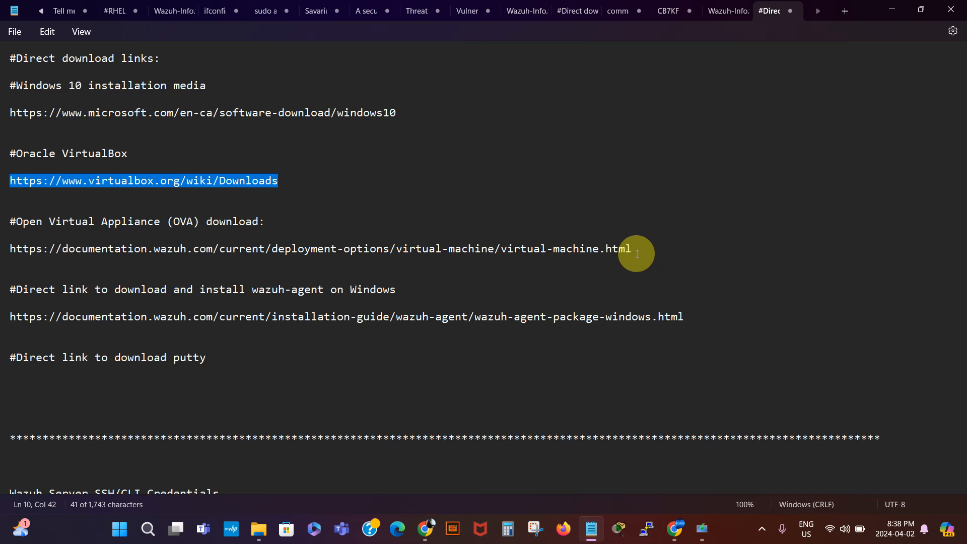
- Copy the Wazuh OVA documentation URL from the notes and load it in a new Chrome tab
left_click_drag(633, 250, 64, 251)
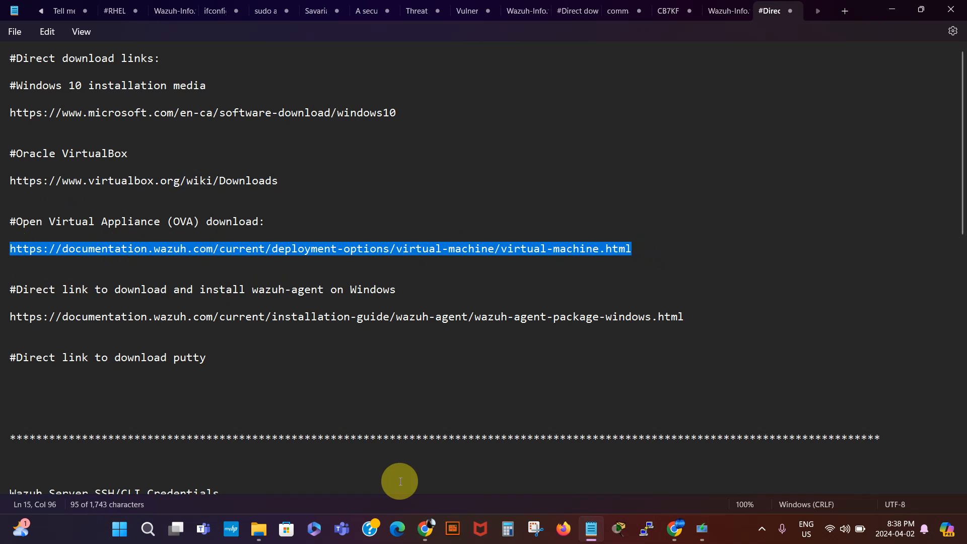
left_click(677, 532)
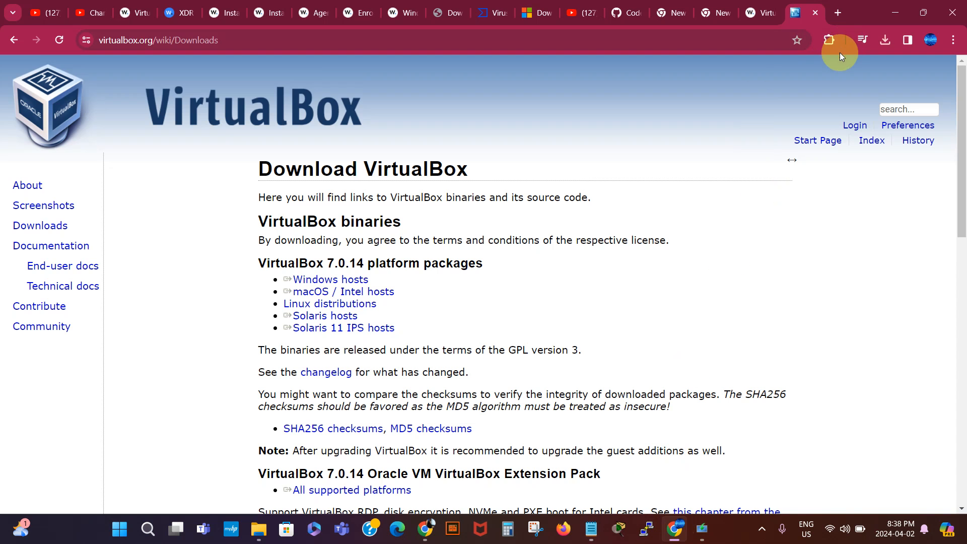
left_click(838, 11)
left_click(590, 42)
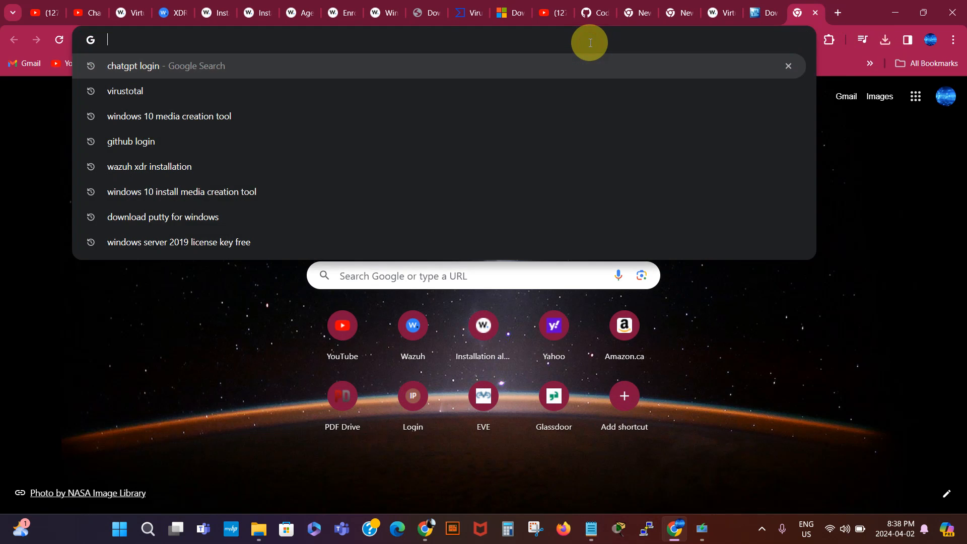
type("https://documentation.wazuh.com/current/deployment-options/virtual-machine/virtual-machine.html")
key("Return")
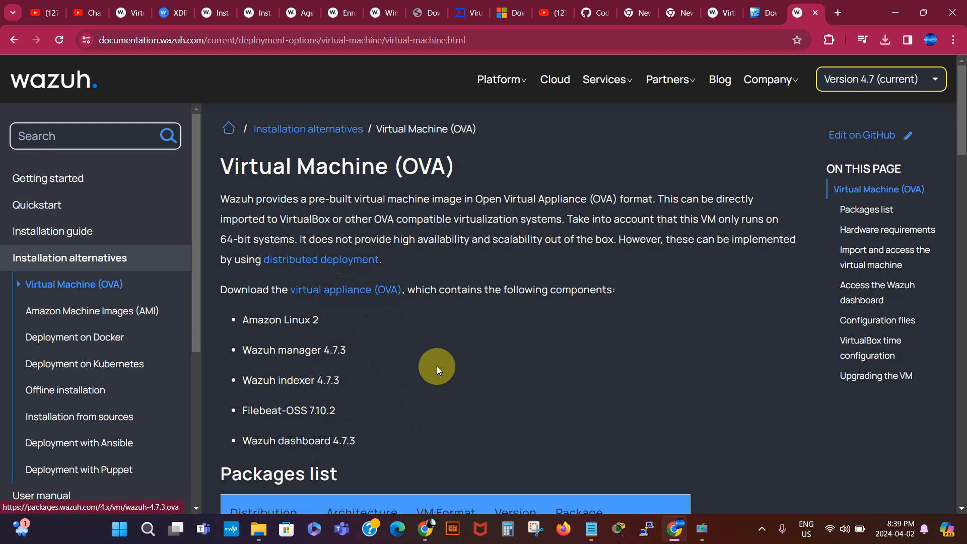
- Run VirtualBox-7.0.14-161095-Win.exe from Downloads as administrator
left_click(257, 530)
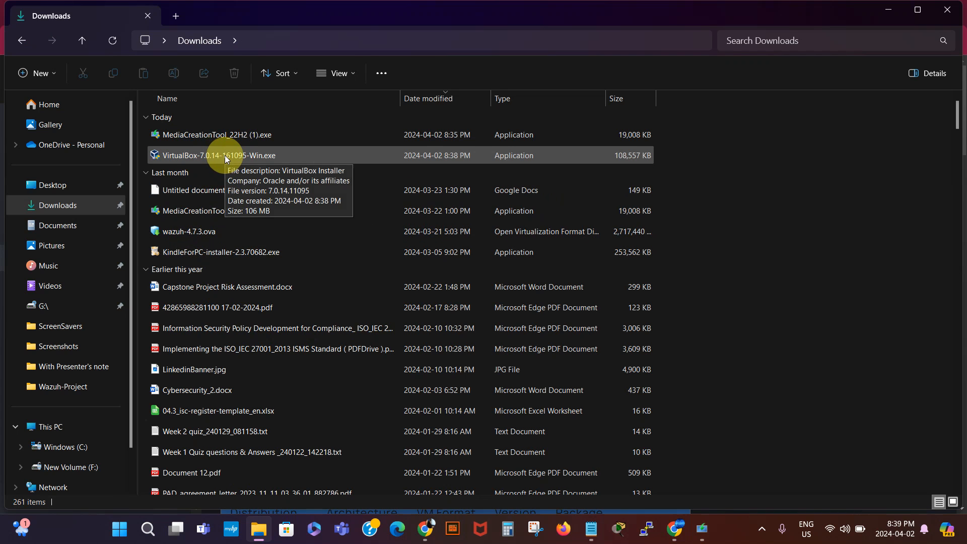
left_click(703, 540)
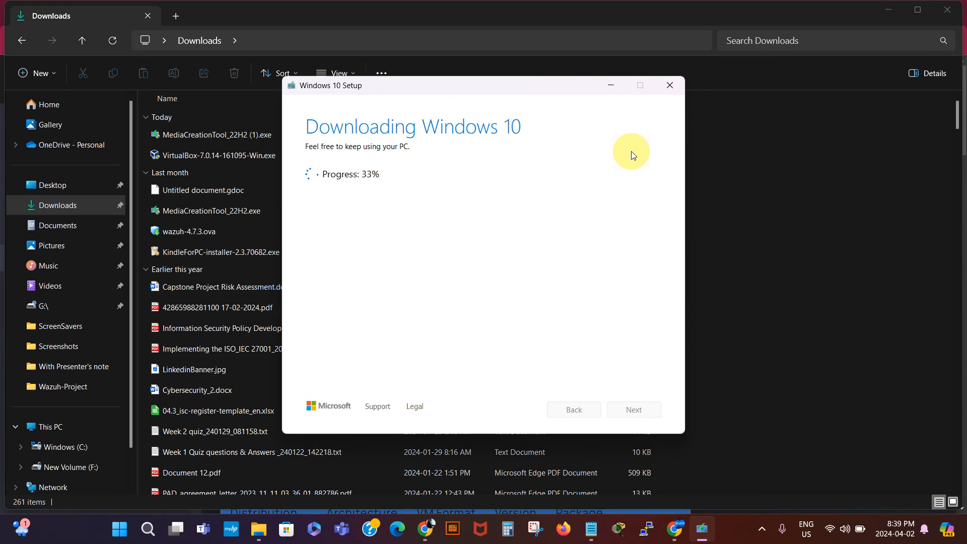
left_click(610, 86)
left_click(301, 227)
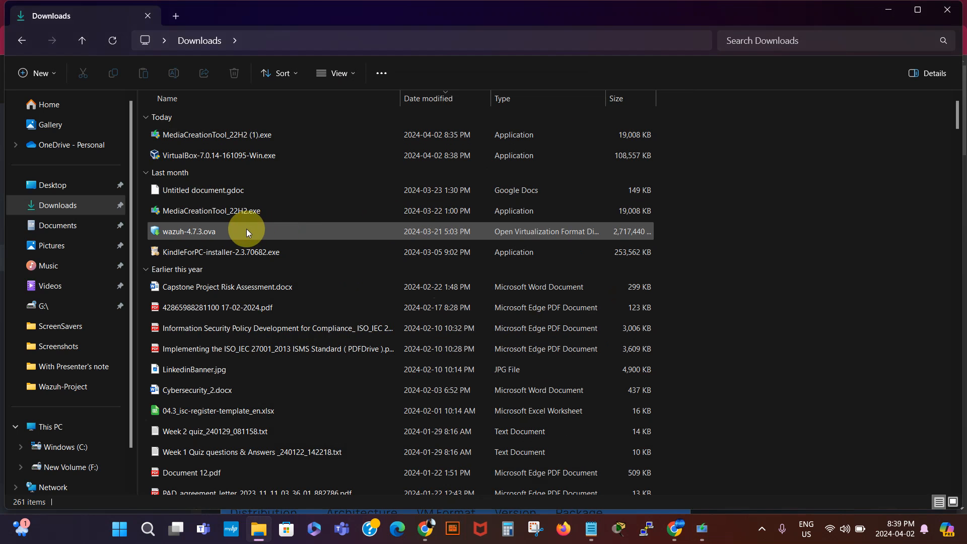
right_click(213, 159)
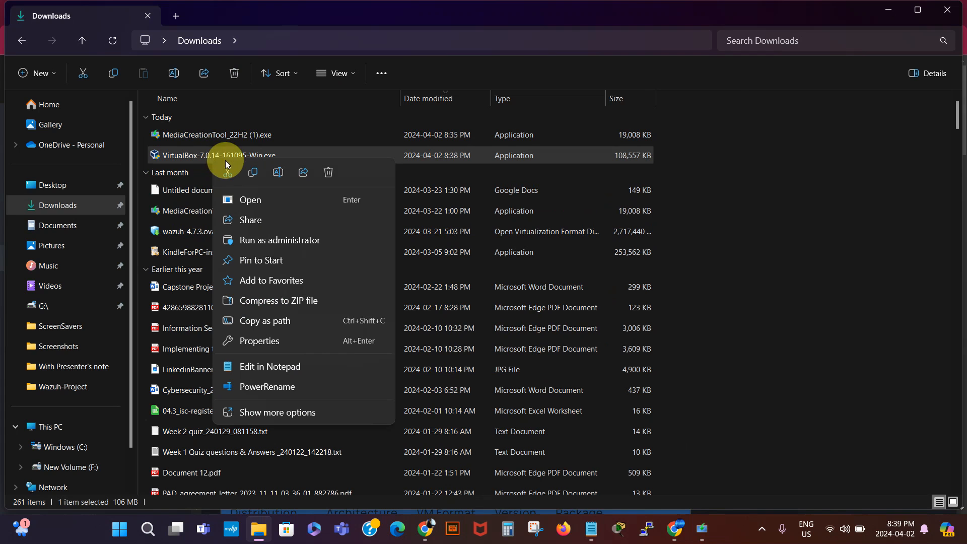
left_click(258, 239)
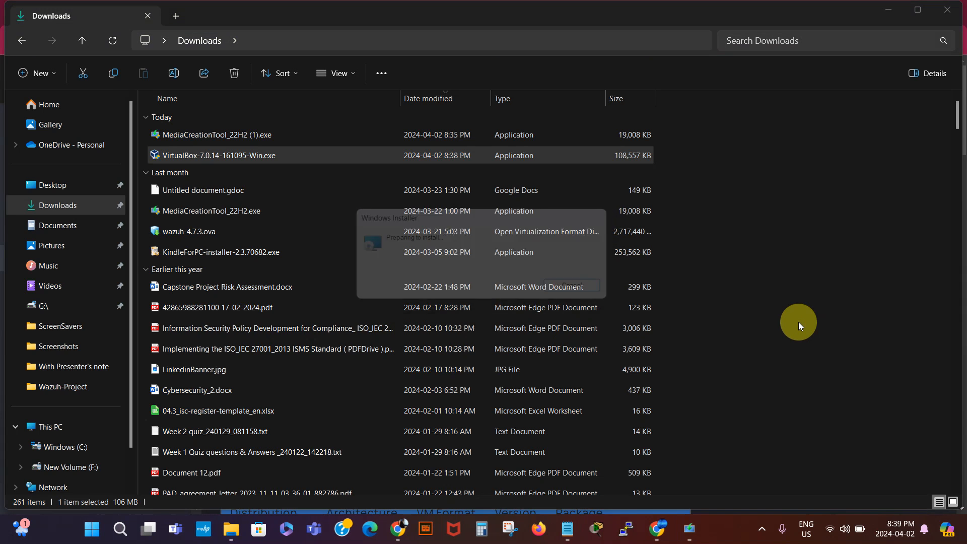
- Keep the default VirtualBox features, accept the network interfaces reset warning, and start installing
left_click(550, 361)
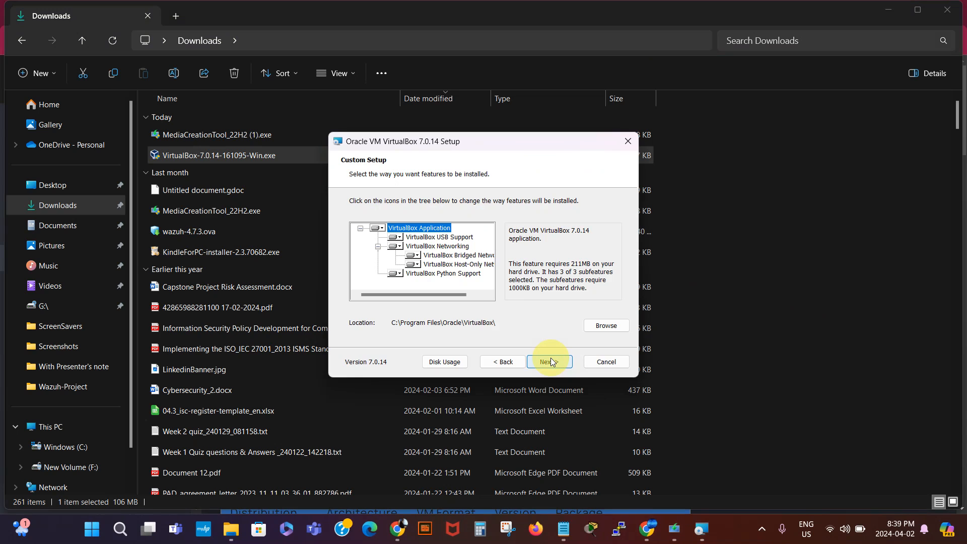
left_click(554, 362)
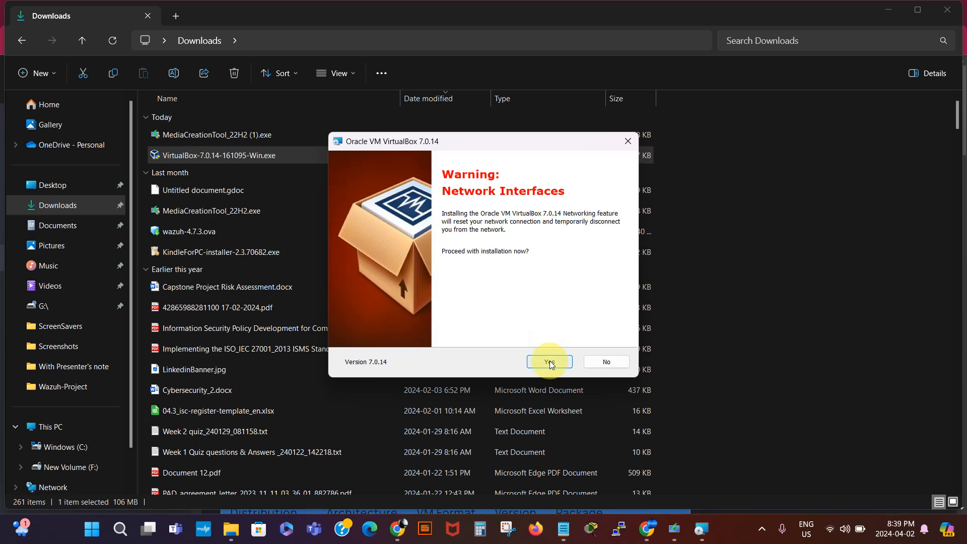
left_click(553, 364)
left_click(549, 361)
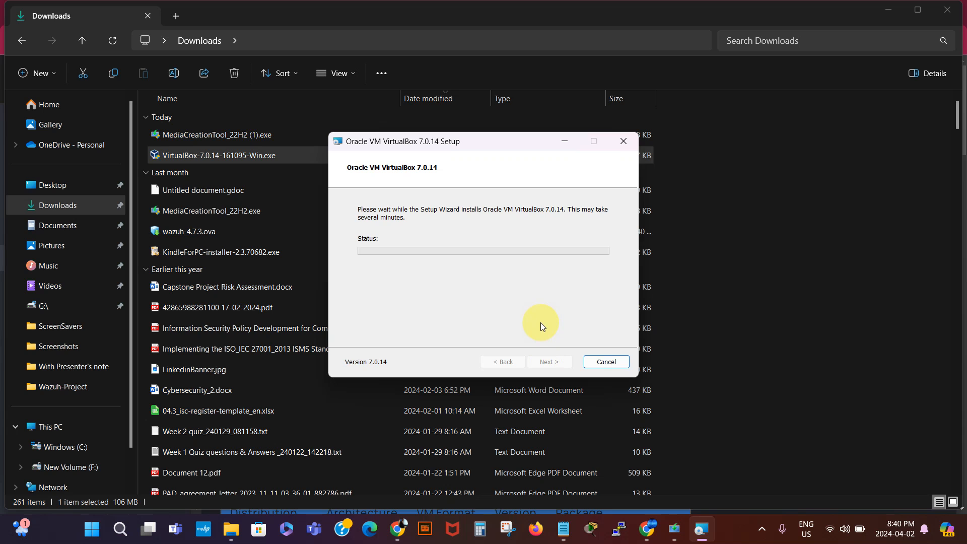
- Once installation completes, finish the wizard and launch VirtualBox Manager
left_click(888, 9)
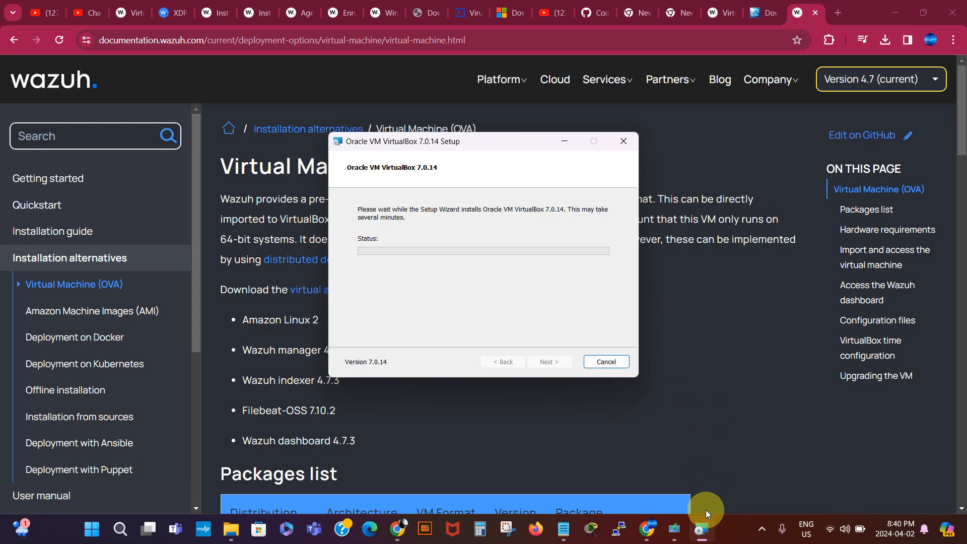
left_click(675, 530)
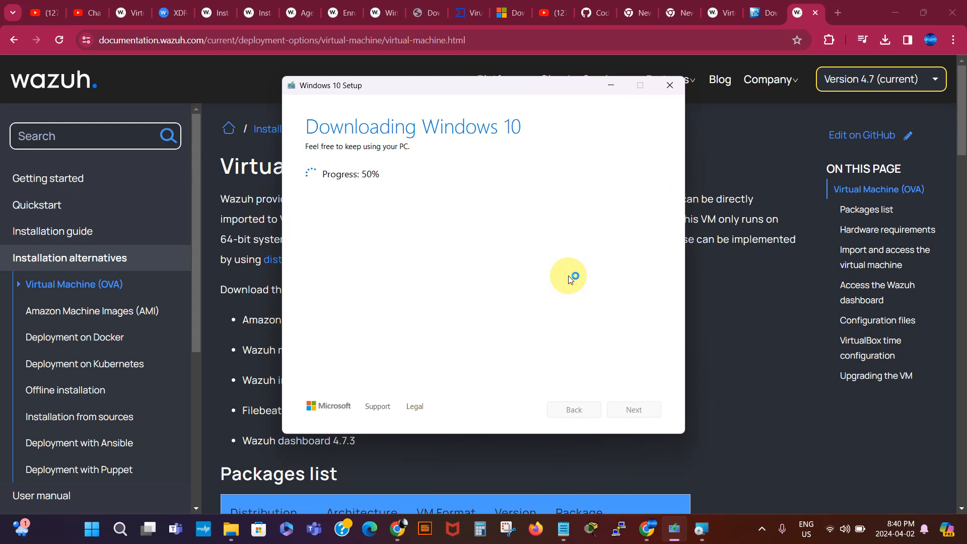
left_click(609, 85)
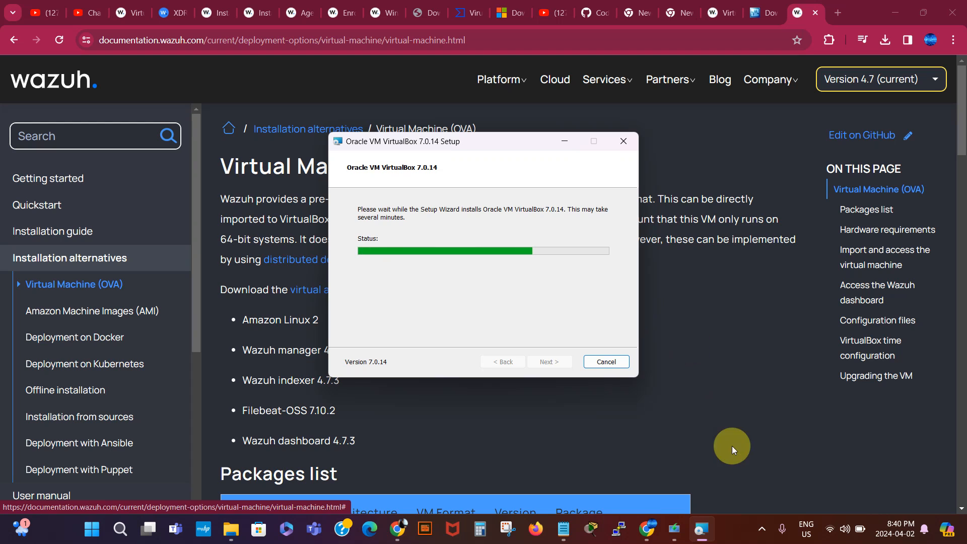
left_click(762, 530)
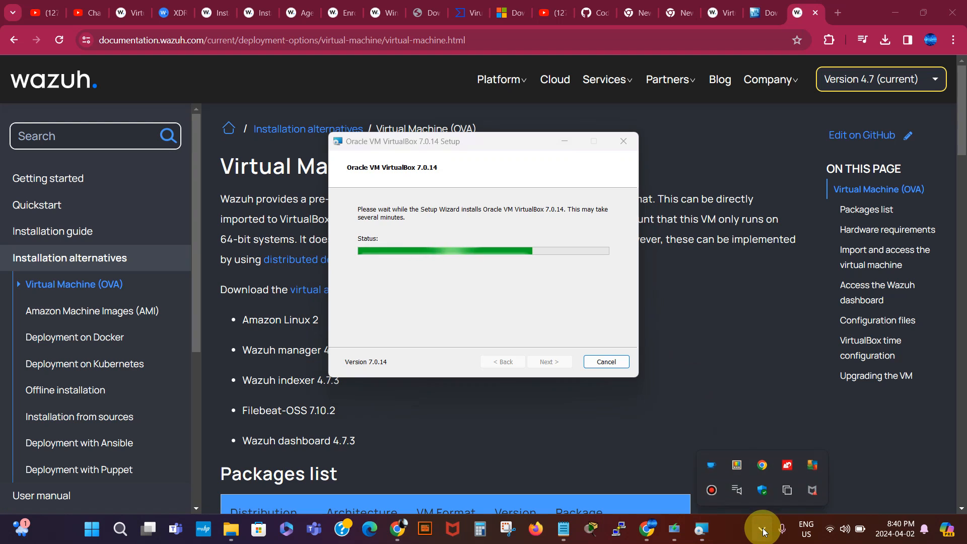
left_click(711, 491)
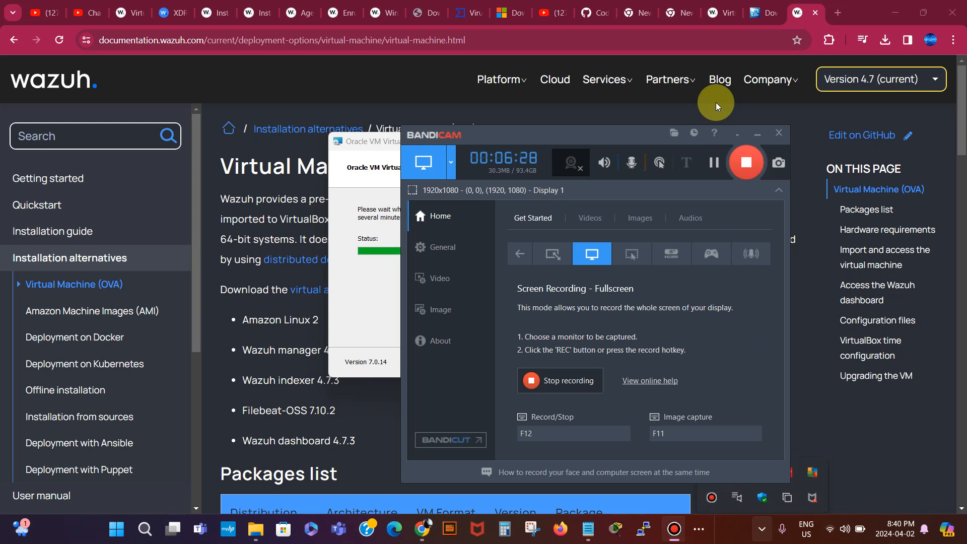
left_click(736, 135)
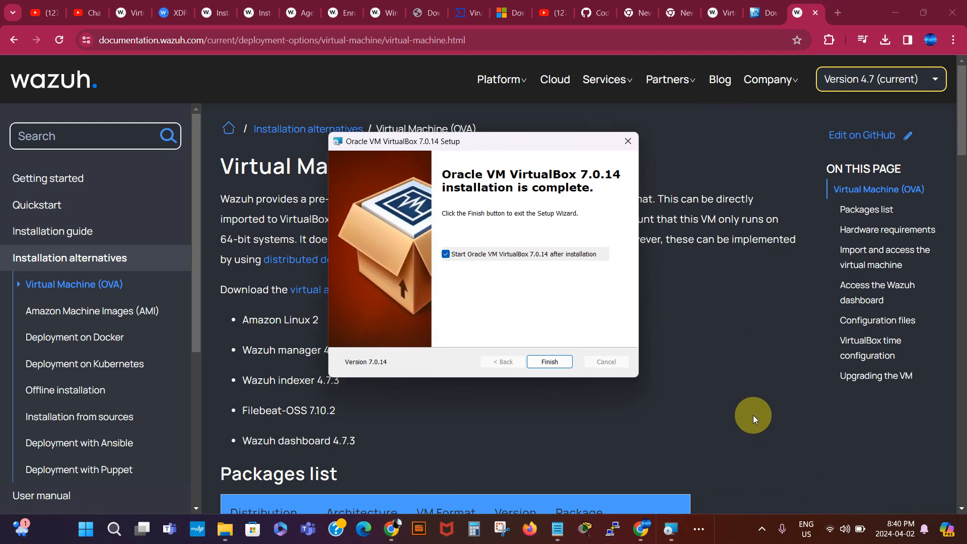
left_click(550, 361)
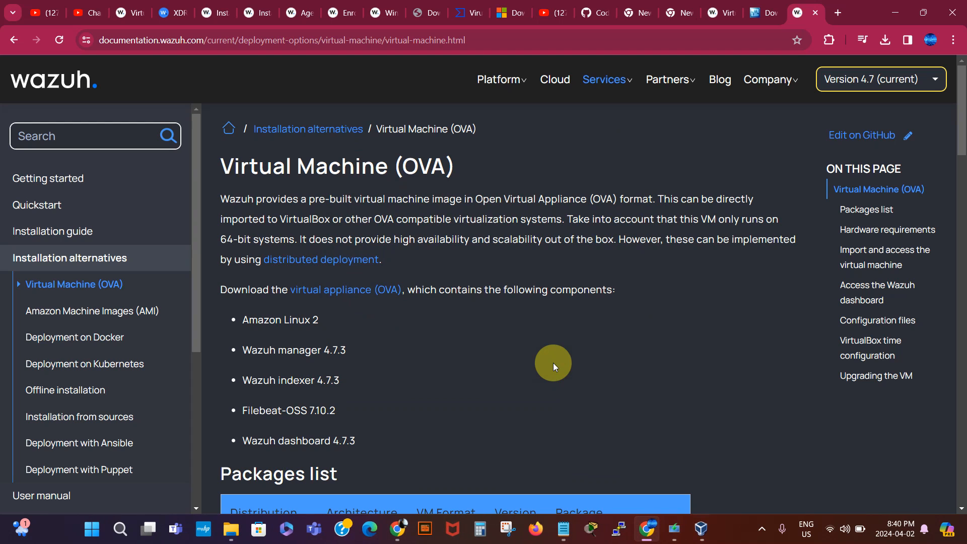
- Look over VirtualBox Manager's existing VMs, then return to the Downloads folder
left_click(704, 535)
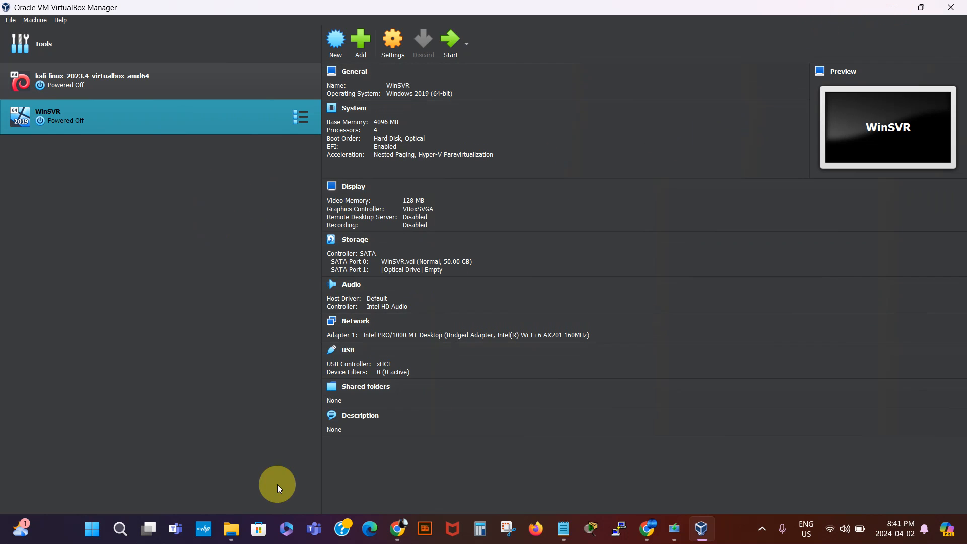
left_click(238, 531)
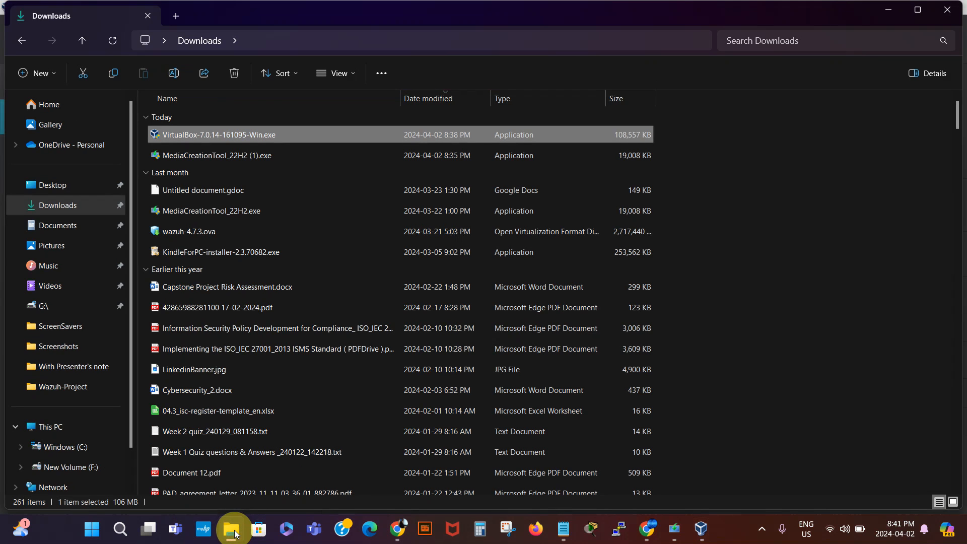
- Open wazuh-4.7.3.ova with VirtualBox Manager to bring up the Wazuh v4.7.3 import settings
right_click(195, 232)
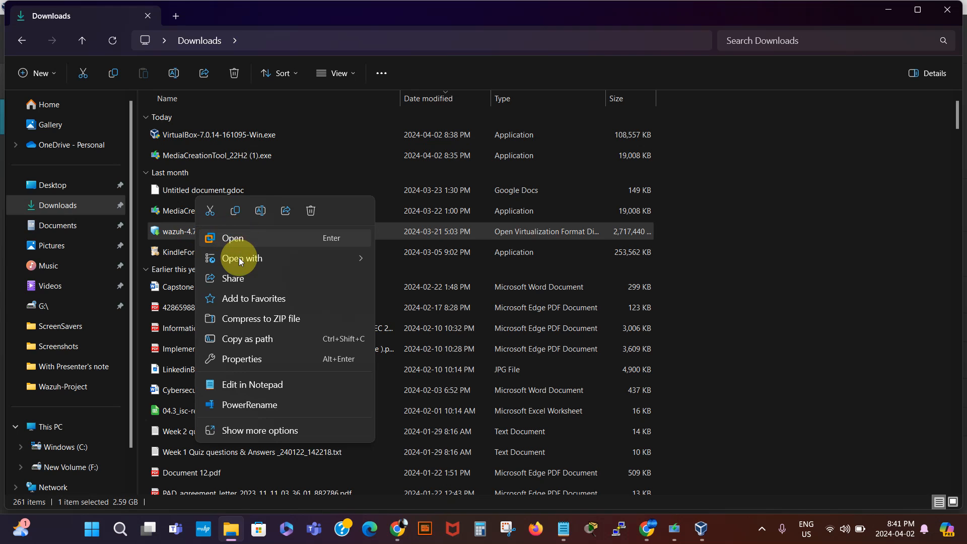
mouse_move(234, 259)
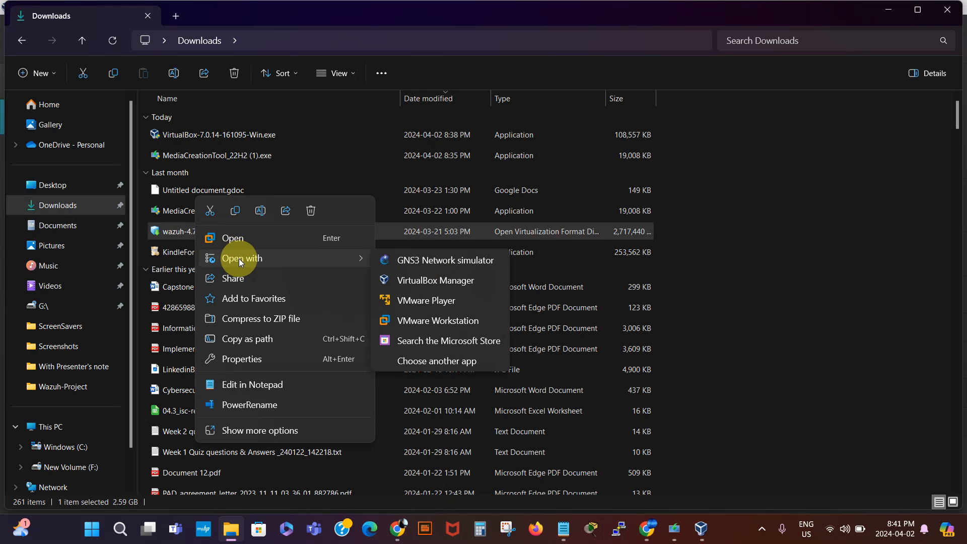
left_click(394, 280)
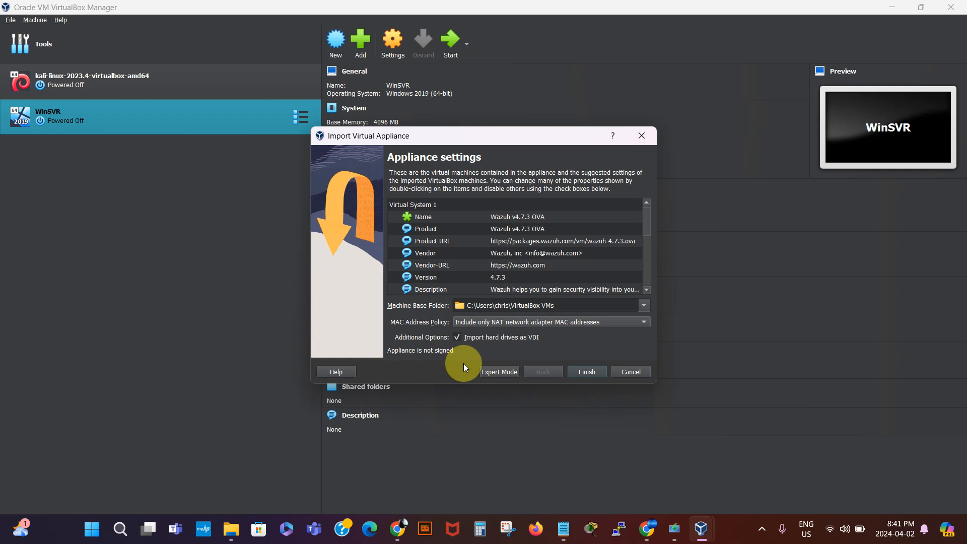
- Finish the import wizard so the Wazuh v4.7.3 OVA appliance (8192 MB, 4 processors) begins importing
left_click(586, 371)
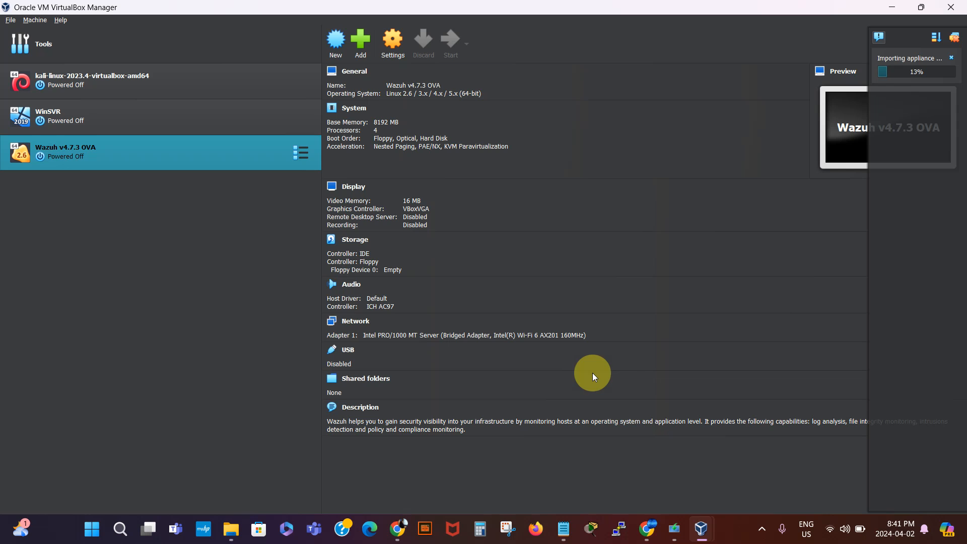
- Check the Windows 10 media creation progress and the Wazuh download notes while the import completes
left_click(675, 537)
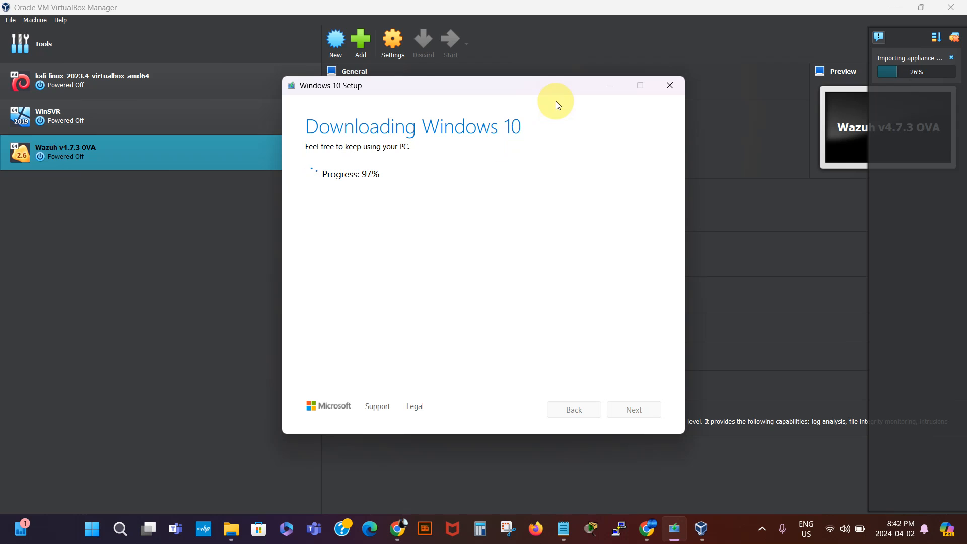
left_click(611, 88)
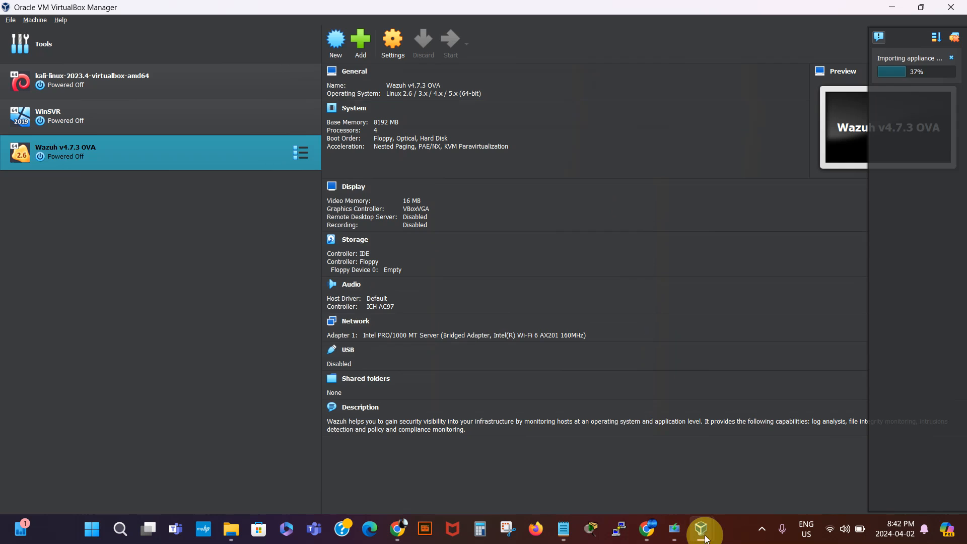
mouse_move(697, 524)
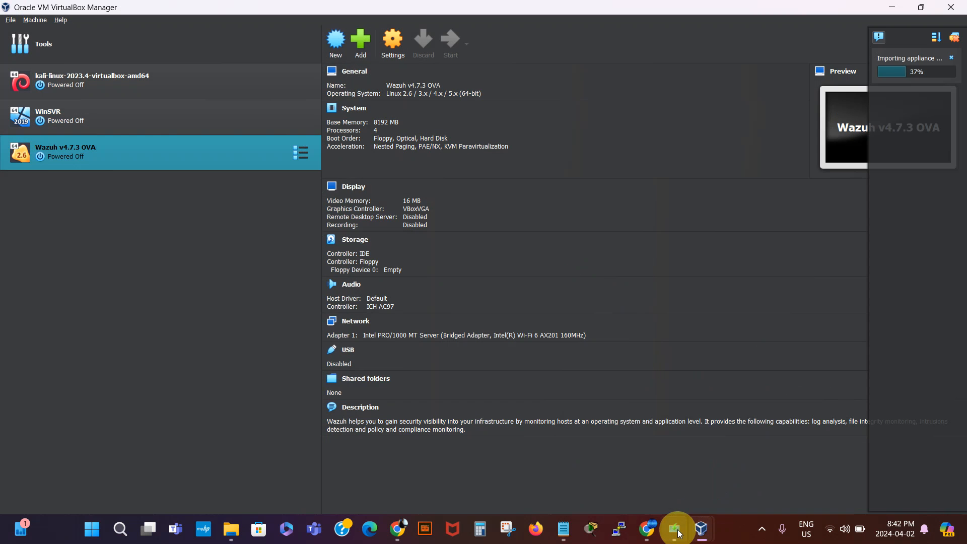
left_click(675, 532)
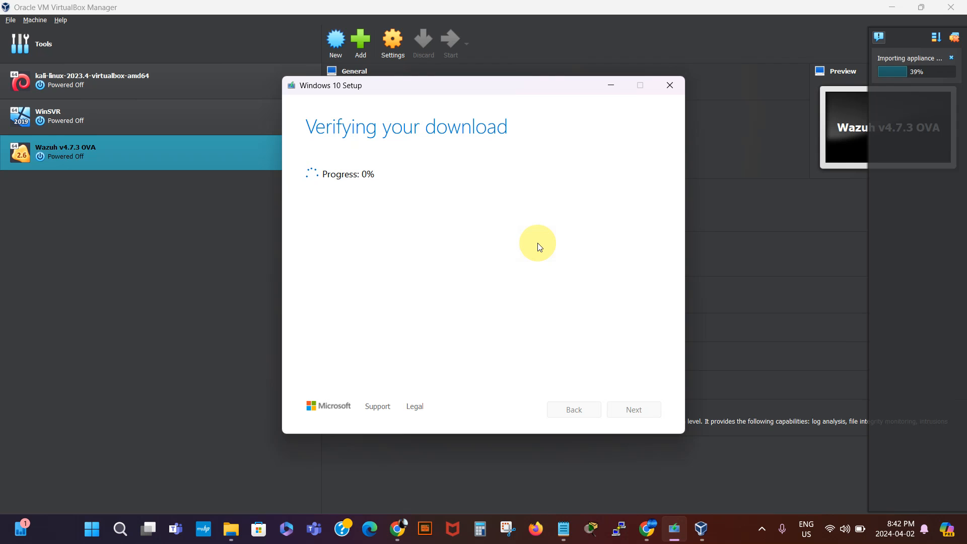
left_click(611, 87)
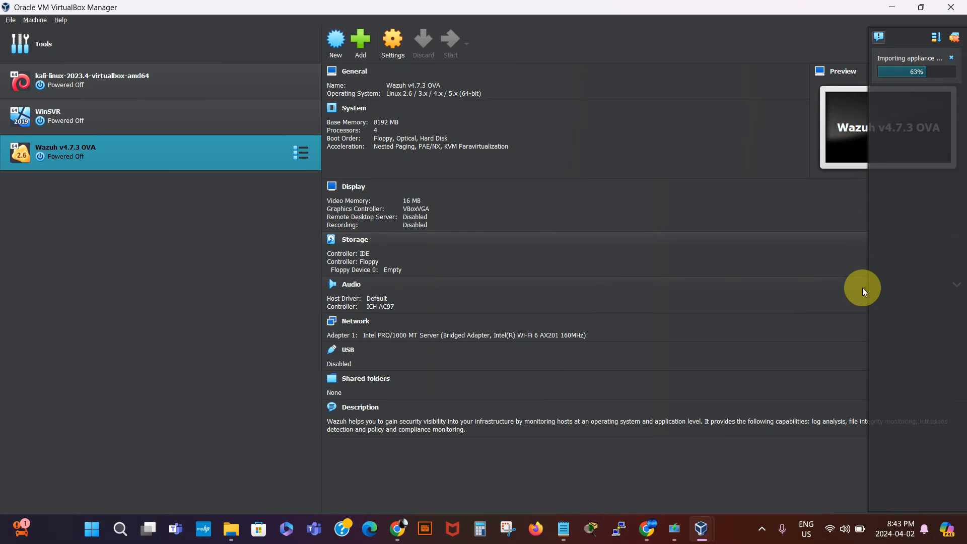
left_click(674, 529)
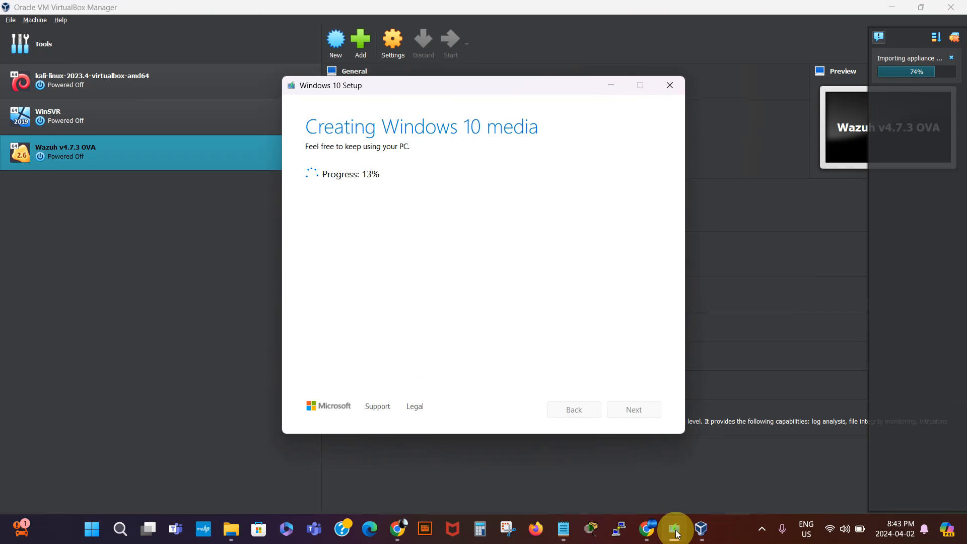
left_click(676, 532)
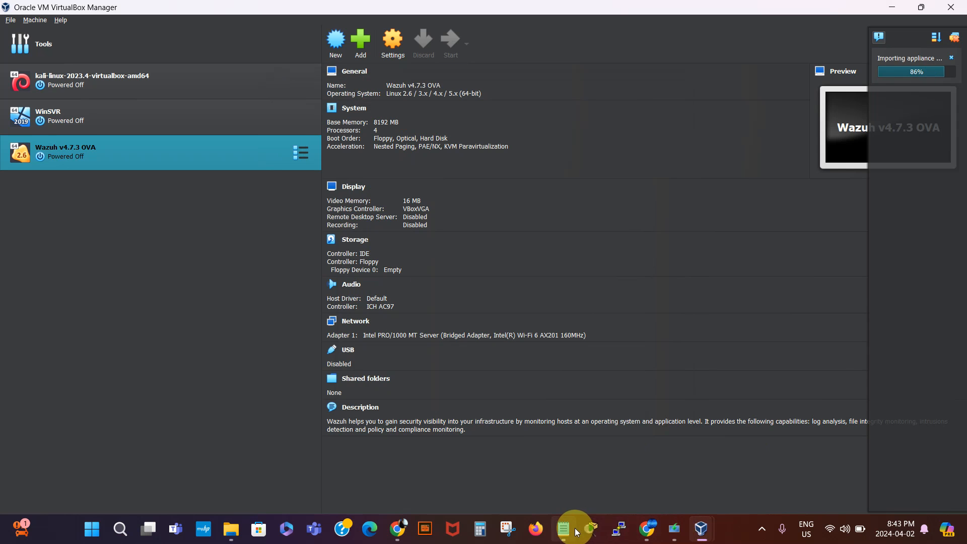
left_click(563, 531)
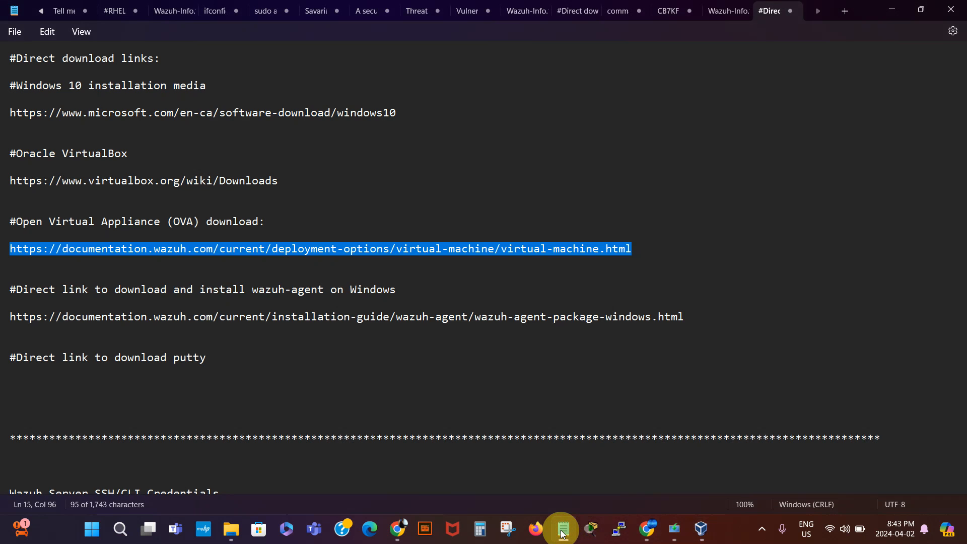
left_click(563, 531)
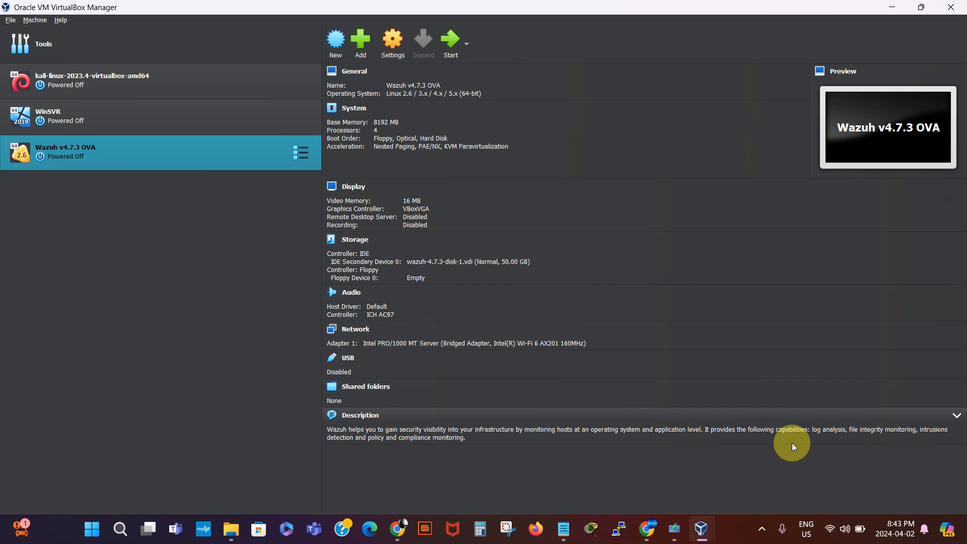
- Return to the main VirtualBox Manager window and open the Wazuh v4.7.3 OVA settings
mouse_move(699, 537)
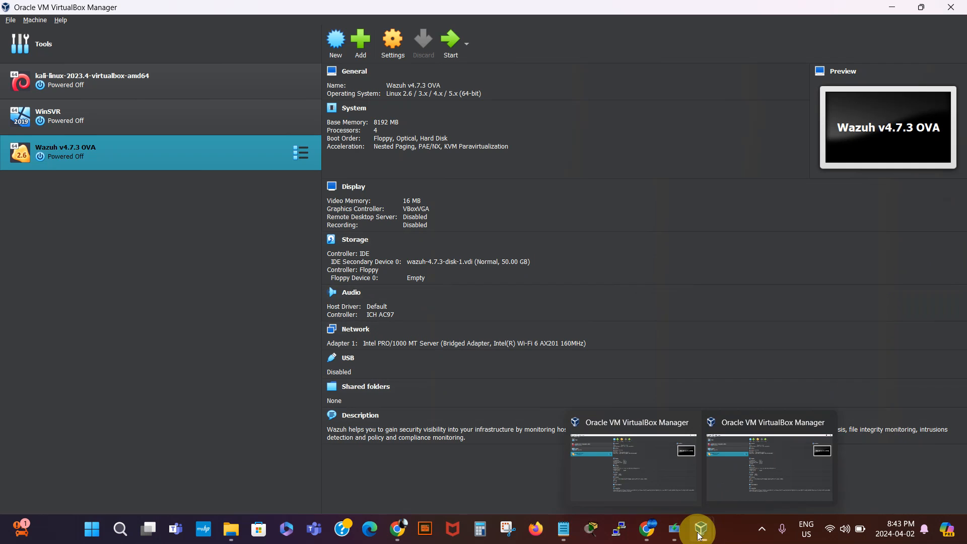
left_click(760, 454)
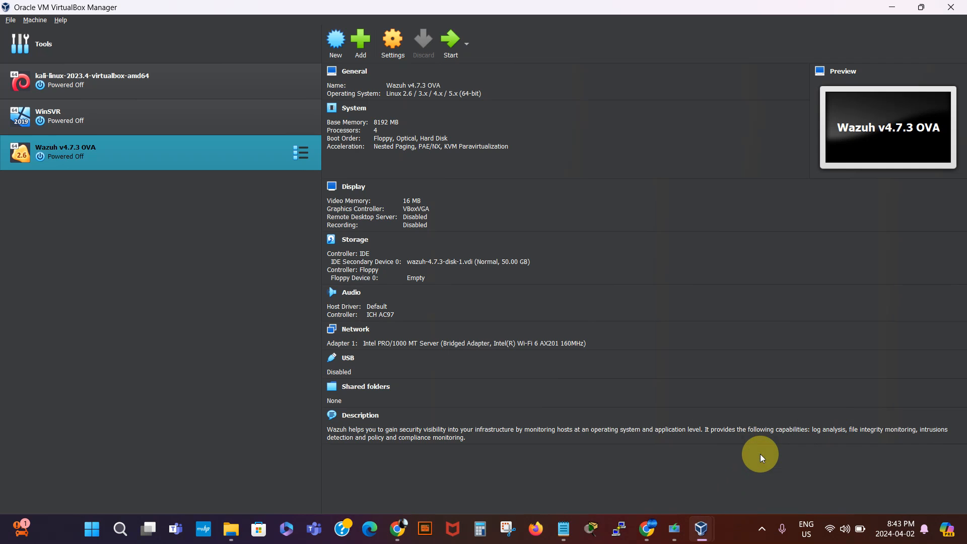
mouse_move(701, 515)
left_click(631, 464)
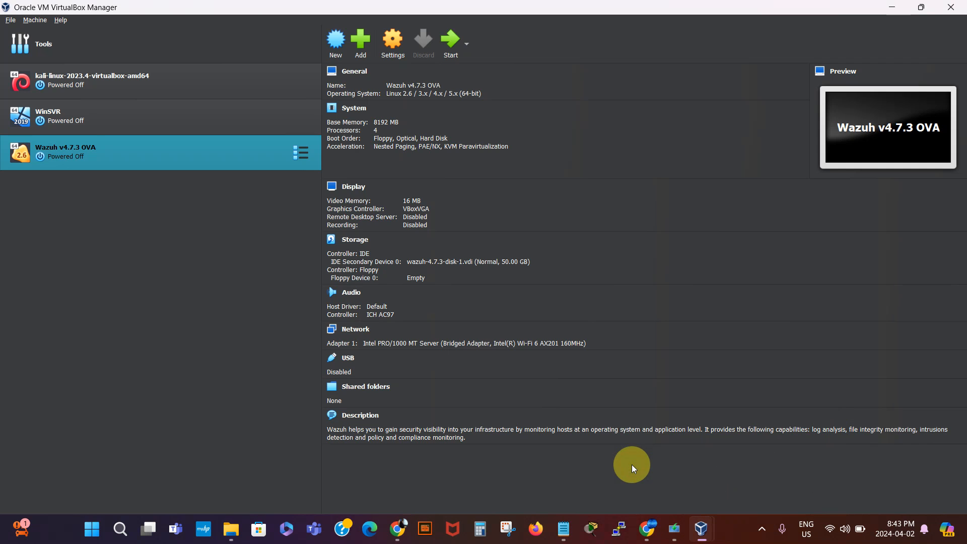
left_click(392, 44)
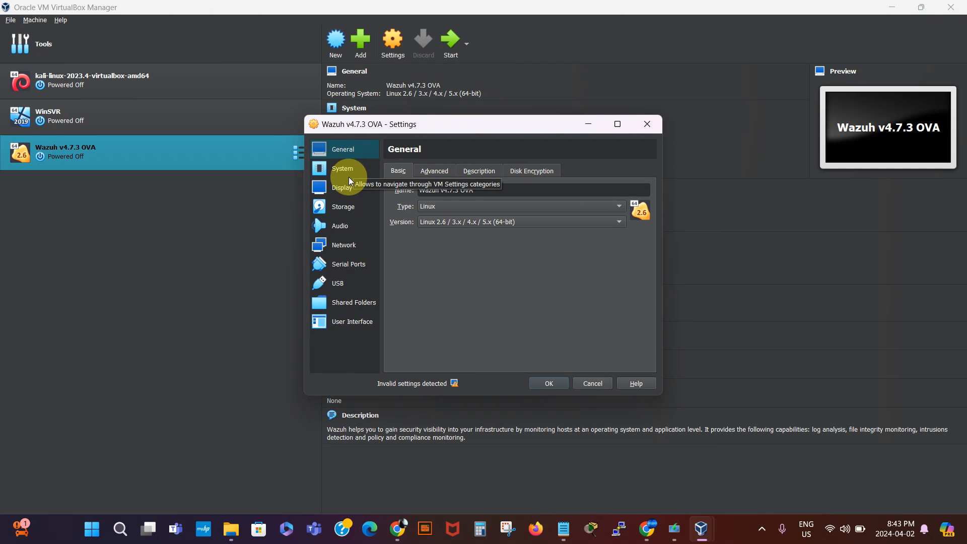
- Review Adapter 1 as Bridged to Intel Wi-Fi 6 AX201, check its advanced options, and save
left_click(346, 245)
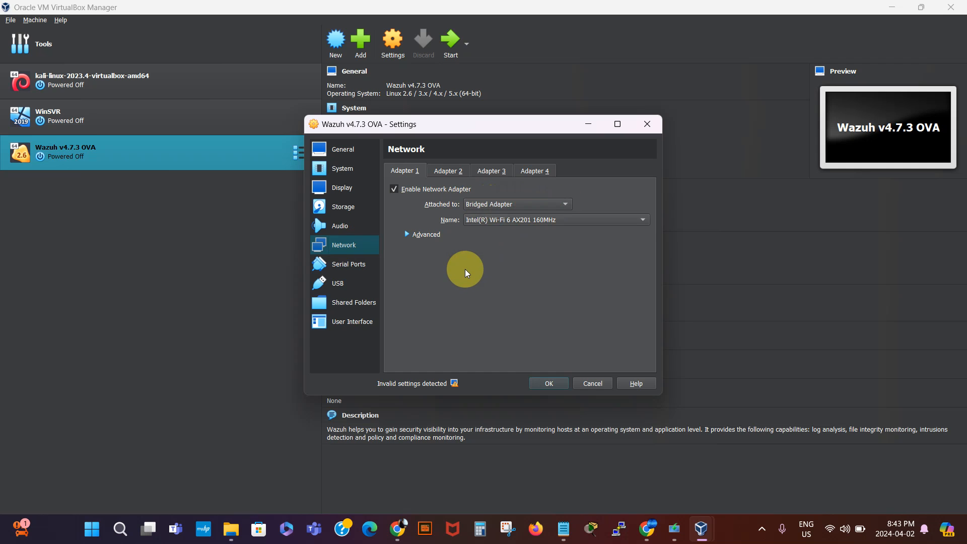
left_click(417, 236)
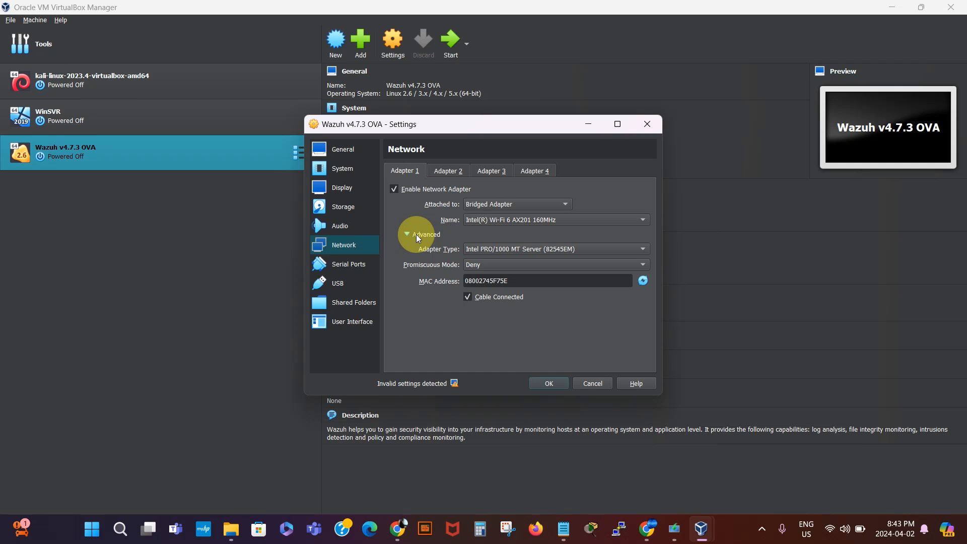
left_click(417, 236)
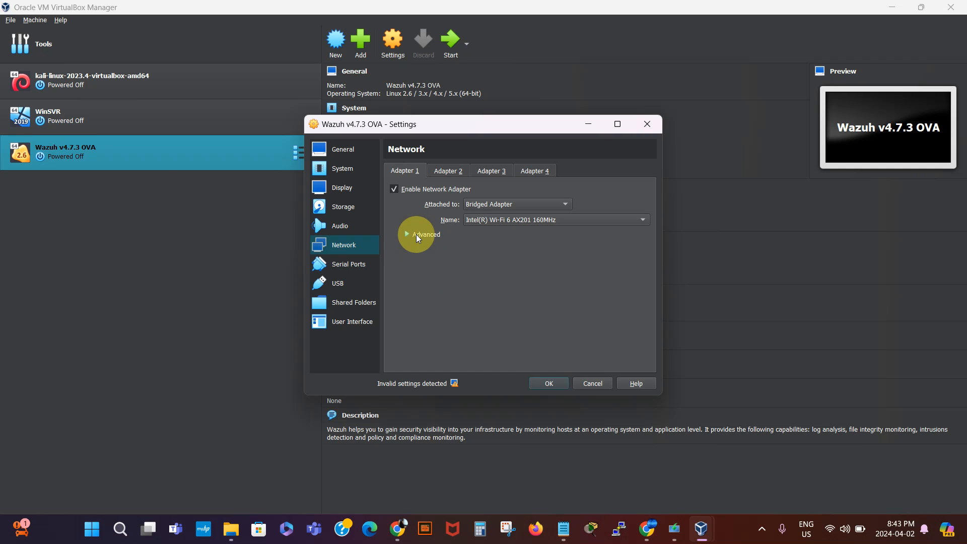
left_click(417, 236)
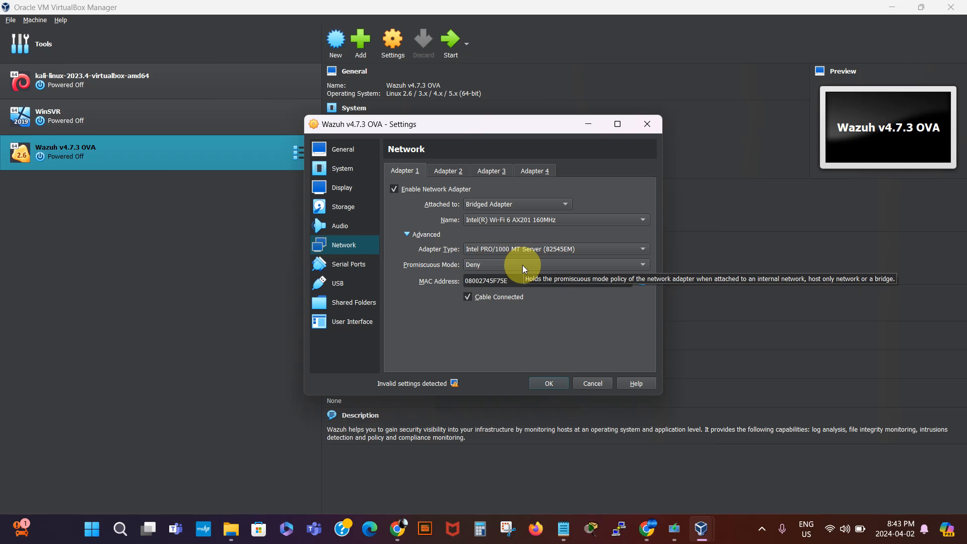
left_click(410, 235)
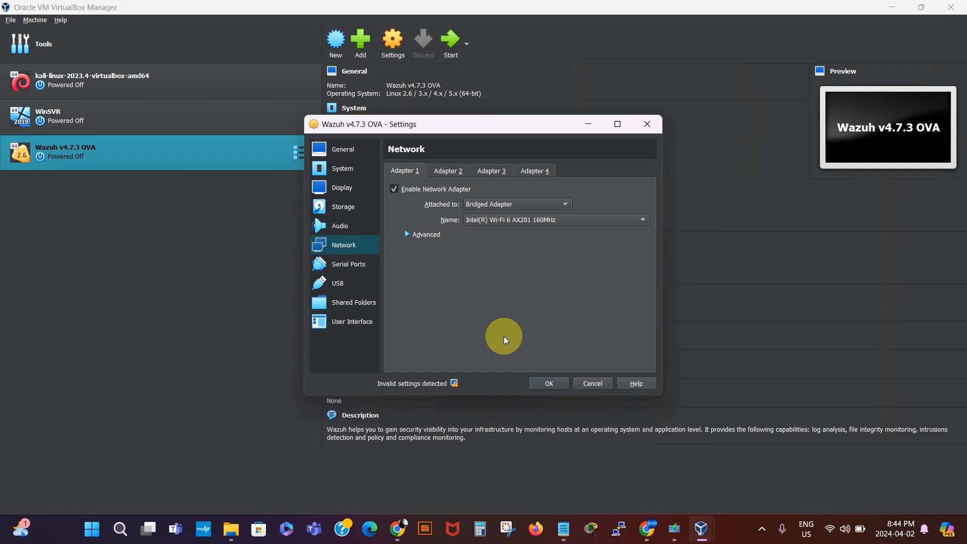
left_click(549, 384)
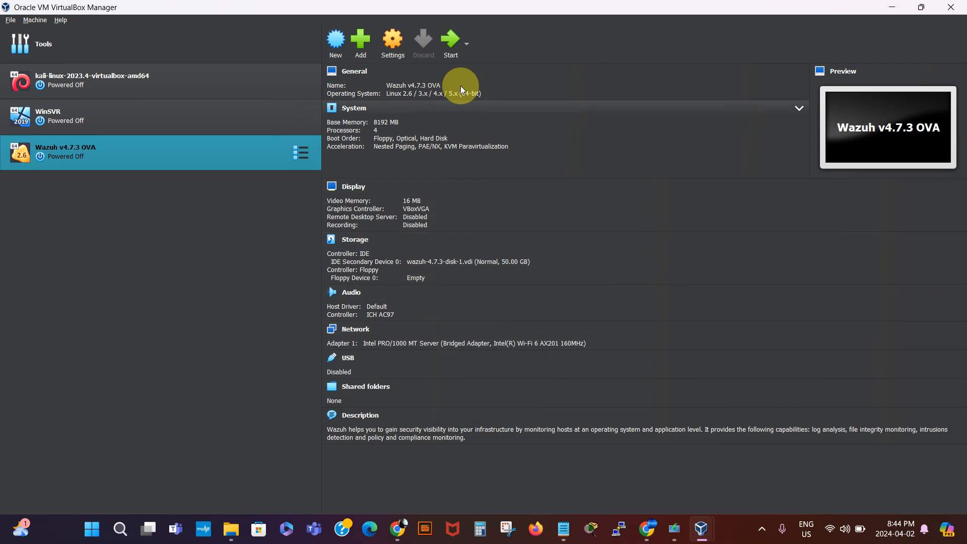
- Start the Wazuh v4.7.3 OVA VM and bring the Windows 10 media creation window forward
left_click(447, 44)
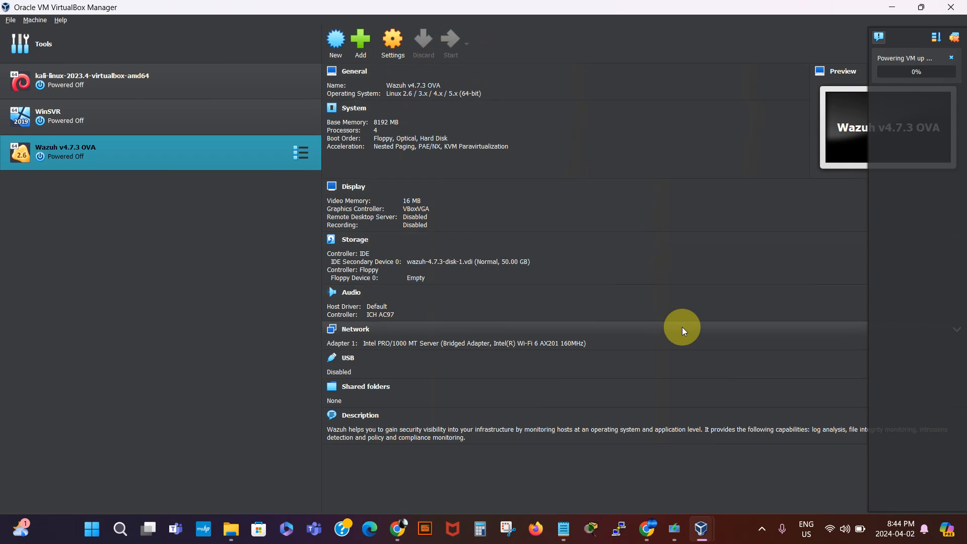
mouse_move(699, 528)
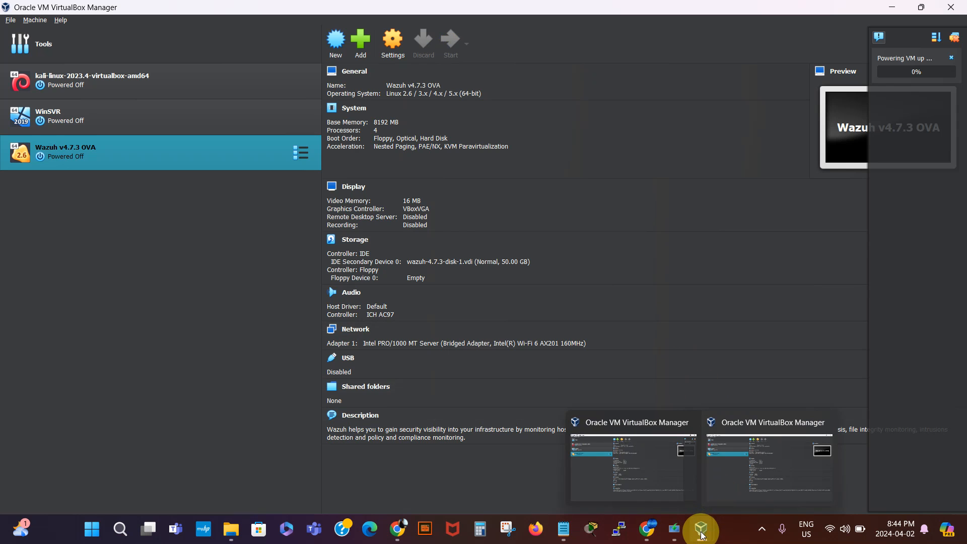
left_click(671, 532)
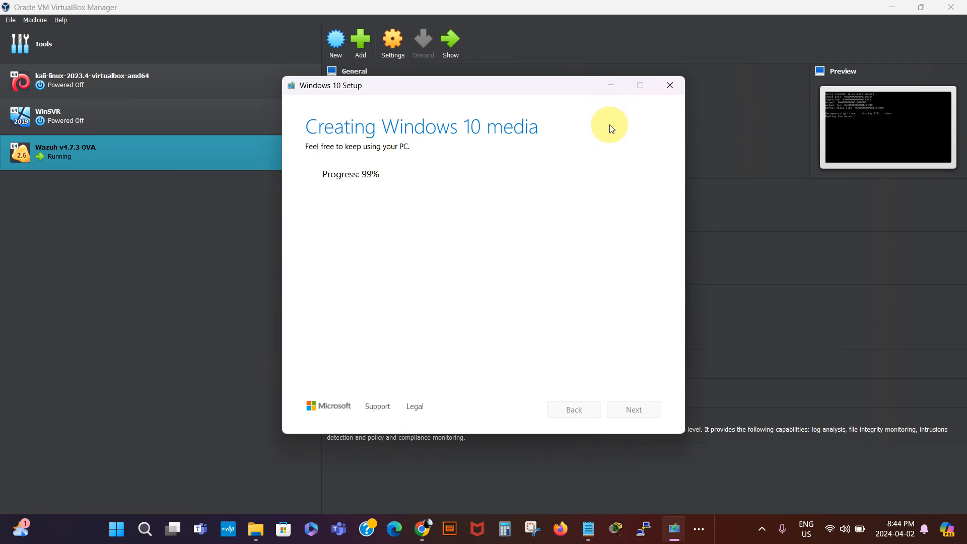
- Complete the Windows 10 media creation by finishing the Windows 10 Setup tool
left_click(611, 85)
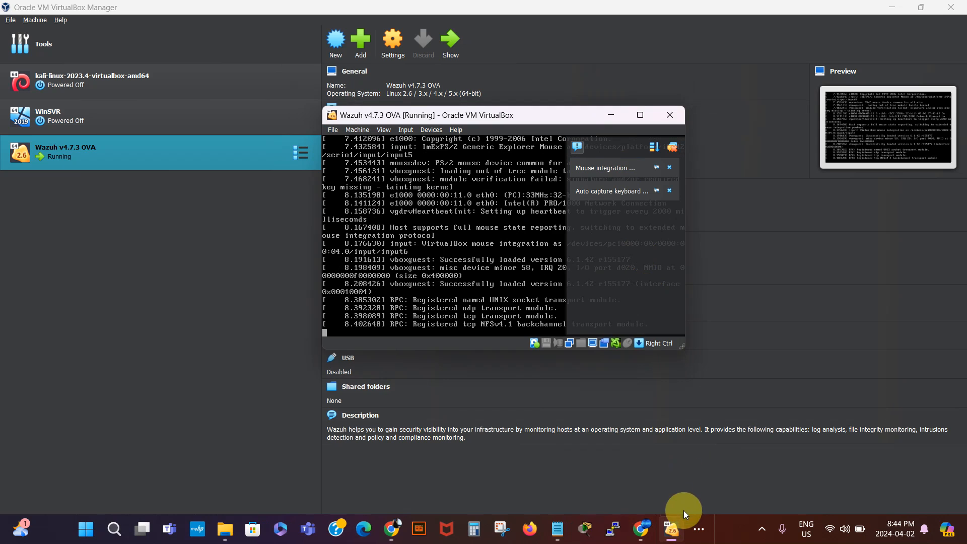
left_click(699, 531)
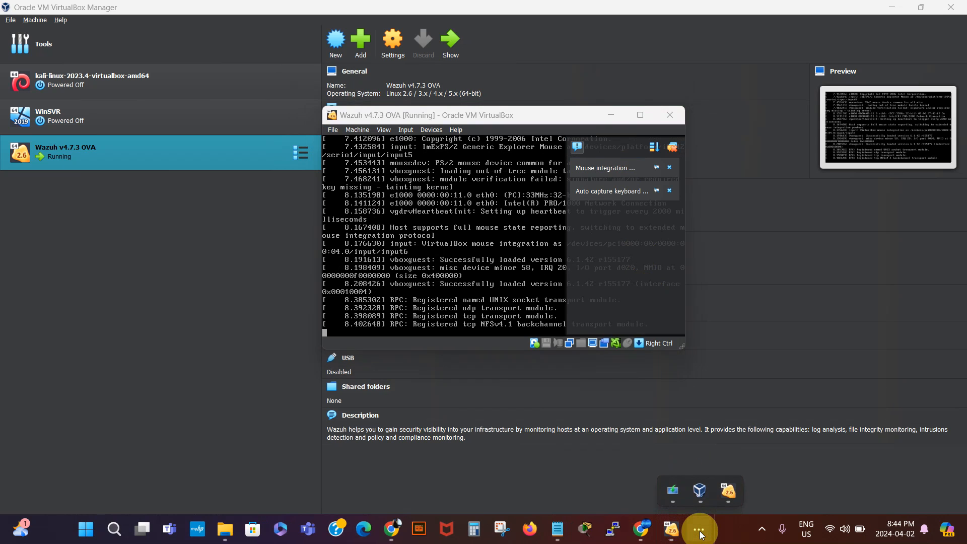
left_click(672, 492)
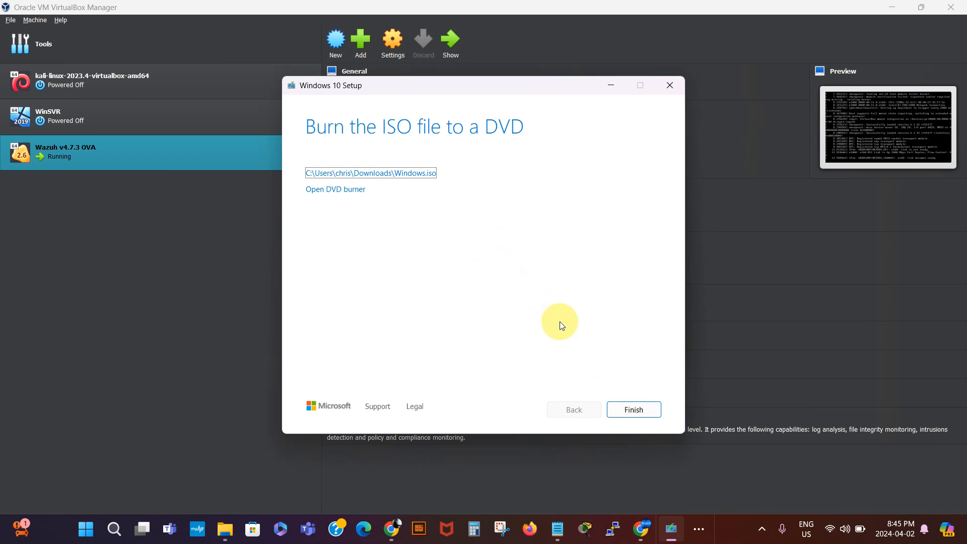
left_click(636, 409)
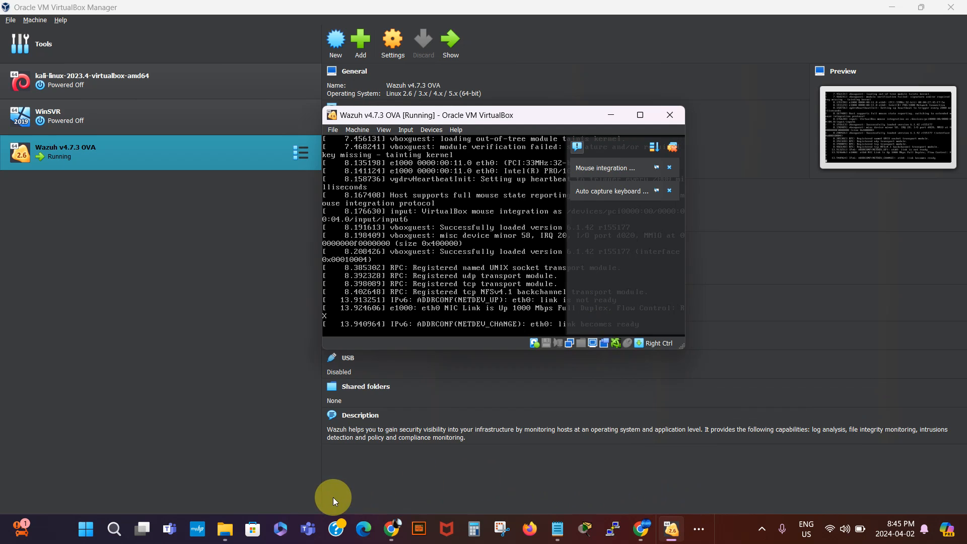
- Open the Downloads folder, then bring the Wazuh VM console at its login prompt forward
left_click(225, 534)
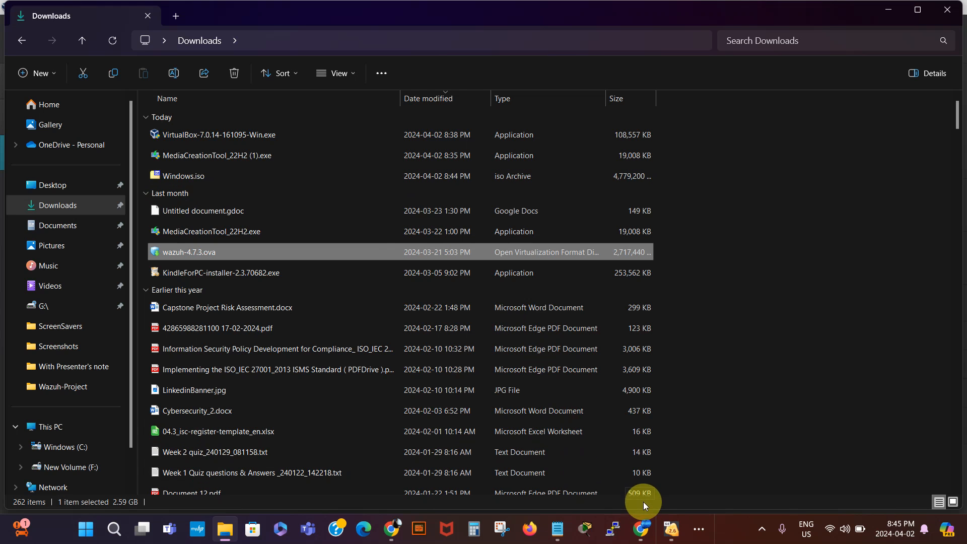
mouse_move(671, 528)
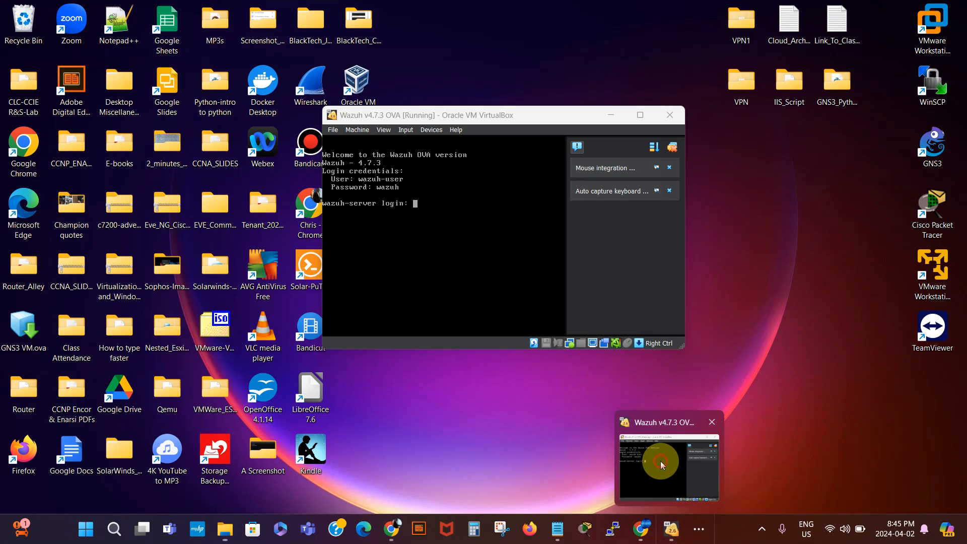
left_click(660, 461)
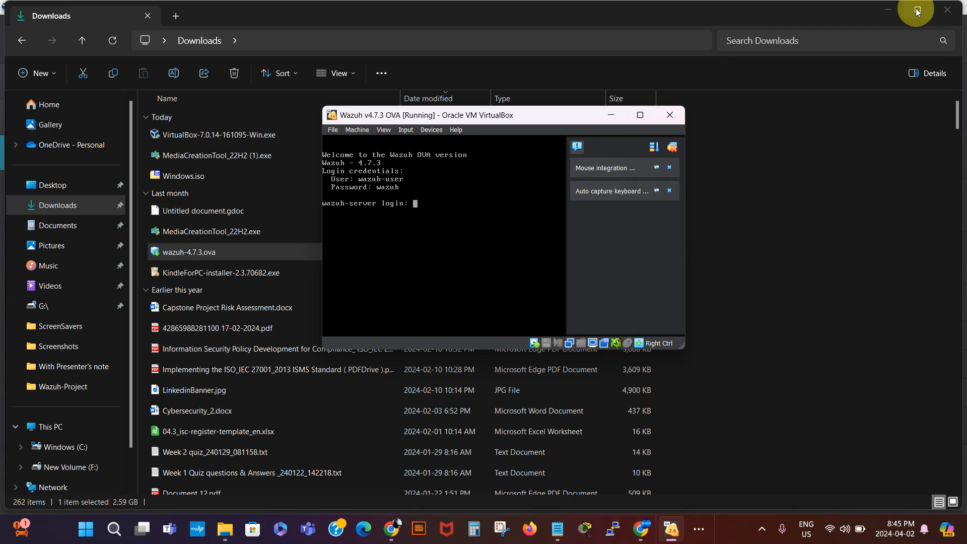
- Maximize the Wazuh VM window and let it capture mouse and keyboard at the login prompt
mouse_move(917, 11)
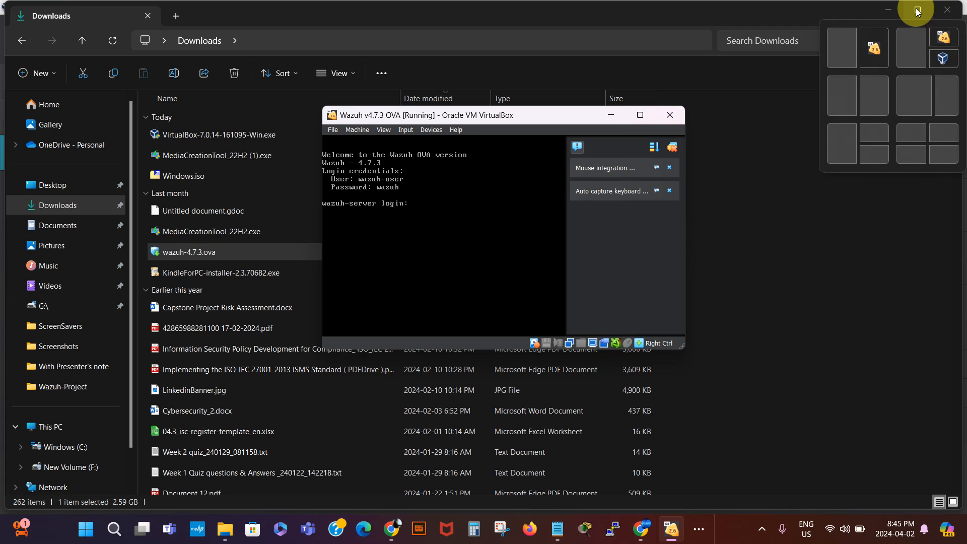
left_click(640, 115)
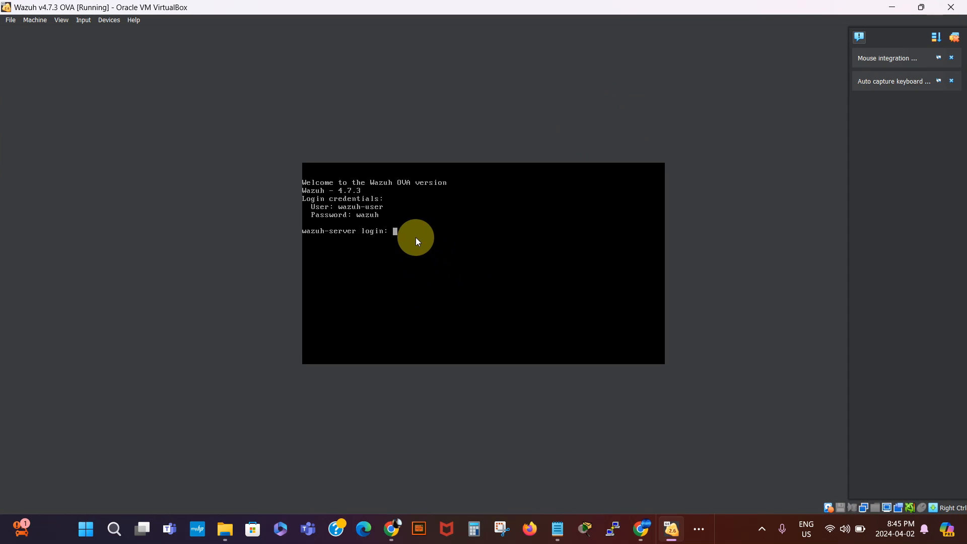
left_click(402, 234)
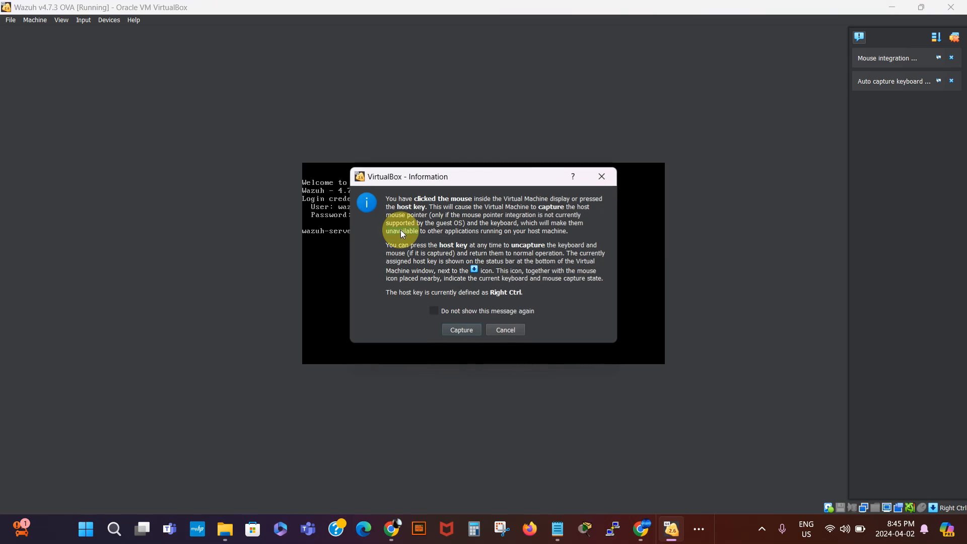
left_click(461, 329)
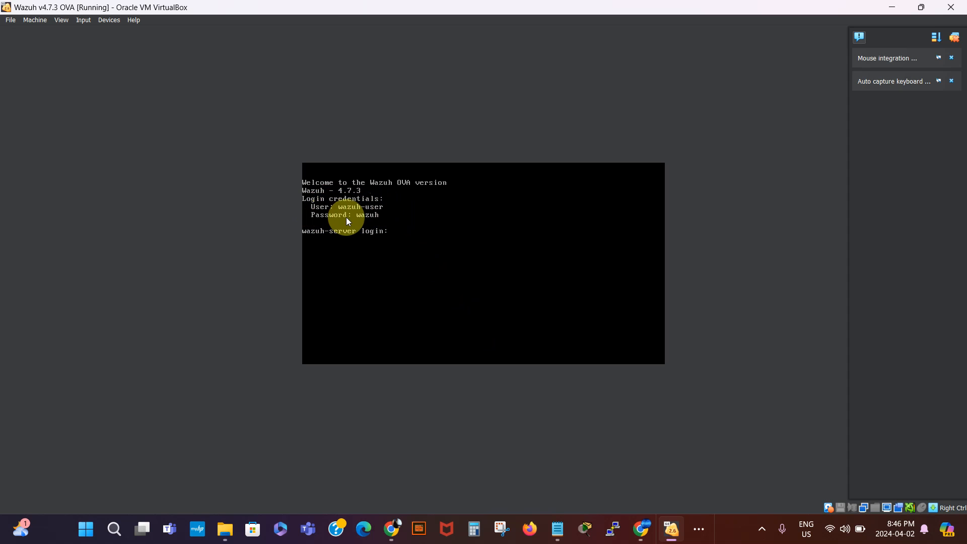
left_click(397, 235)
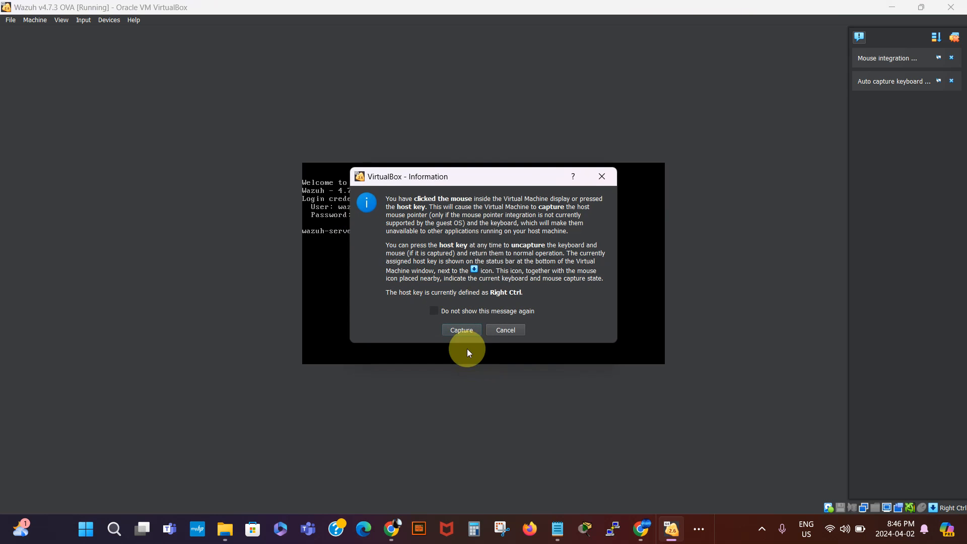
left_click(461, 332)
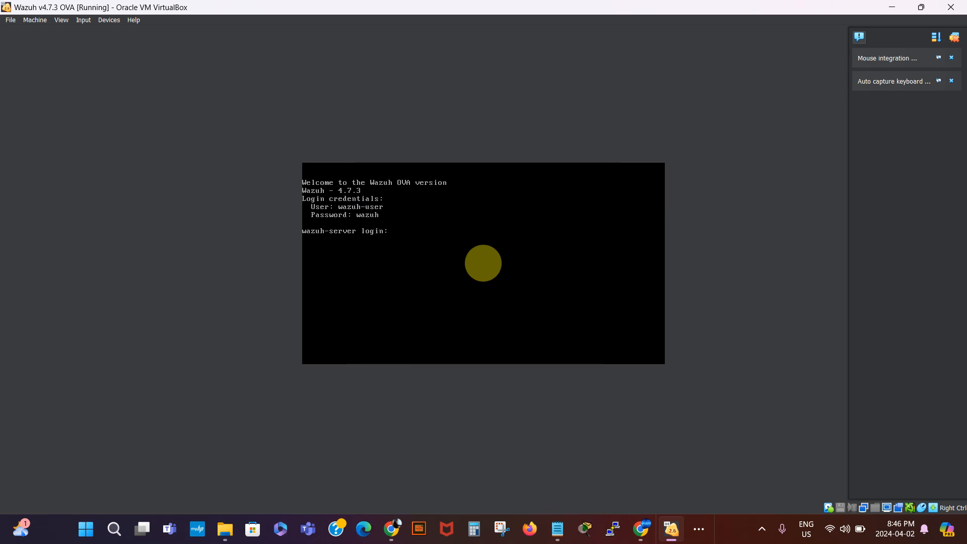
- Log in as wazuh-user at the console and begin typing a sudo command
type("wazuh-user")
key("Return")
key("Return")
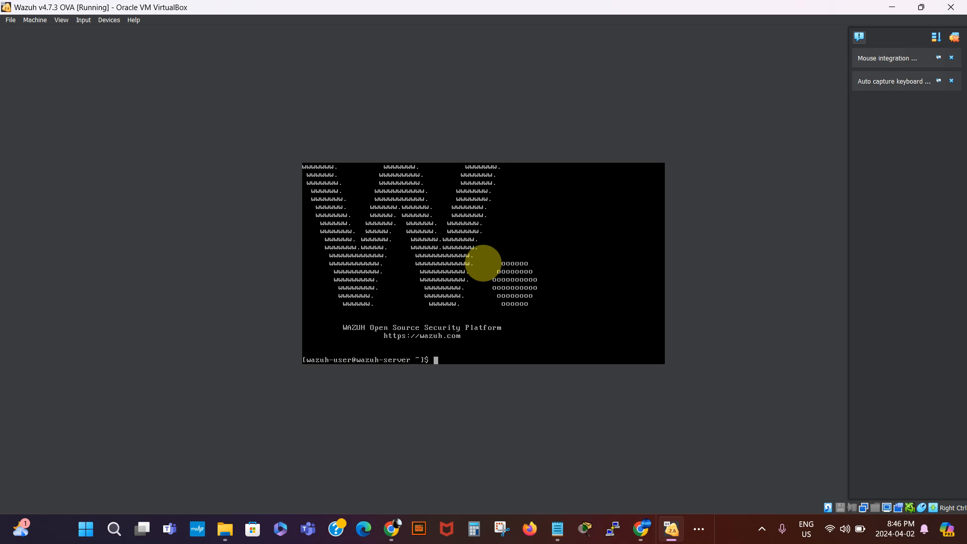
type("sud")
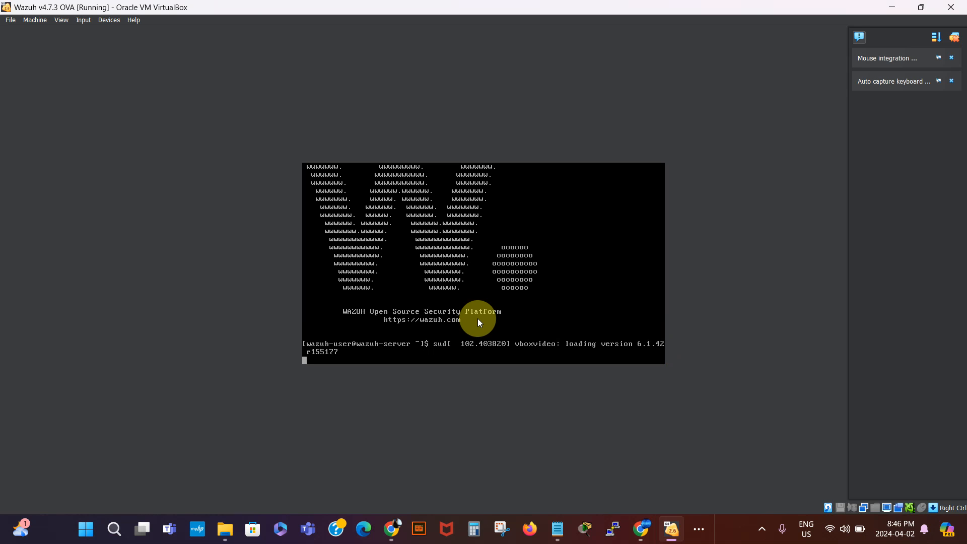
- Let the Wazuh console capture mouse and keyboard, then dismiss the notifications panel
left_click(322, 359)
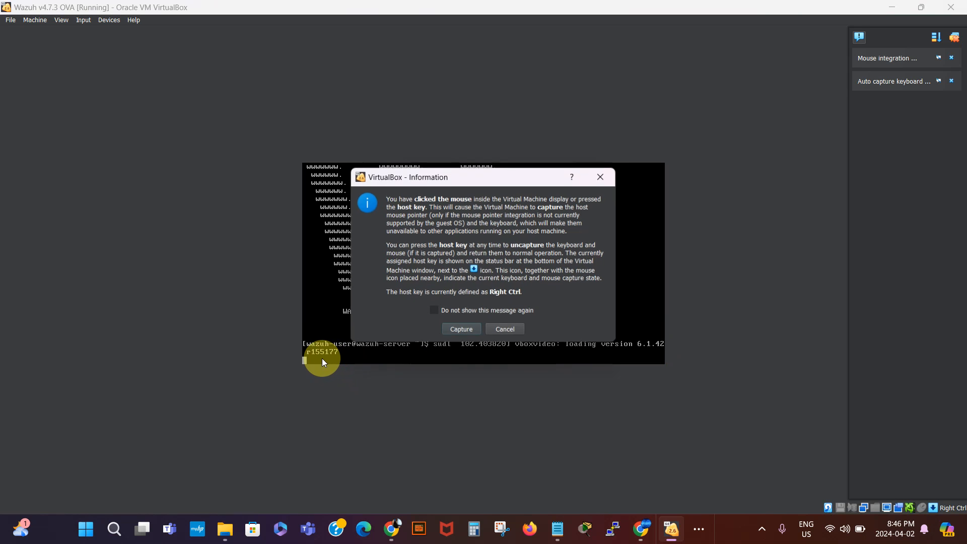
left_click(460, 329)
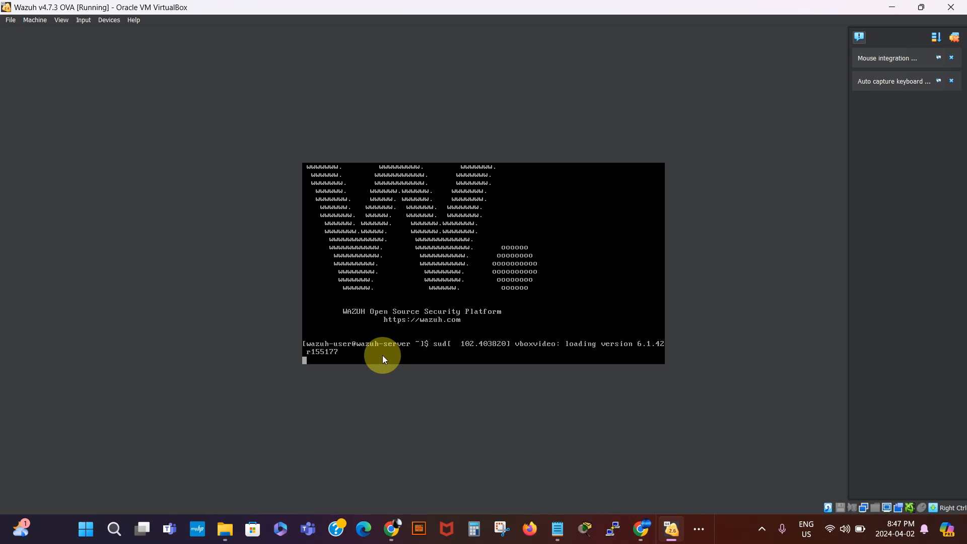
left_click(322, 361)
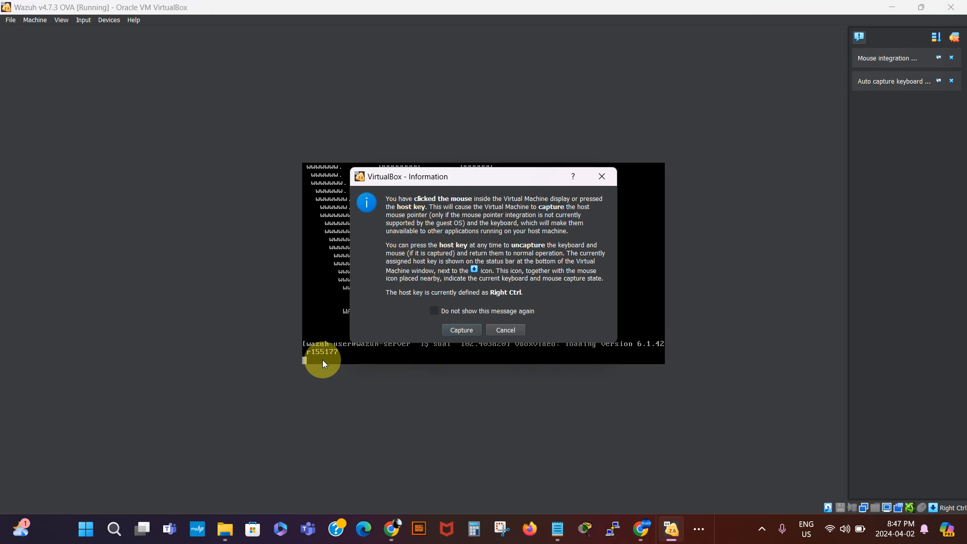
left_click(457, 331)
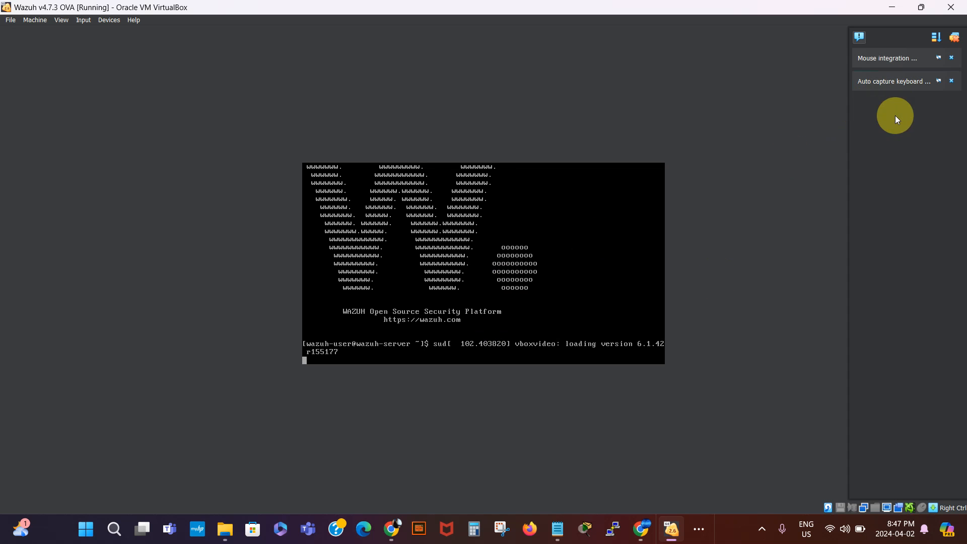
left_click(954, 37)
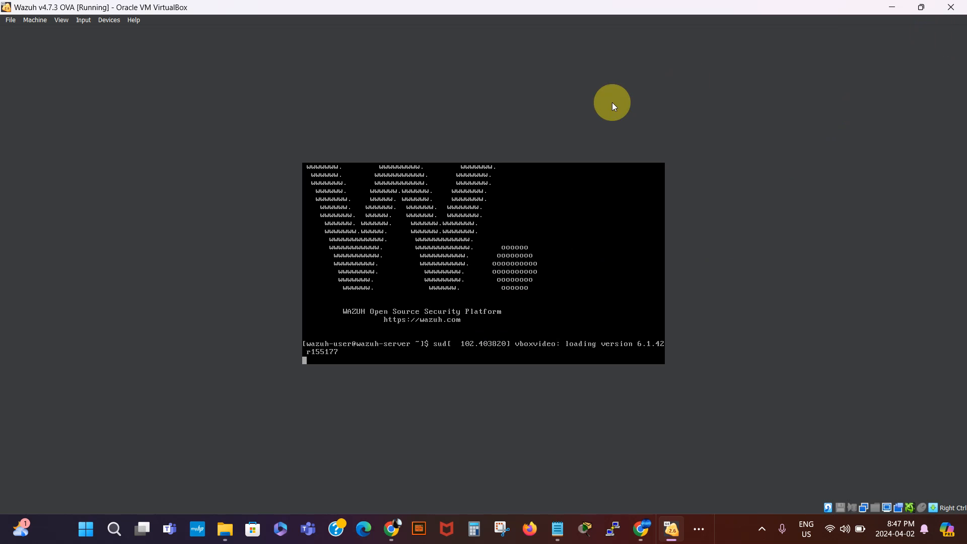
- Reboot the Wazuh VM by inserting Ctrl-Alt-Del from the Input > Keyboard menu
left_click(11, 20)
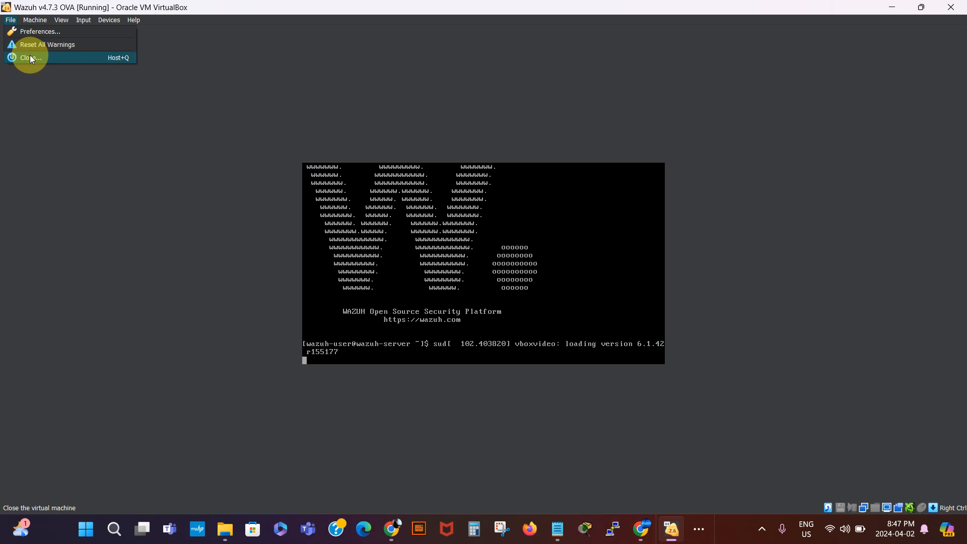
left_click(85, 23)
left_click(84, 22)
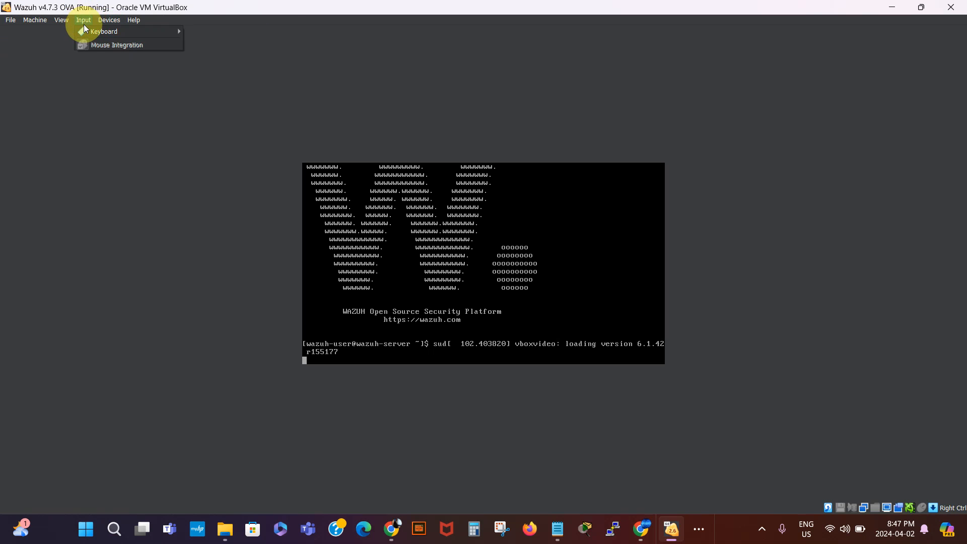
mouse_move(95, 32)
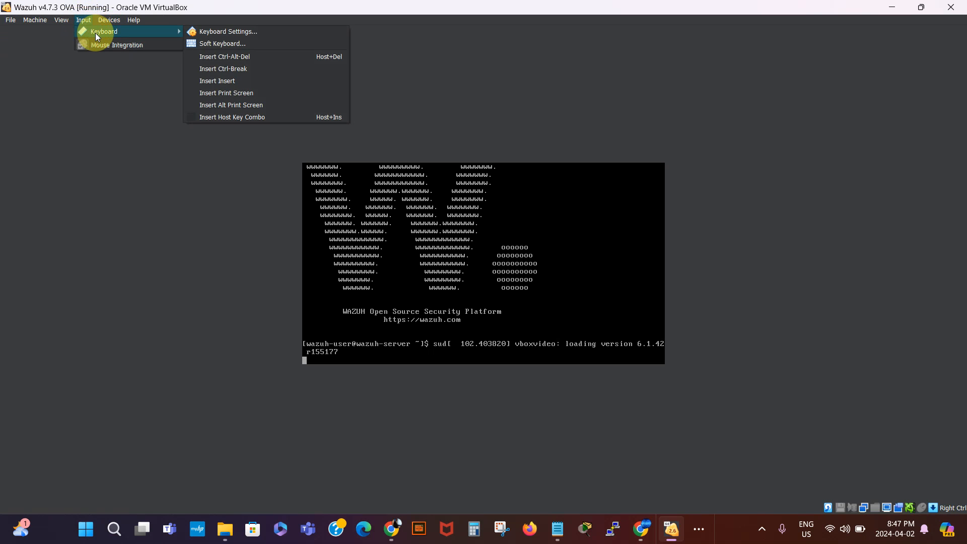
left_click(218, 60)
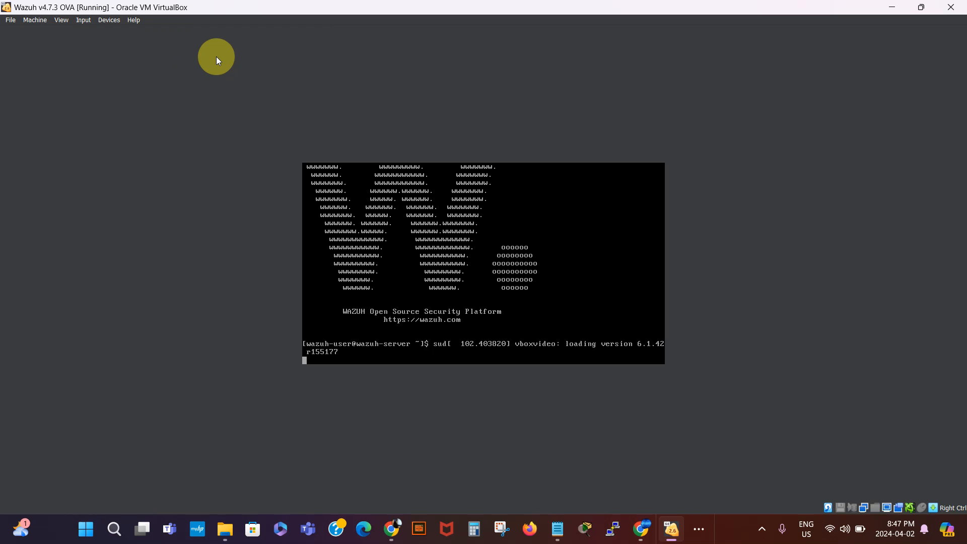
- Browse the VM window's Input and Devices menus and close them without choosing anything
left_click(82, 20)
mouse_move(108, 20)
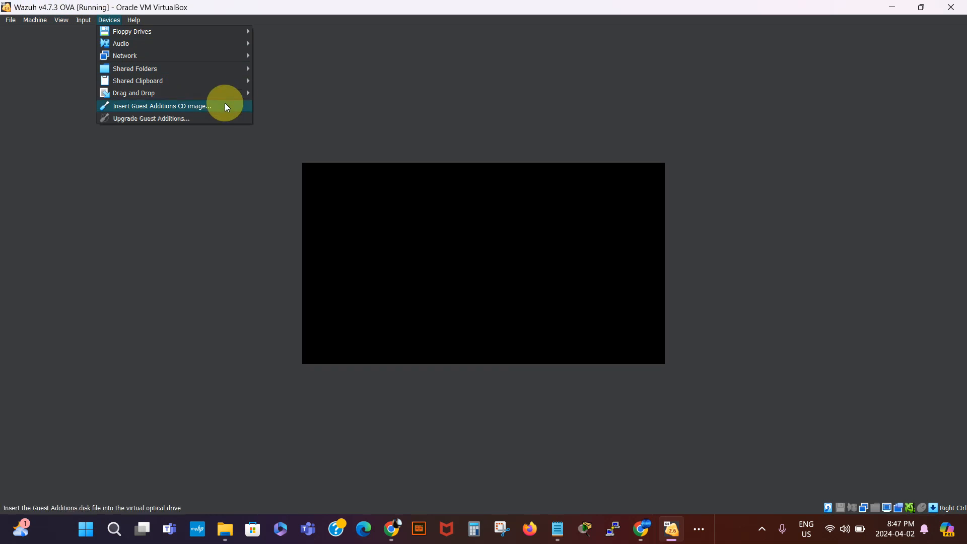
left_click(381, 68)
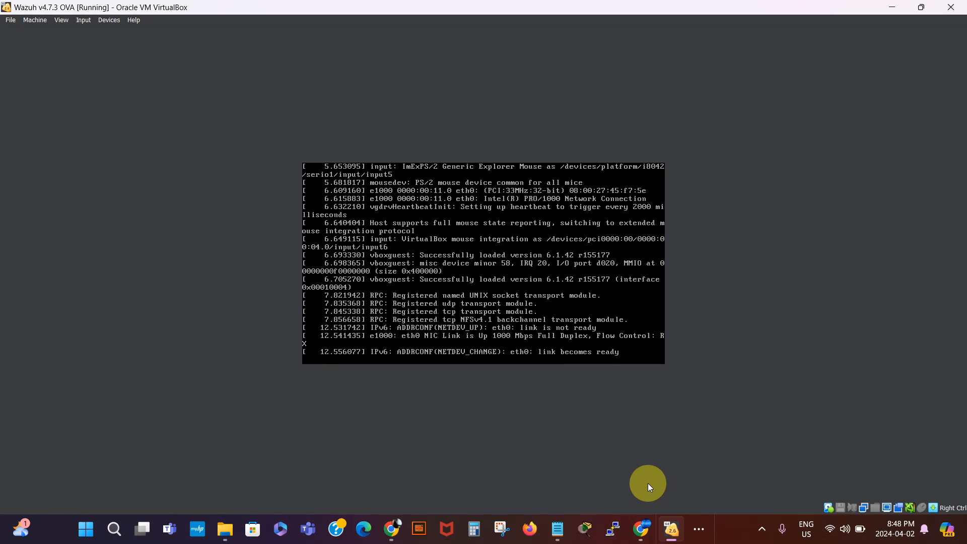
- Capture the rebooted console and log in as wazuh-user with the account password
left_click(698, 528)
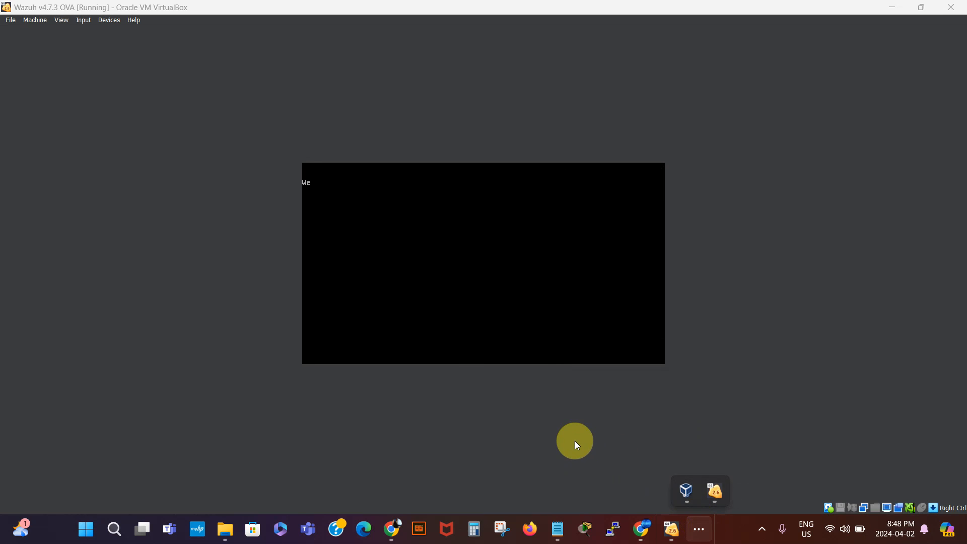
left_click(396, 234)
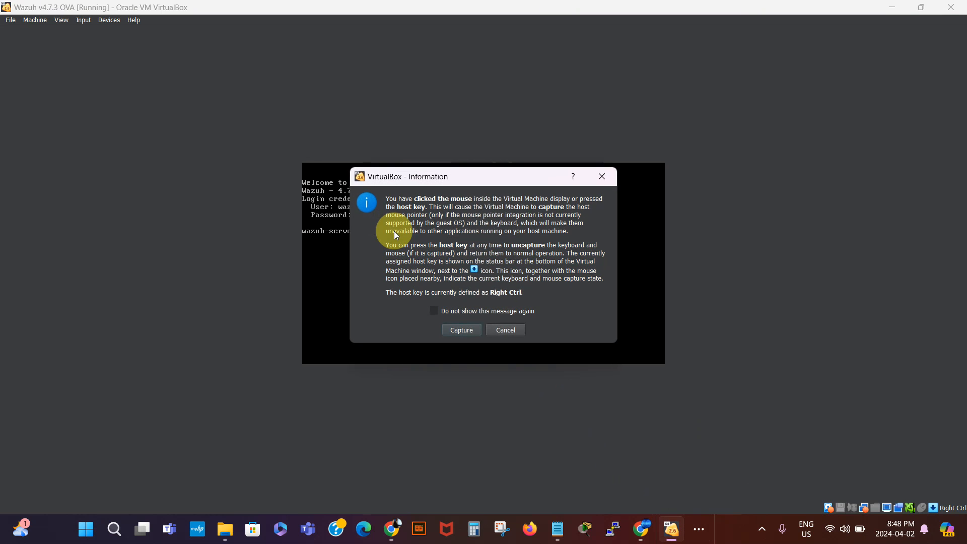
left_click(461, 330)
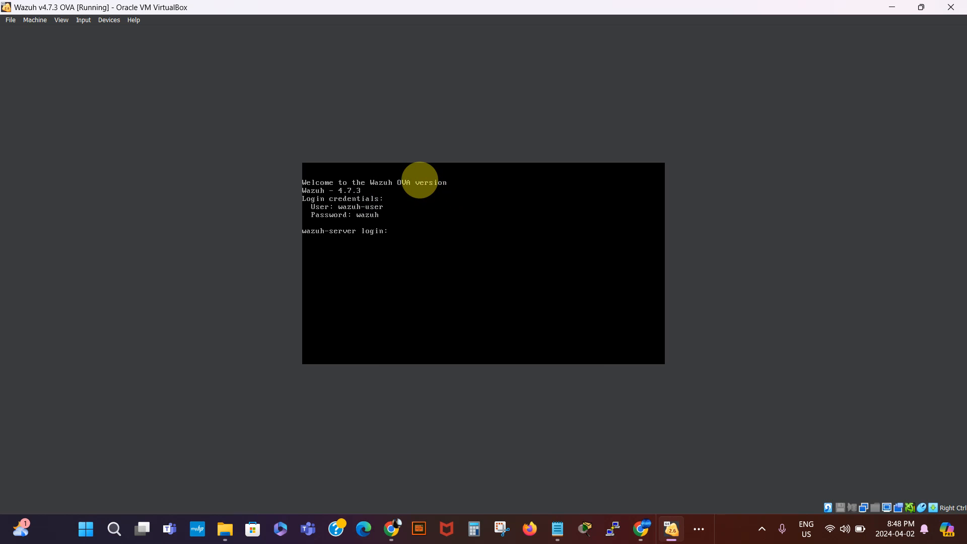
type("wa")
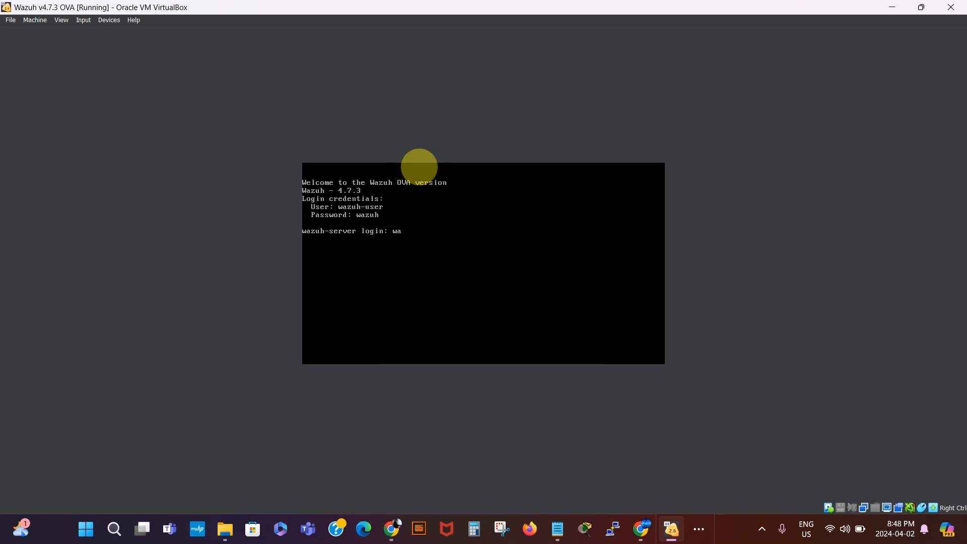
type("zuj")
key("BackSpace")
type("h-user")
key("Return")
type("wazuh")
key("Return")
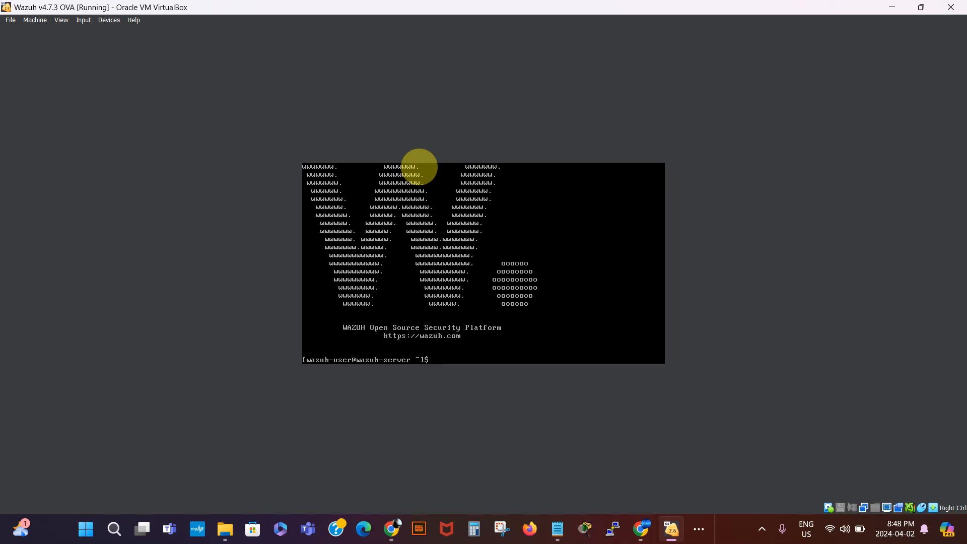
- Open a root shell with sudo bash and run ifconfig, showing eth0 at 10.0.0.143
type("sudo bash")
key("Return")
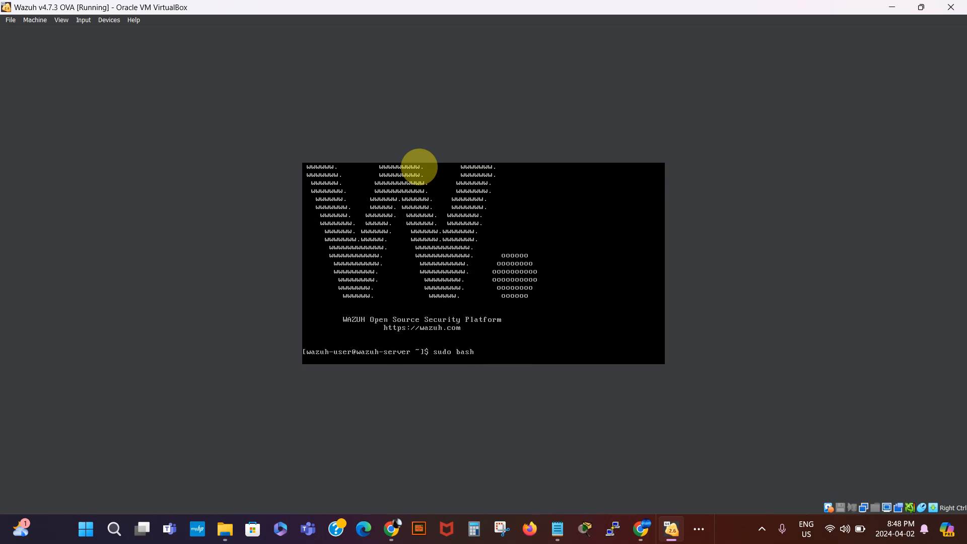
type("ifcon")
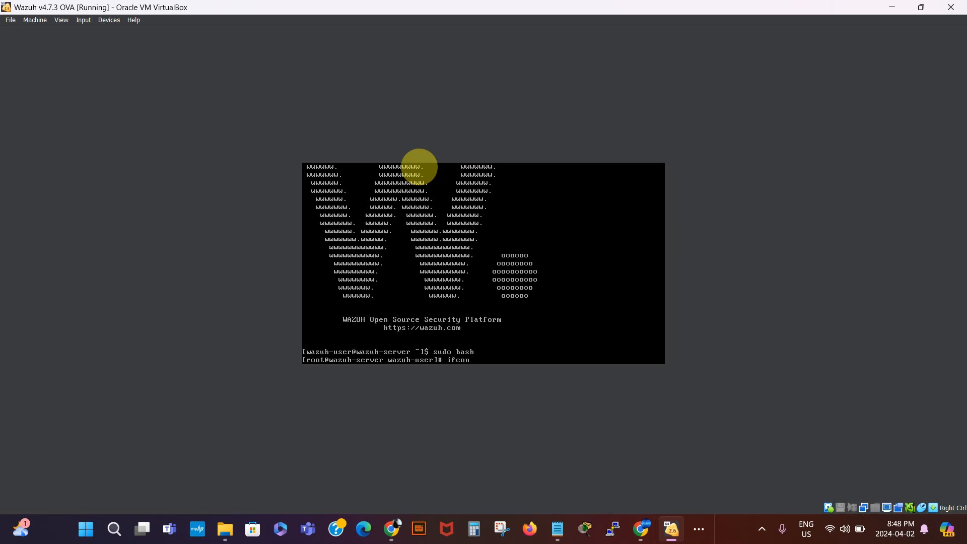
type("fig")
key("Return")
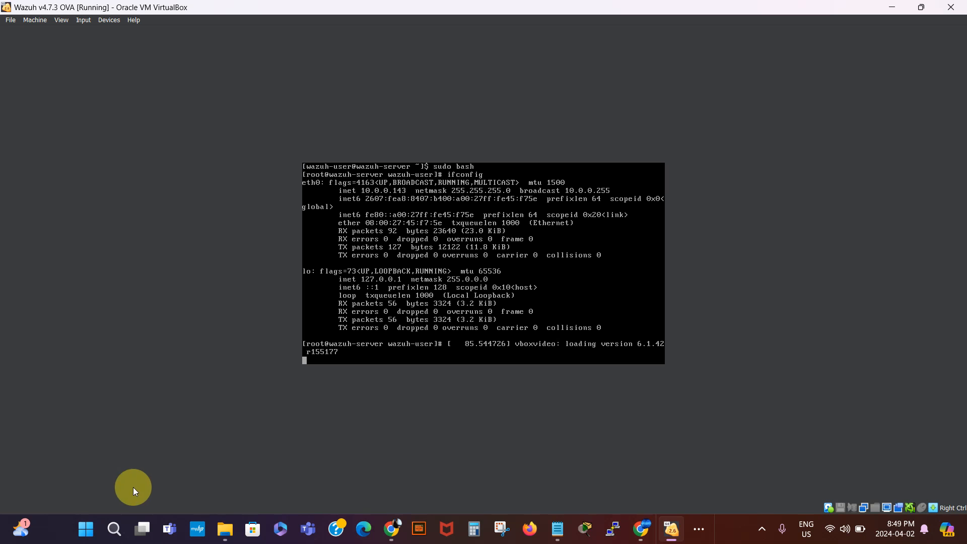
- Open Command Prompt, ping 10.0.0.143 for 4/4 replies, and copy the 10.0.0.143 address
left_click(114, 531)
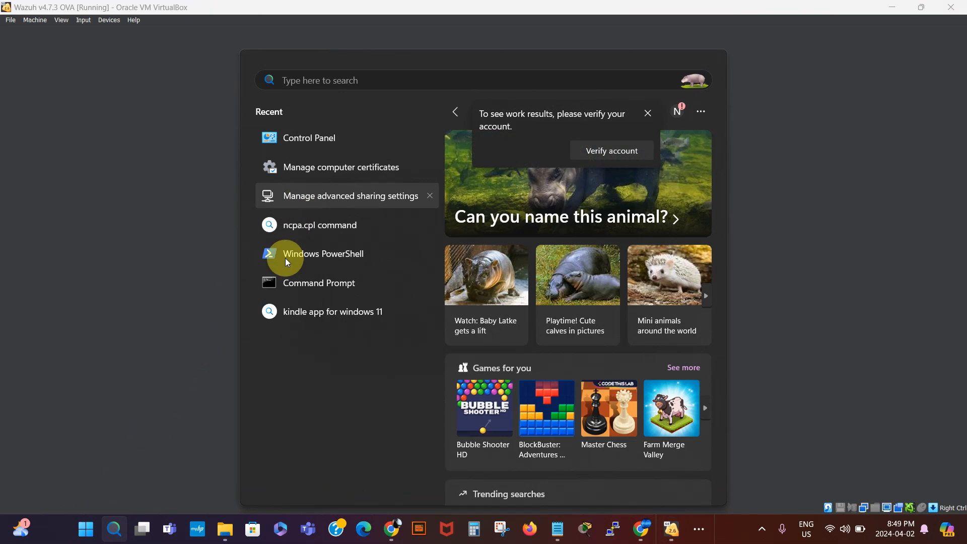
left_click(296, 284)
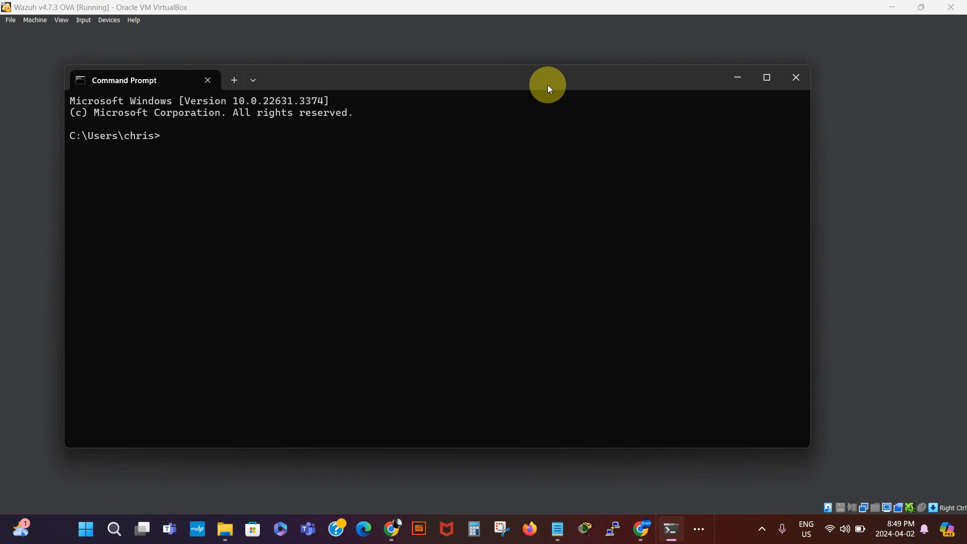
left_click_drag(549, 87, 567, 203)
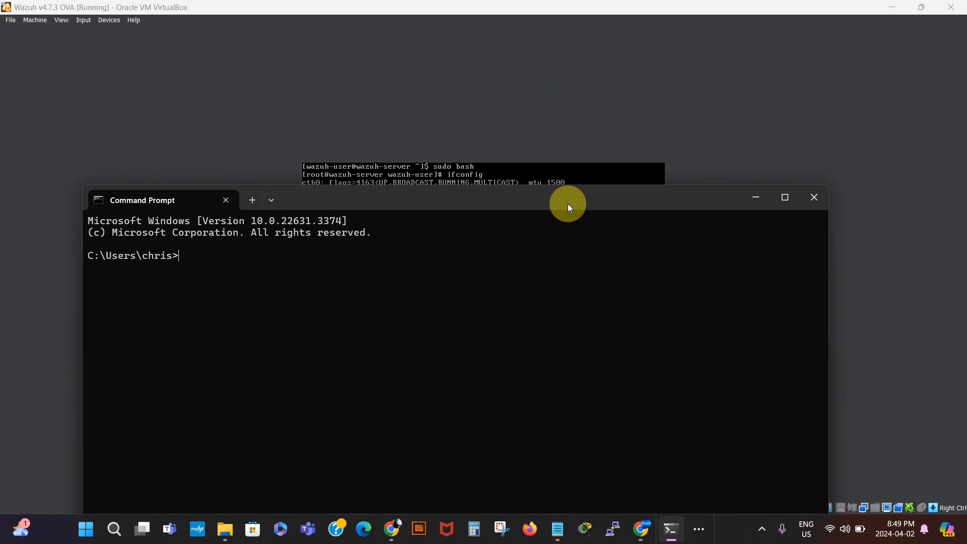
type("ping ")
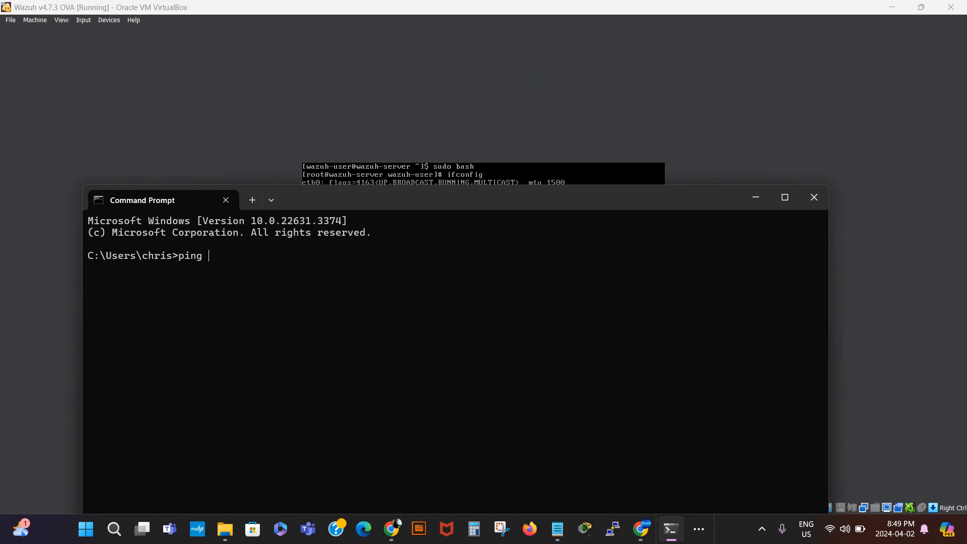
type("10.0.0.143")
key("Return")
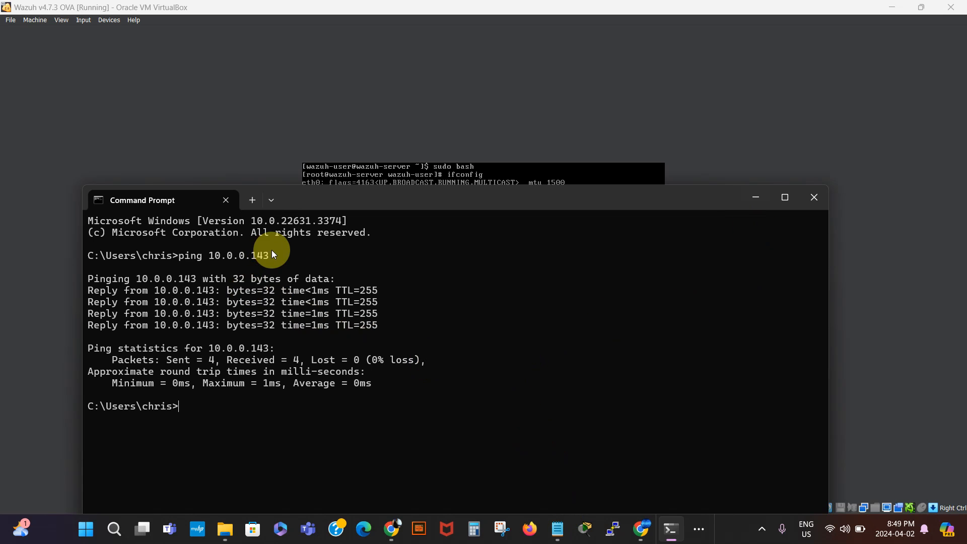
left_click_drag(270, 254, 215, 256)
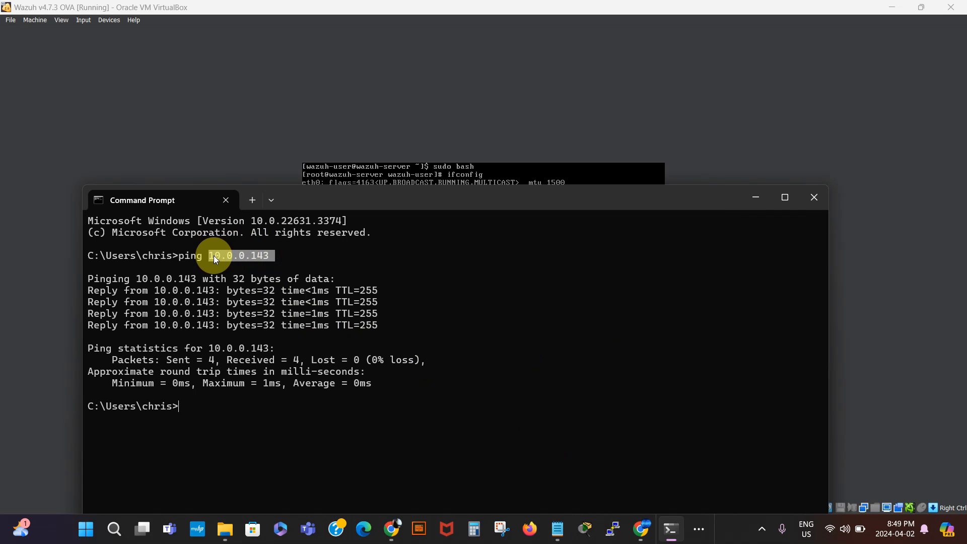
key("ctrl+c")
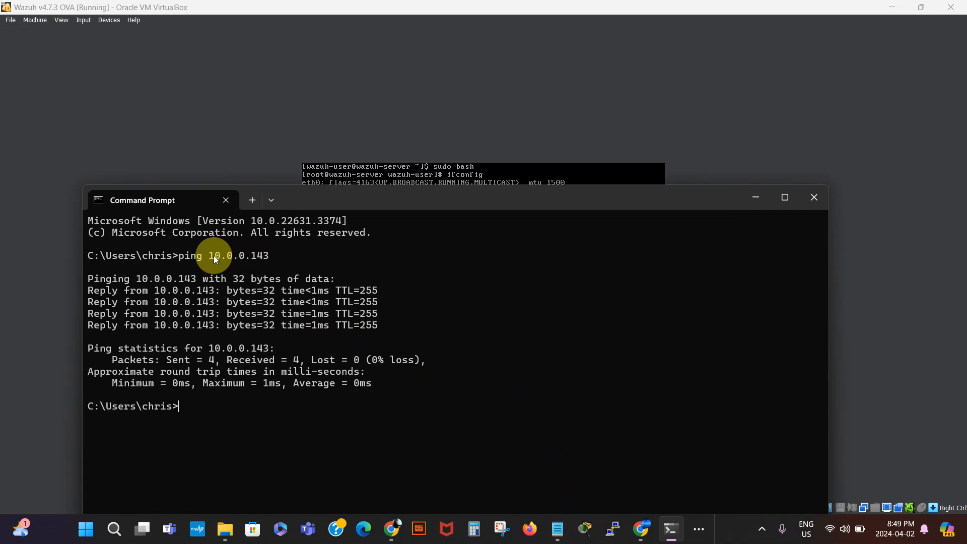
- Replace 10.0.0.93 with 10.0.0.143 in the Notepad dashboard URL, then minimize Notepad
left_click(557, 528)
left_click(593, 424)
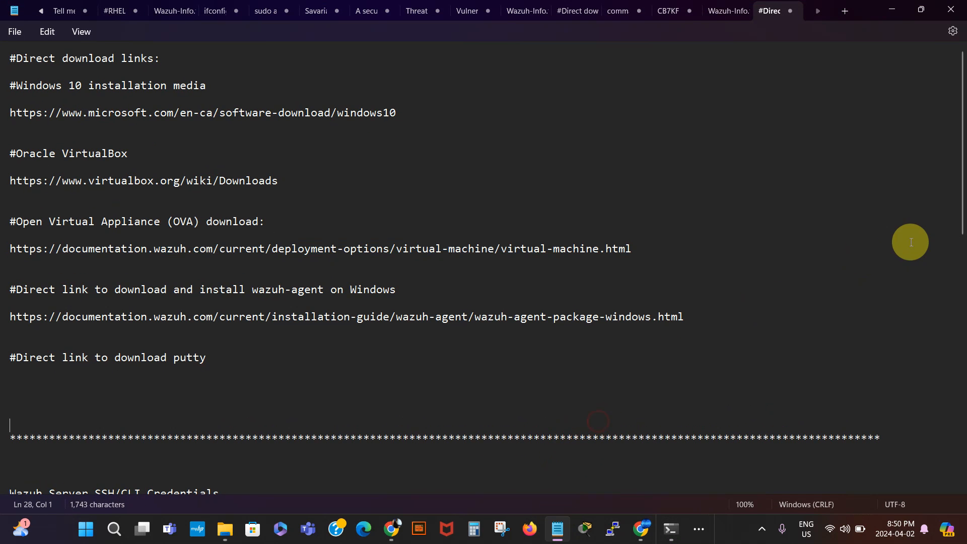
left_click_drag(963, 194, 964, 306)
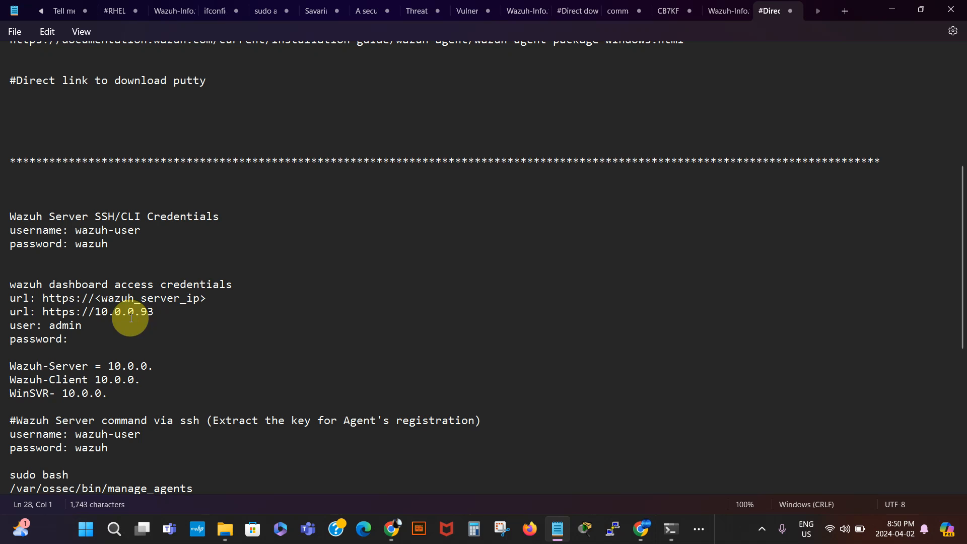
left_click_drag(150, 315, 98, 313)
key("ctrl+v")
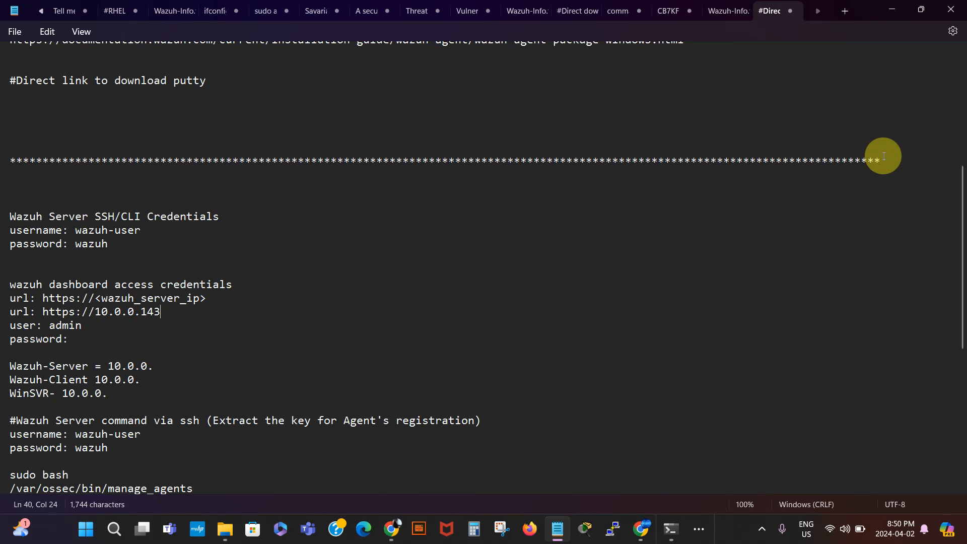
left_click(892, 11)
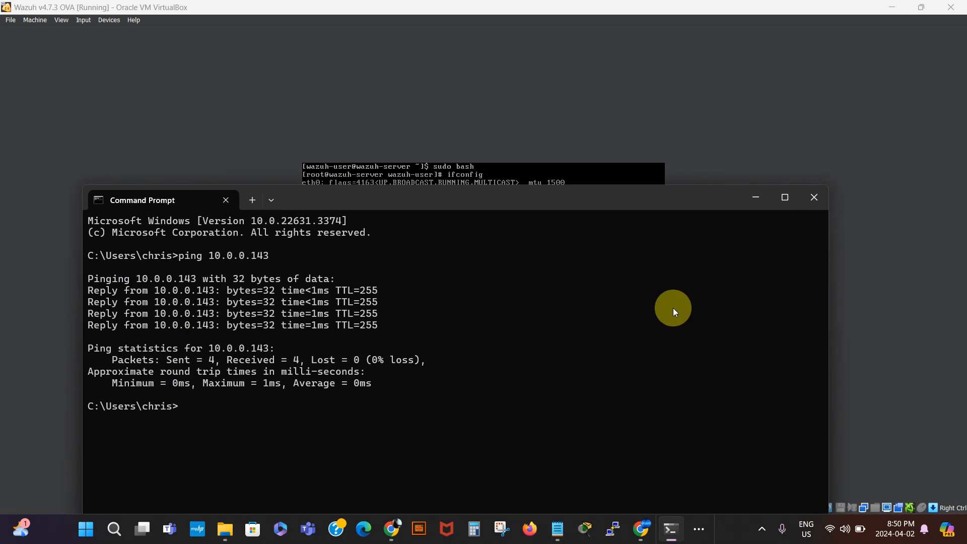
- Minimize Command Prompt and close the duplicate VirtualBox Manager window from the taskbar overflow
left_click(754, 200)
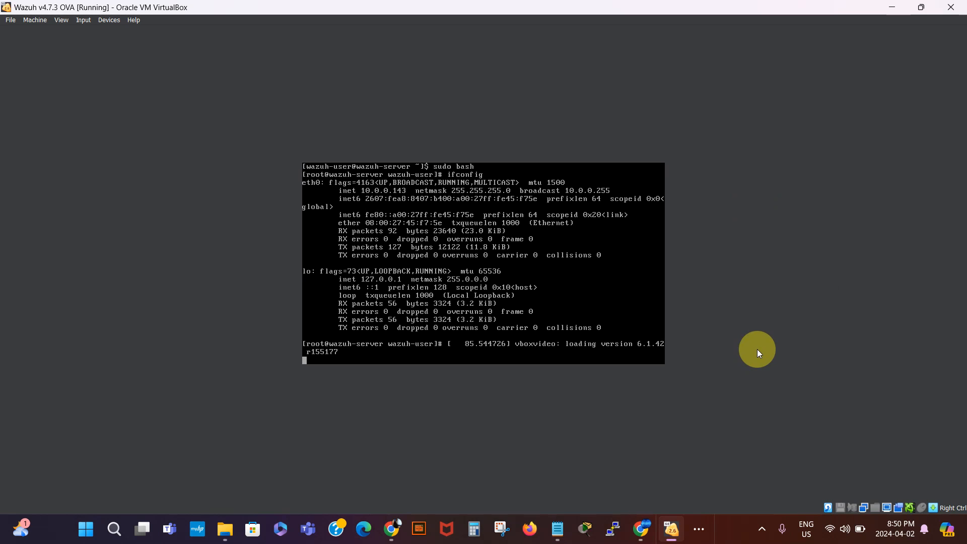
mouse_move(673, 539)
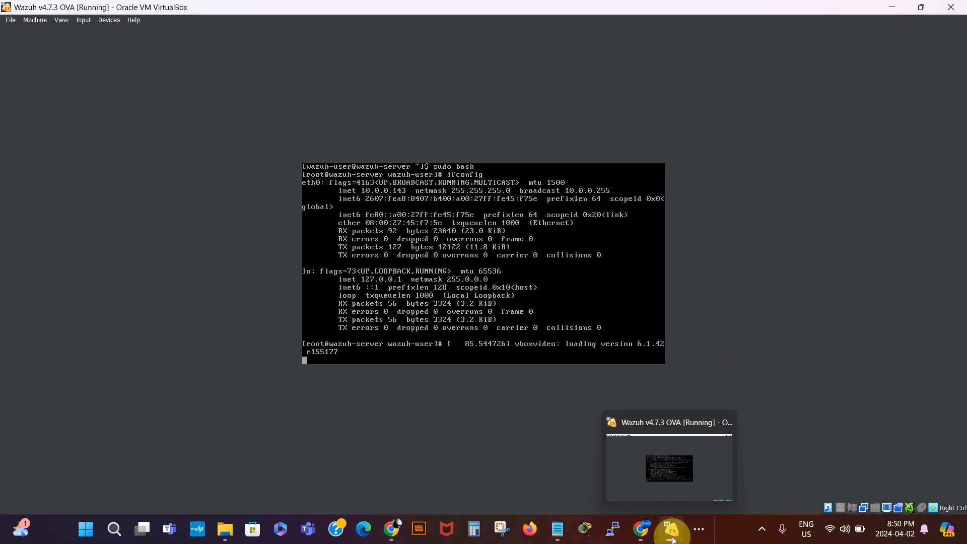
left_click(704, 531)
mouse_move(671, 492)
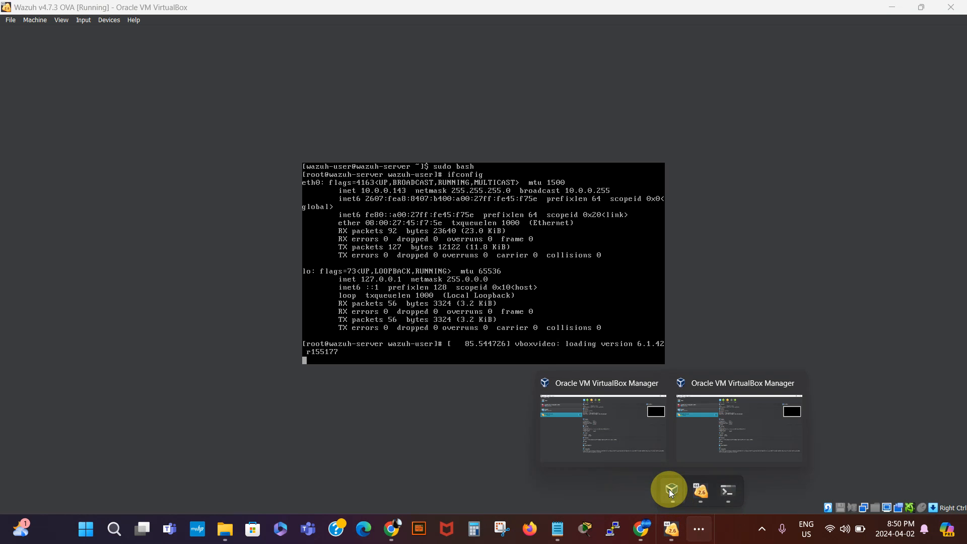
mouse_move(725, 434)
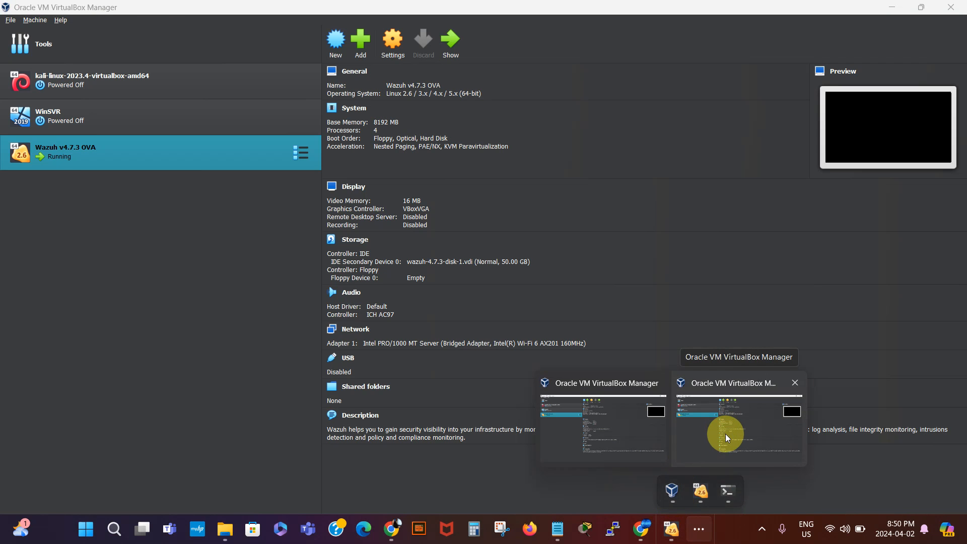
left_click(797, 384)
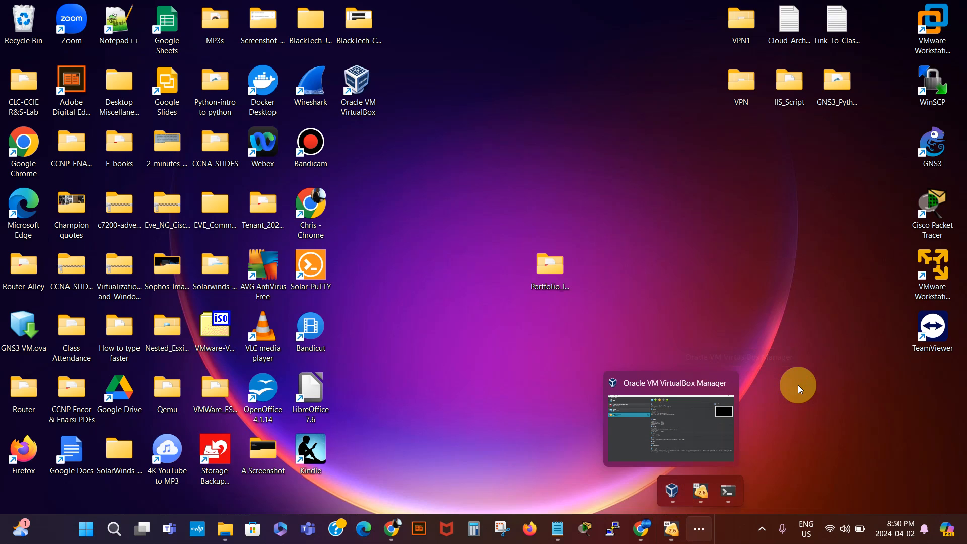
- Bring the VirtualBox Manager with its virtual machine list to the front
left_click(700, 490)
left_click(698, 528)
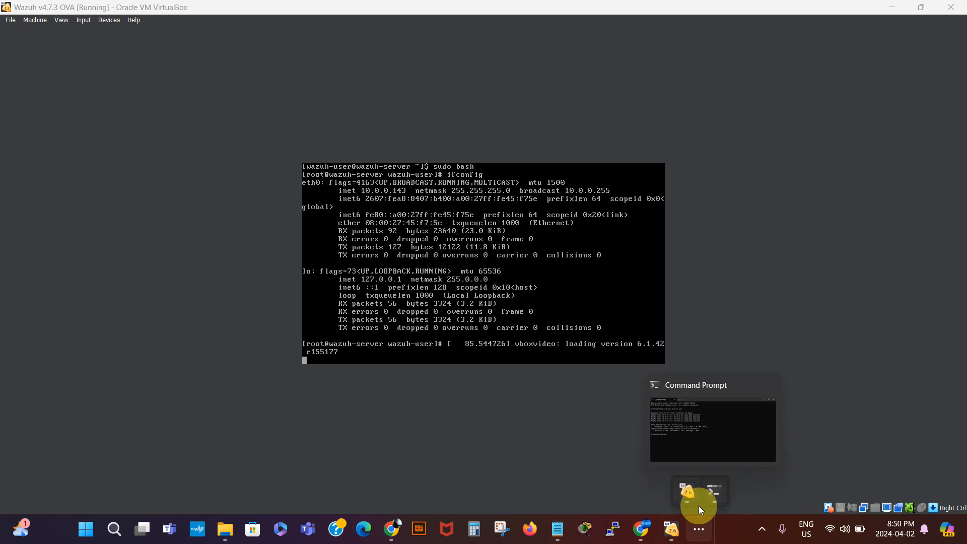
left_click(698, 531)
left_click(698, 533)
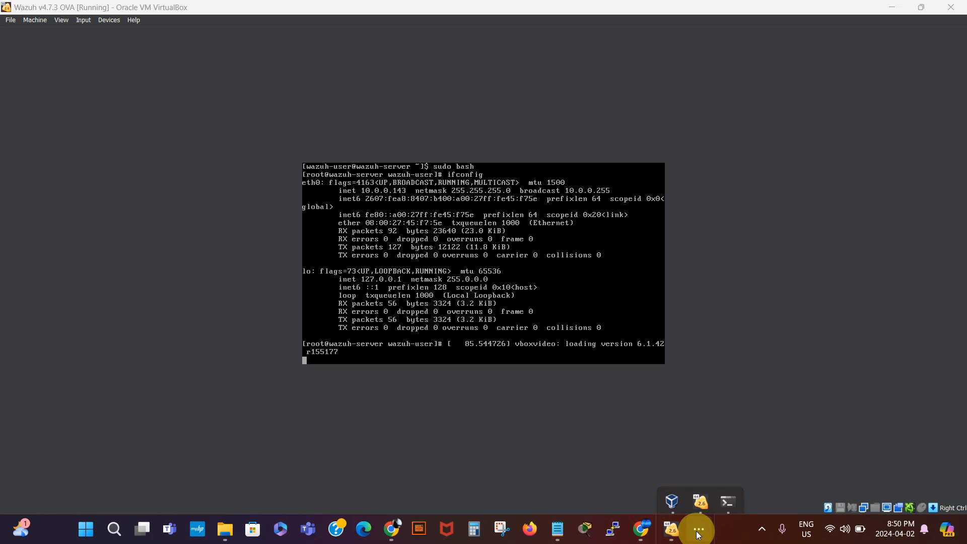
left_click(670, 492)
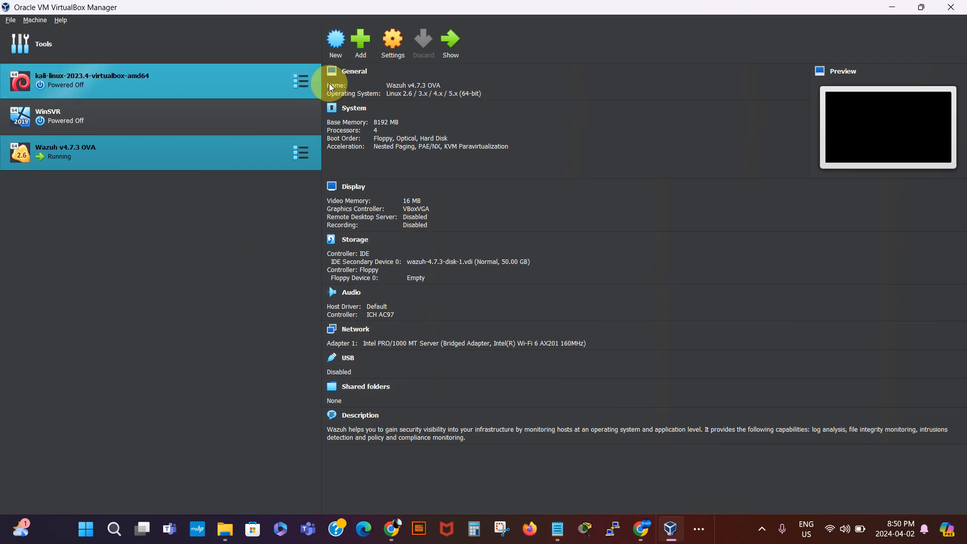
- Start a new VM named Win10 with Windows.iso as its installer image and continue to unattended setup
left_click(336, 46)
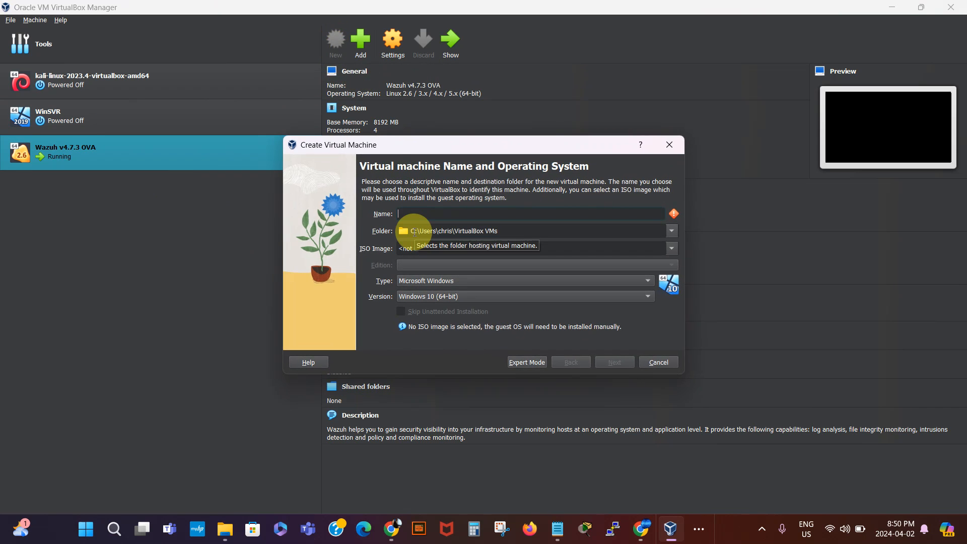
type("Win10")
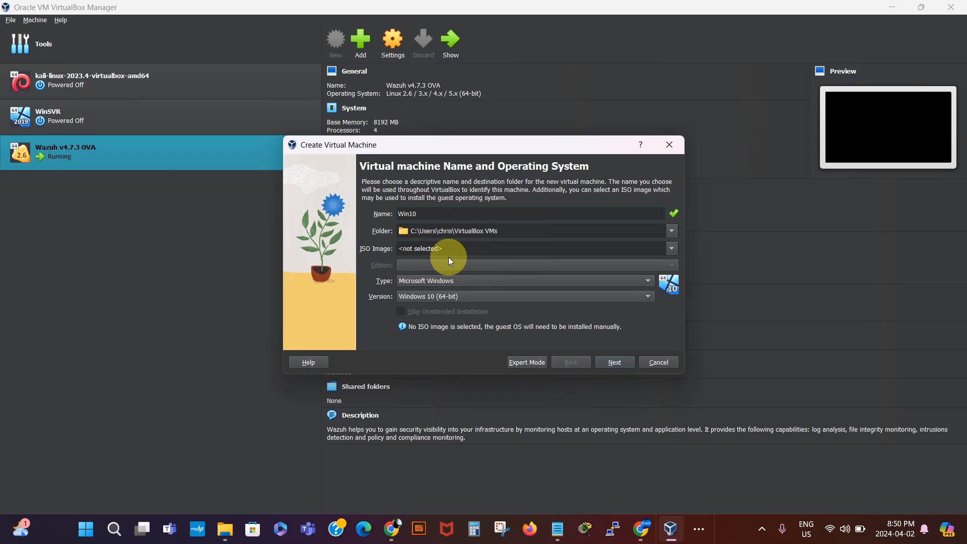
left_click(671, 248)
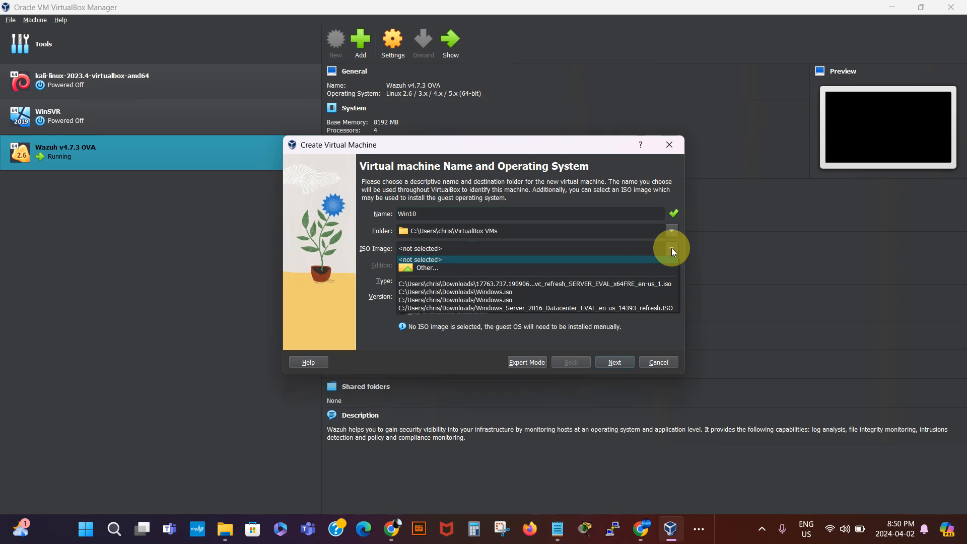
left_click(575, 268)
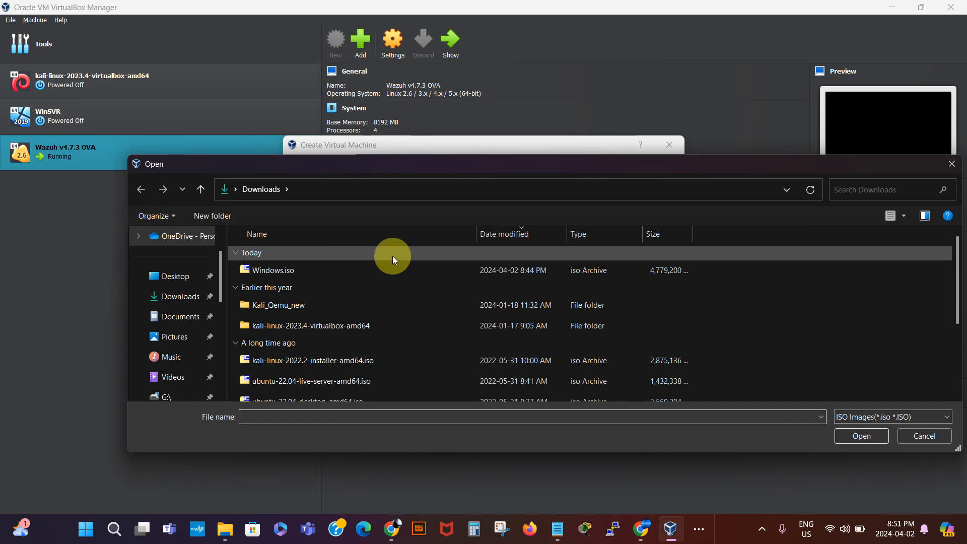
left_click(318, 271)
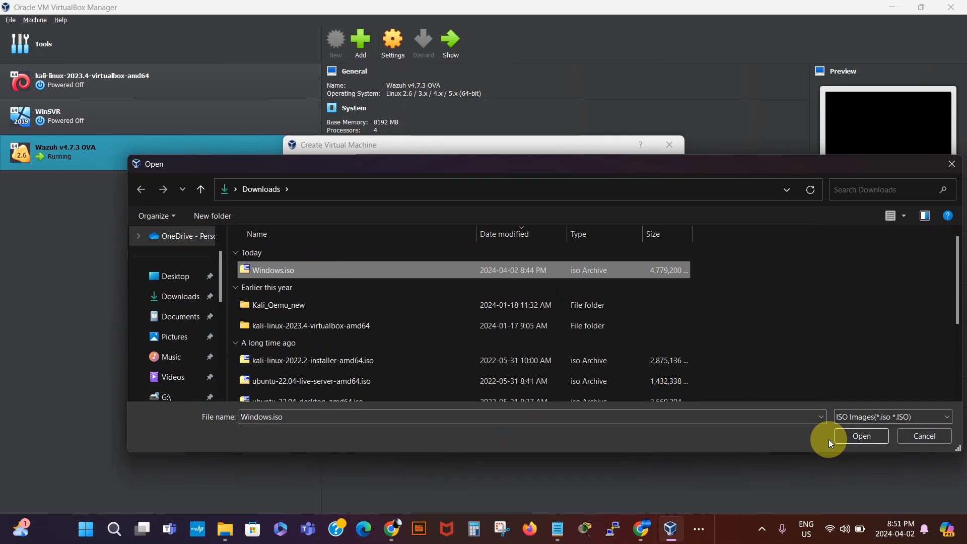
left_click(861, 436)
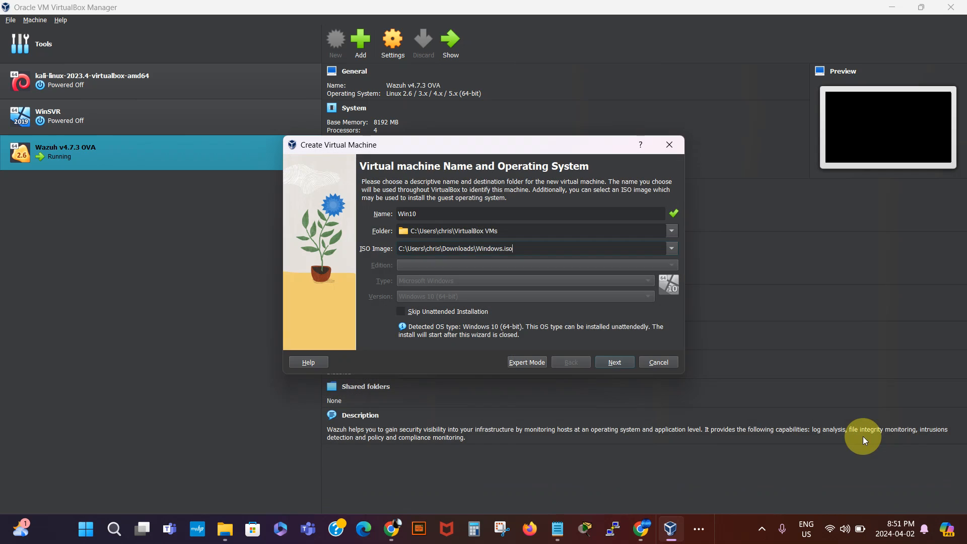
left_click(614, 360)
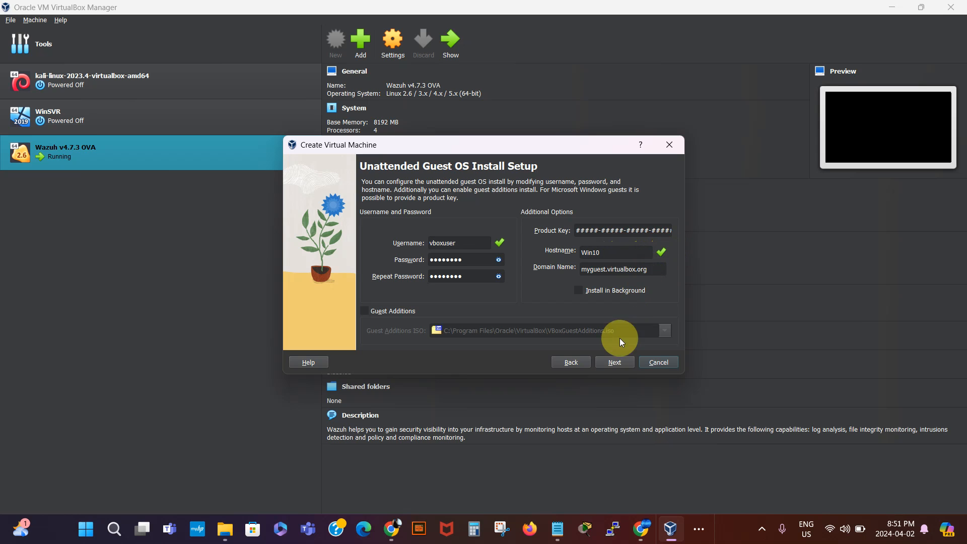
- Set the Win10 VM's base memory to 4096 MB and processors to 4
left_click(614, 362)
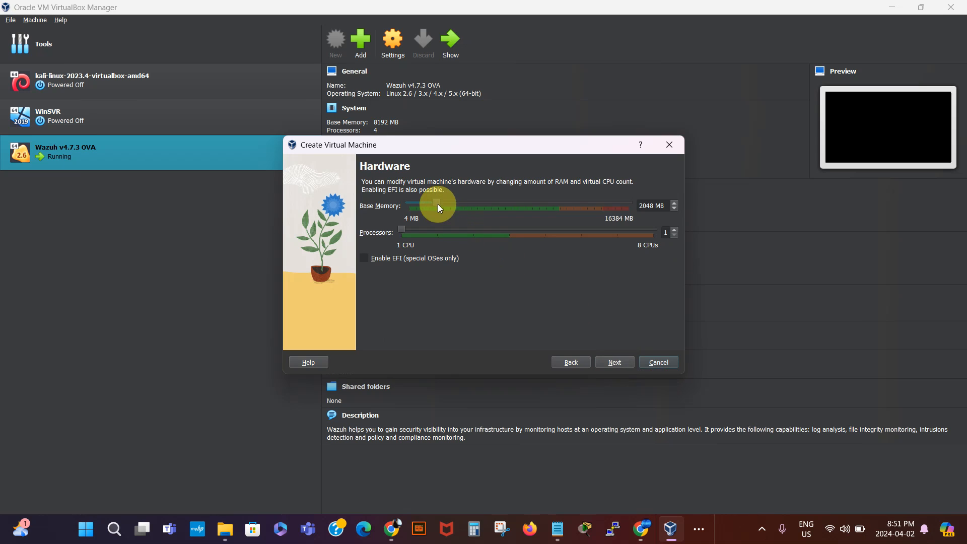
left_click_drag(436, 203, 463, 207)
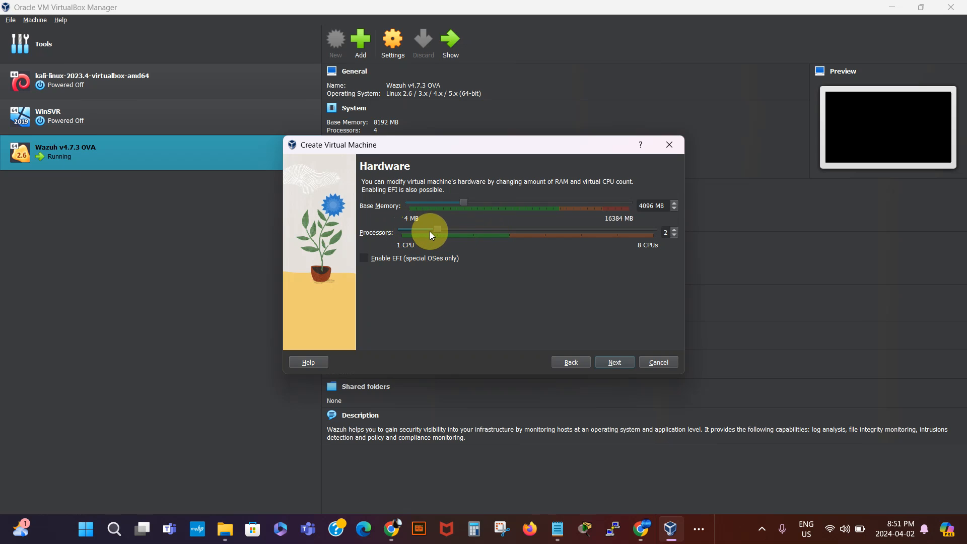
left_click(473, 229)
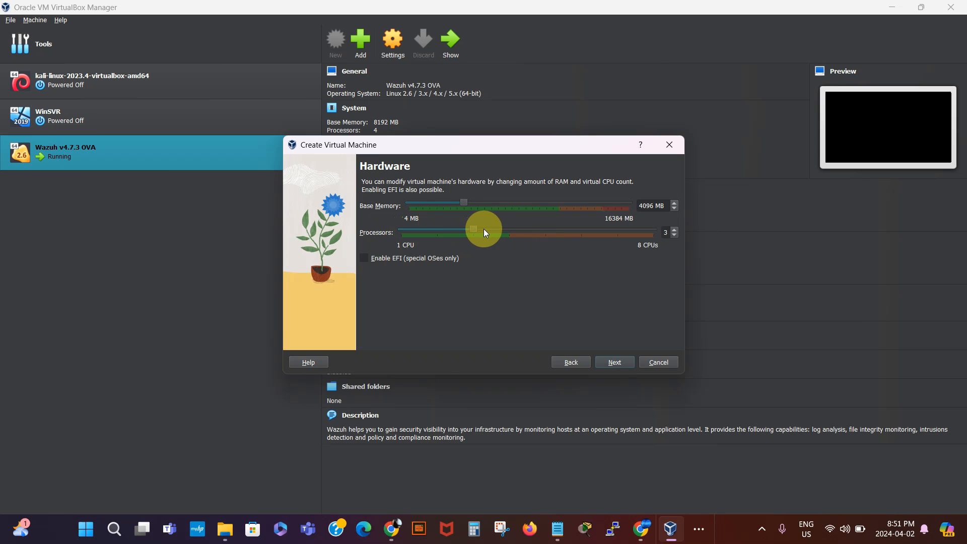
left_click(675, 230)
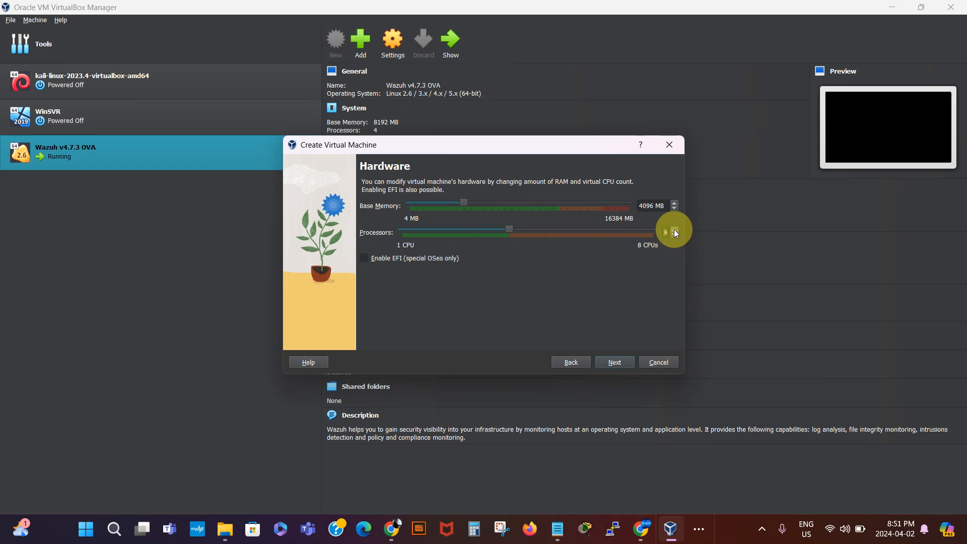
- Keep the 50 GB virtual disk, review the summary, and finish creating Win10
left_click(614, 363)
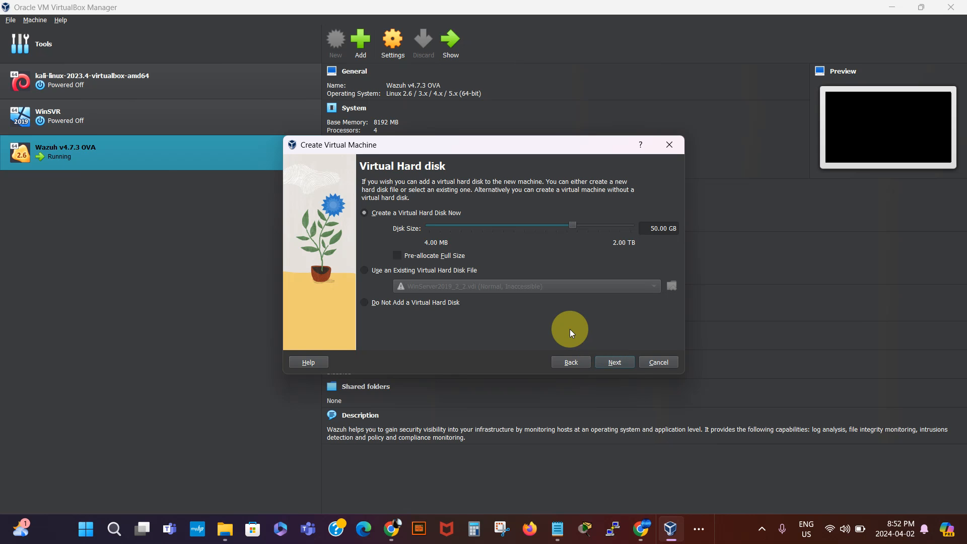
left_click(617, 363)
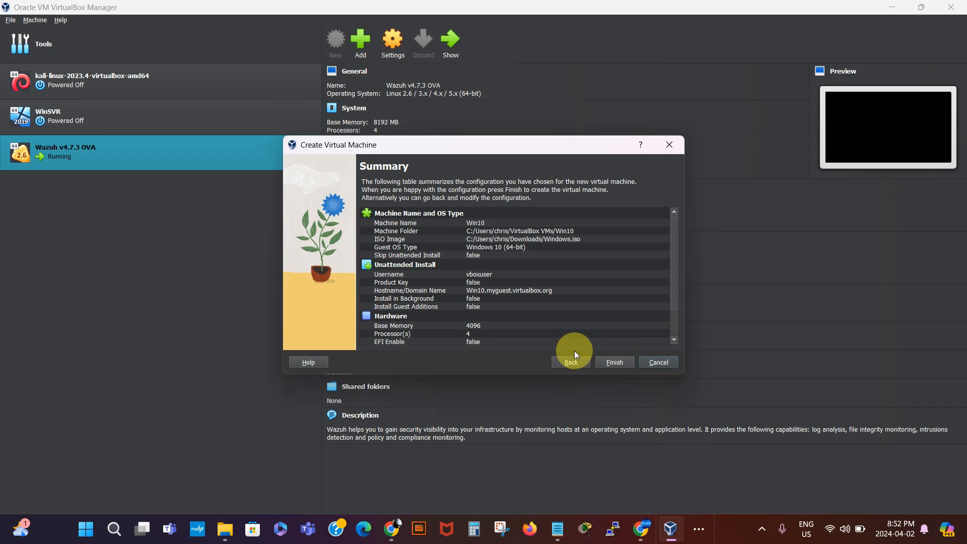
left_click(572, 364)
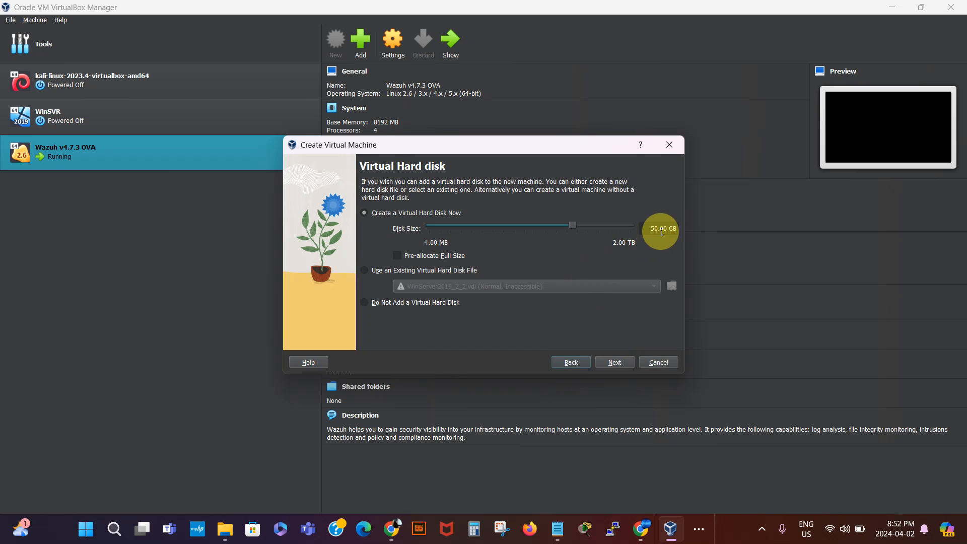
left_click(617, 363)
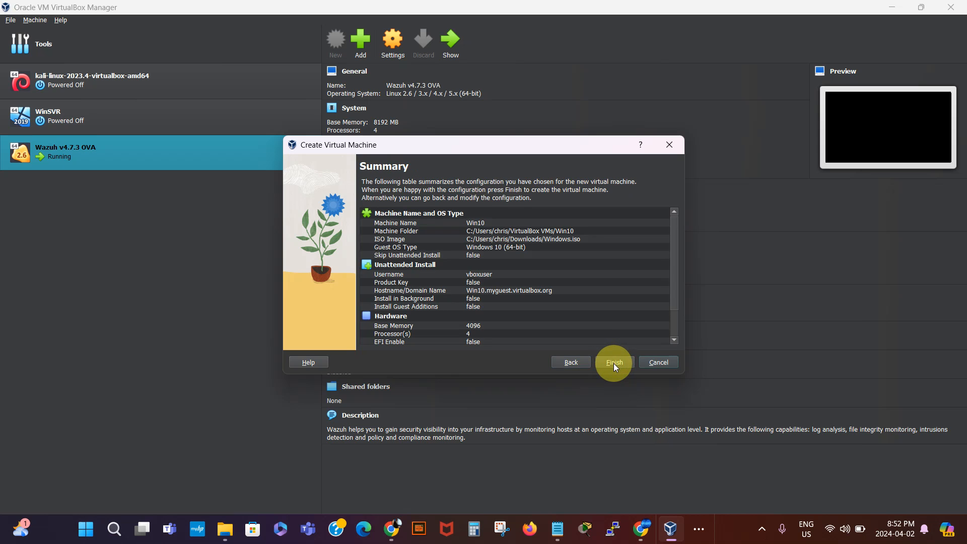
left_click(613, 362)
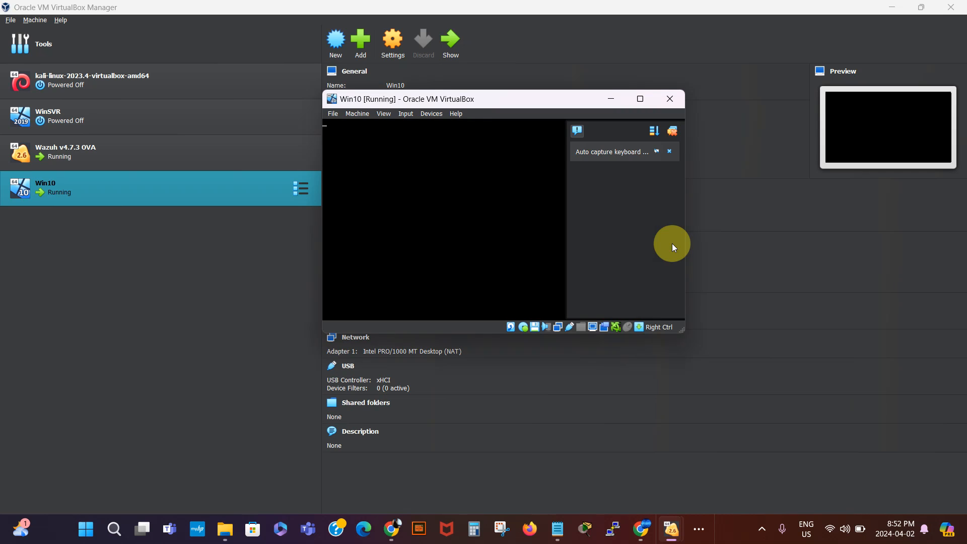
- Decline keyboard and mouse capture for the Win10 VM and dismiss its notifications
left_click(672, 131)
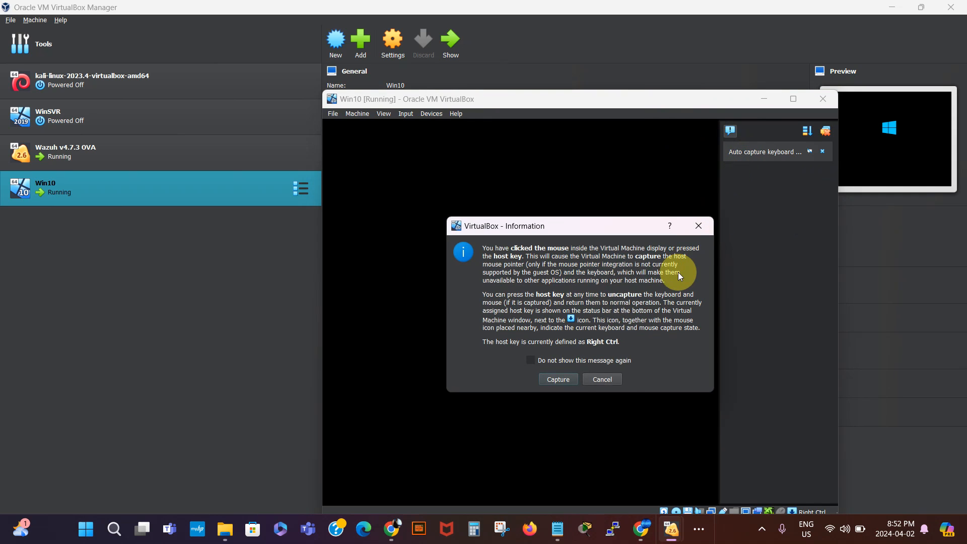
left_click(610, 380)
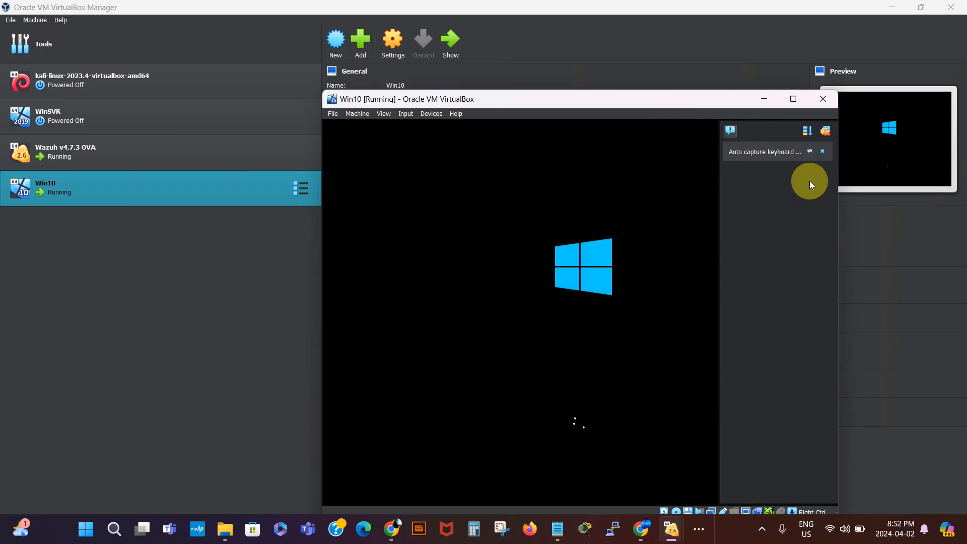
left_click(826, 132)
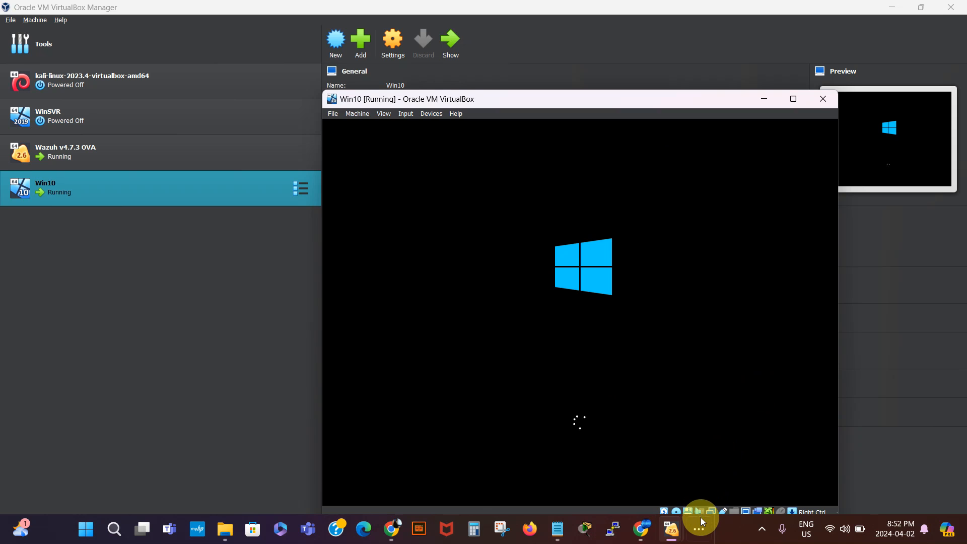
- Stop and minimize the Bandicam recorder, then close the mouse integration notification panel
left_click(700, 533)
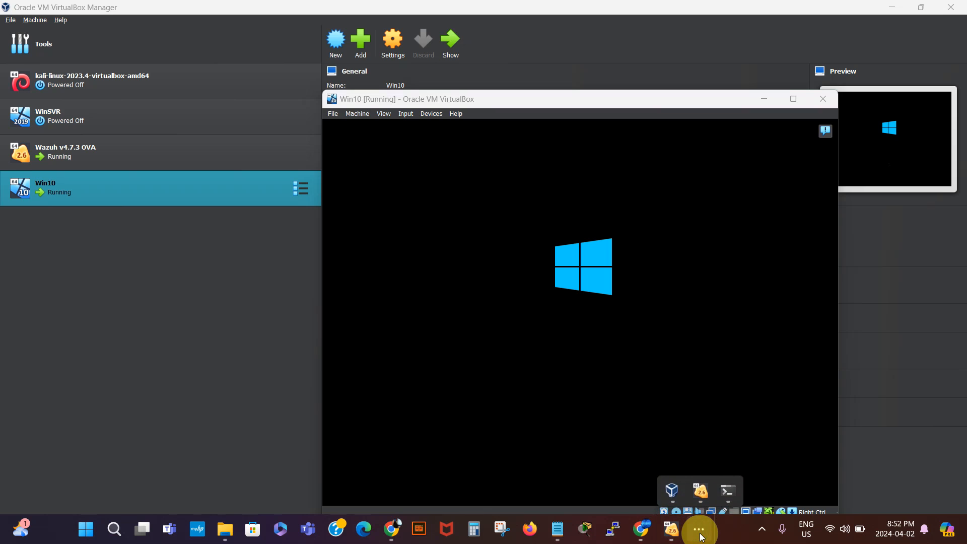
left_click(766, 530)
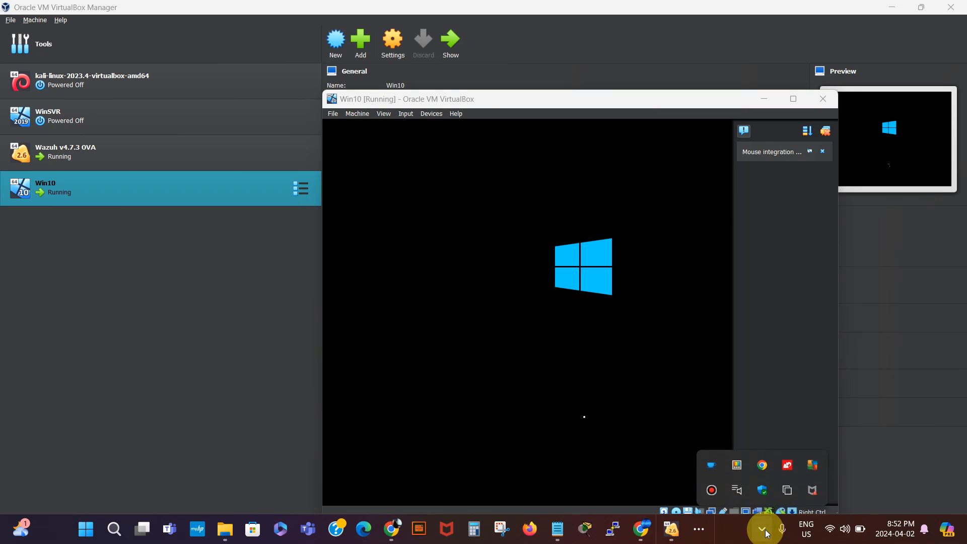
left_click(711, 490)
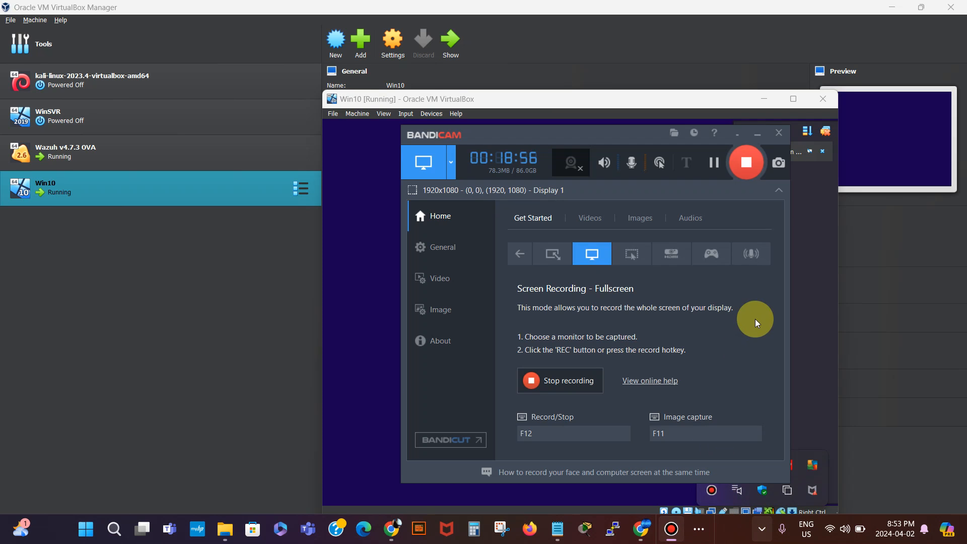
left_click(750, 161)
left_click(736, 135)
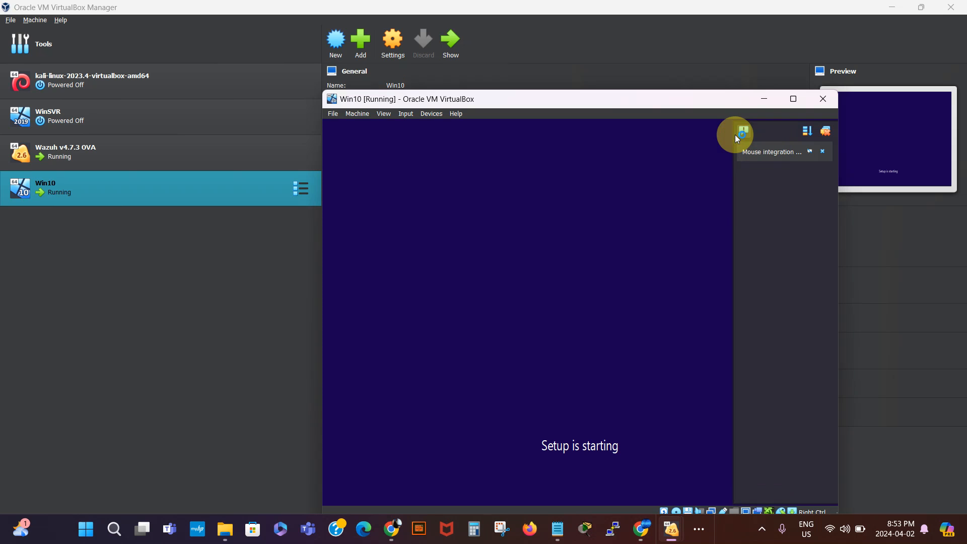
left_click(826, 131)
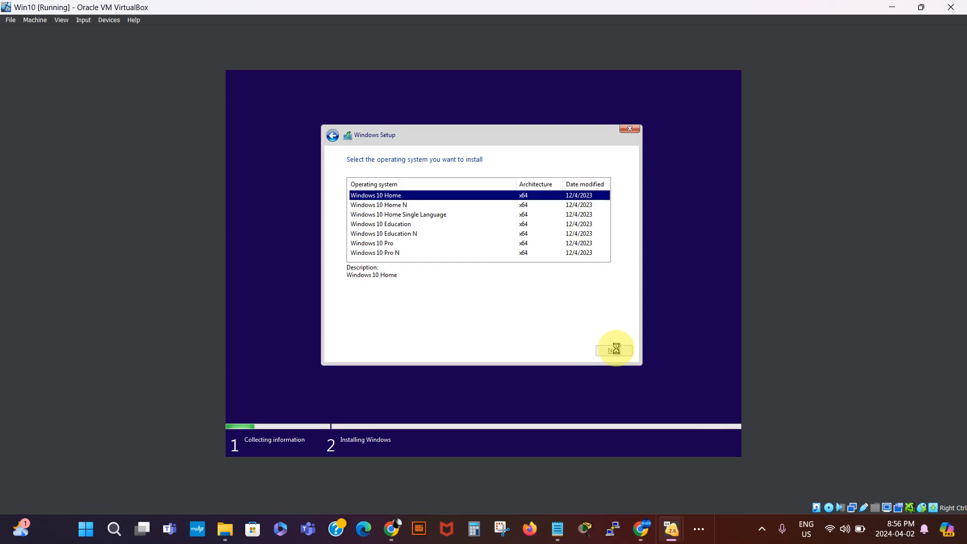
- Accept the license terms, install Windows via Custom onto Drive 0, then switch to VirtualBox Manager
left_click(615, 347)
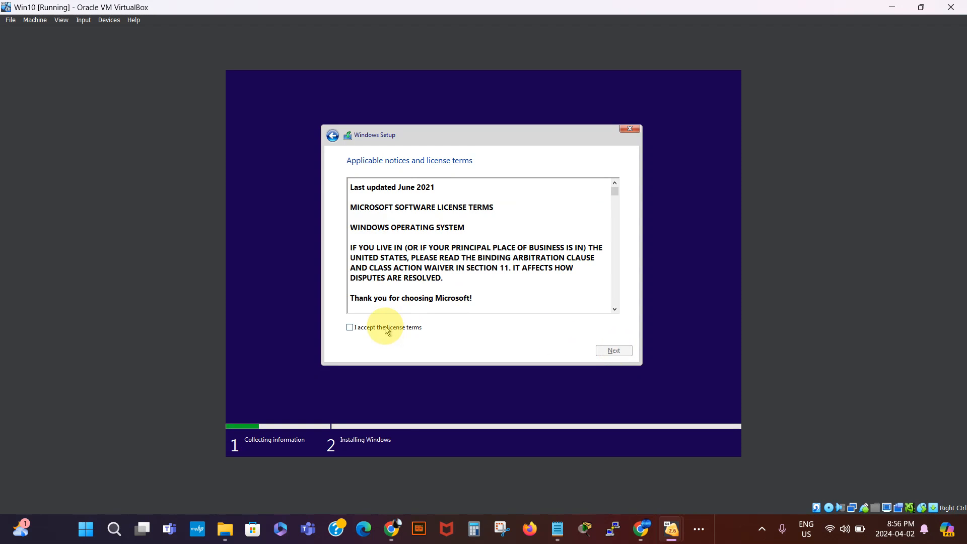
left_click(350, 328)
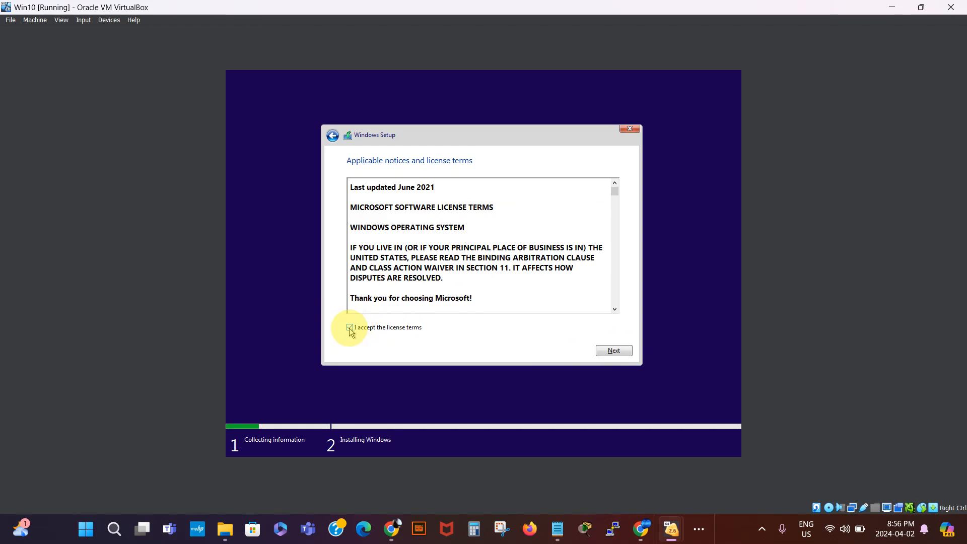
left_click(622, 349)
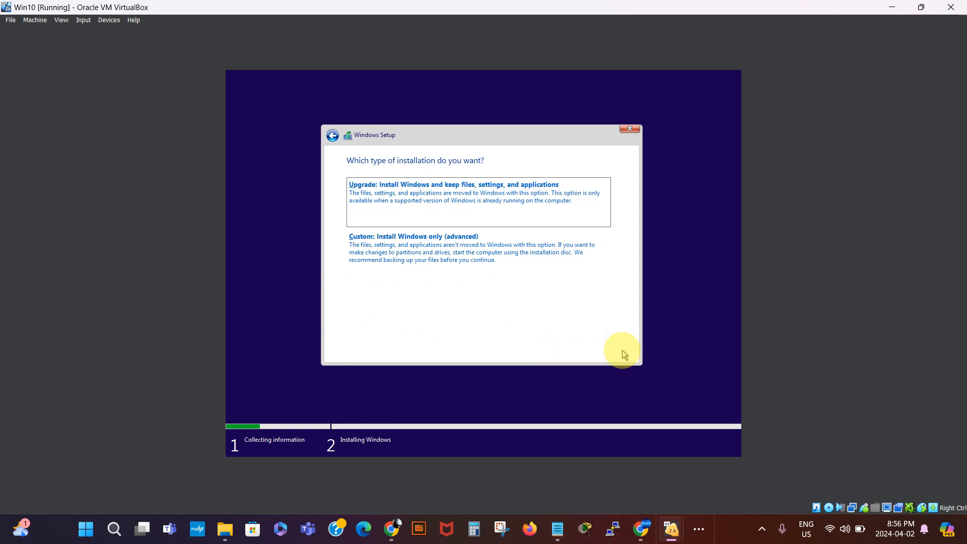
left_click(448, 251)
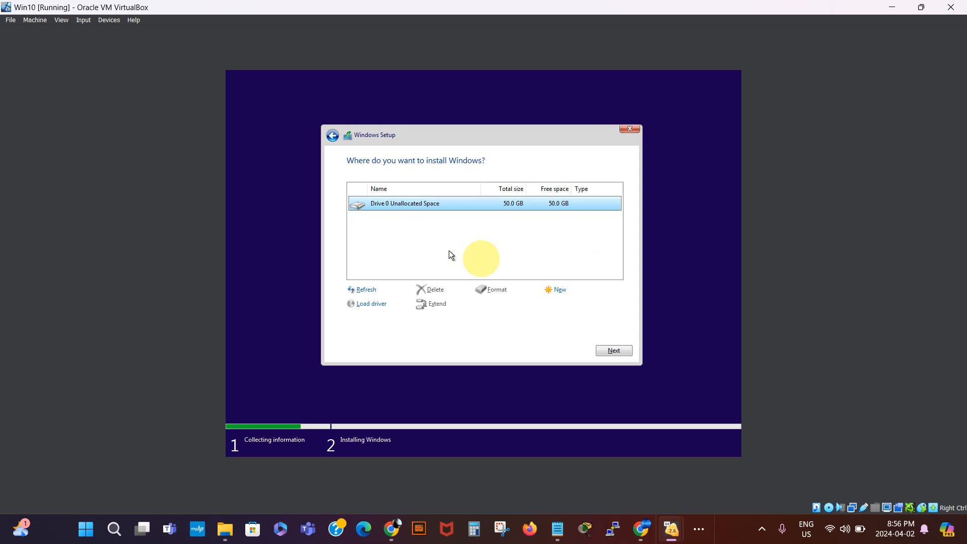
left_click(618, 350)
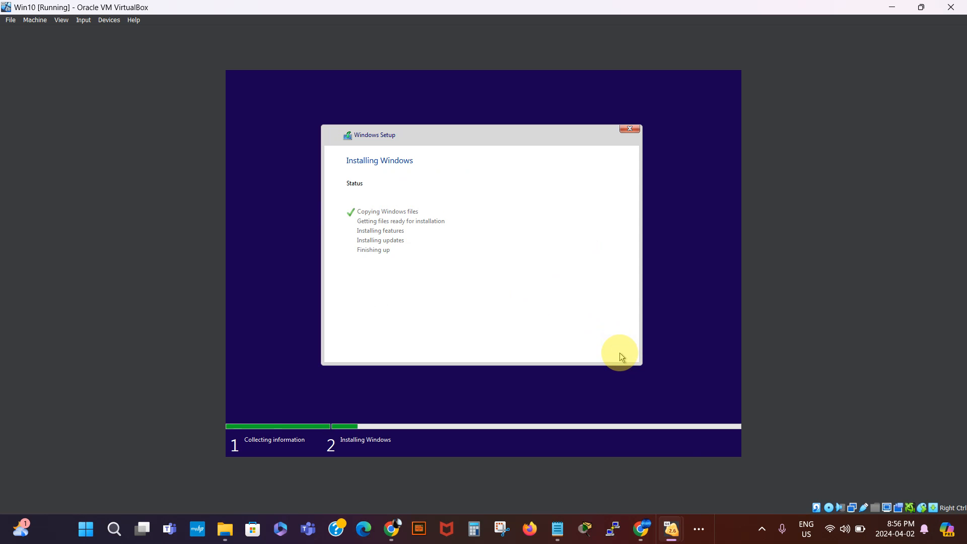
left_click(701, 528)
left_click(672, 492)
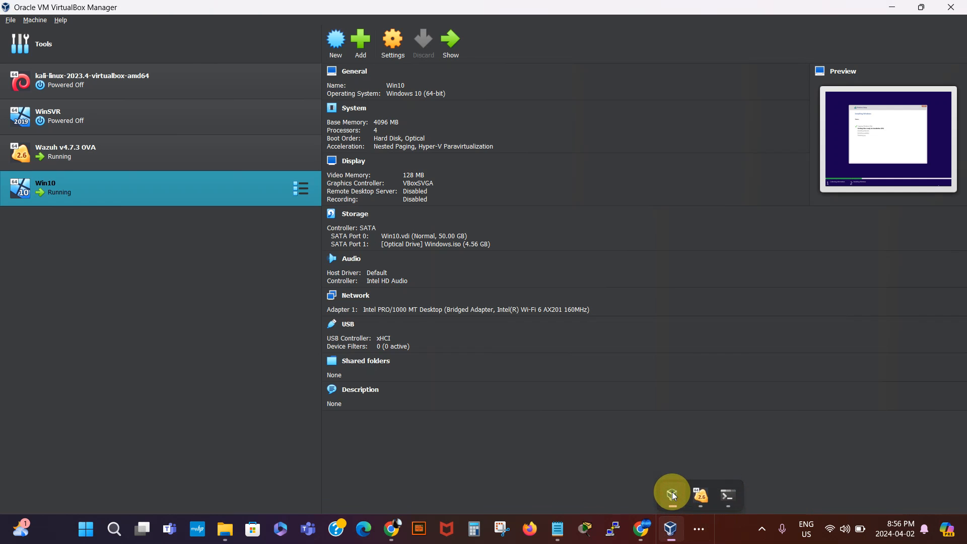
left_click(392, 53)
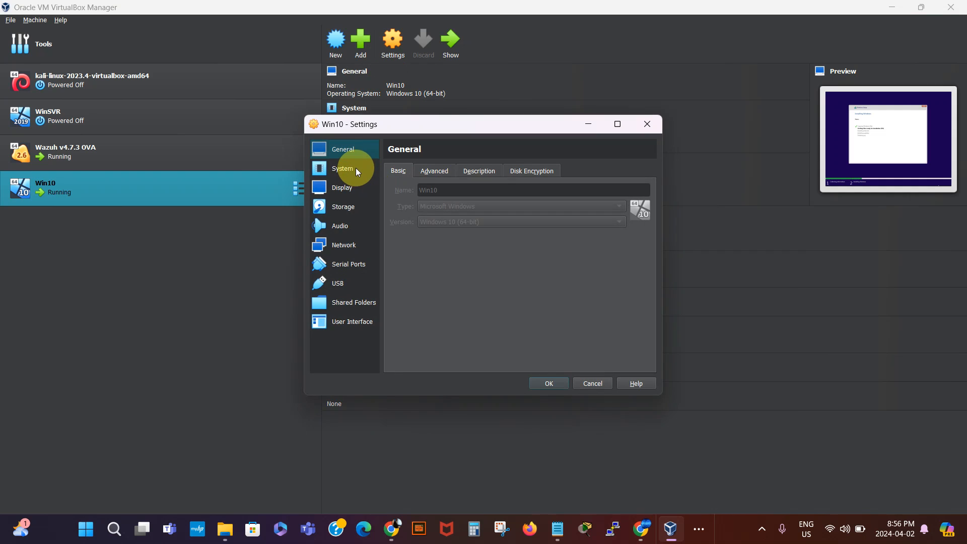
left_click(435, 172)
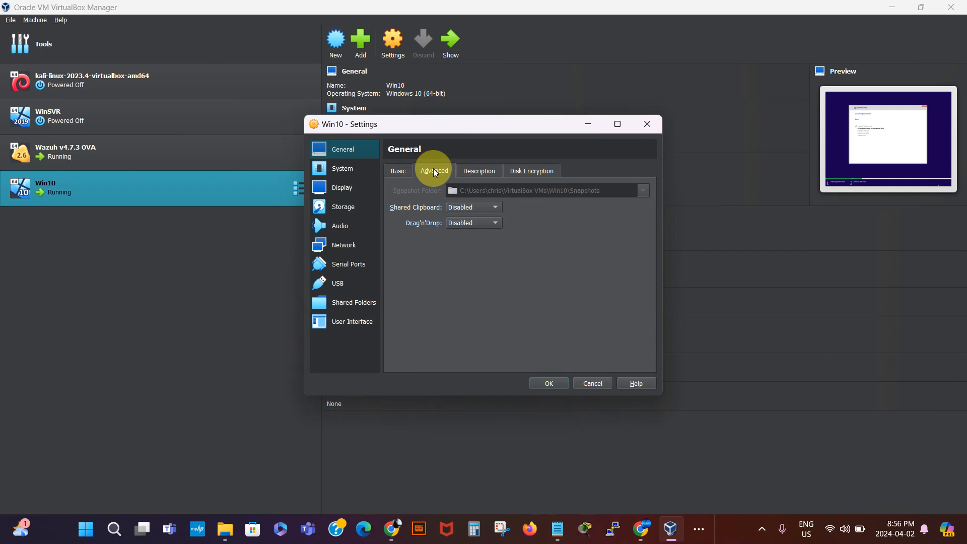
left_click(482, 174)
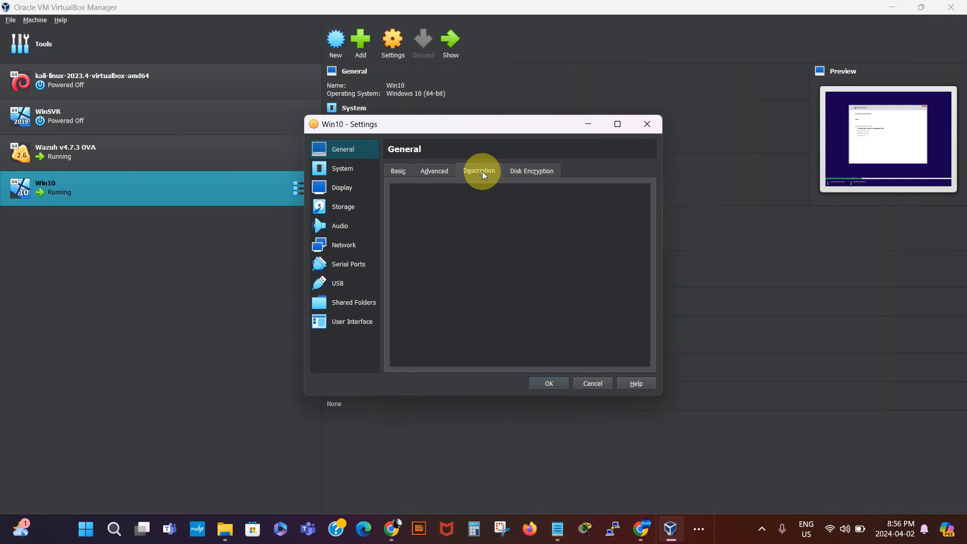
left_click(347, 169)
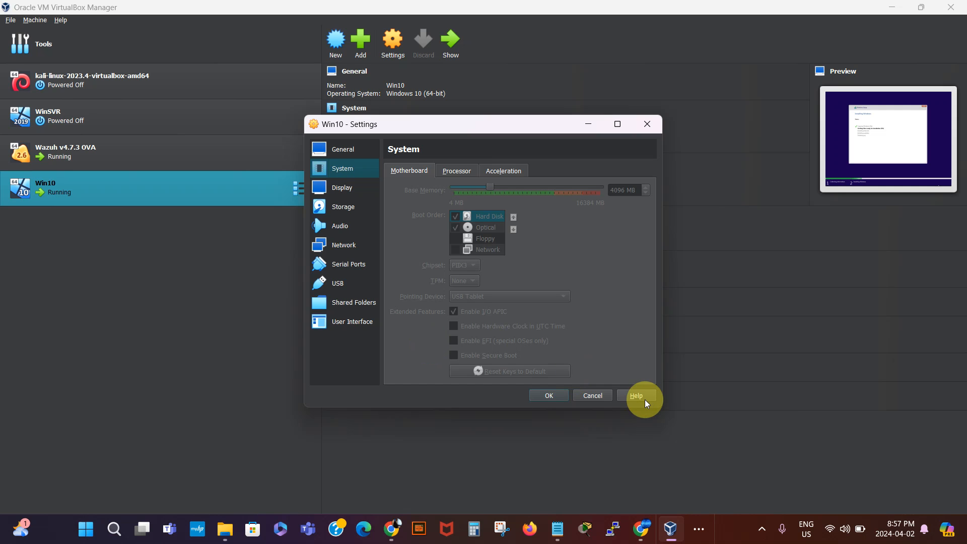
left_click(599, 396)
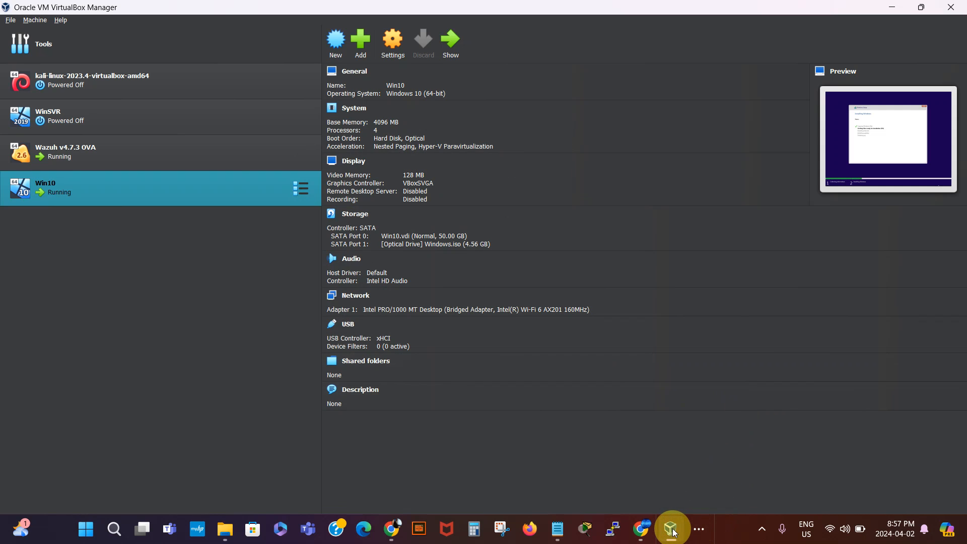
left_click(698, 528)
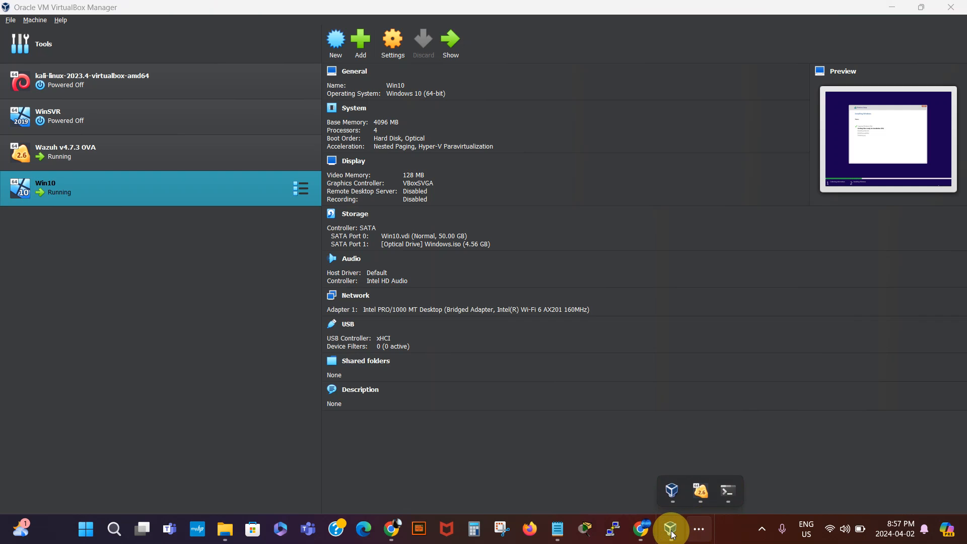
mouse_move(674, 528)
left_click(699, 473)
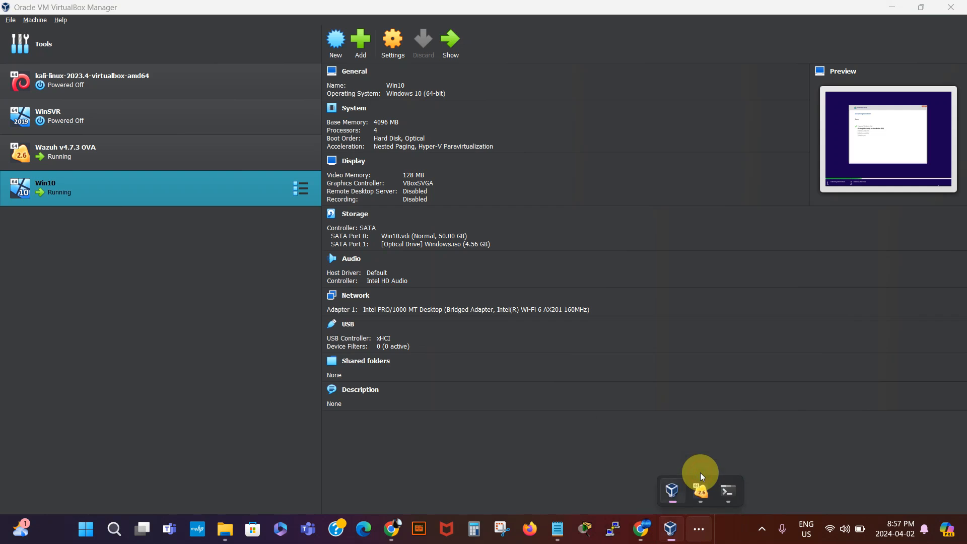
left_click(696, 531)
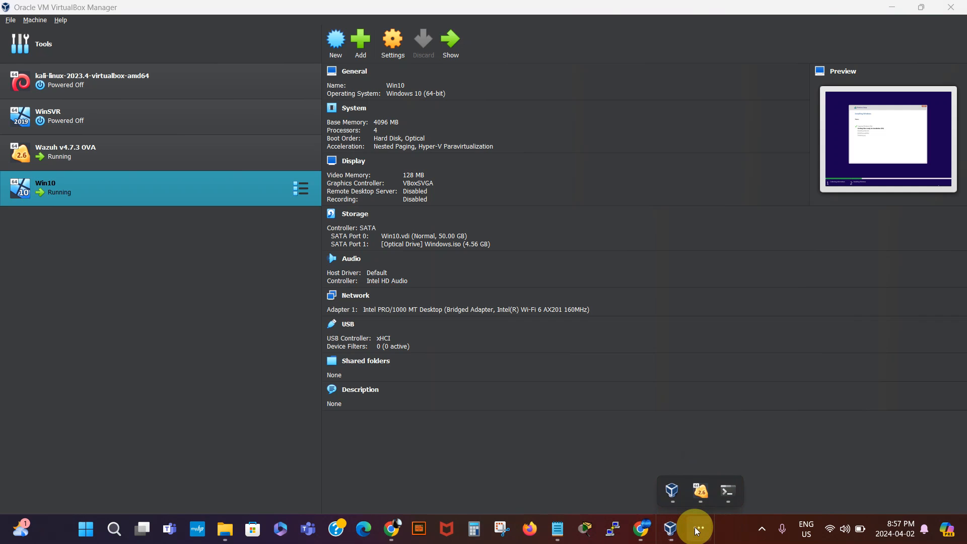
mouse_move(696, 499)
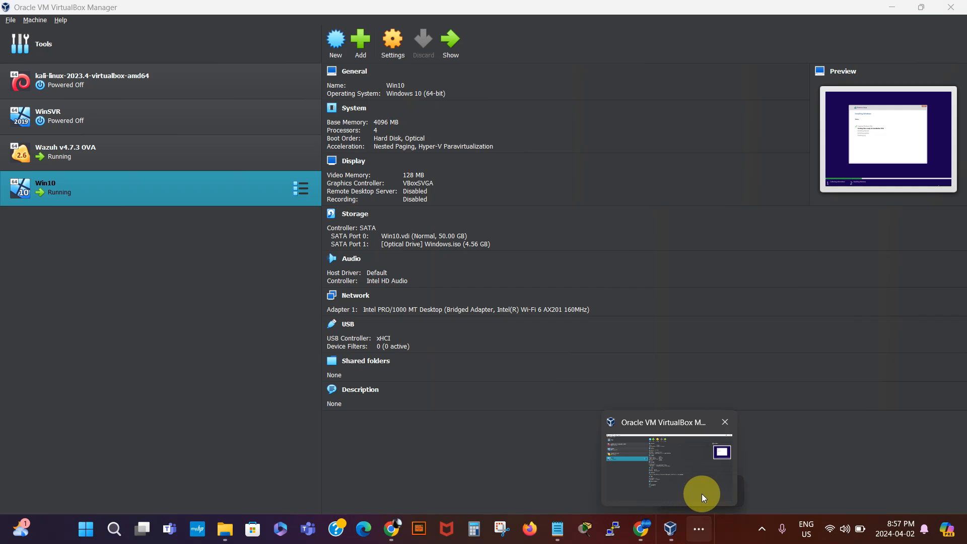
left_click(699, 533)
- Switch to the Win10 VM window and pause the screen recording while Windows installs
left_click(699, 532)
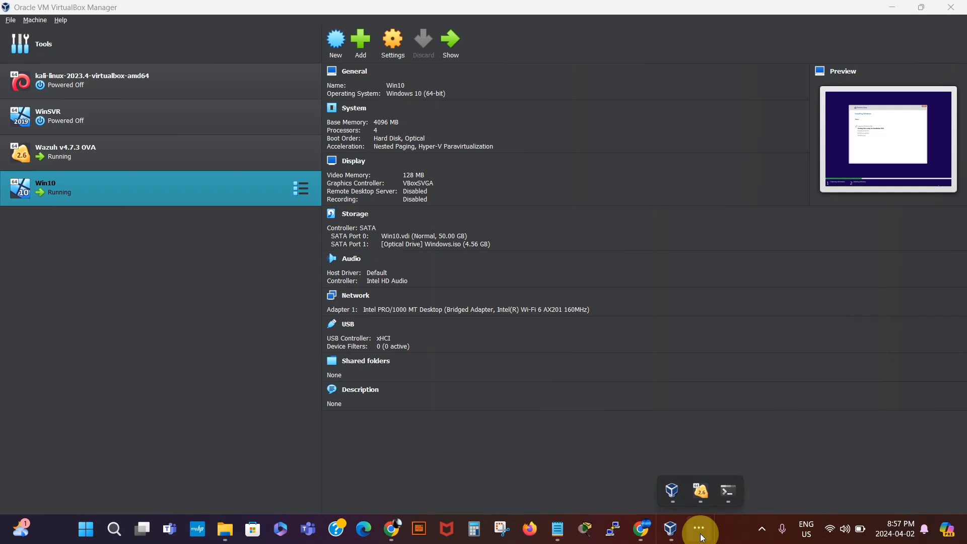
mouse_move(699, 488)
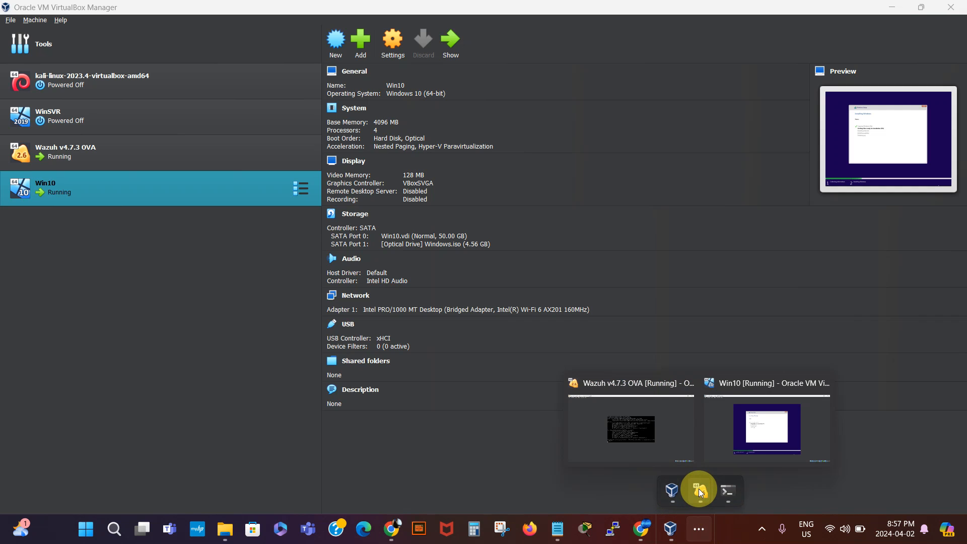
left_click(758, 439)
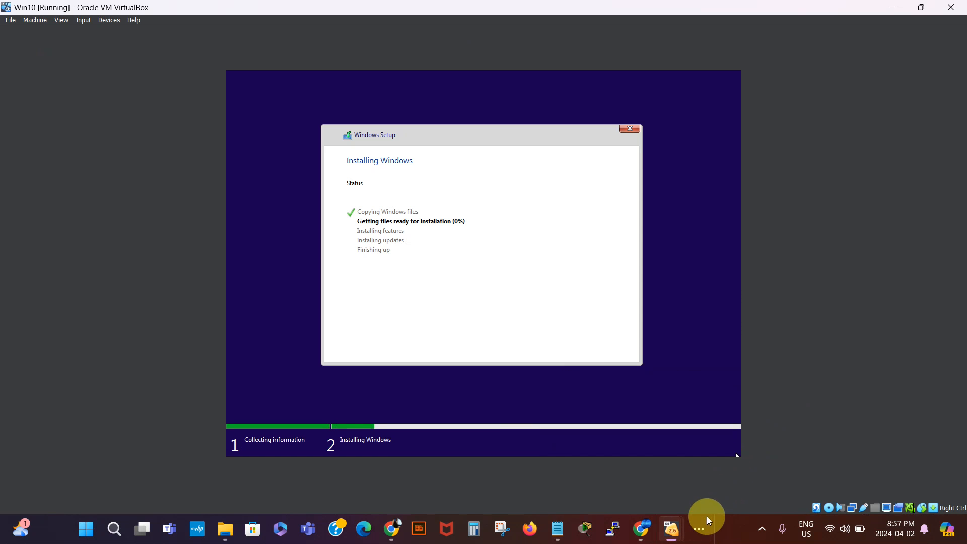
left_click(763, 529)
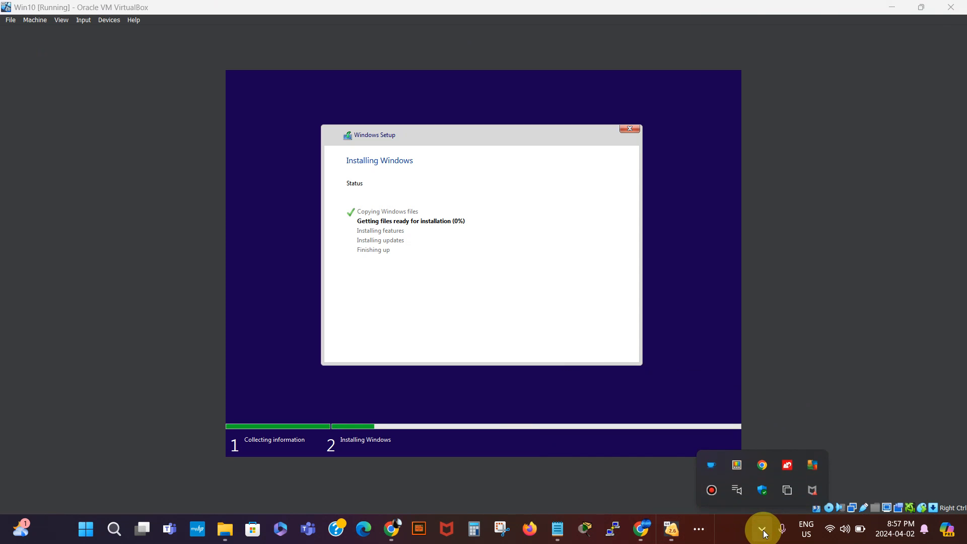
left_click(711, 490)
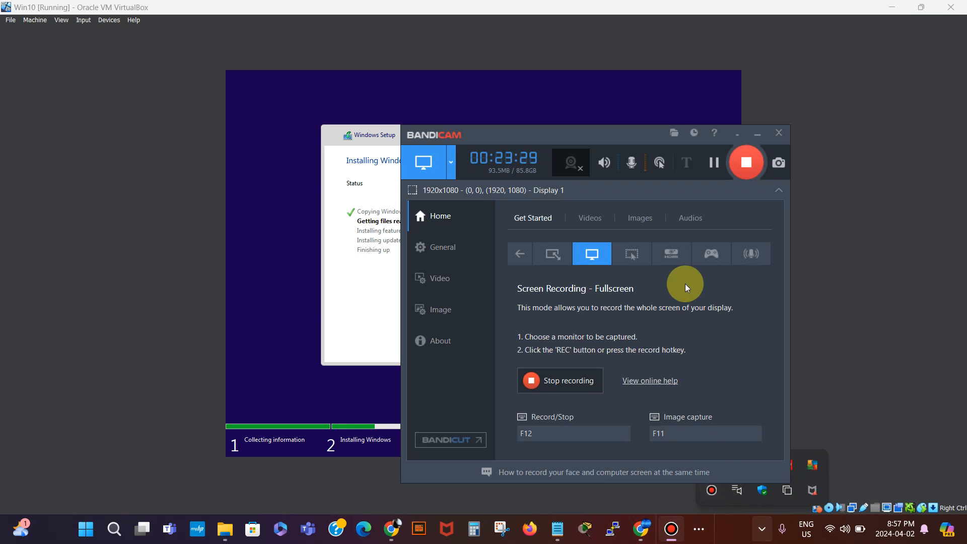
left_click(714, 162)
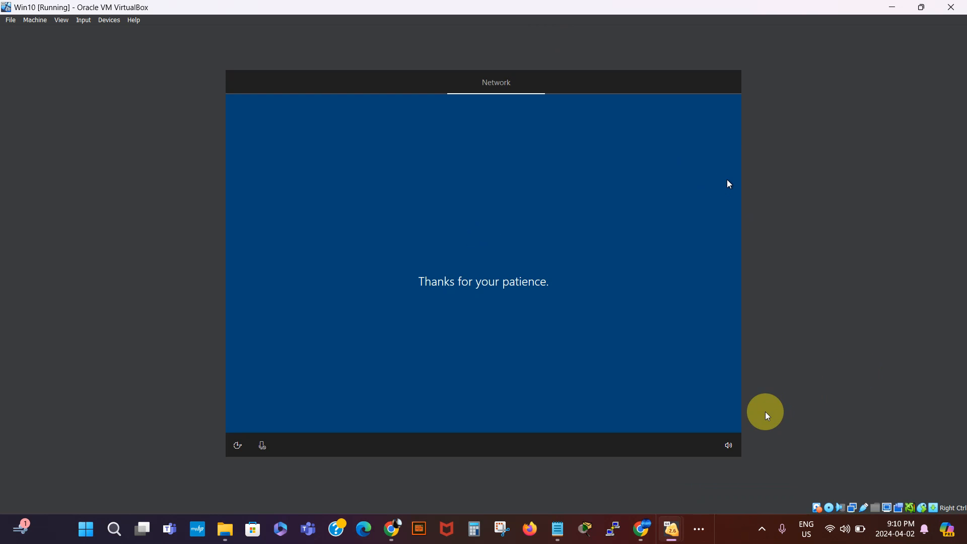
- Pause the screen recorder again while setup reaches the 'Who's going to use this PC?' page
left_click(698, 529)
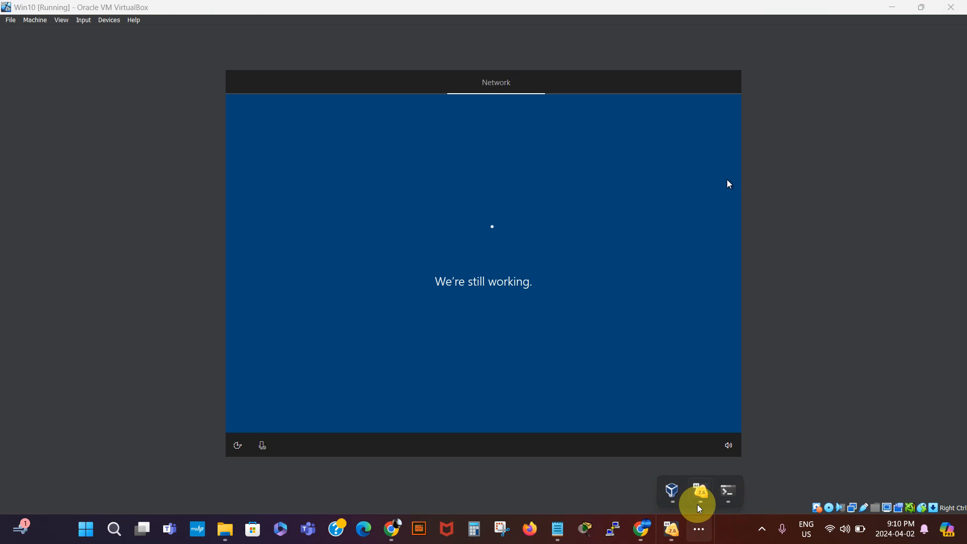
mouse_move(701, 498)
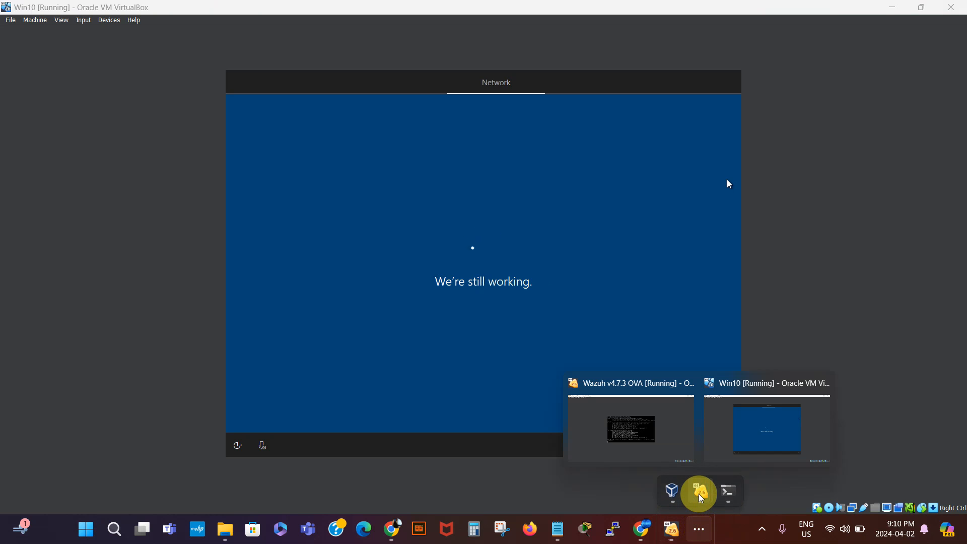
left_click(762, 529)
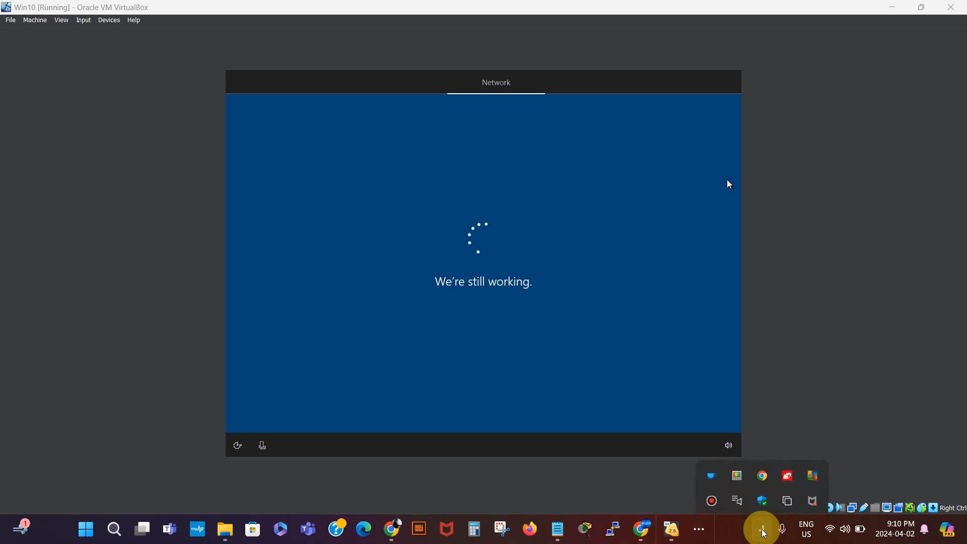
left_click(711, 499)
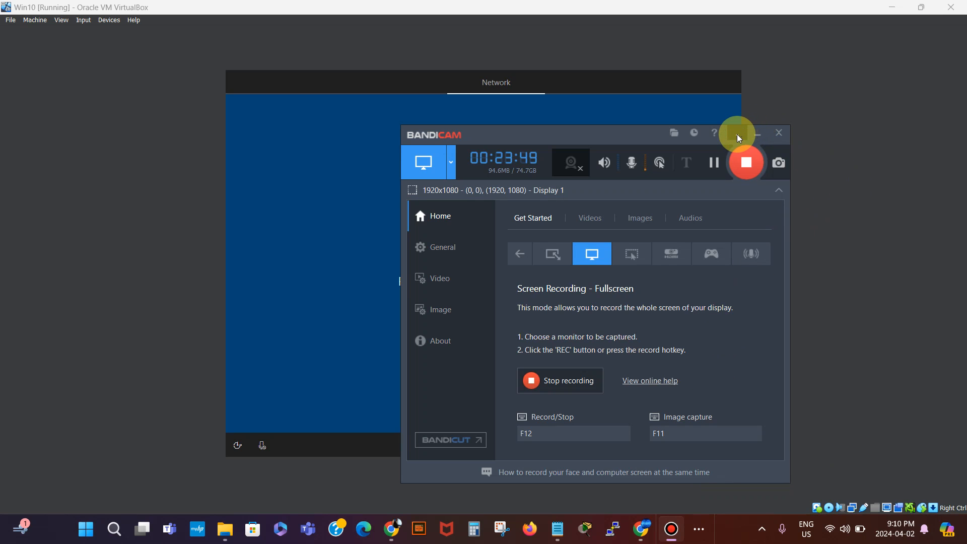
left_click(713, 162)
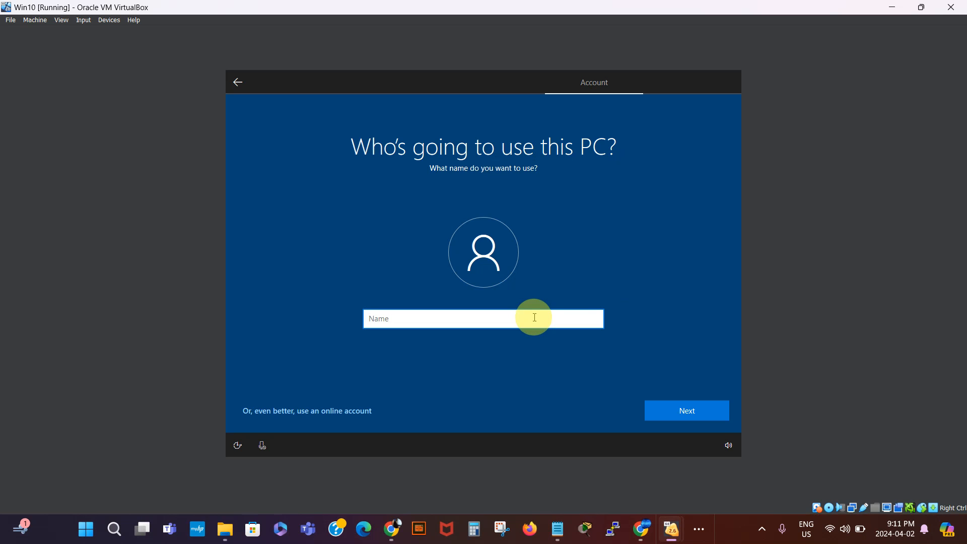
- Create the local account by entering a user name and a confirmed password
type("Thegreat")
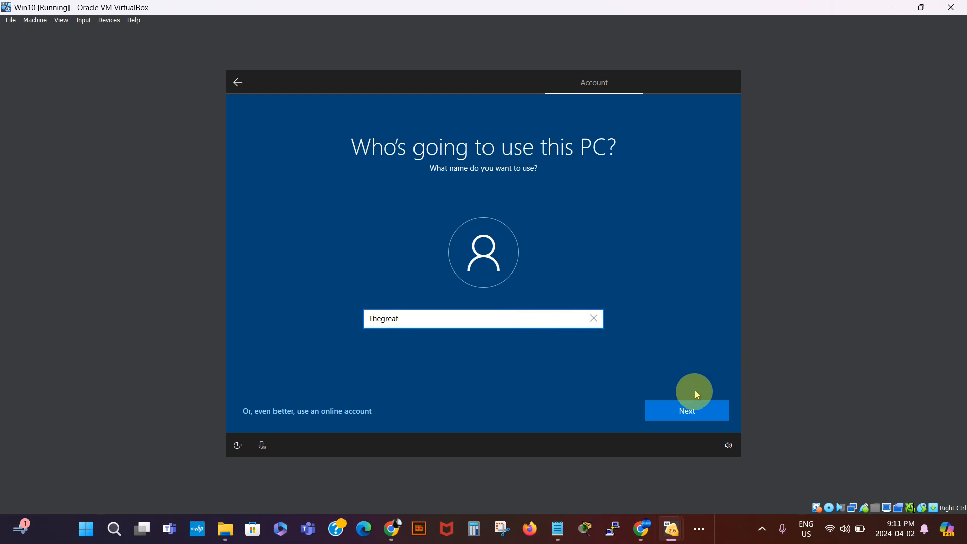
left_click(690, 416)
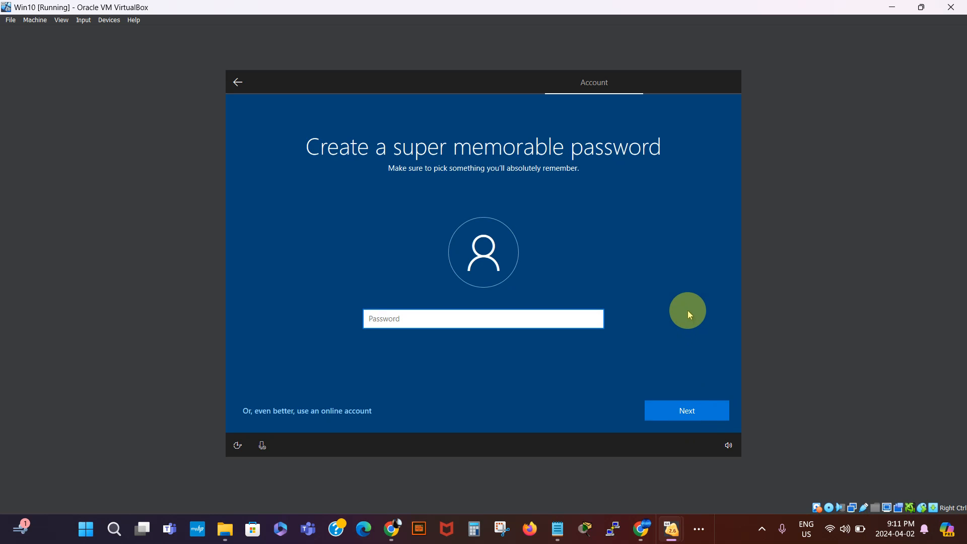
type("p")
key("BackSpace")
type("password")
left_click(693, 415)
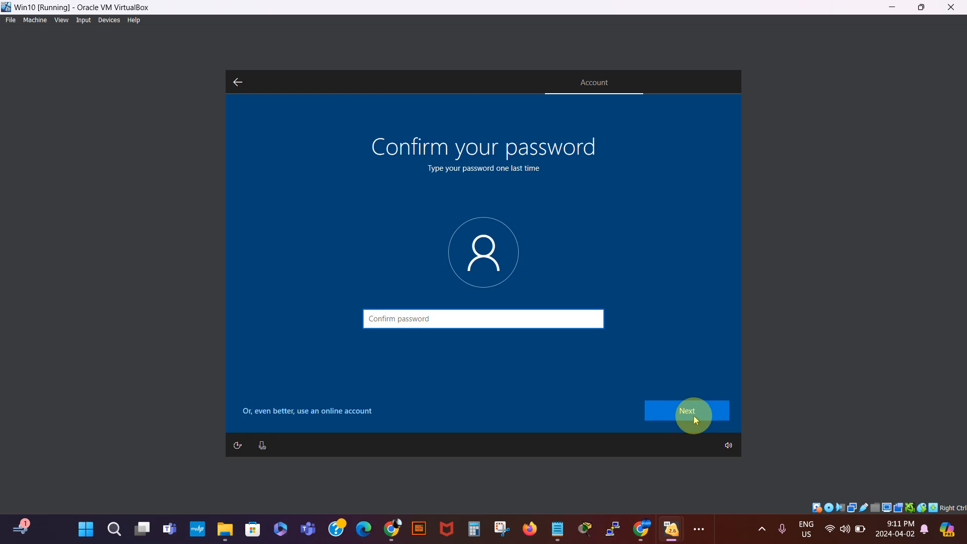
type("password")
left_click(693, 415)
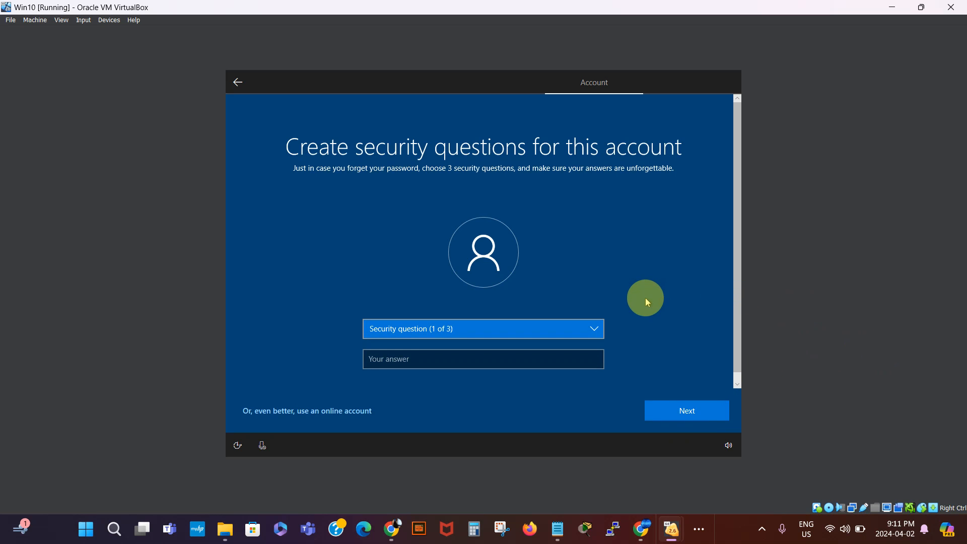
- Pause the screen recording from the system tray recorder
left_click(763, 531)
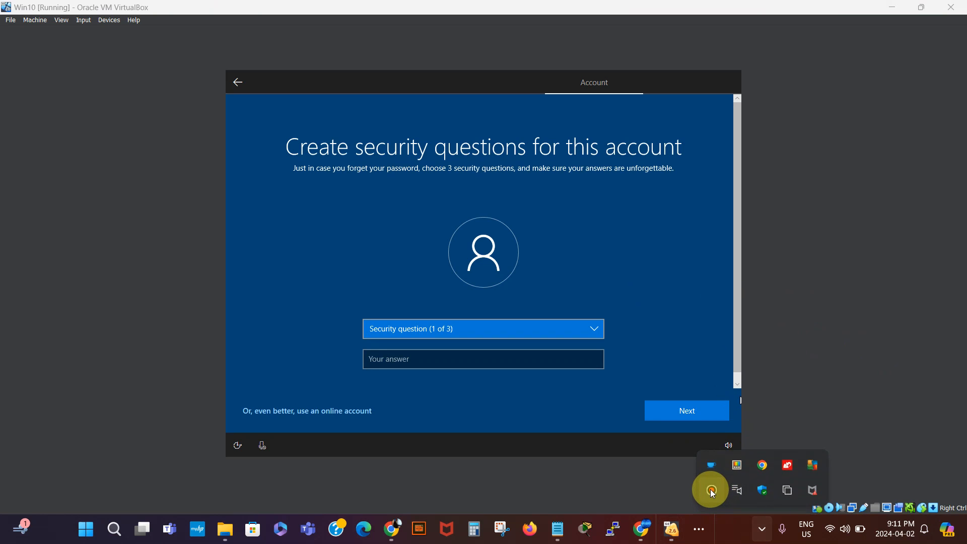
left_click(711, 490)
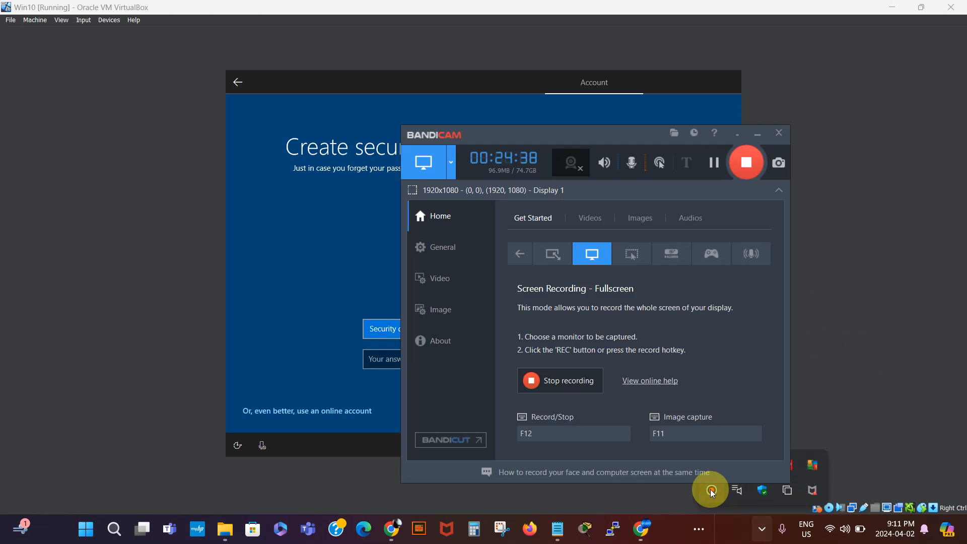
left_click(711, 164)
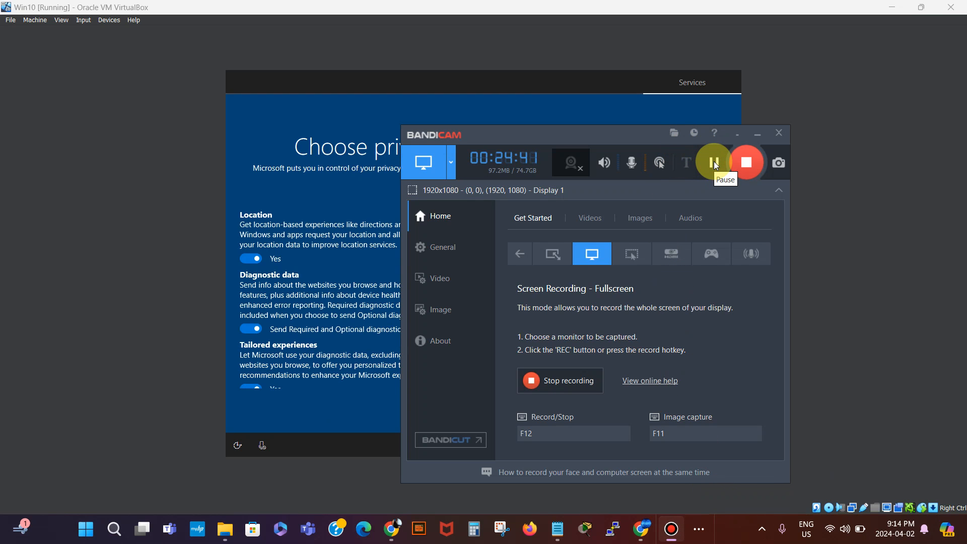
- Accept the default privacy settings, skip experience customization, and choose Not now for Cortana
left_click(734, 134)
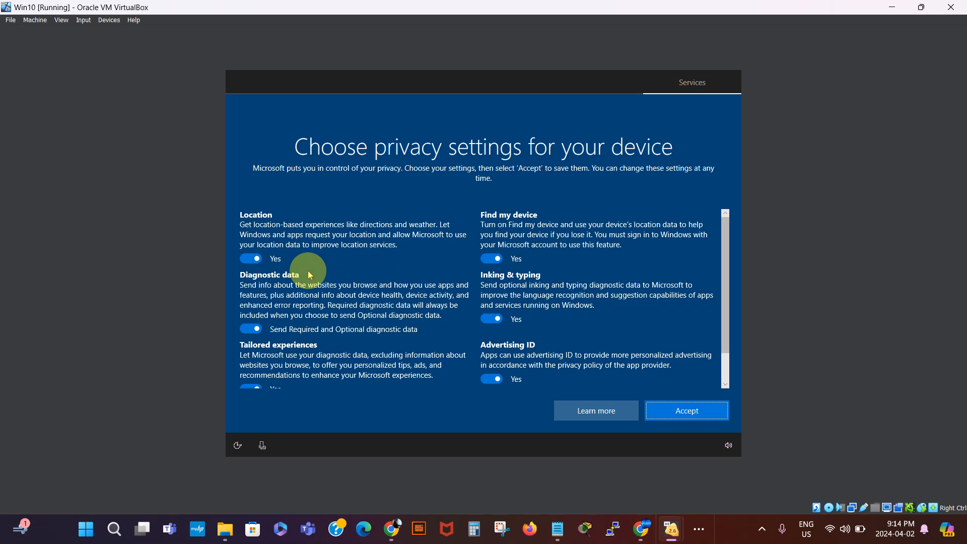
left_click(697, 410)
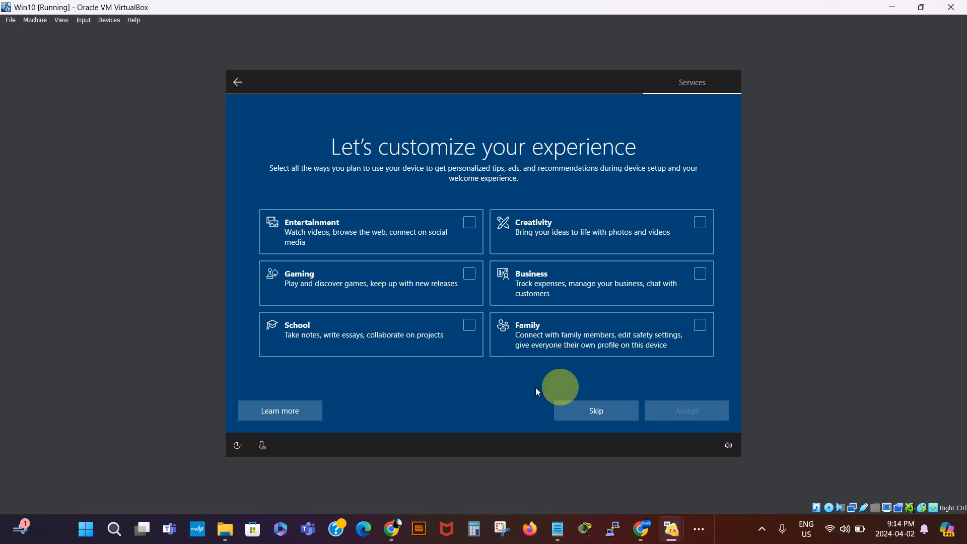
left_click(609, 415)
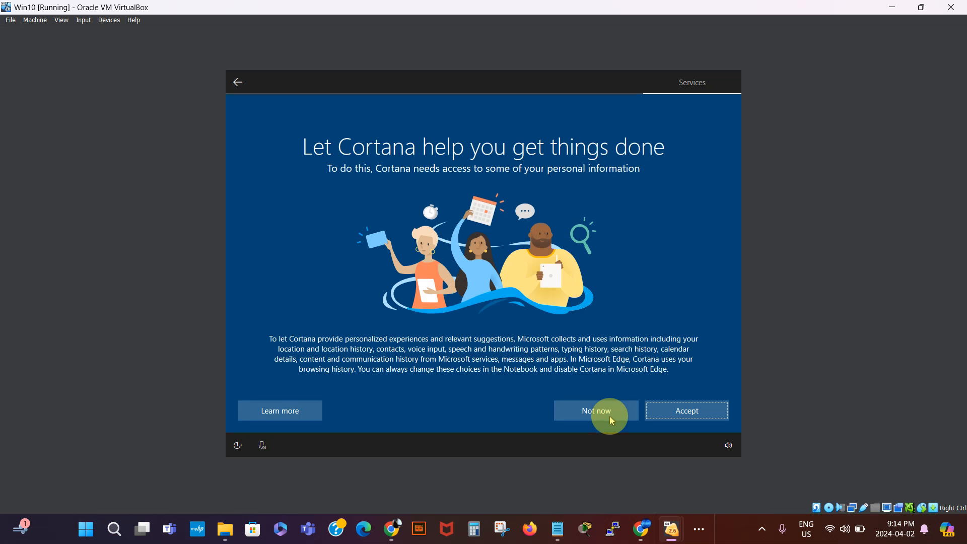
left_click(609, 416)
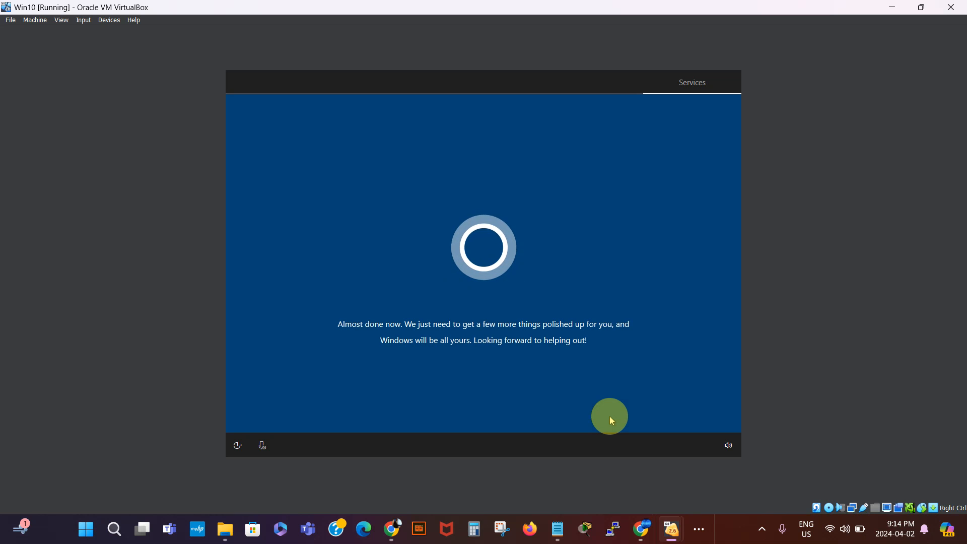
- Toggle setup voice control on and off, wait for the Windows 10 desktop, then pause the screen recorder
left_click(262, 446)
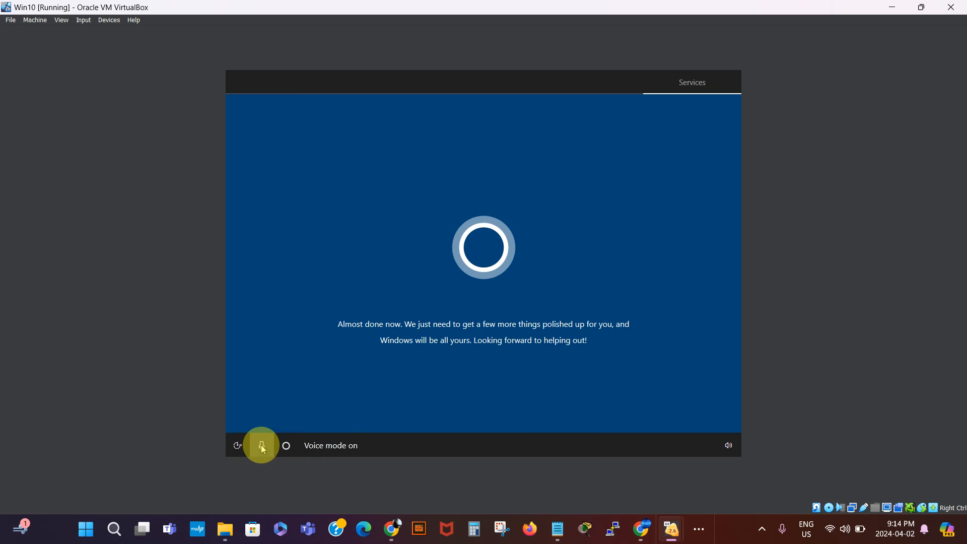
left_click(263, 449)
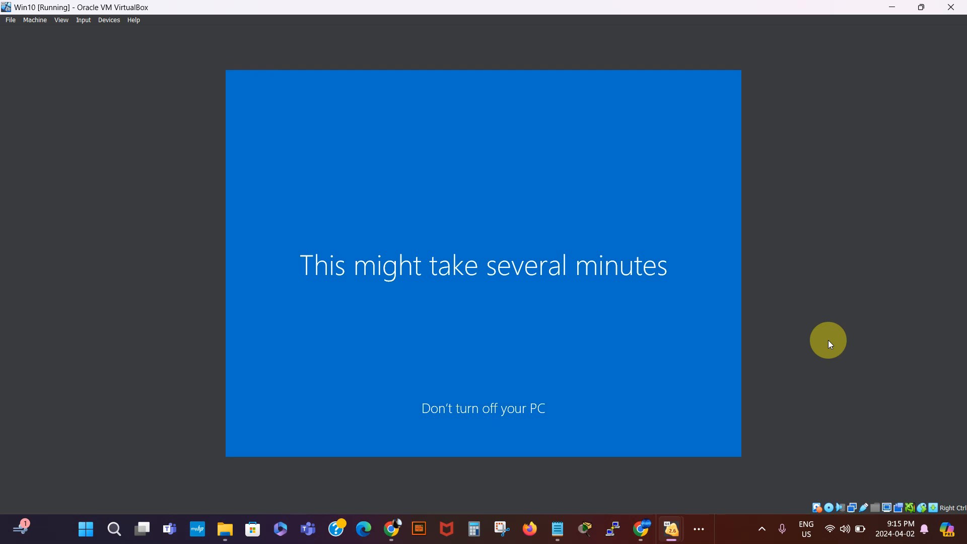
left_click(759, 535)
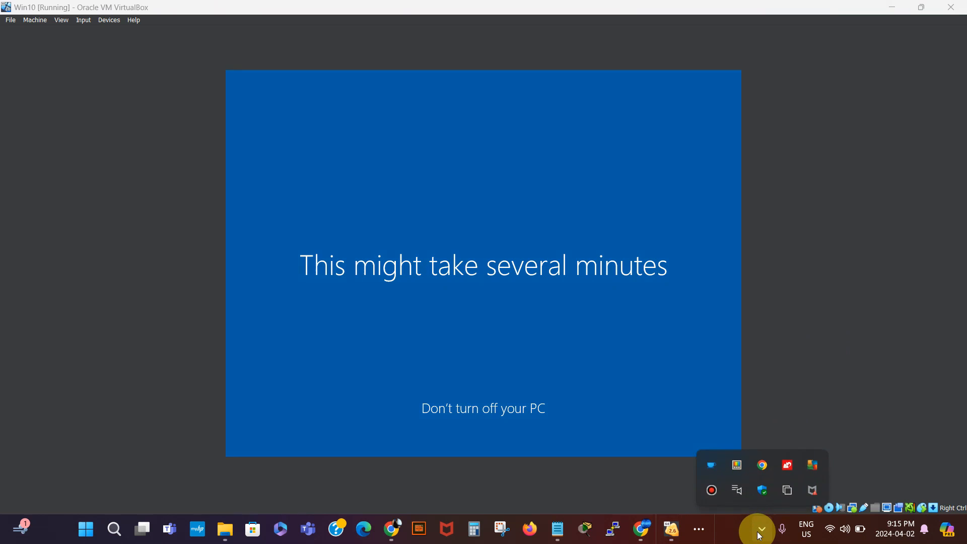
left_click(711, 490)
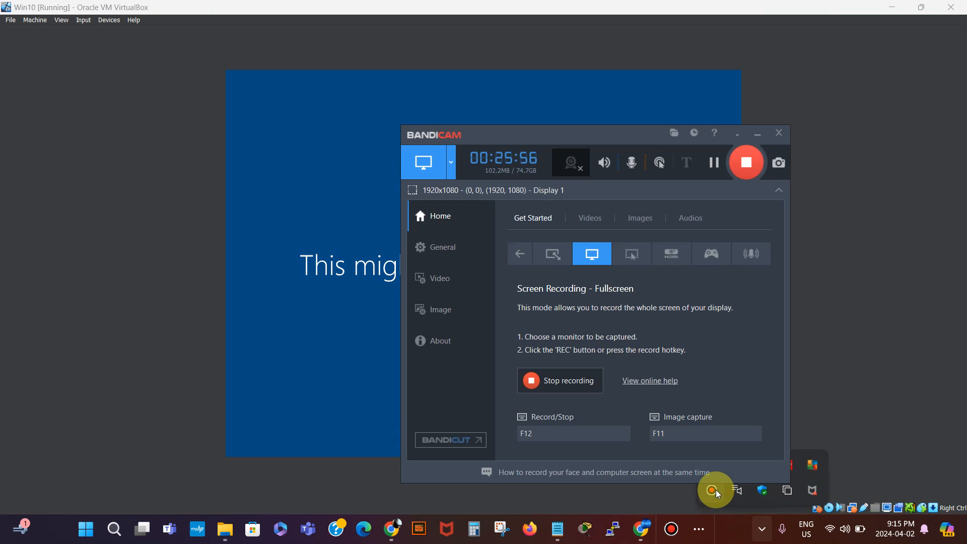
left_click(714, 162)
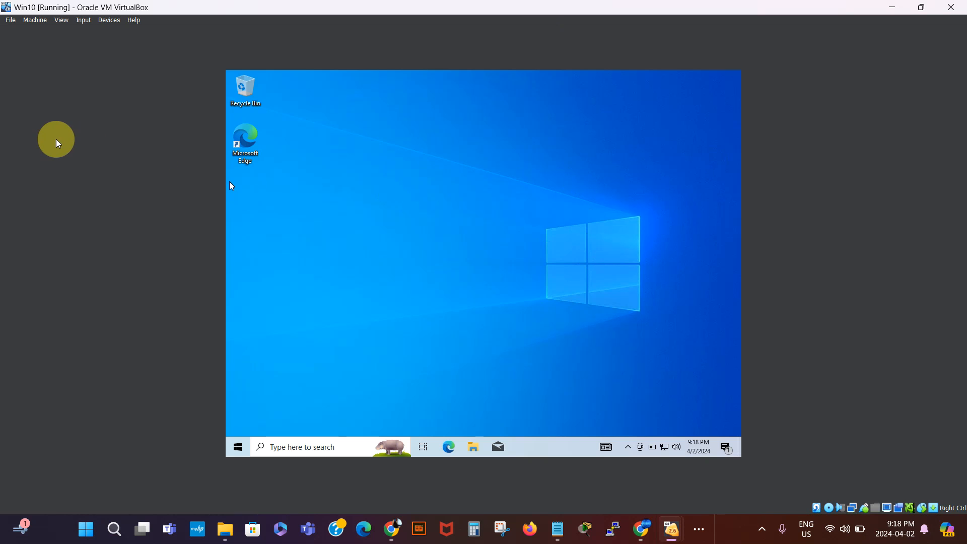
- Insert the Guest Additions CD image into the Win10 VM from the Devices menu
left_click(85, 22)
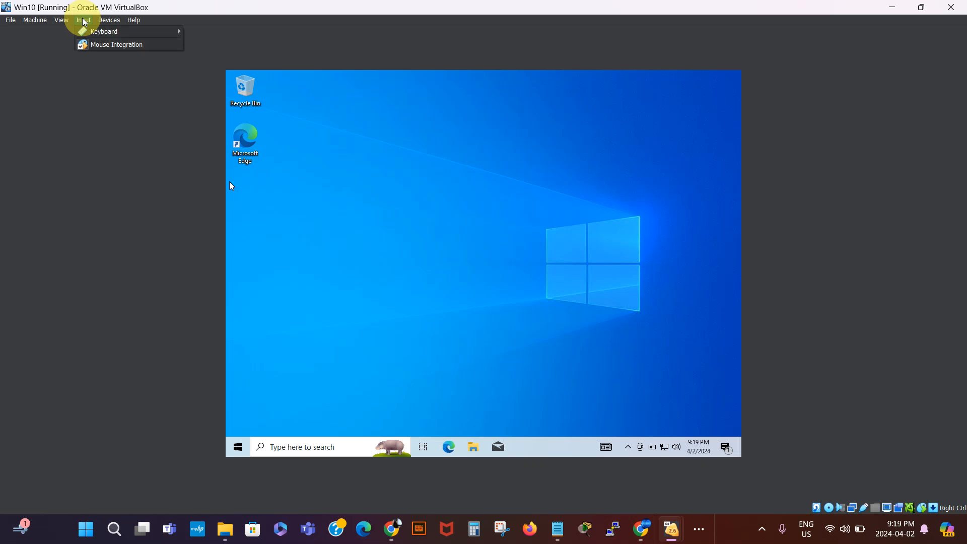
mouse_move(106, 21)
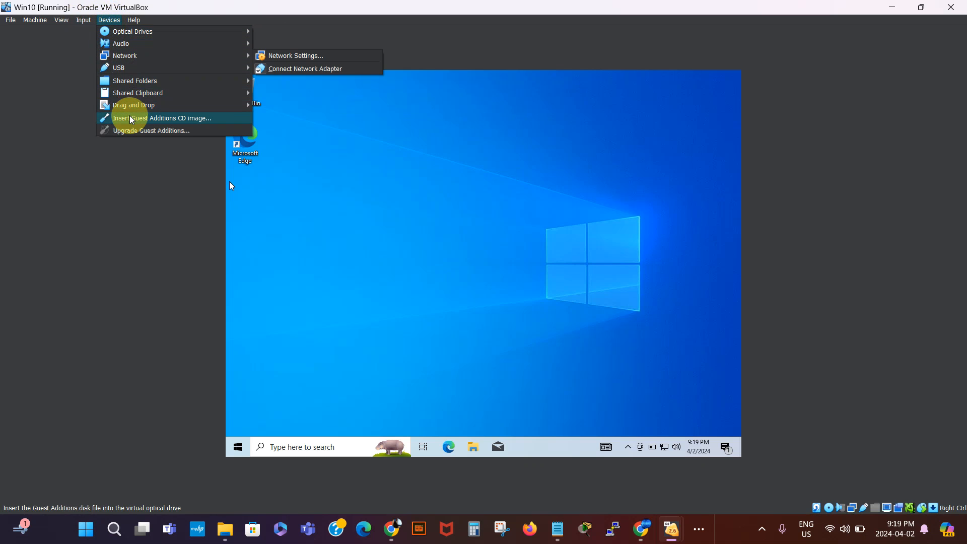
left_click(146, 121)
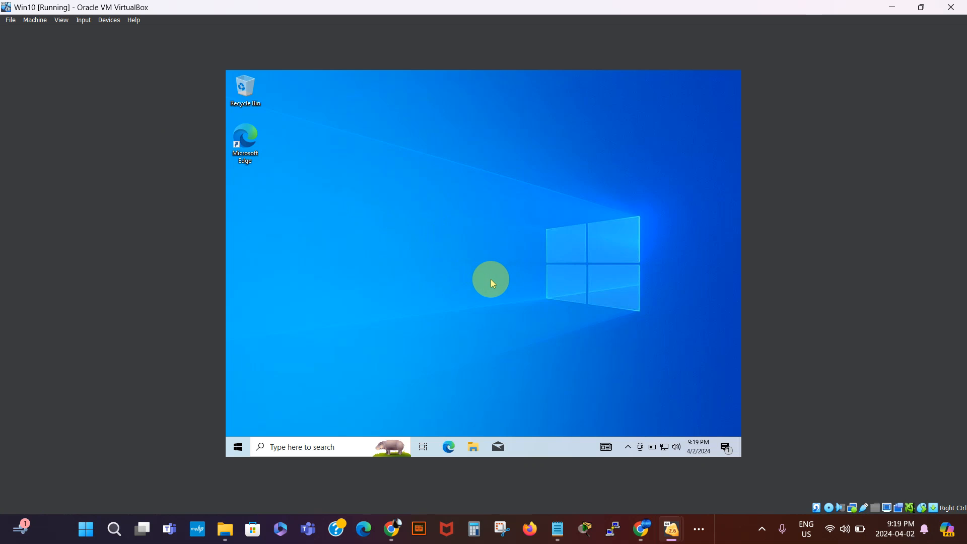
- In the VM's File Explorer, open the Guest Additions CD Drive (D:) from This PC
left_click(473, 448)
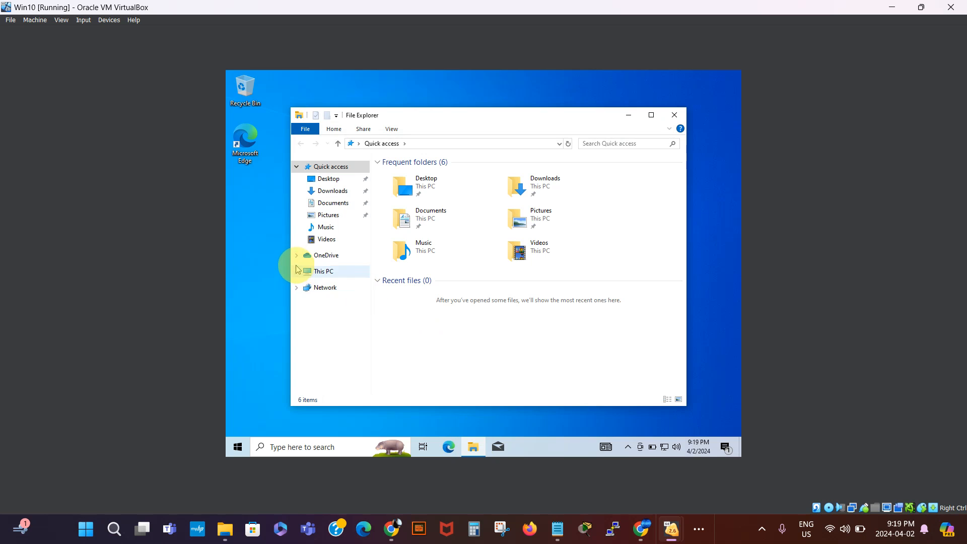
left_click(320, 273)
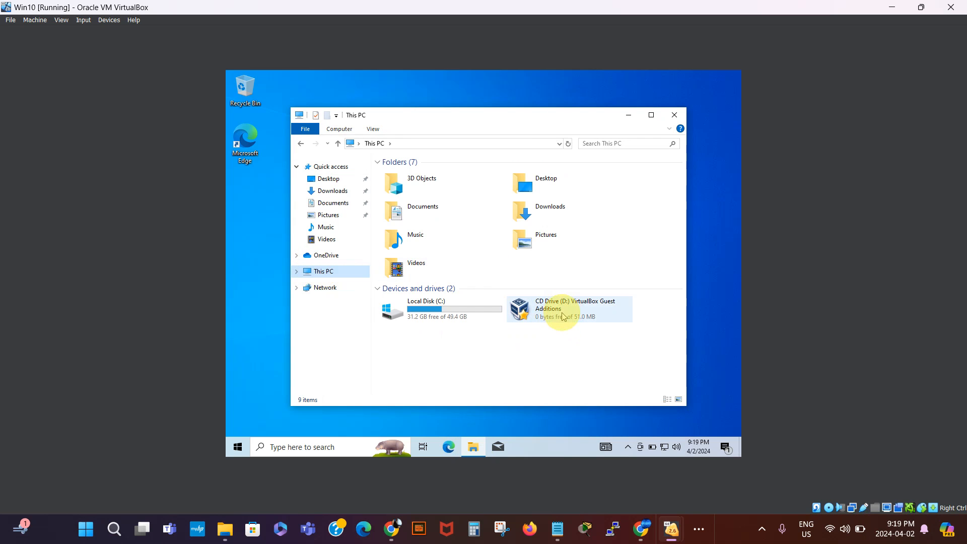
left_click(563, 316)
right_click(563, 316)
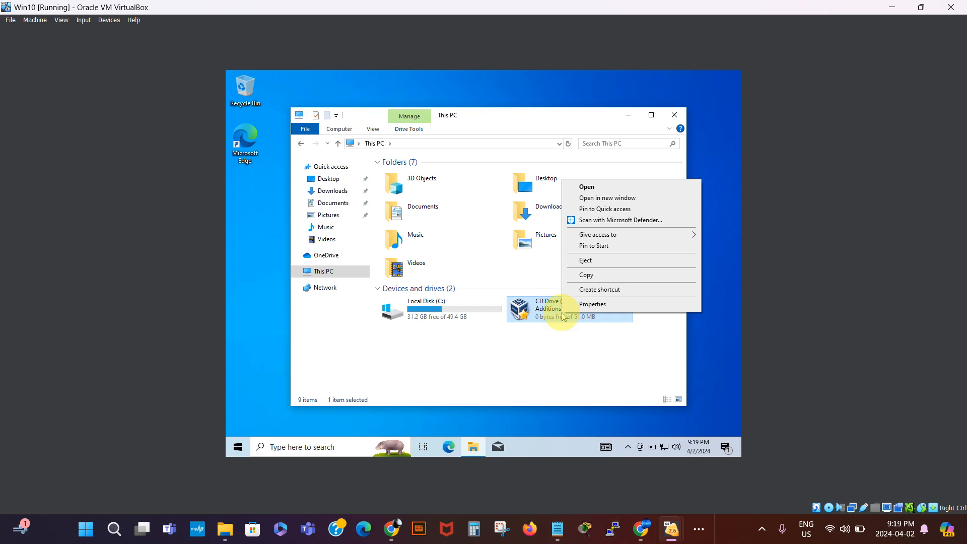
double_click(546, 312)
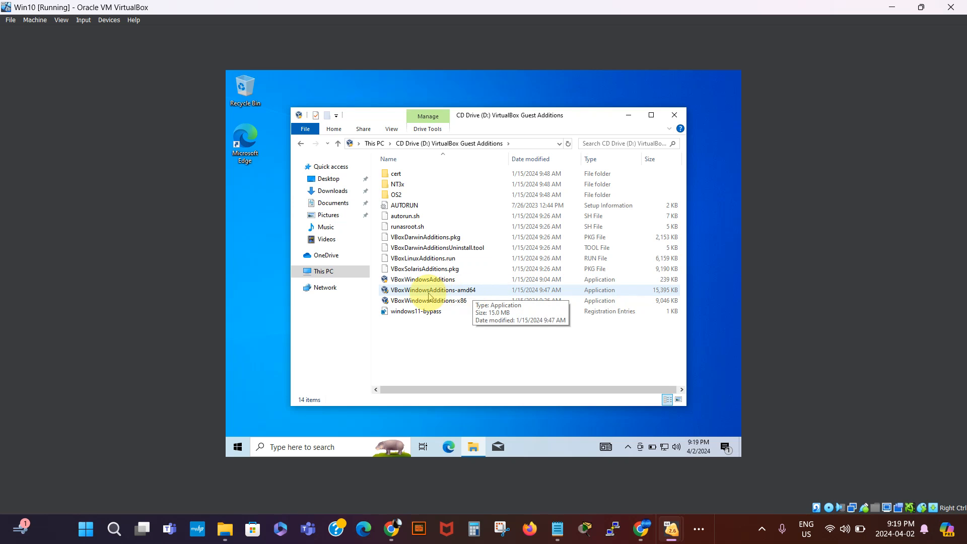
- Run VBoxWindowsAdditions-amd64 as administrator
left_click(453, 296)
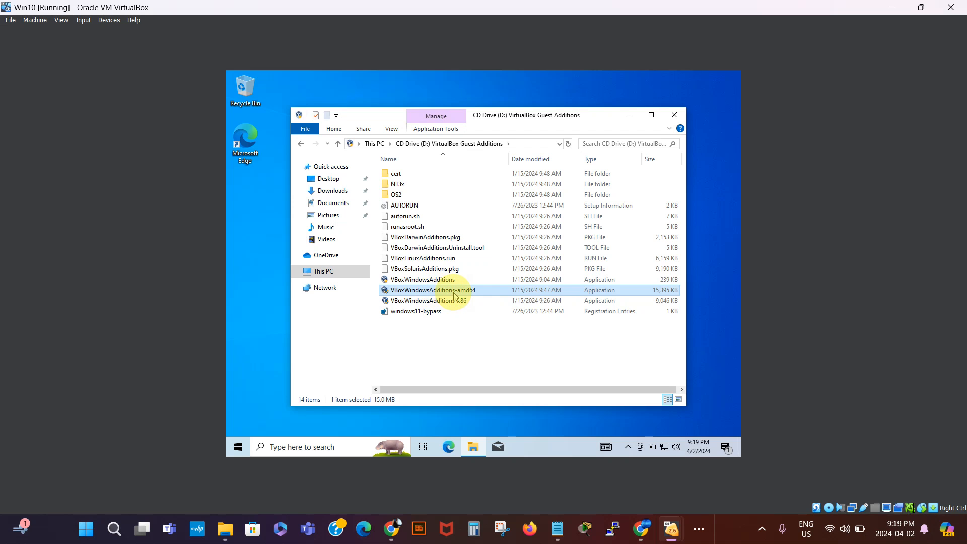
right_click(455, 295)
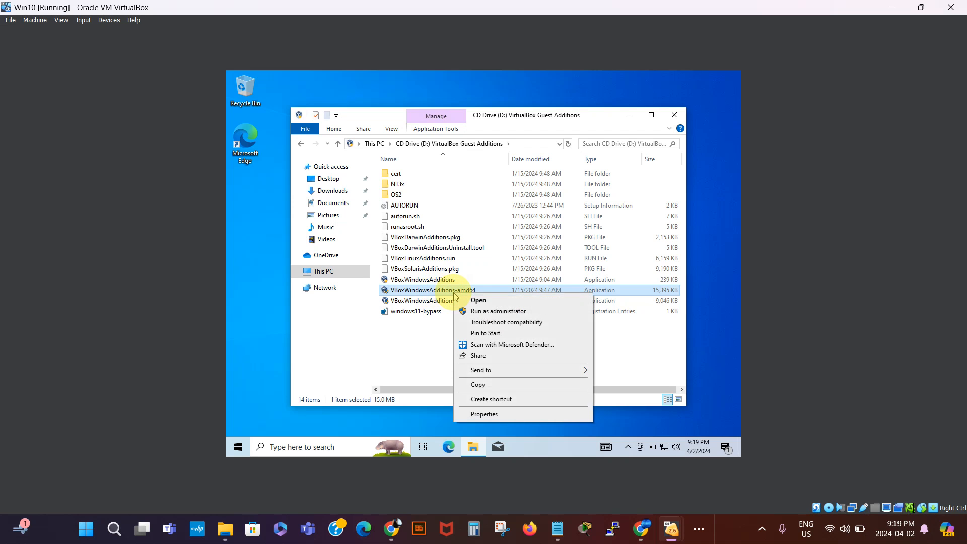
left_click(499, 315)
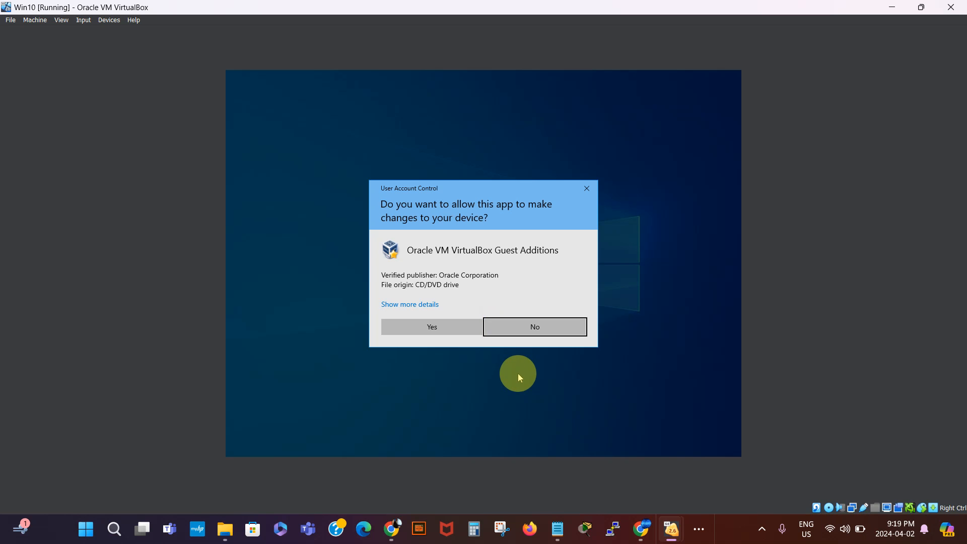
- Approve the UAC prompt and install Guest Additions 7.0.14 with the default folder and components
left_click(434, 327)
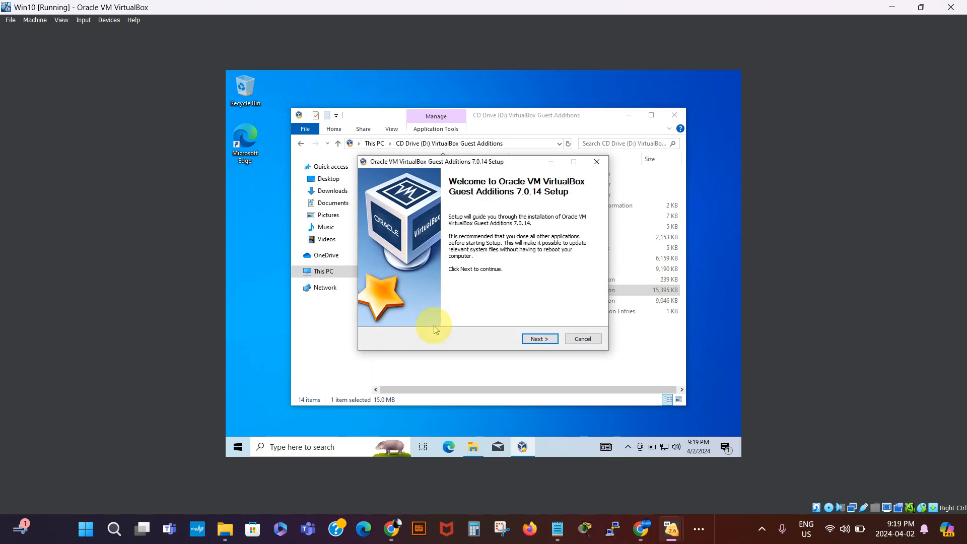
left_click(544, 339)
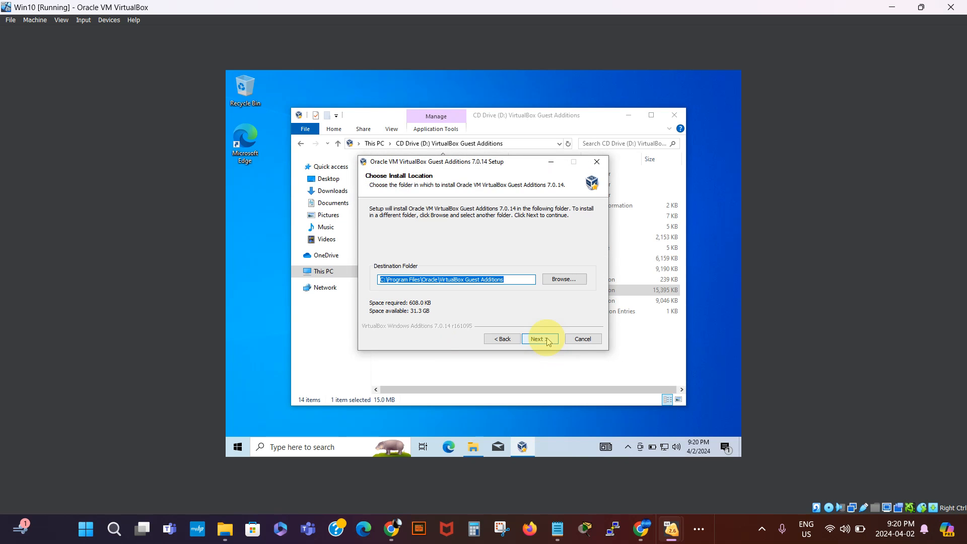
left_click(539, 339)
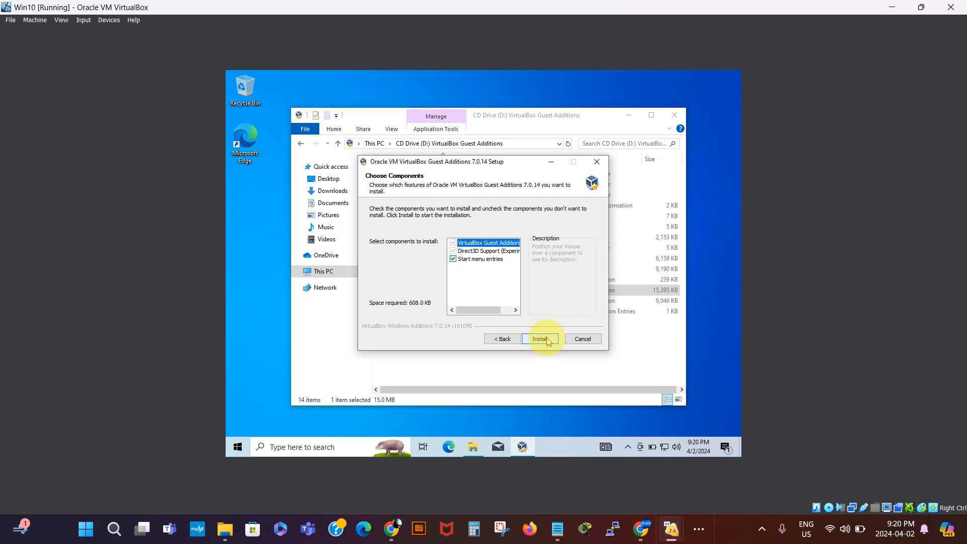
left_click(548, 342)
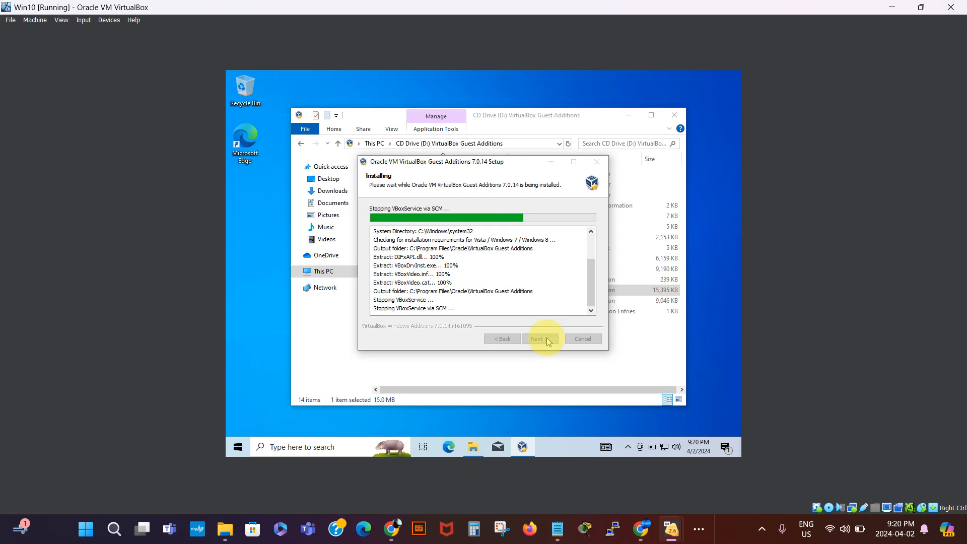
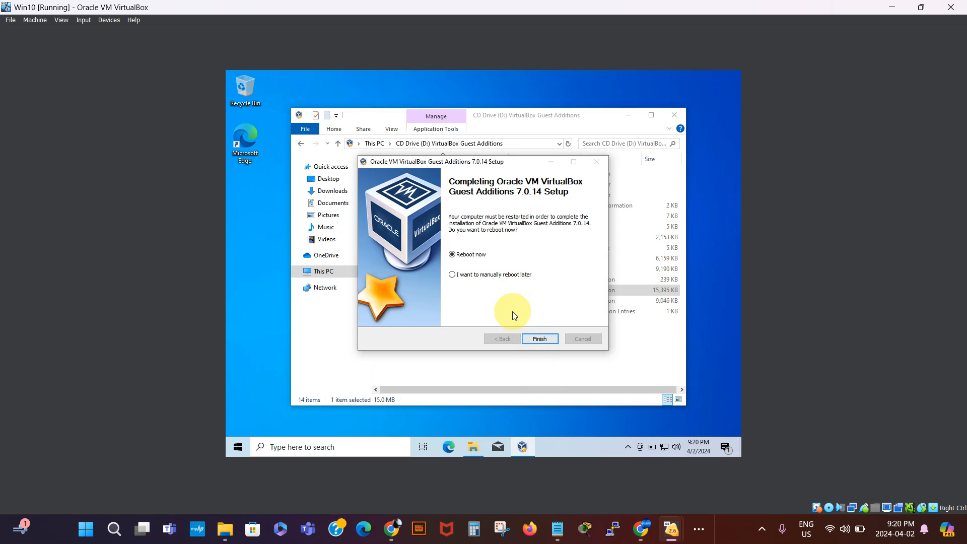
- Finish the Guest Additions setup with Reboot now, then try full-screen mode and restore the window
left_click(540, 338)
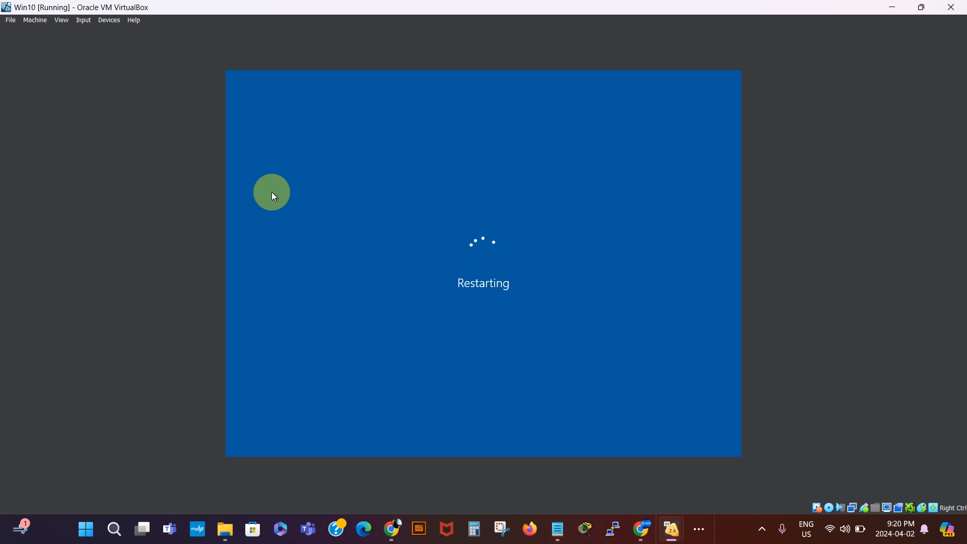
left_click(61, 20)
left_click(74, 33)
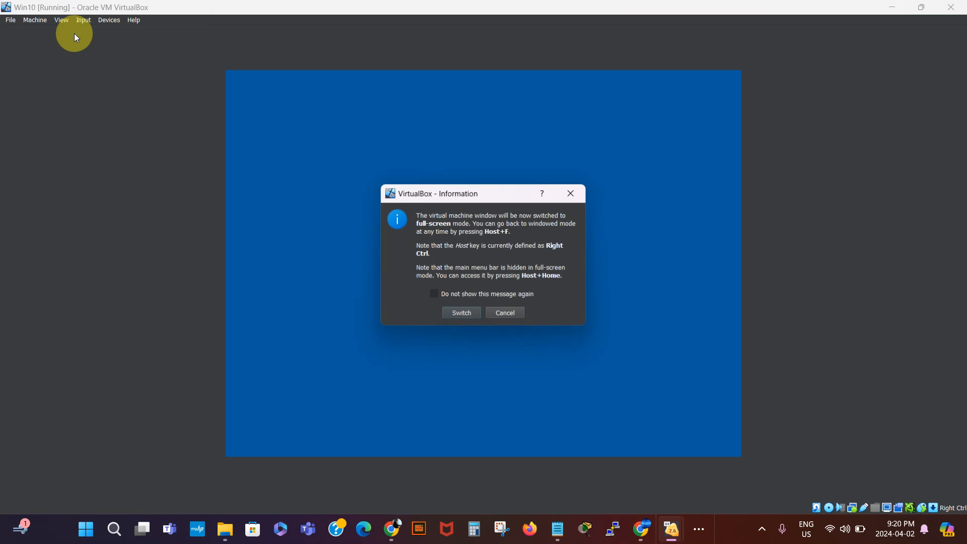
left_click(460, 312)
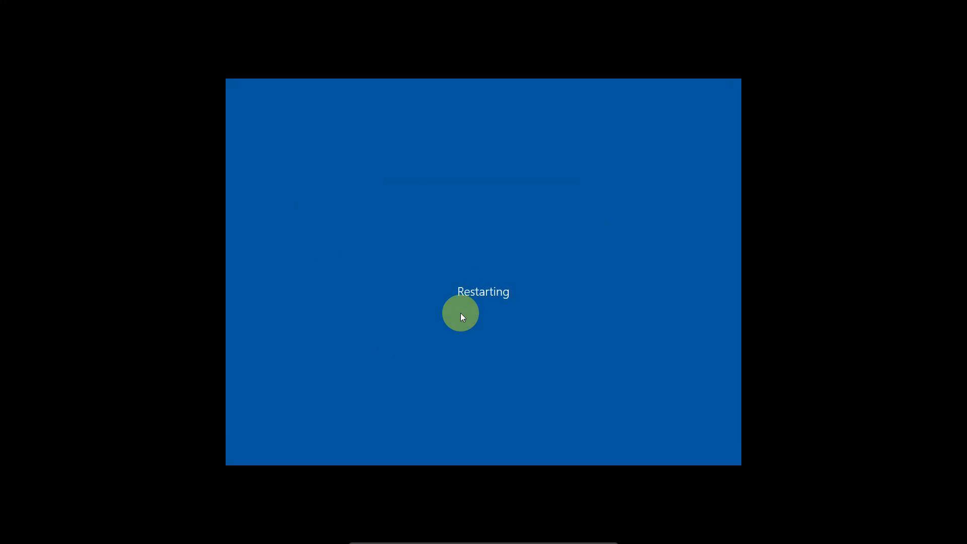
left_click(592, 535)
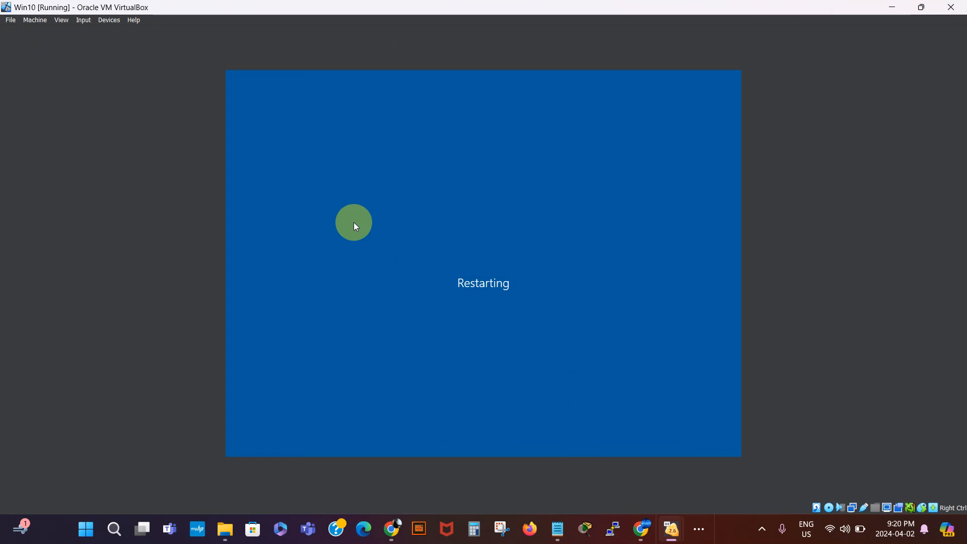
- Switch the rebooting VM to full-screen and back to windowed mode twice more
left_click(62, 20)
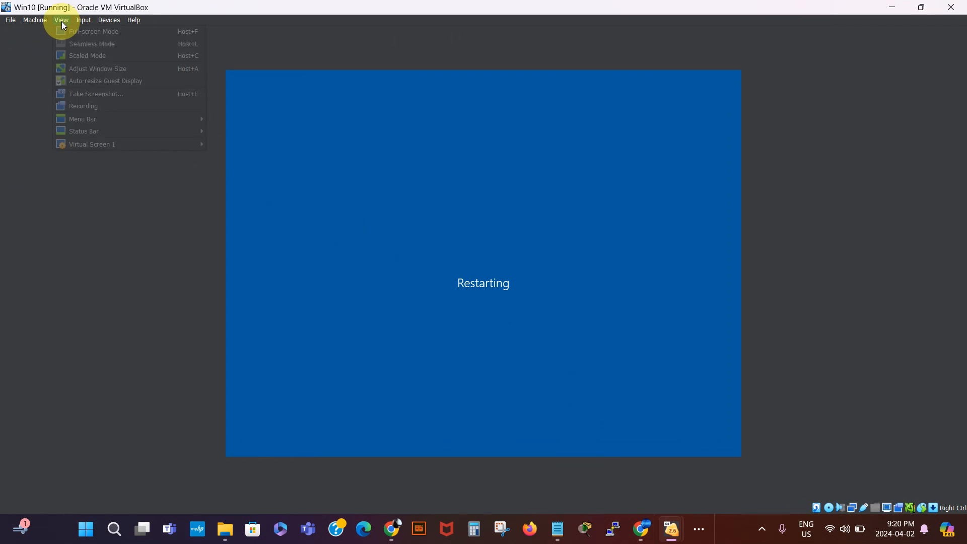
left_click(71, 32)
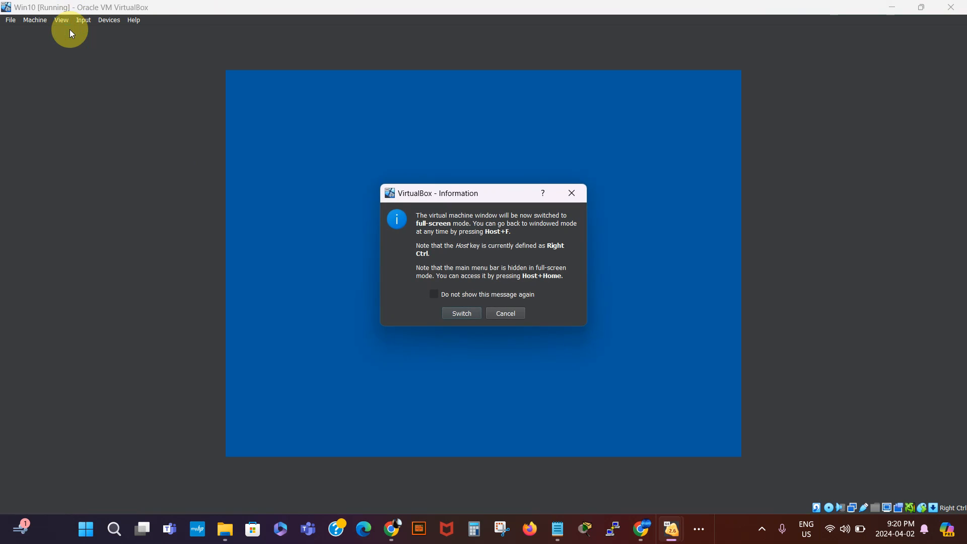
left_click(461, 313)
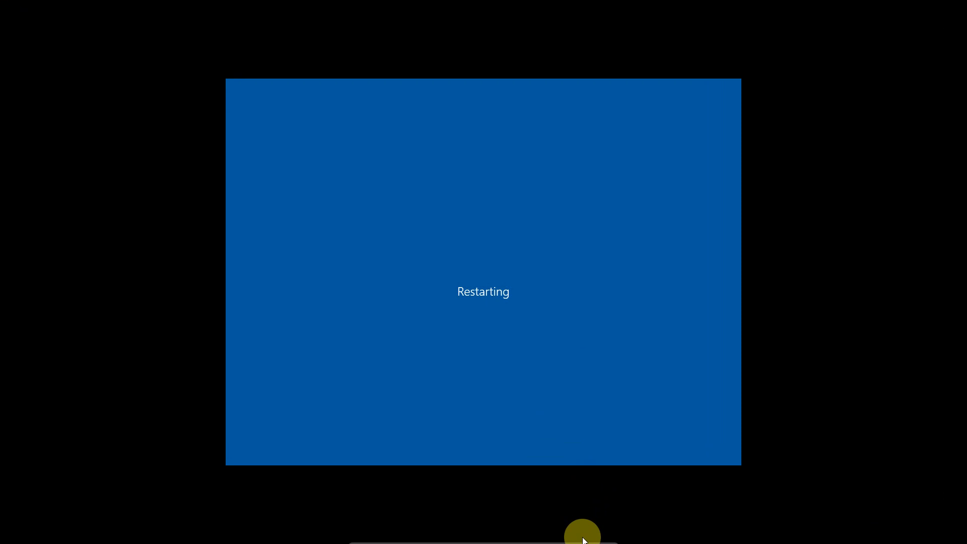
mouse_move(584, 539)
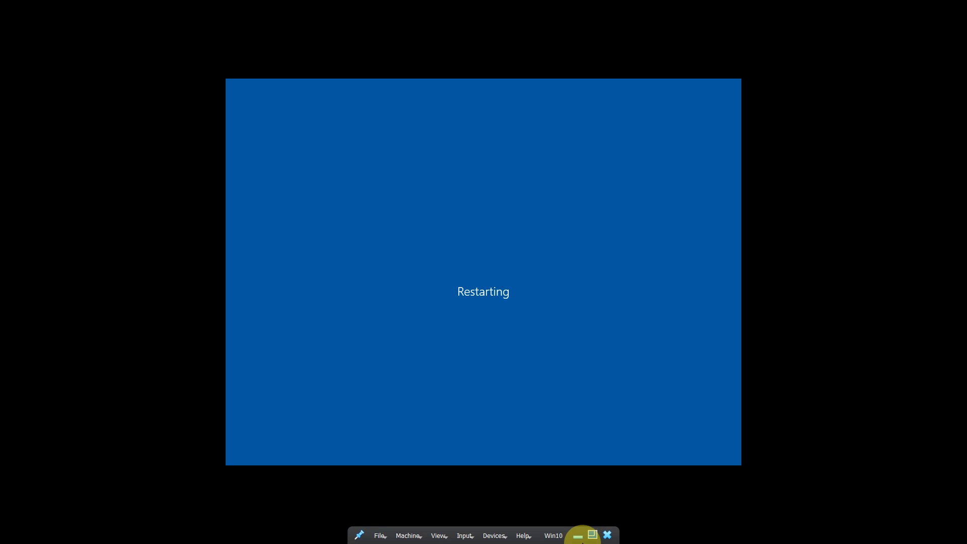
left_click(592, 535)
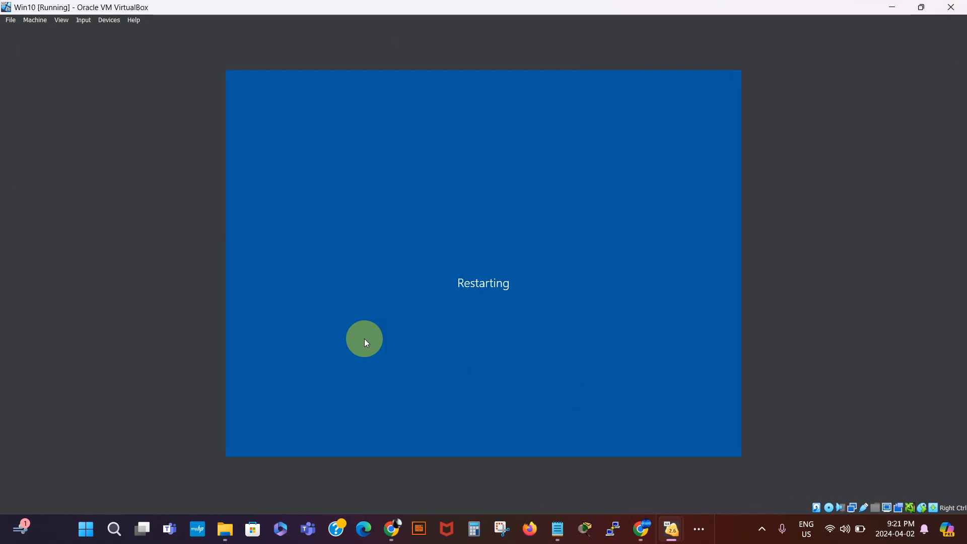
left_click(60, 20)
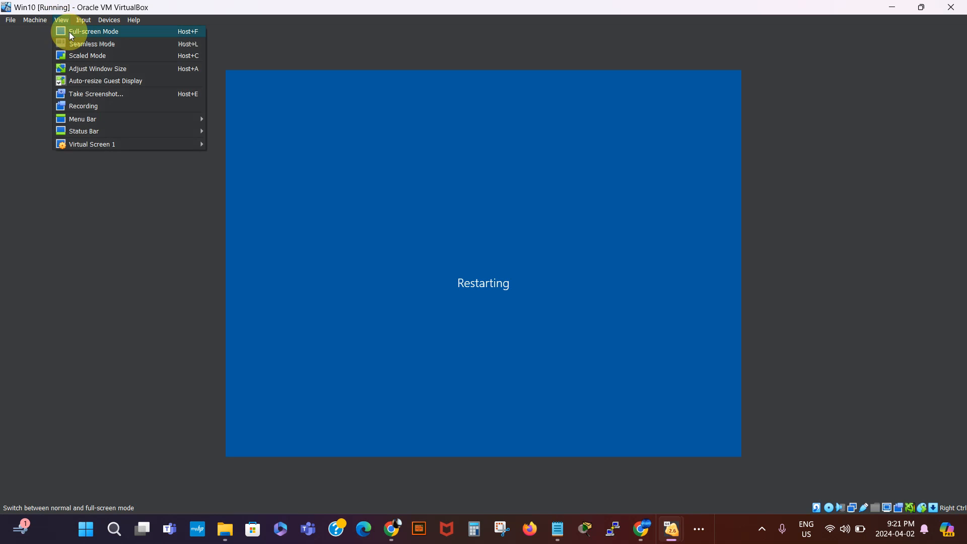
left_click(70, 34)
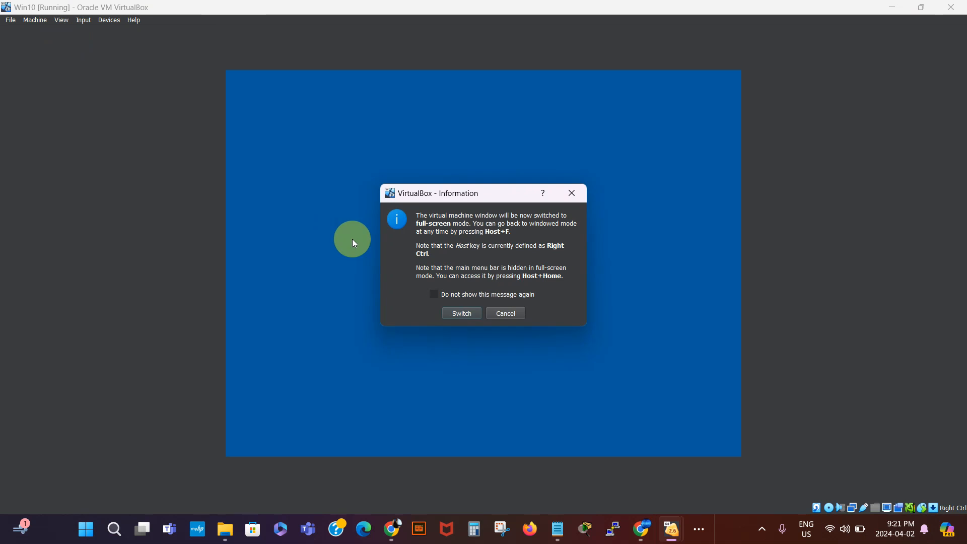
left_click(461, 313)
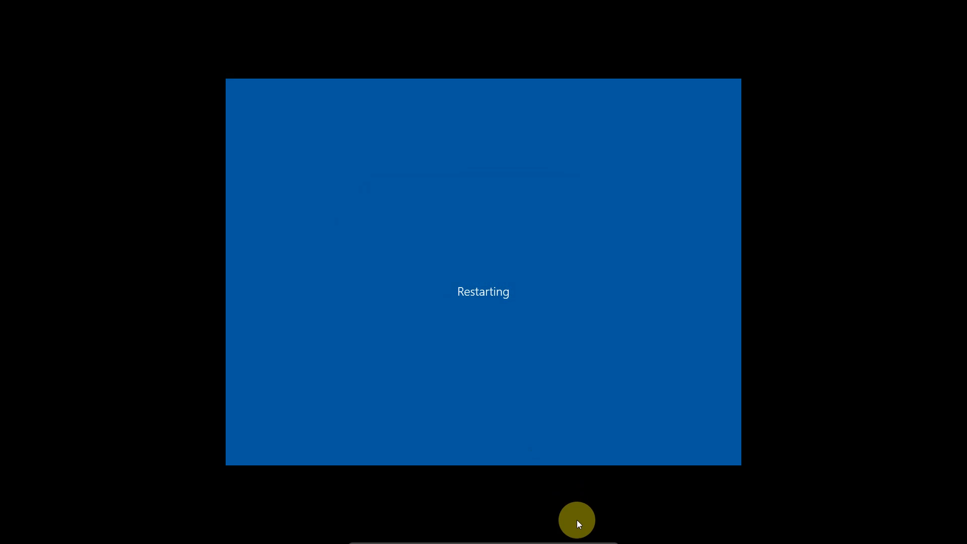
mouse_move(588, 542)
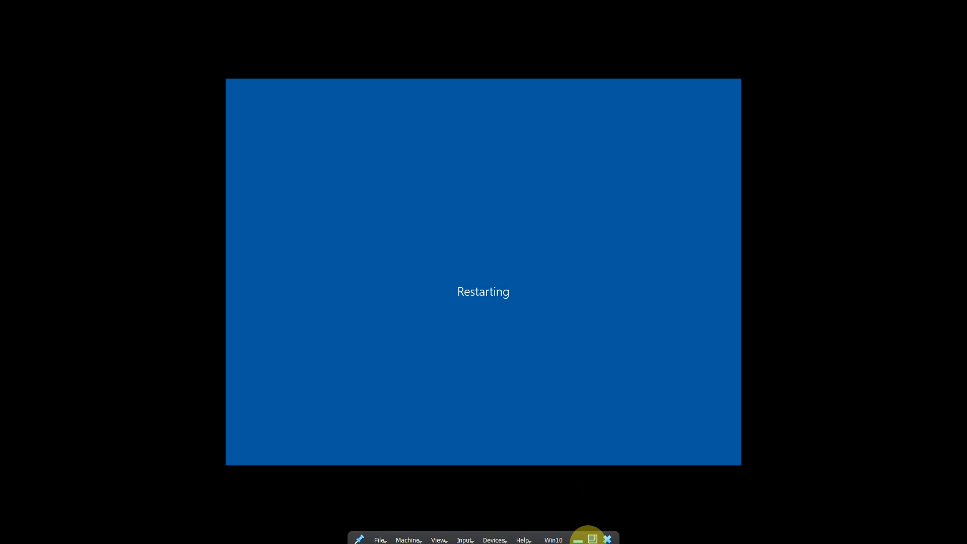
left_click(592, 535)
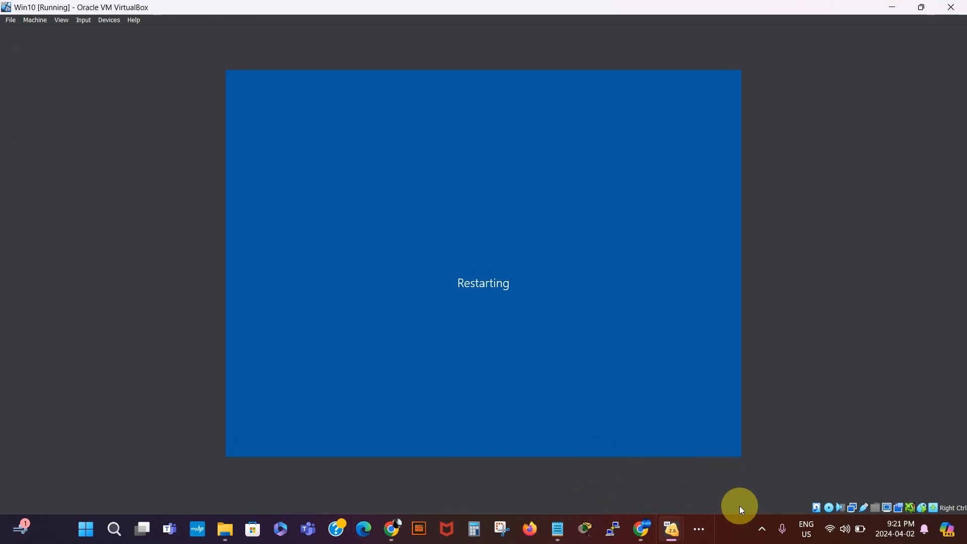
- Open the hidden host tray icons, then return to the VM at its sign-in screen
left_click(763, 528)
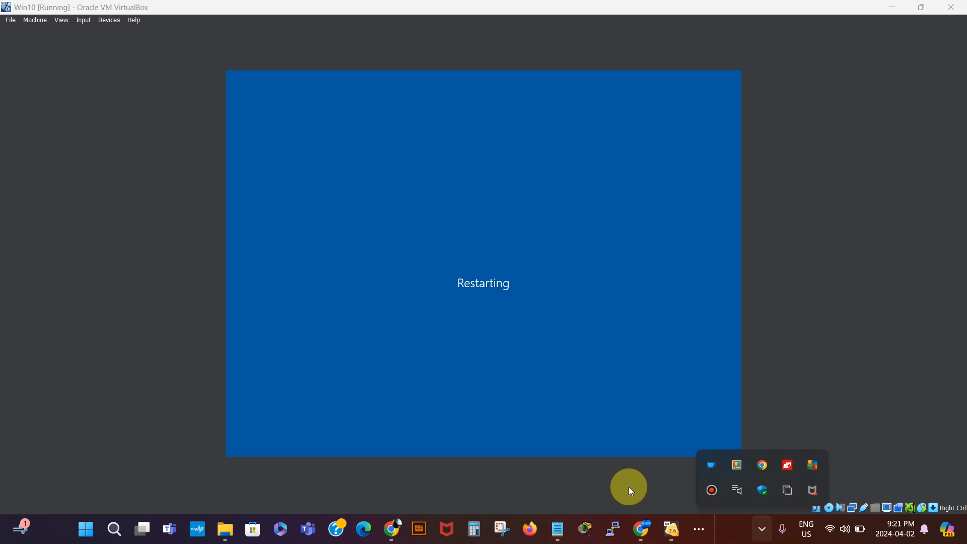
left_click(711, 490)
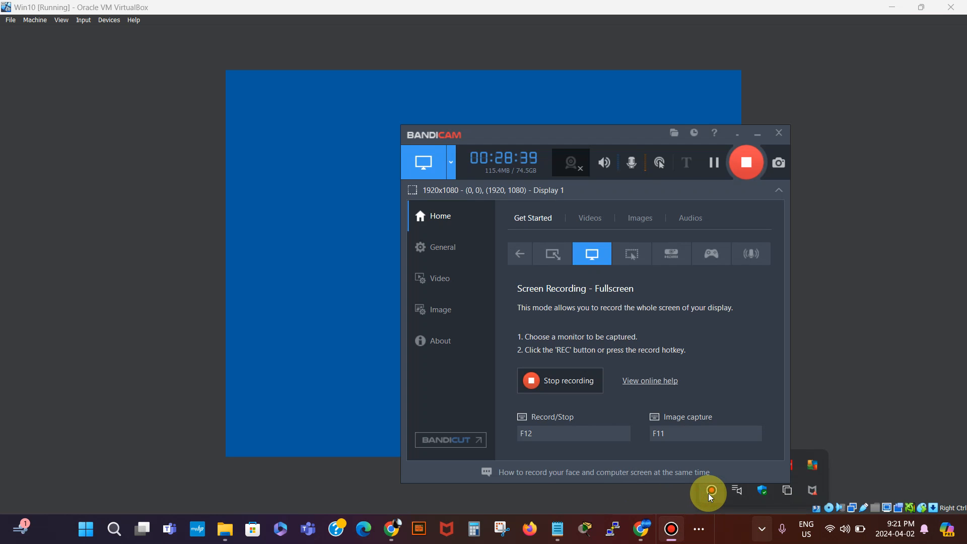
left_click(714, 164)
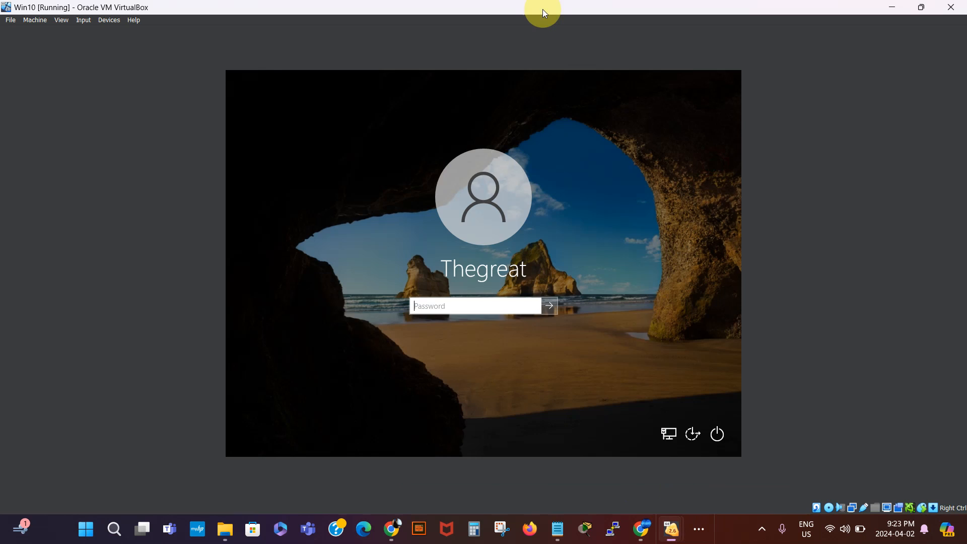
- Enter the account password in the Win10 login screen's Password box and submit it
left_click(469, 308)
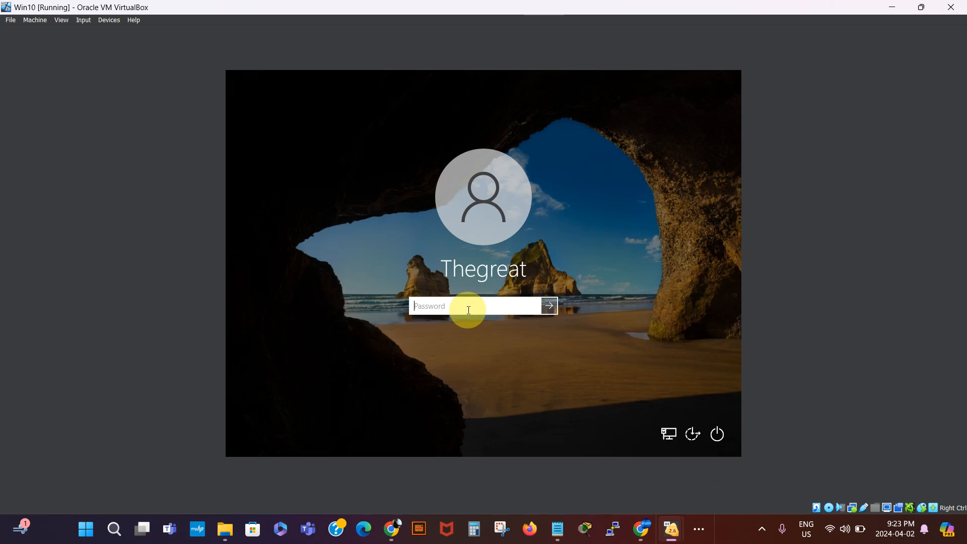
type("••••••••")
key("Return")
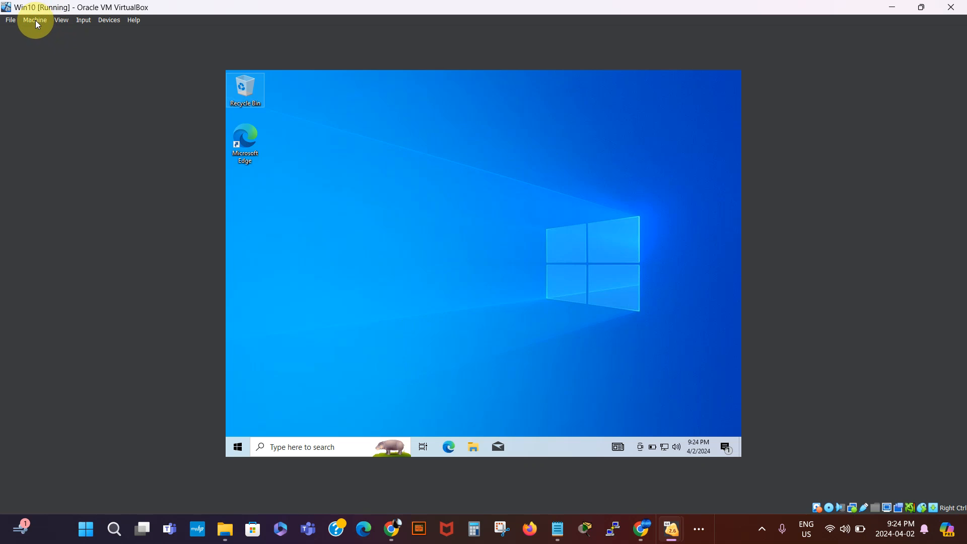
- Switch the signed-in Win10 VM to full-screen and back to windowed mode, then check the host tray
left_click(62, 21)
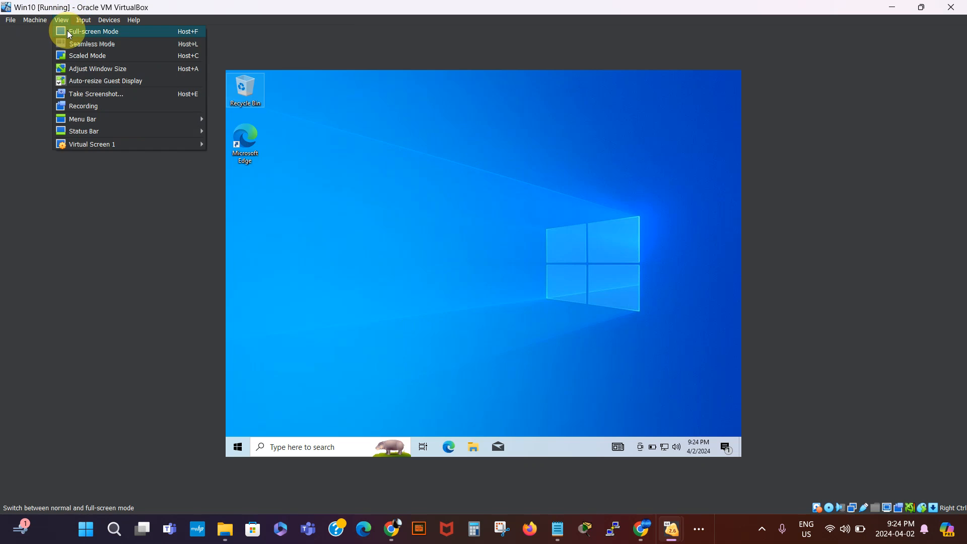
left_click(68, 33)
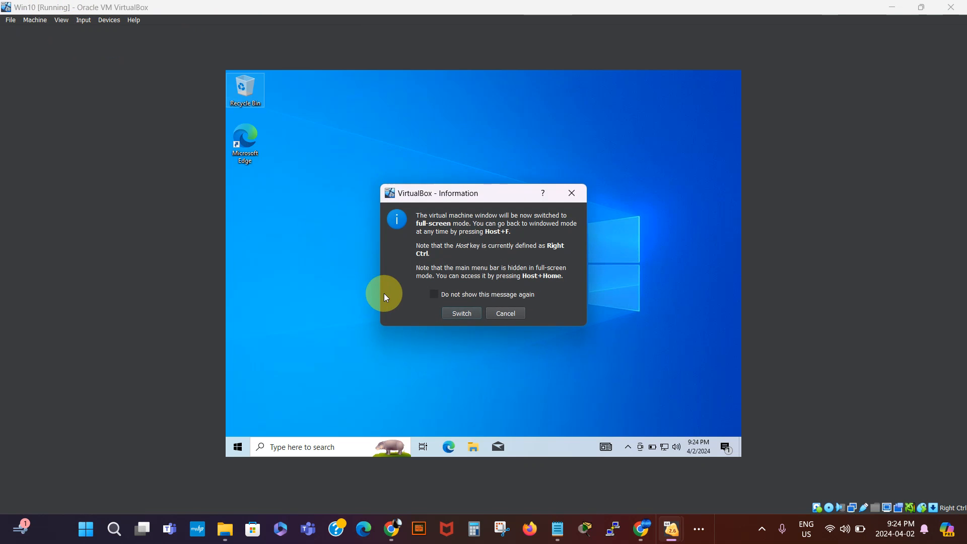
left_click(459, 314)
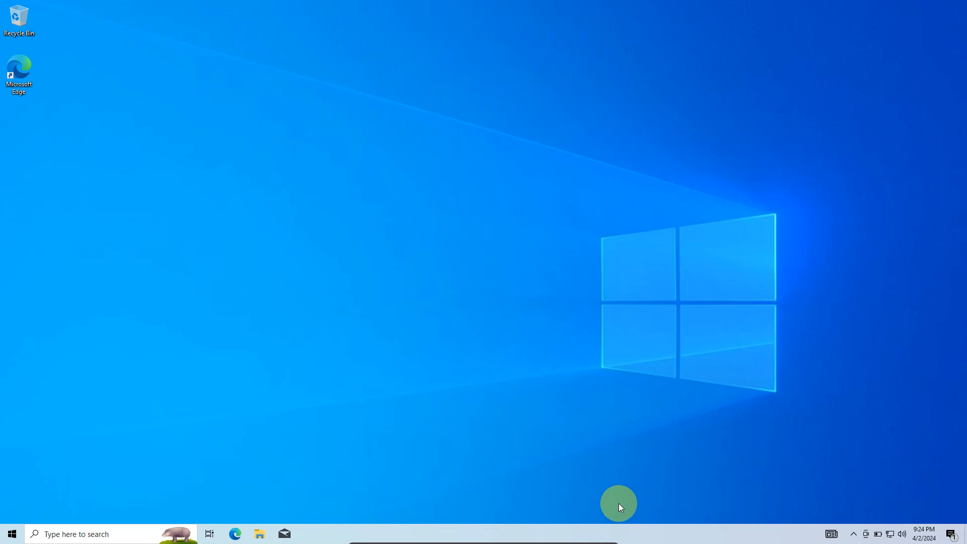
mouse_move(580, 541)
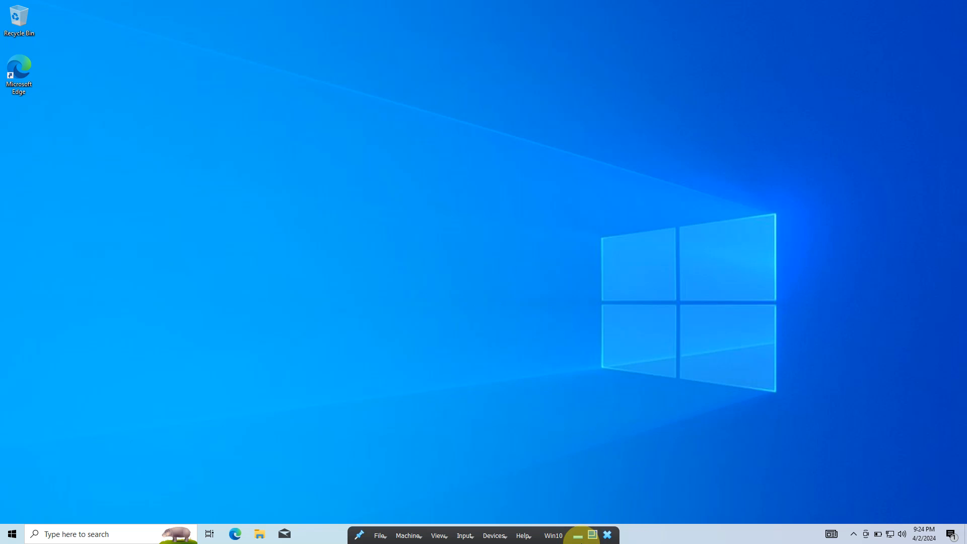
left_click(592, 535)
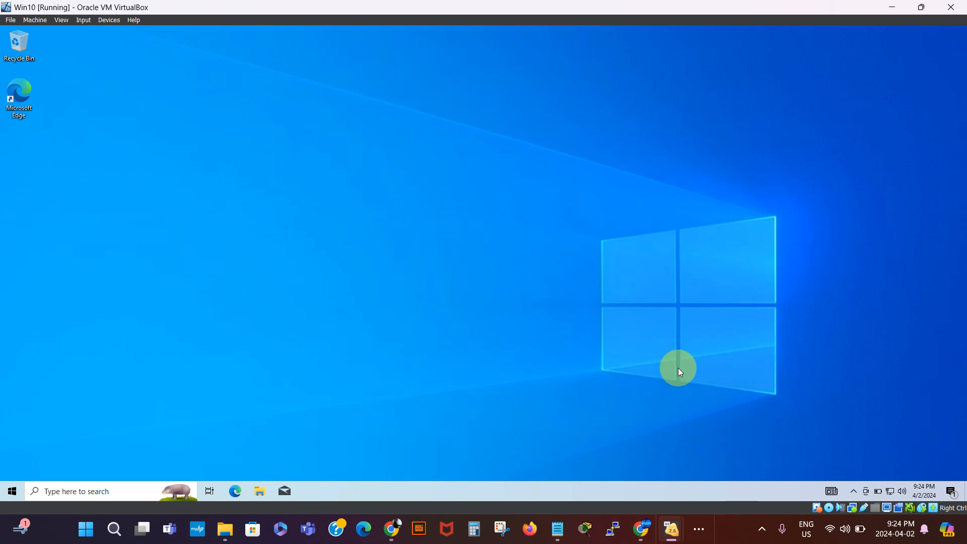
left_click(762, 530)
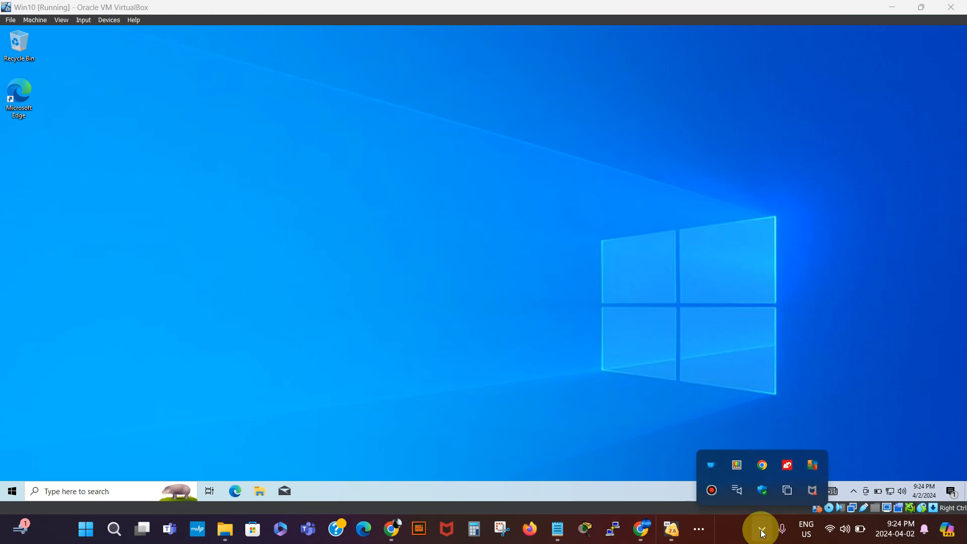
left_click(655, 371)
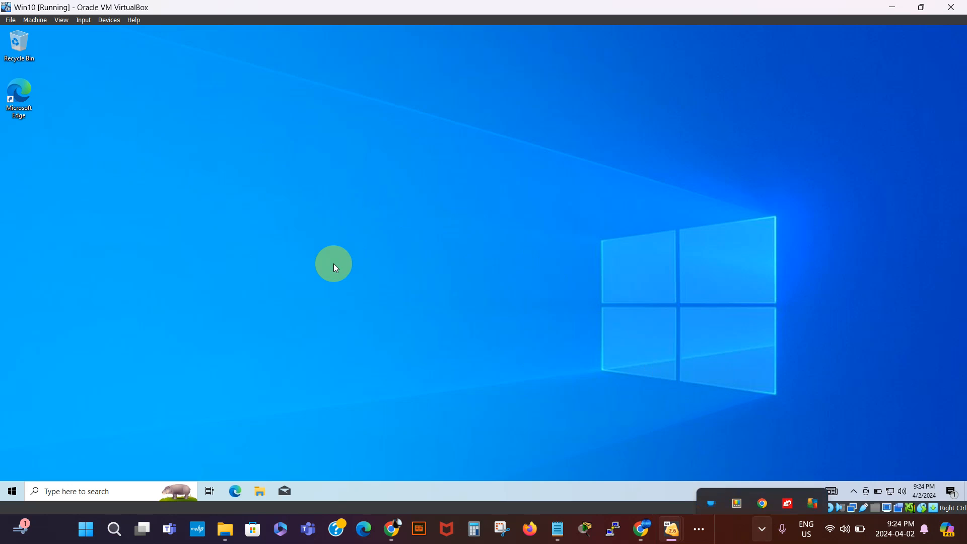
- Launch Microsoft Edge from the VM desktop and bring the VirtualBox Manager to the front
double_click(20, 96)
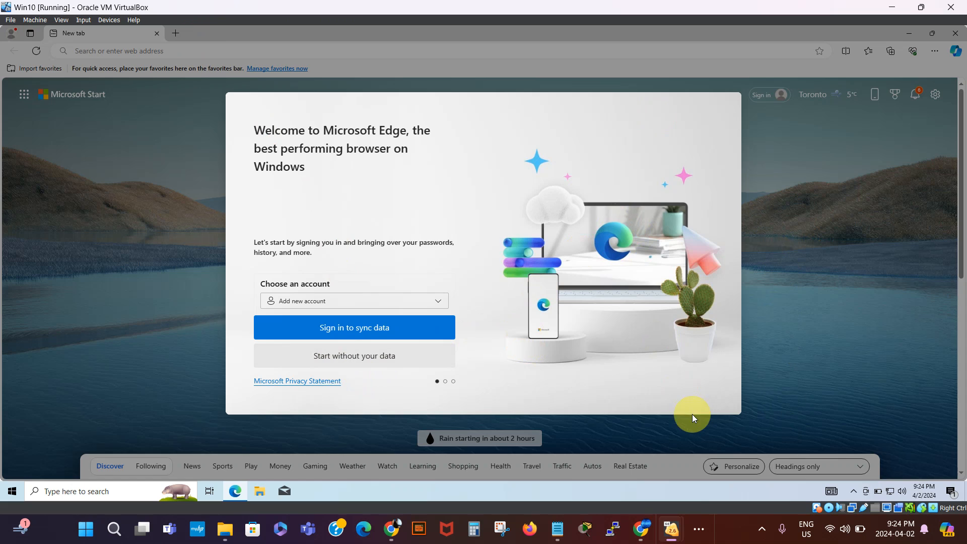
mouse_move(672, 528)
left_click(671, 496)
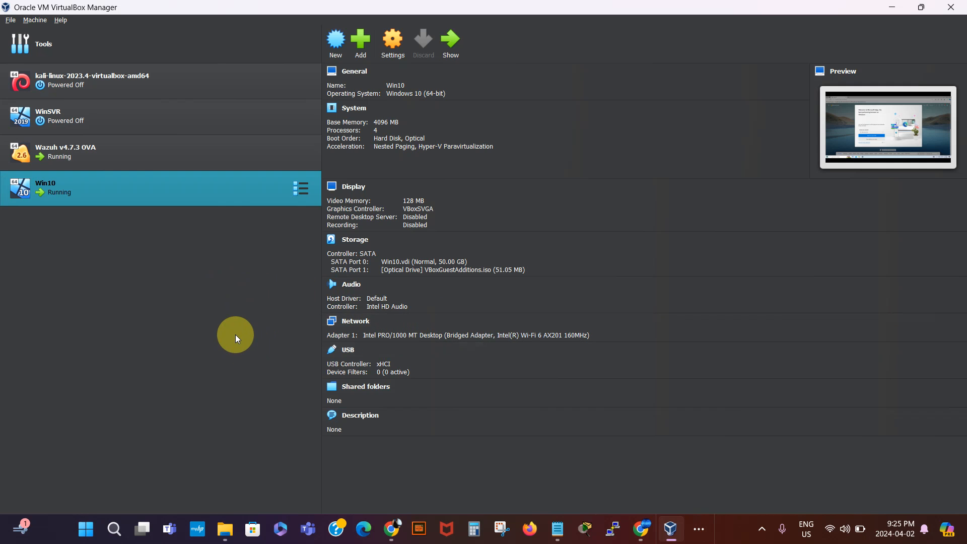
- Set Shared Clipboard and Drag'n'Drop to Bidirectional in Win10's General > Advanced settings and save
left_click(393, 45)
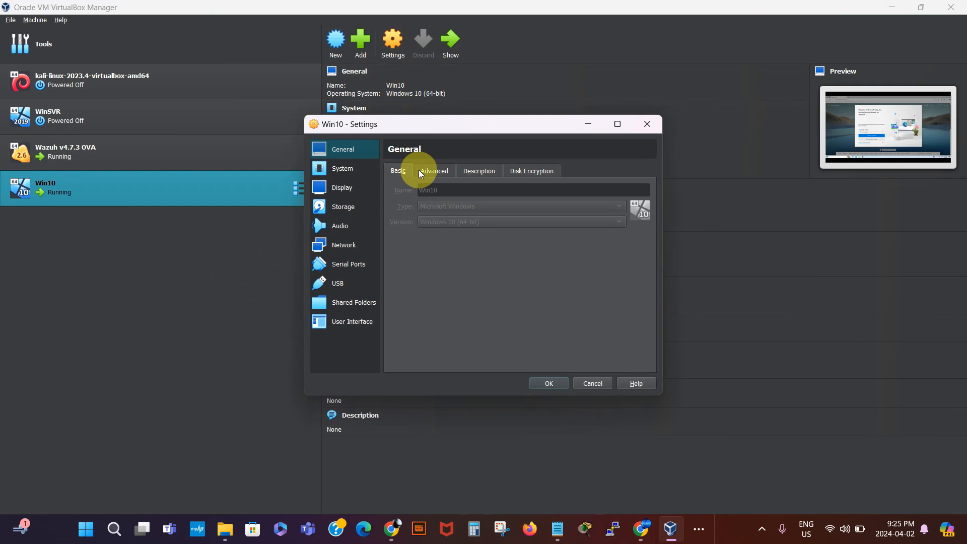
left_click(435, 171)
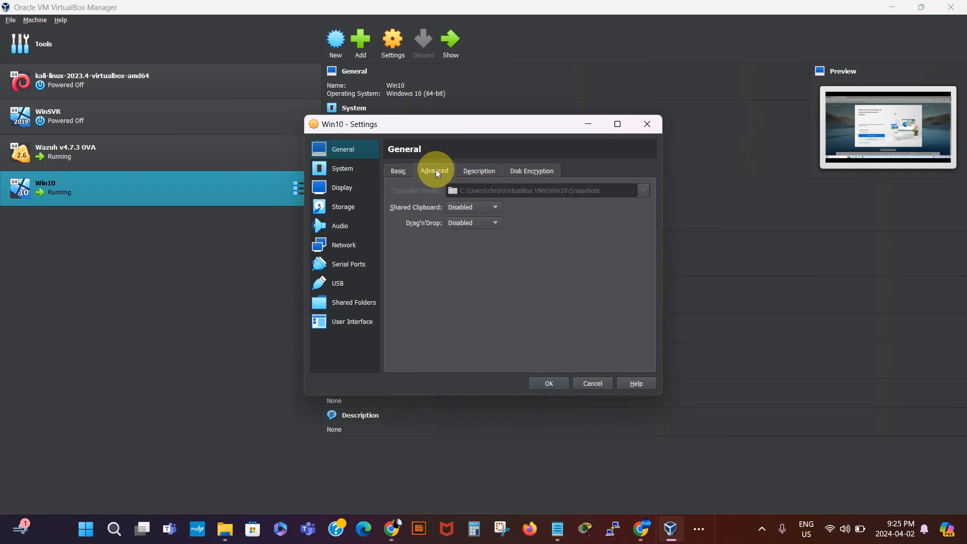
left_click(497, 209)
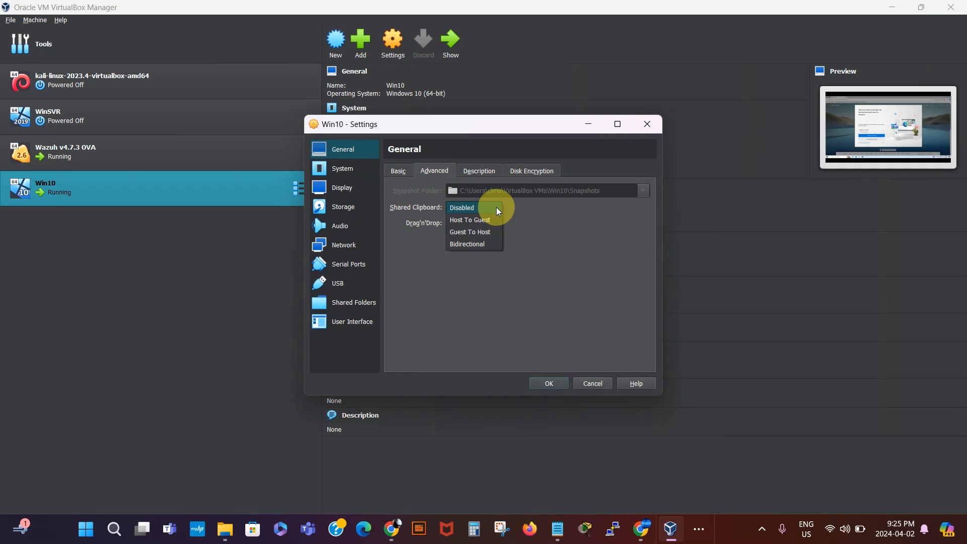
left_click(484, 246)
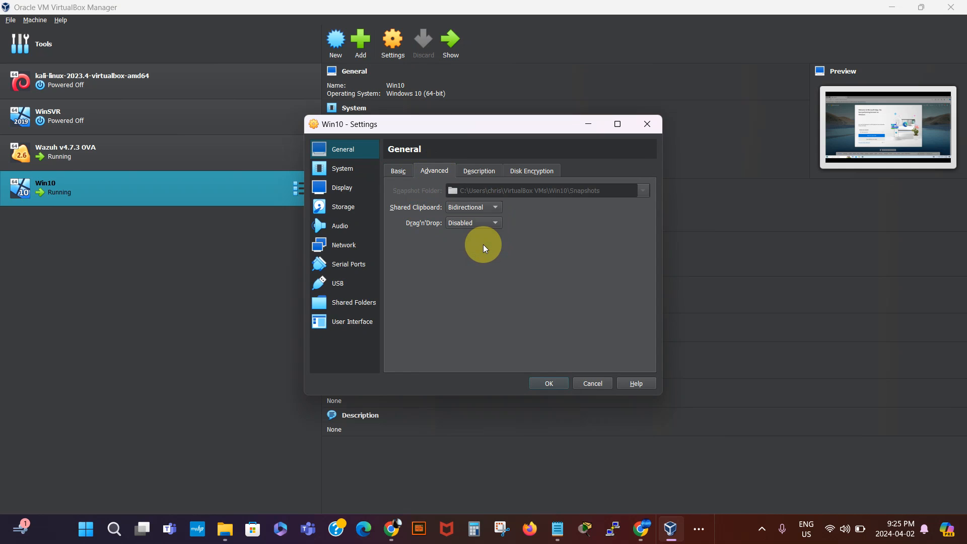
left_click(500, 223)
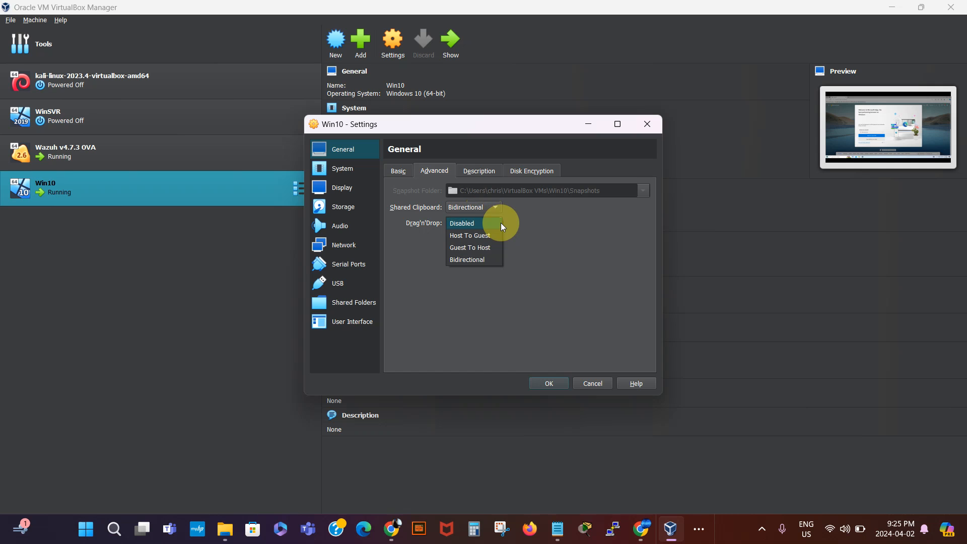
left_click(482, 260)
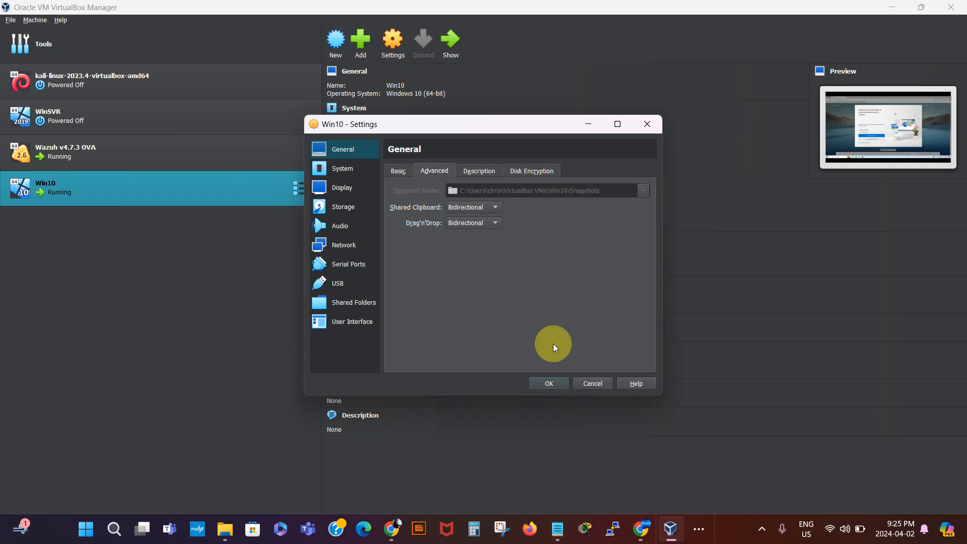
left_click(549, 383)
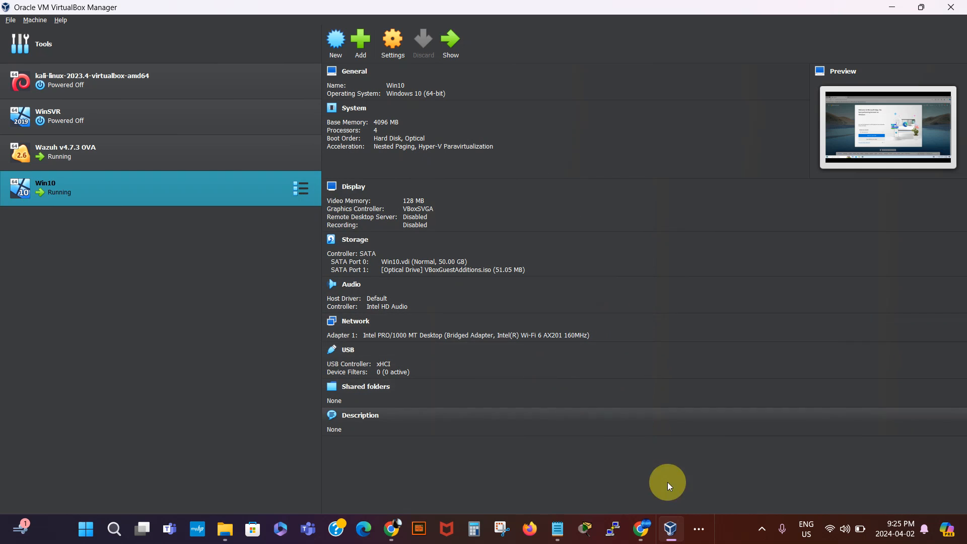
left_click(697, 529)
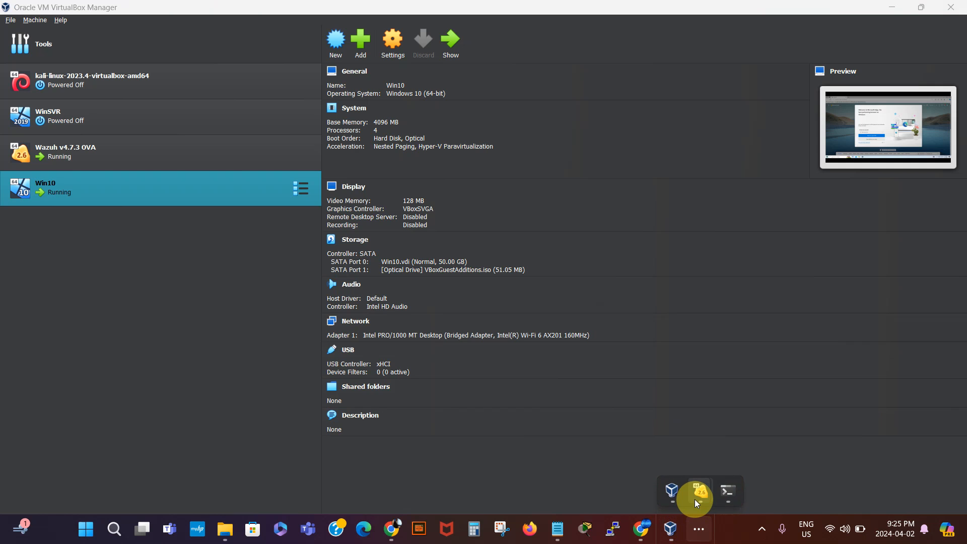
- Skip Edge's first-run setup without signing in or importing data, then select the address bar and switch to Notepad
mouse_move(696, 499)
left_click(730, 446)
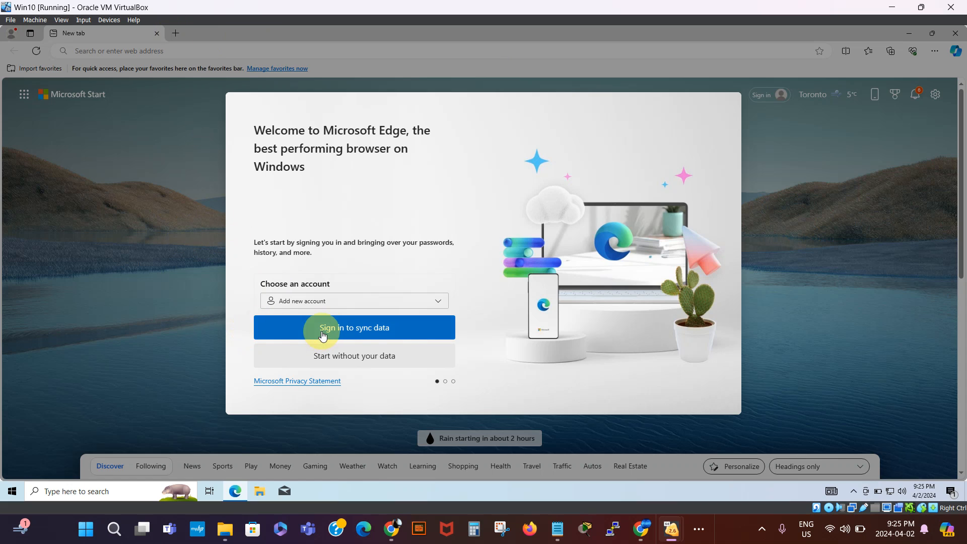
left_click(352, 356)
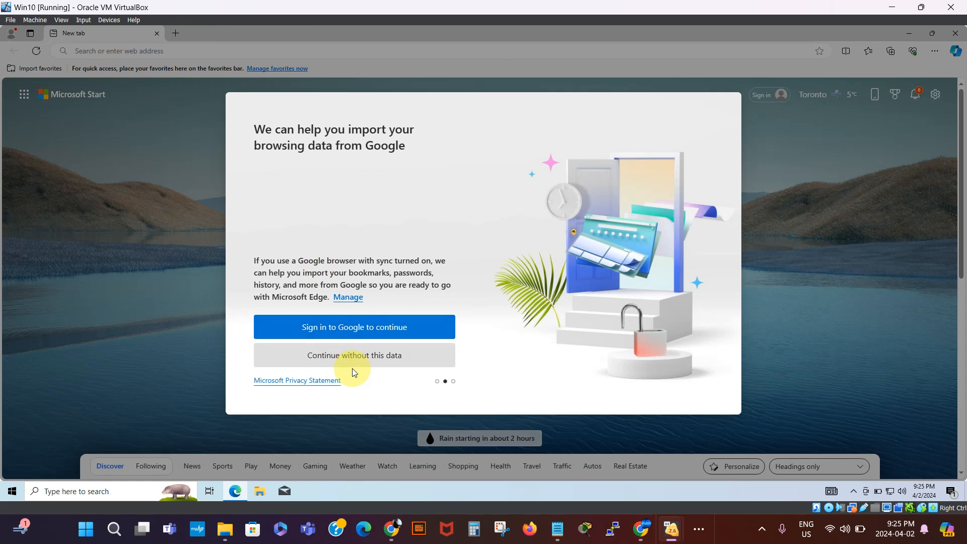
left_click(352, 359)
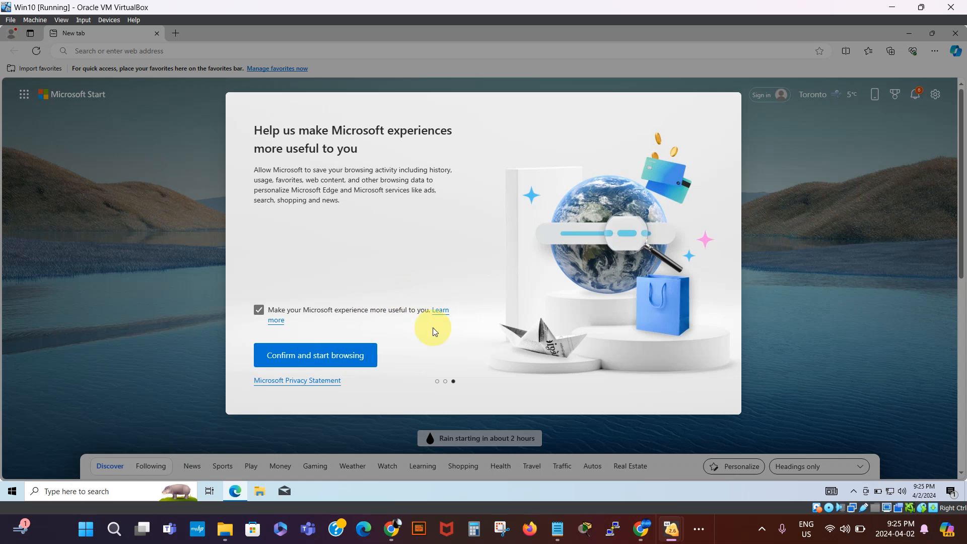
left_click(347, 355)
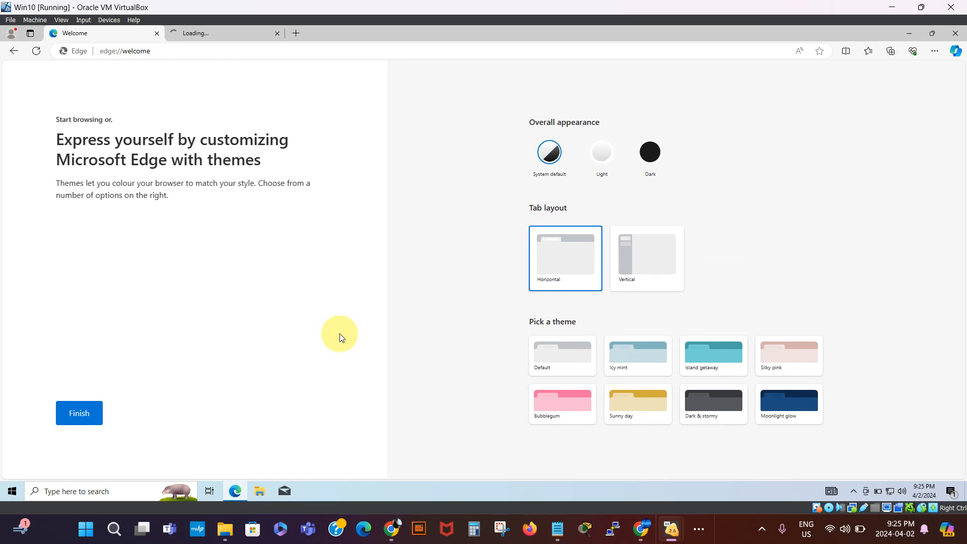
left_click(219, 53)
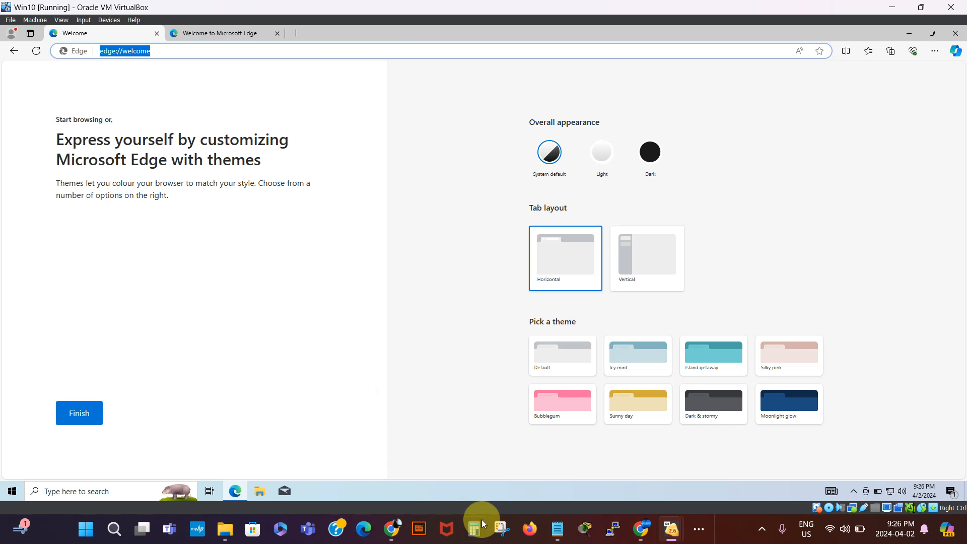
left_click(564, 538)
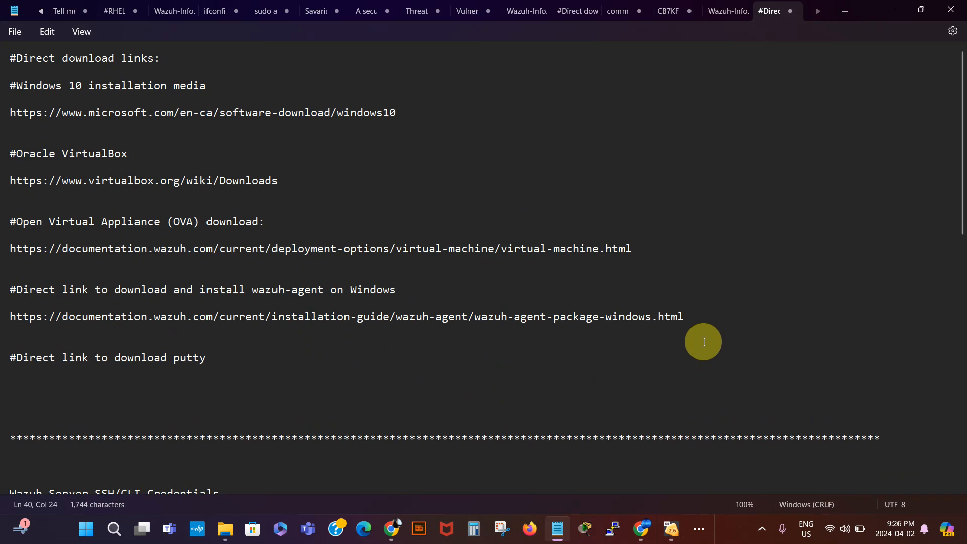
- Select the wazuh-agent-package-windows URL line in Notepad, then return to the Win10 VM window
triple_click(684, 316)
left_click_drag(433, 315, 3, 319)
key("ctrl+c")
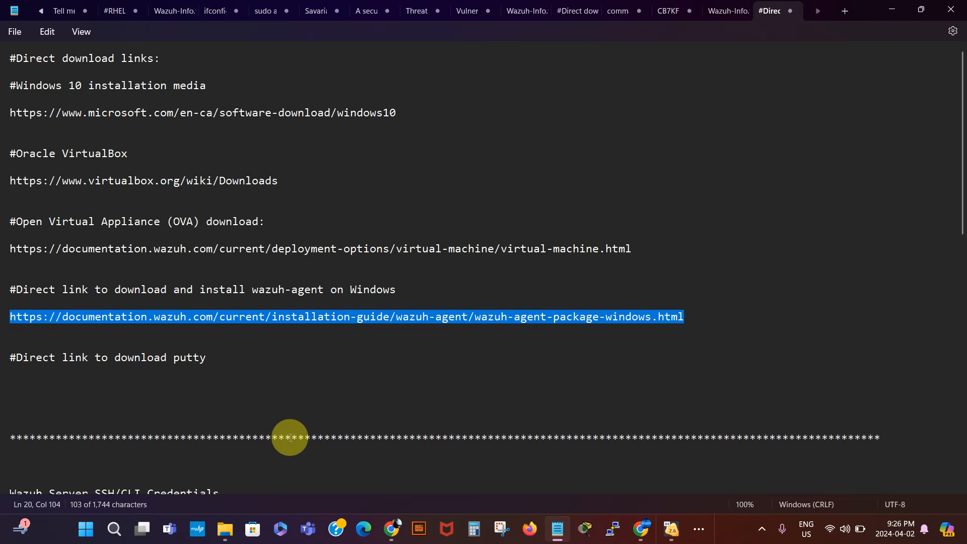
mouse_move(644, 535)
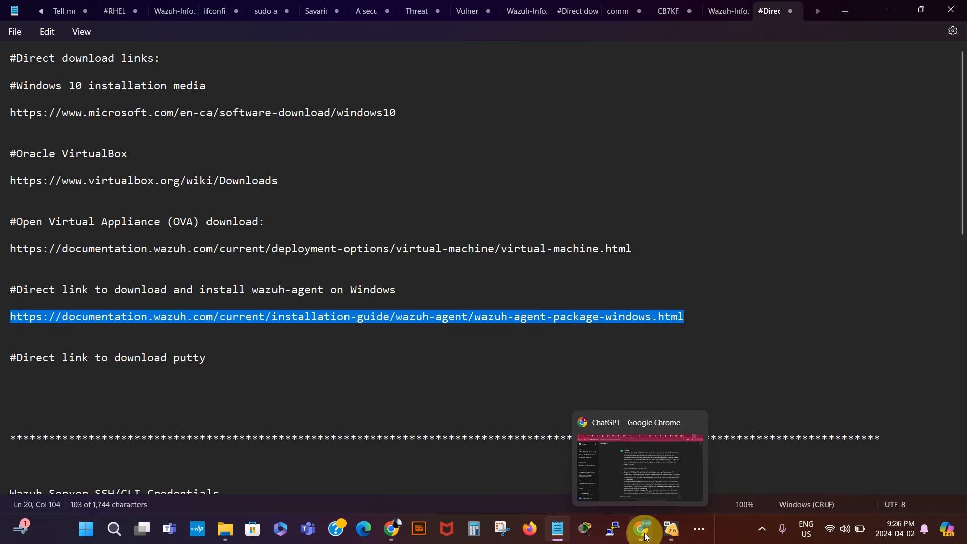
mouse_move(681, 533)
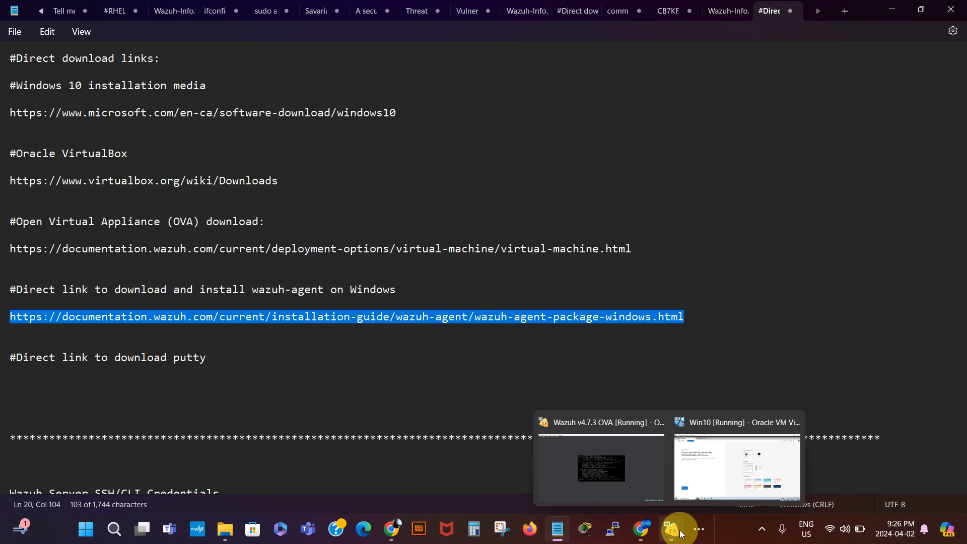
left_click(711, 476)
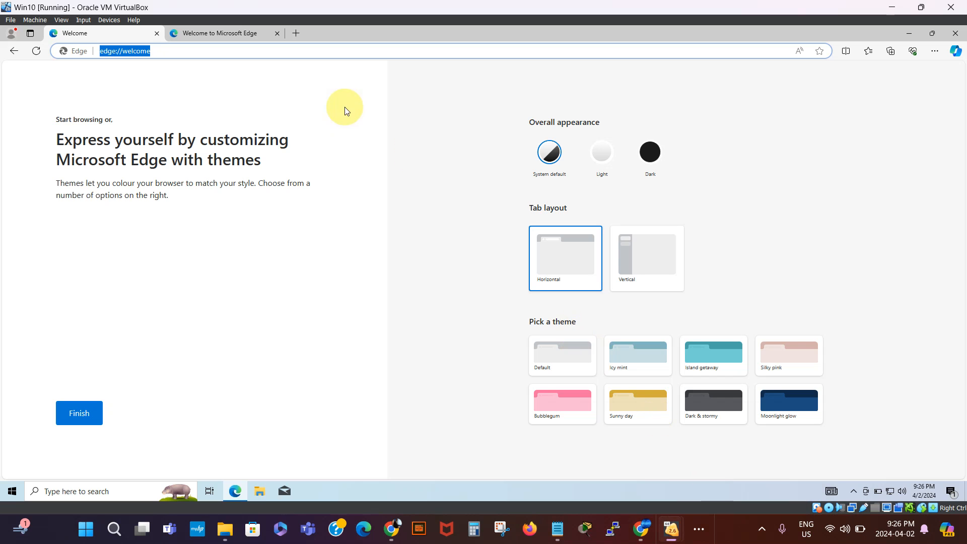
- Paste the Wazuh docs URL into Edge and download wazuh-agent-4.7.3-1.msi from the GUI tab
key("ctrl+v")
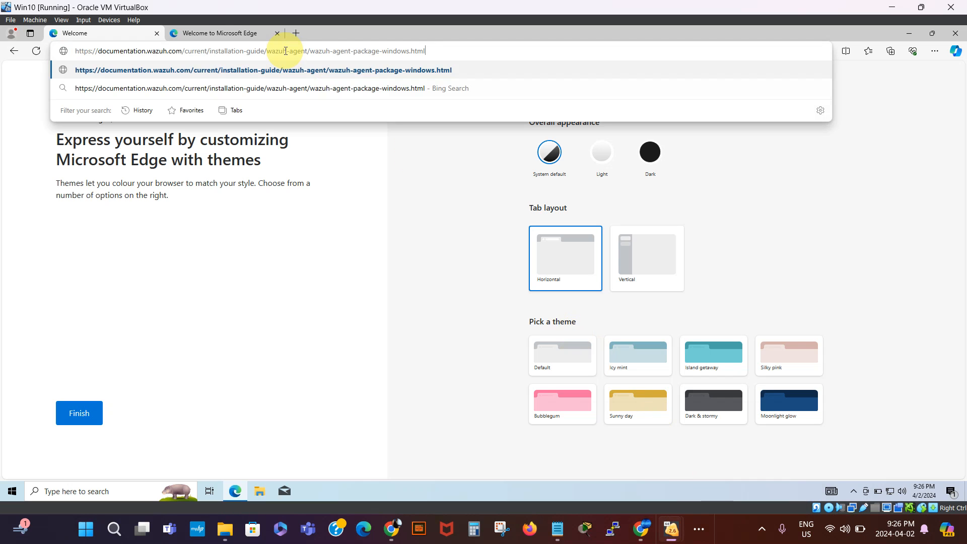
key("Return")
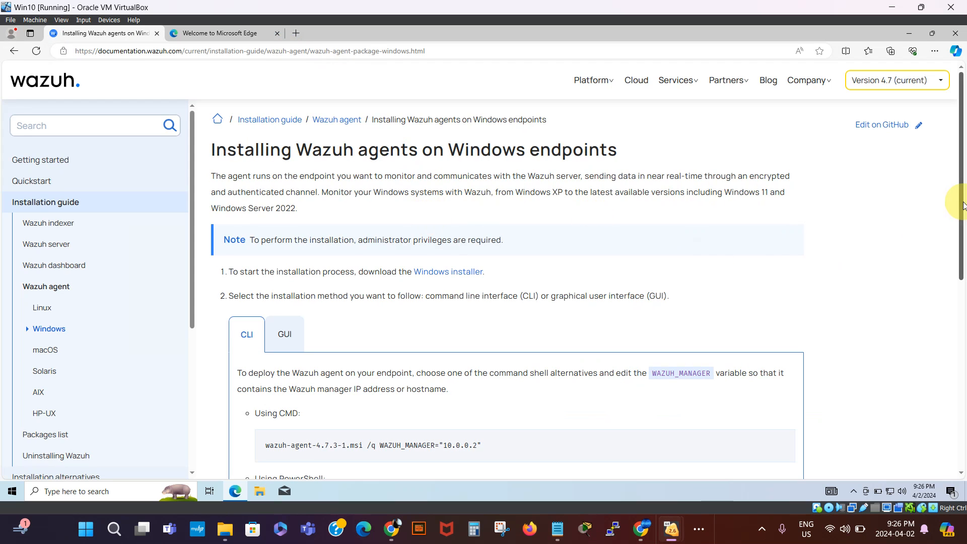
left_click_drag(962, 150, 963, 194)
left_click(289, 248)
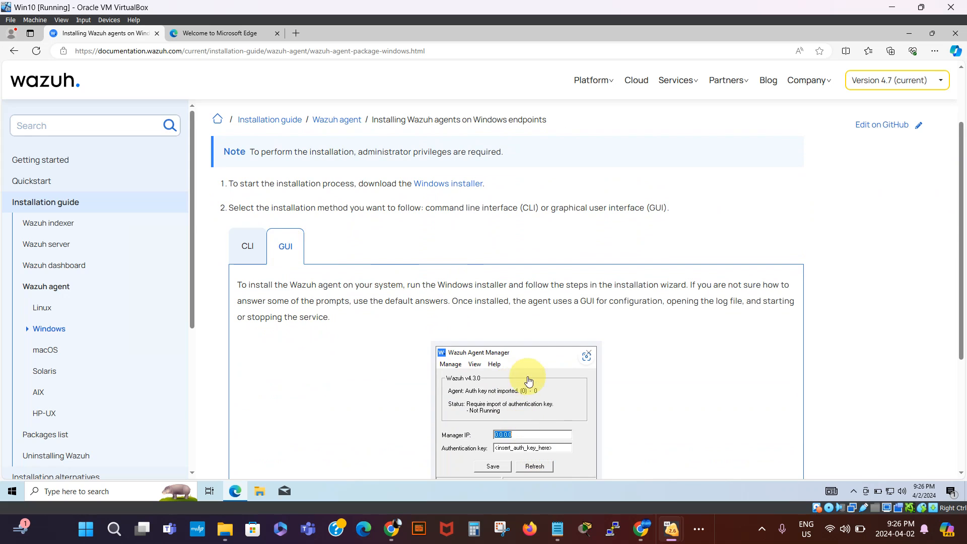
left_click(449, 184)
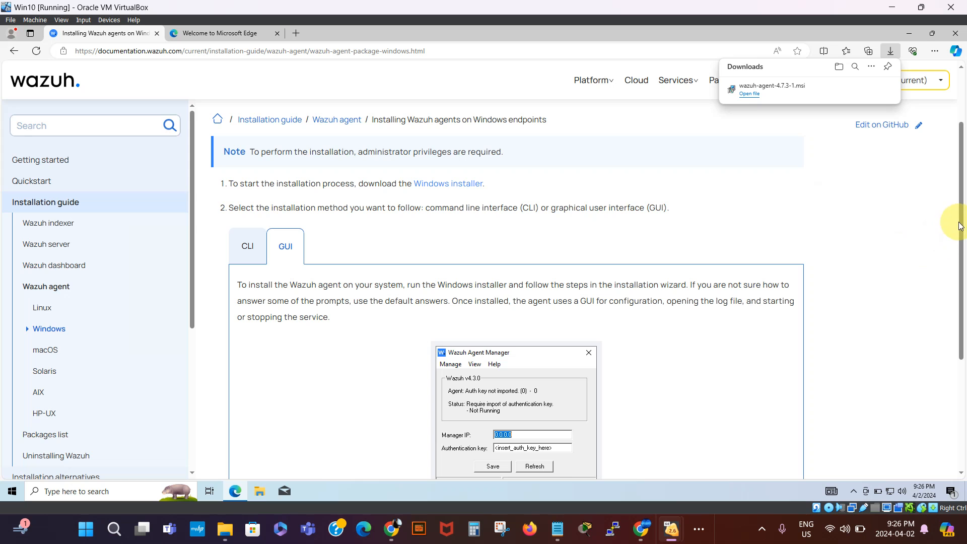
left_click_drag(962, 223, 952, 242)
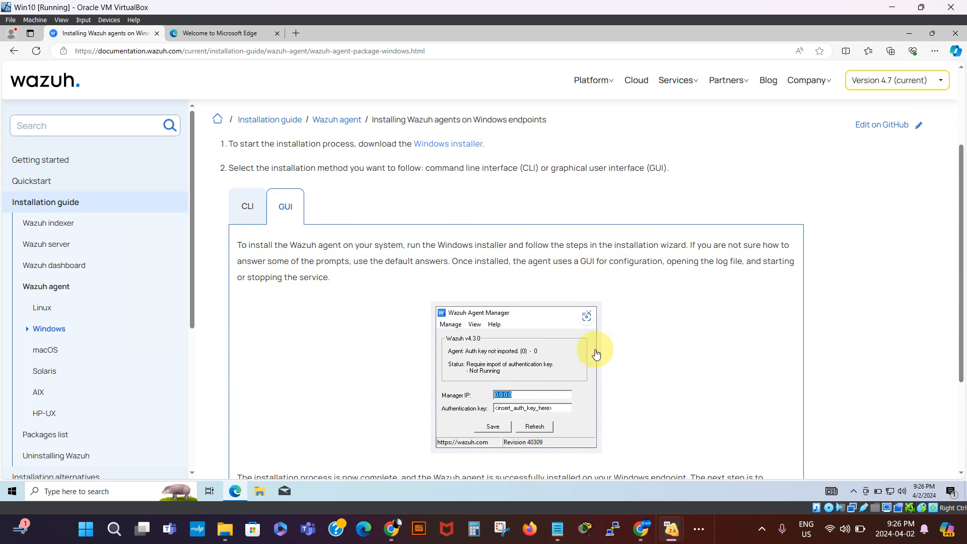
left_click(259, 494)
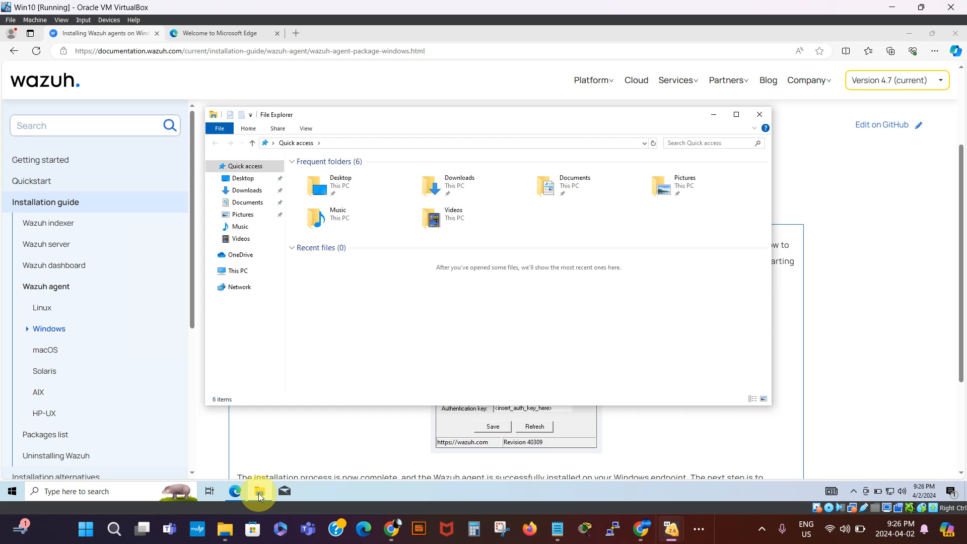
- Run wazuh-agent-4.7.3-1 from Downloads, accept the license, install and finish, approving both UAC prompts
left_click(246, 191)
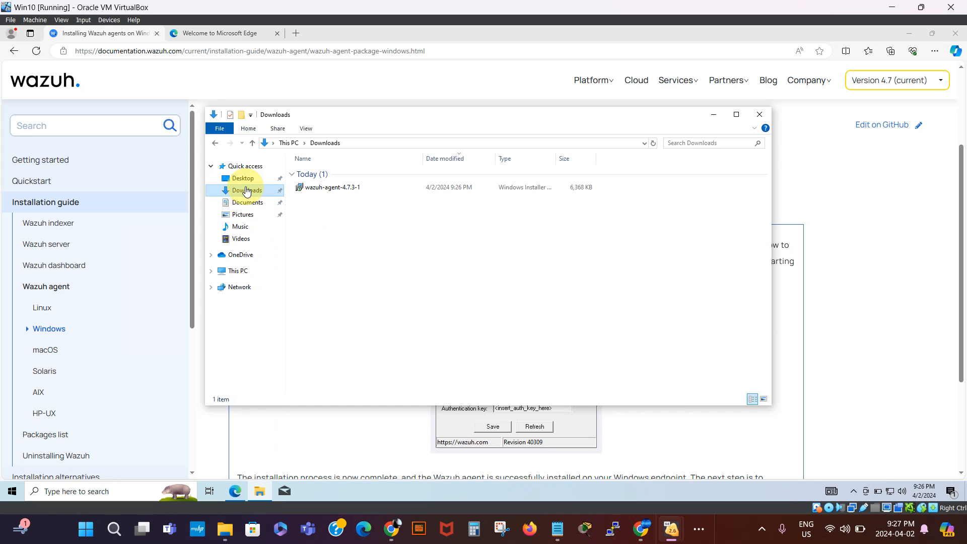
left_click(327, 189)
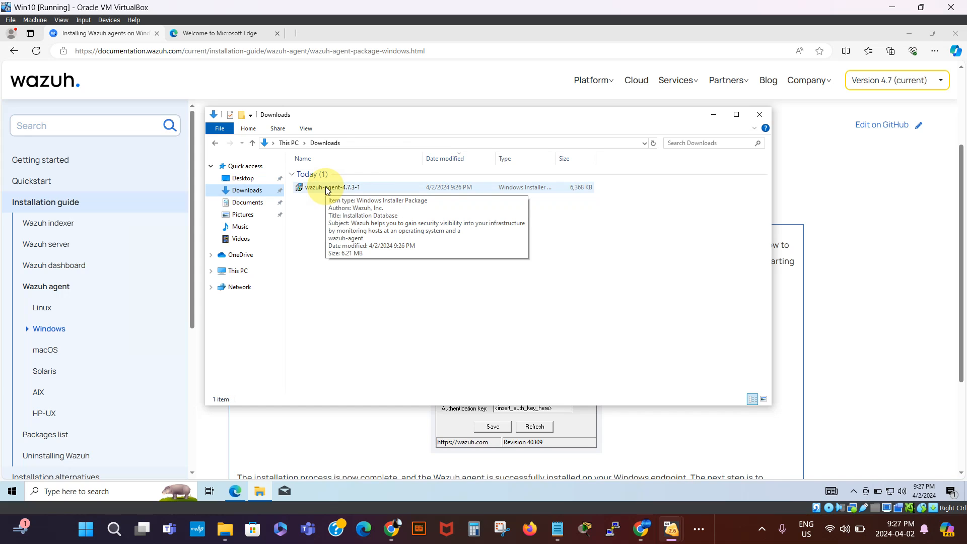
double_click(325, 187)
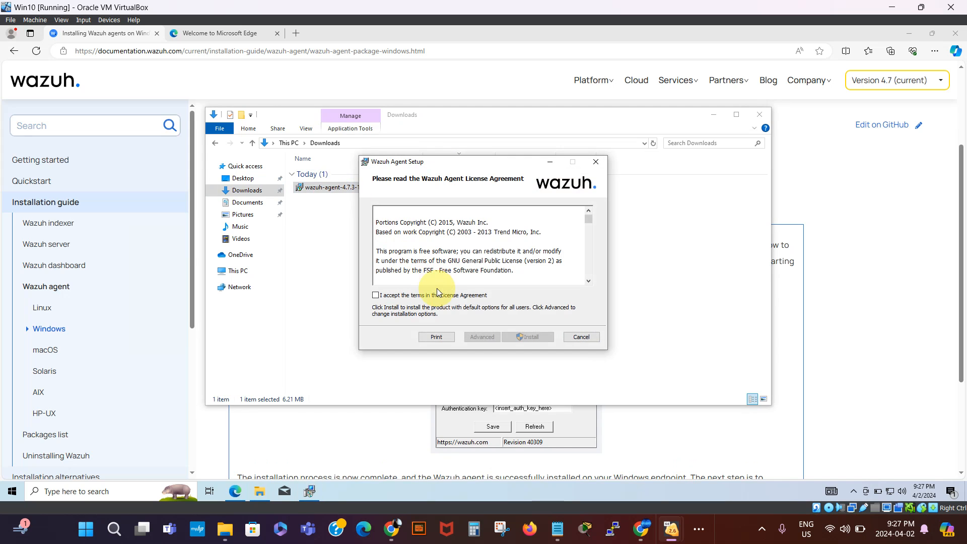
left_click(374, 296)
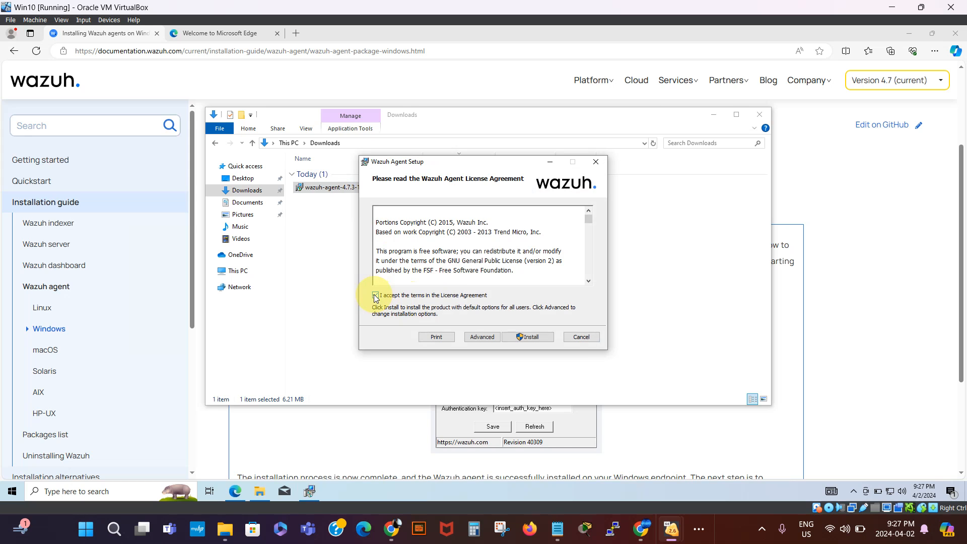
left_click(530, 337)
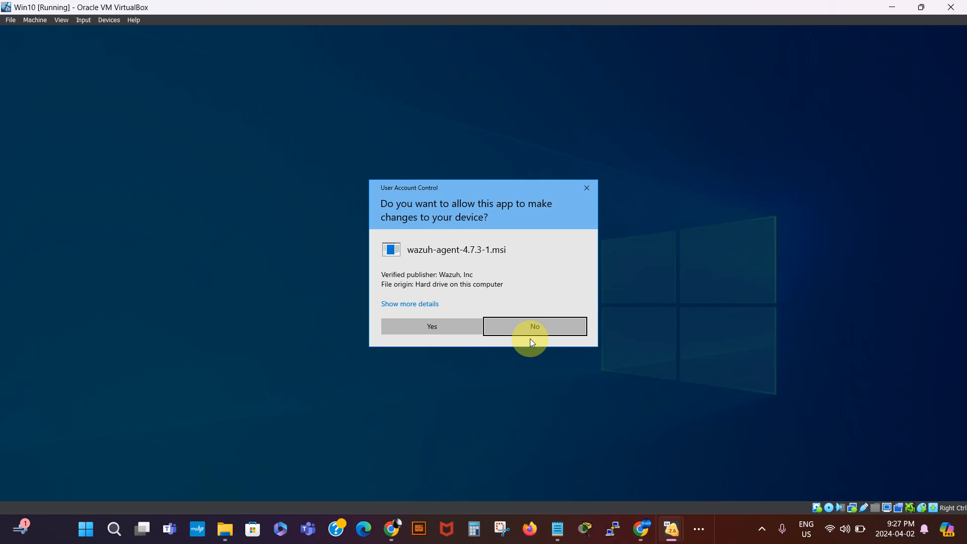
left_click(451, 326)
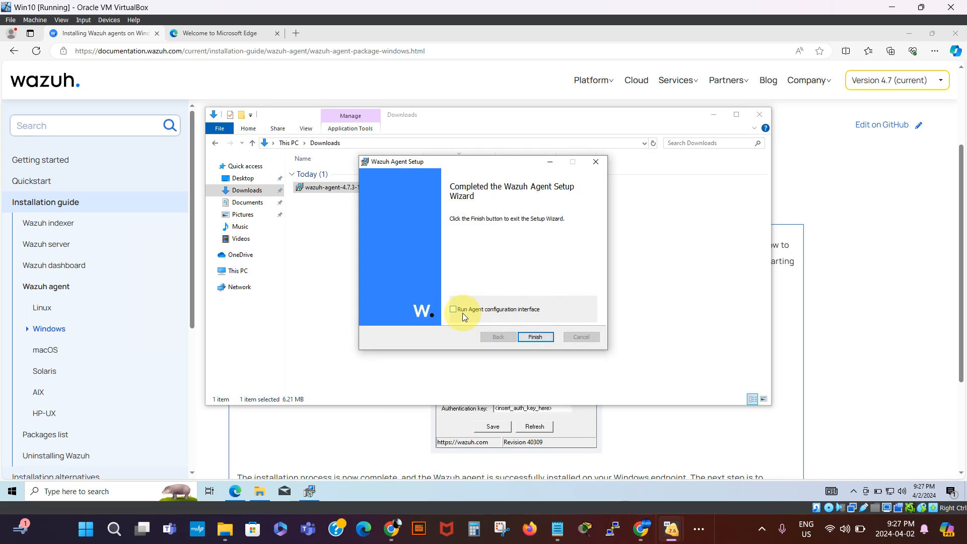
left_click(532, 336)
left_click(432, 327)
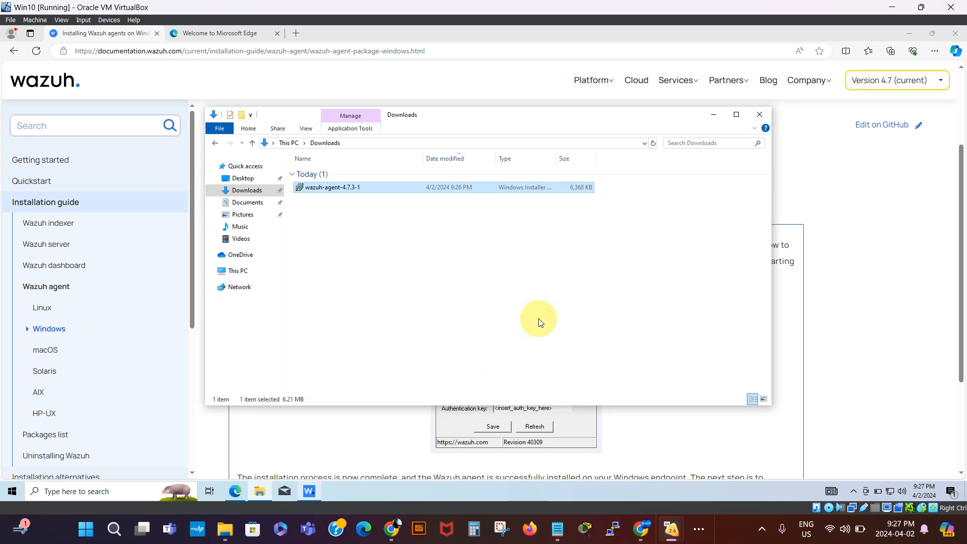
- Close the Downloads window, centre the Wazuh Agent Manager on the desktop, and switch to host Chrome
left_click(759, 114)
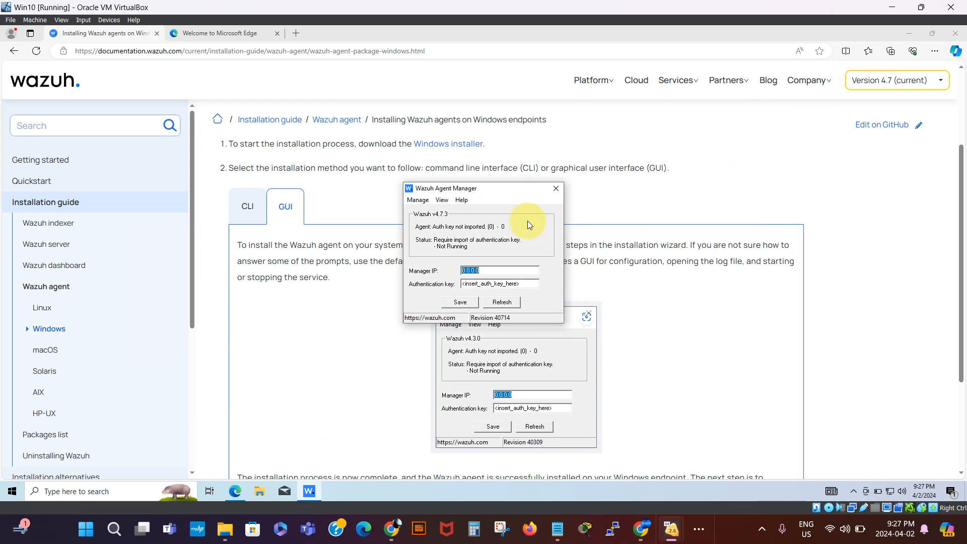
left_click_drag(509, 190, 879, 192)
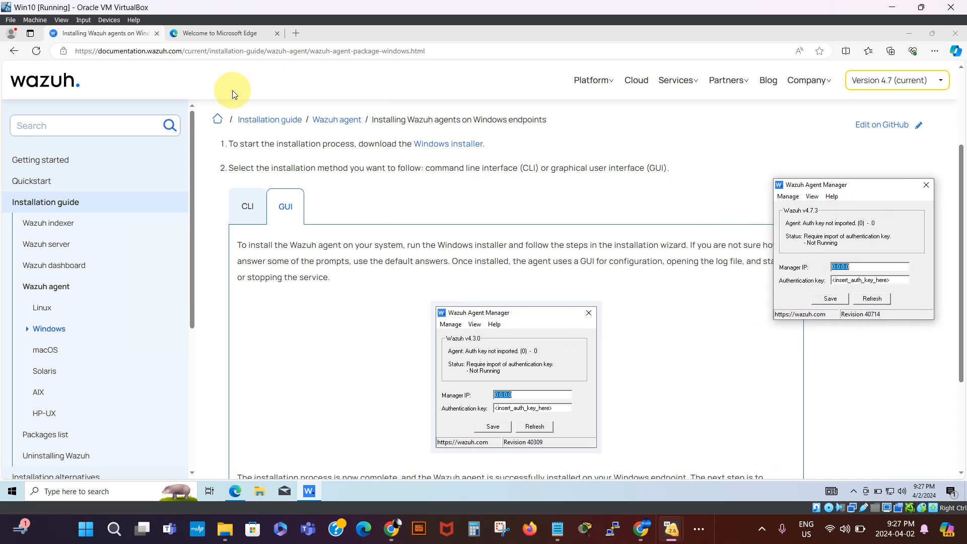
left_click(296, 33)
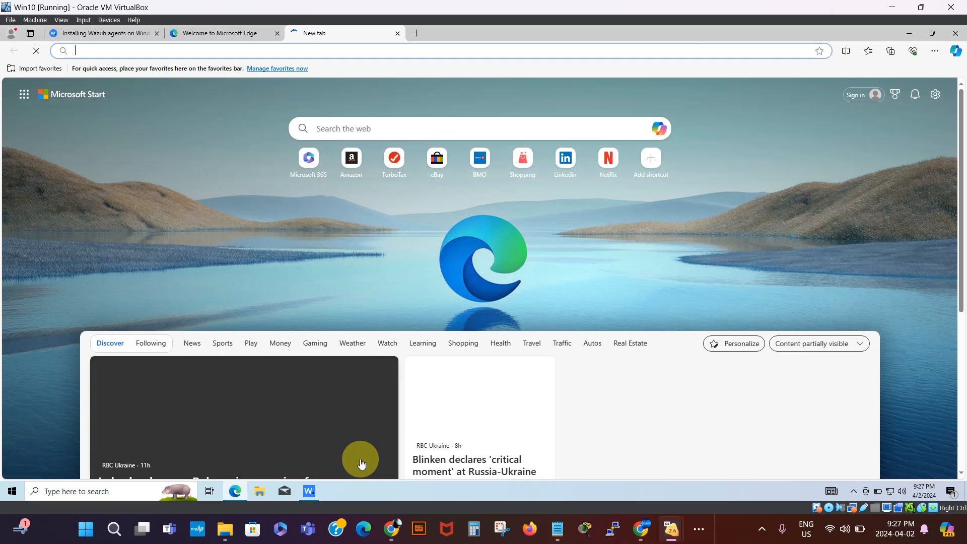
left_click(309, 491)
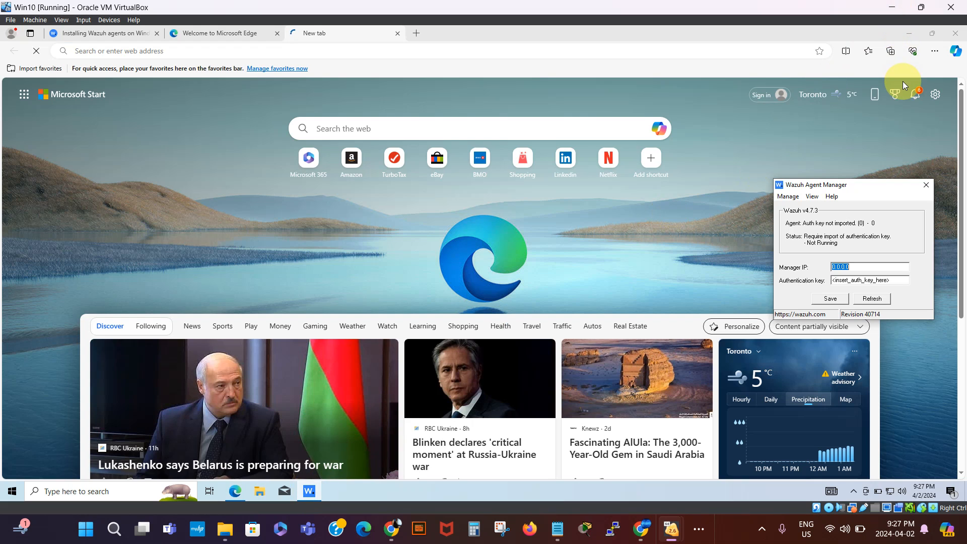
left_click(910, 34)
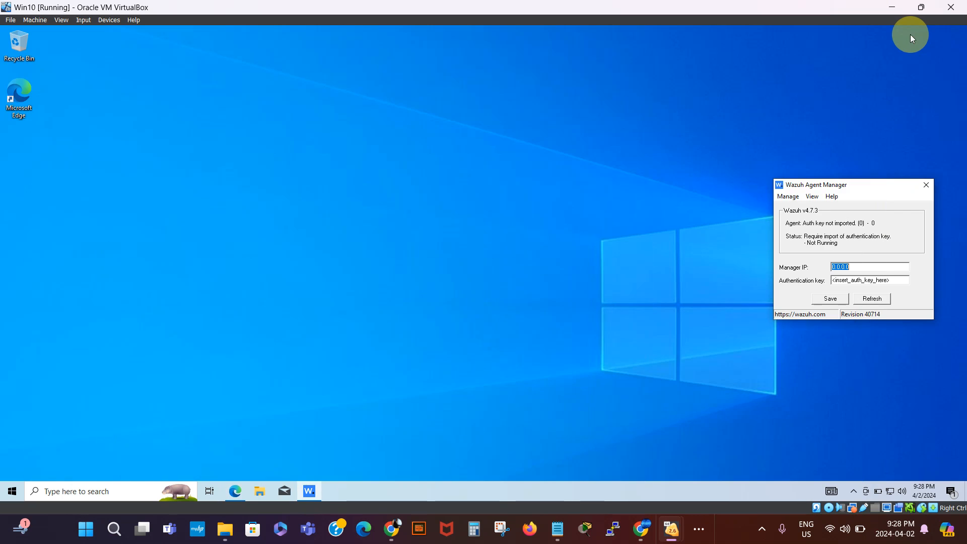
left_click_drag(880, 188, 553, 162)
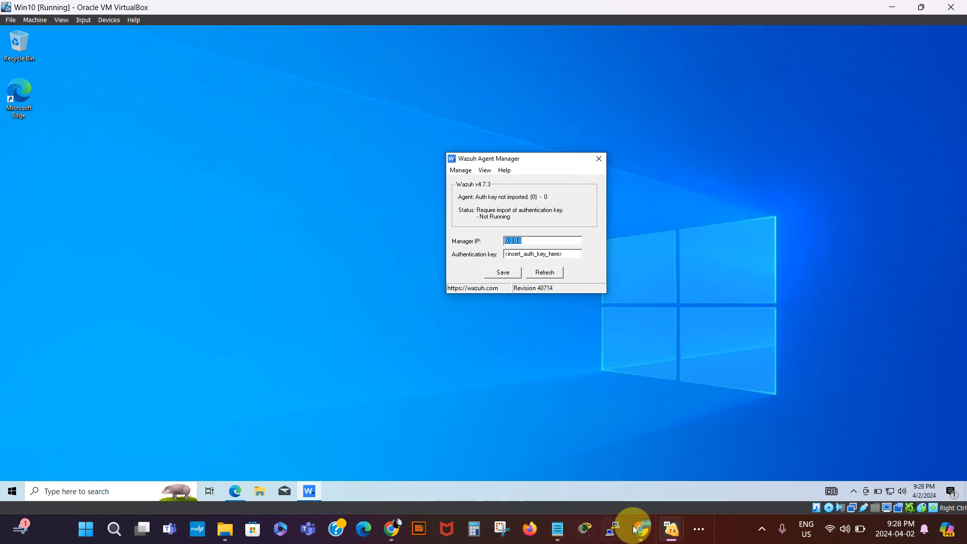
left_click(642, 537)
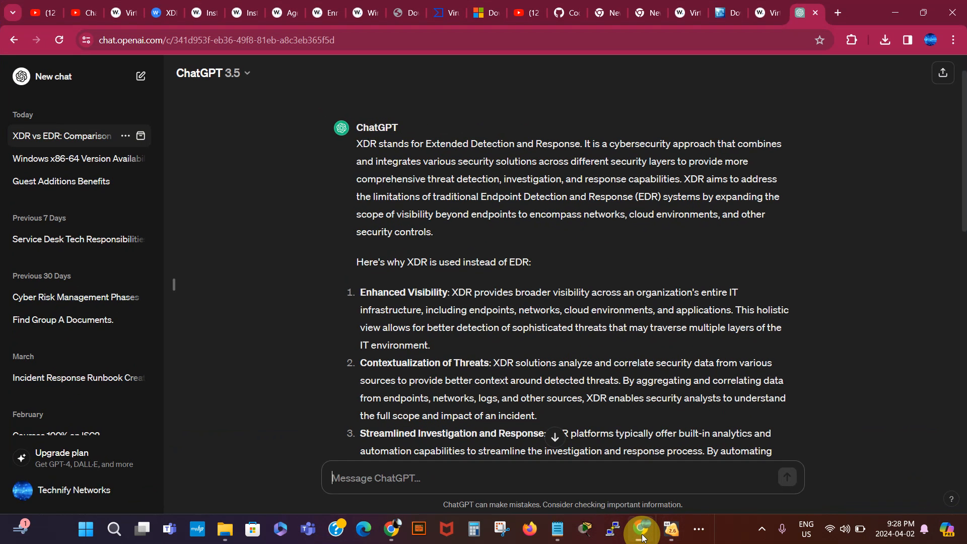
- Open a new Chrome tab and bring up the setup notes, scrolled to the credentials
left_click(836, 16)
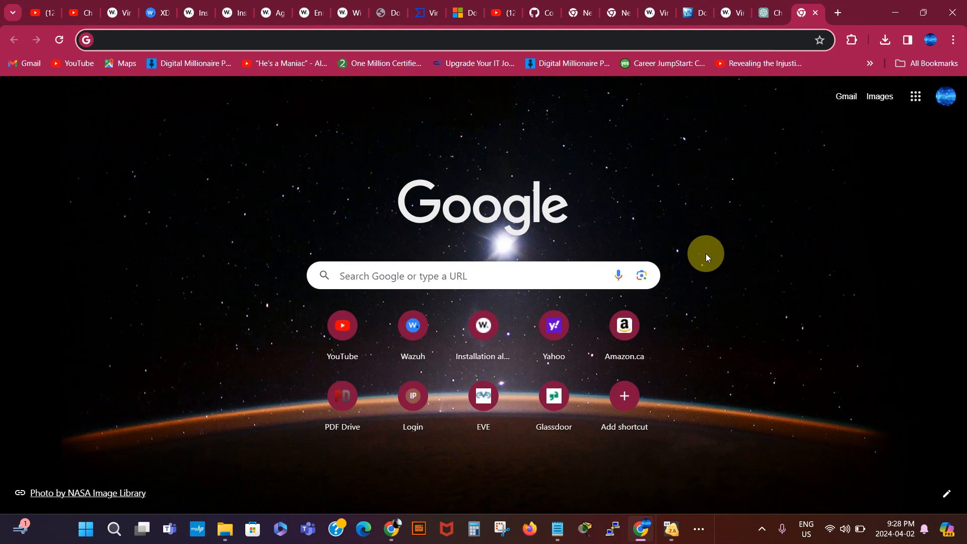
left_click(557, 530)
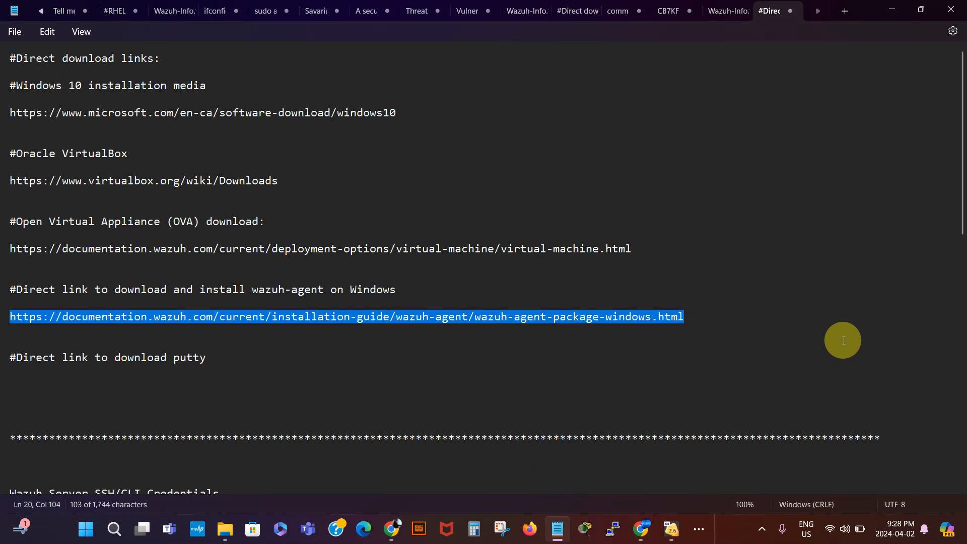
left_click(838, 341)
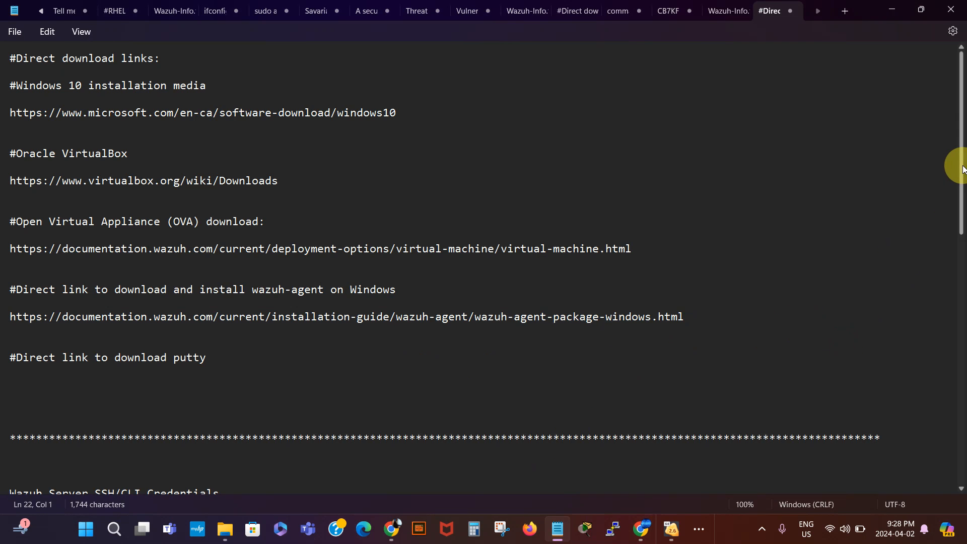
left_click_drag(961, 163, 962, 310)
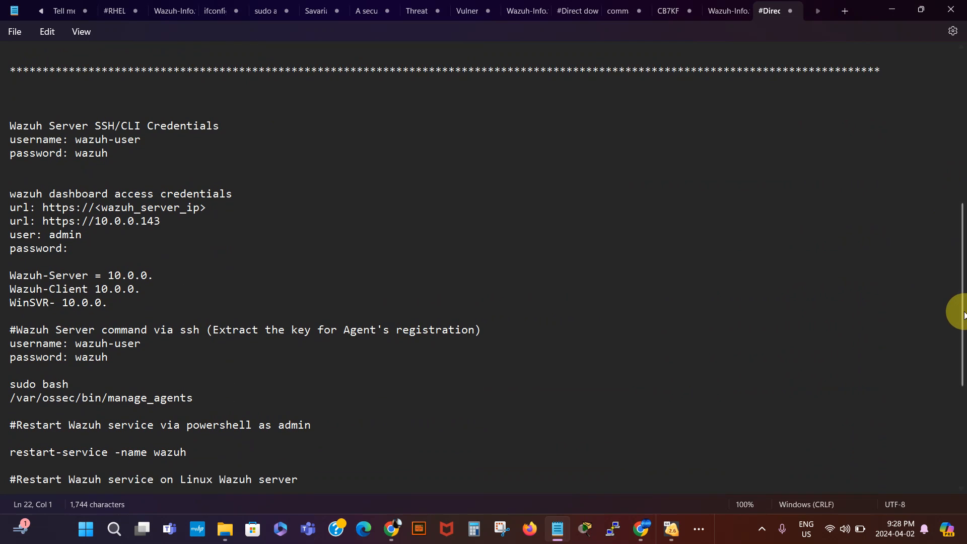
left_click_drag(961, 311, 964, 229)
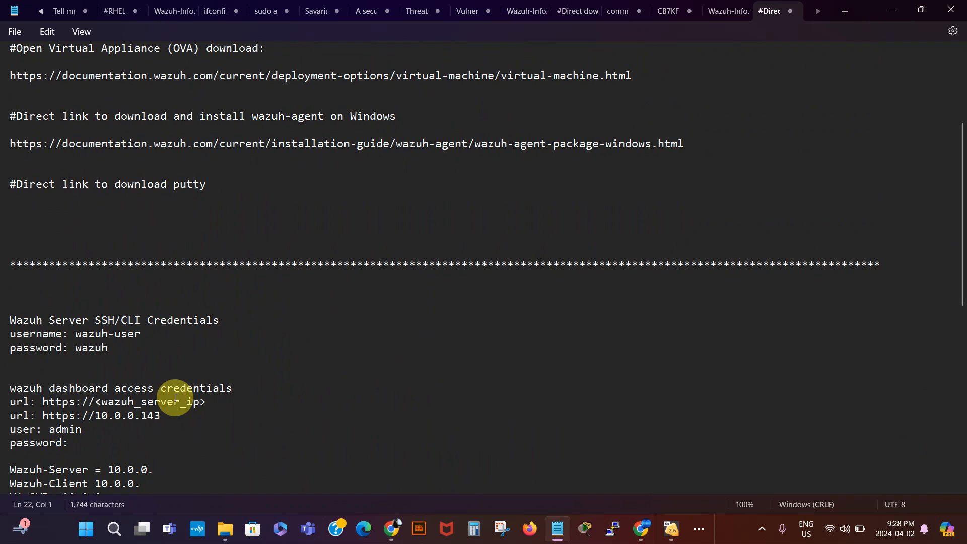
left_click_drag(160, 415, 42, 418)
key("ctrl+c")
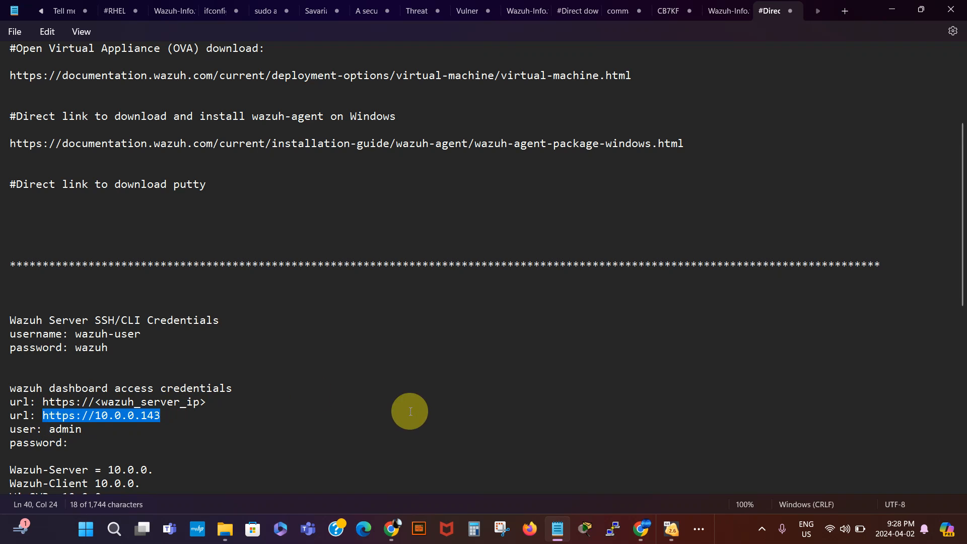
mouse_move(677, 536)
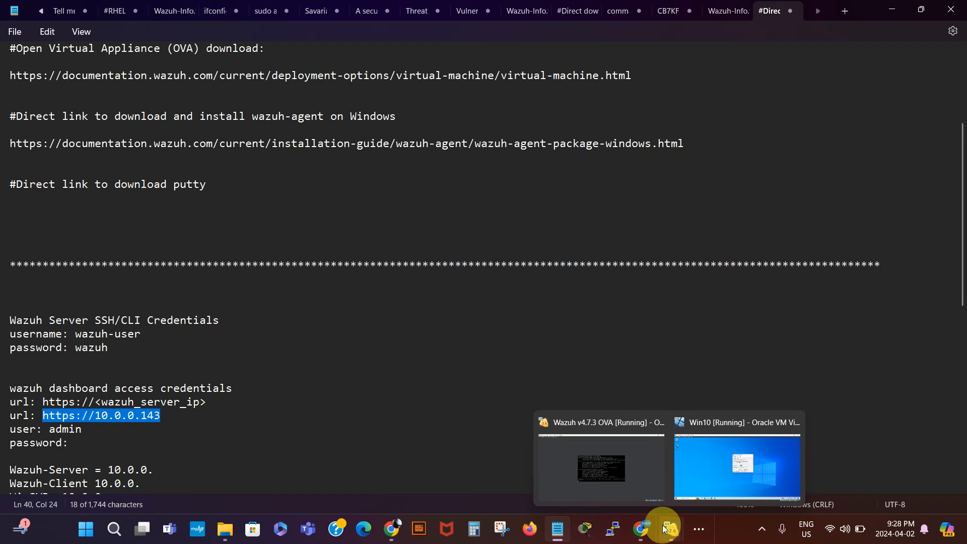
mouse_move(641, 534)
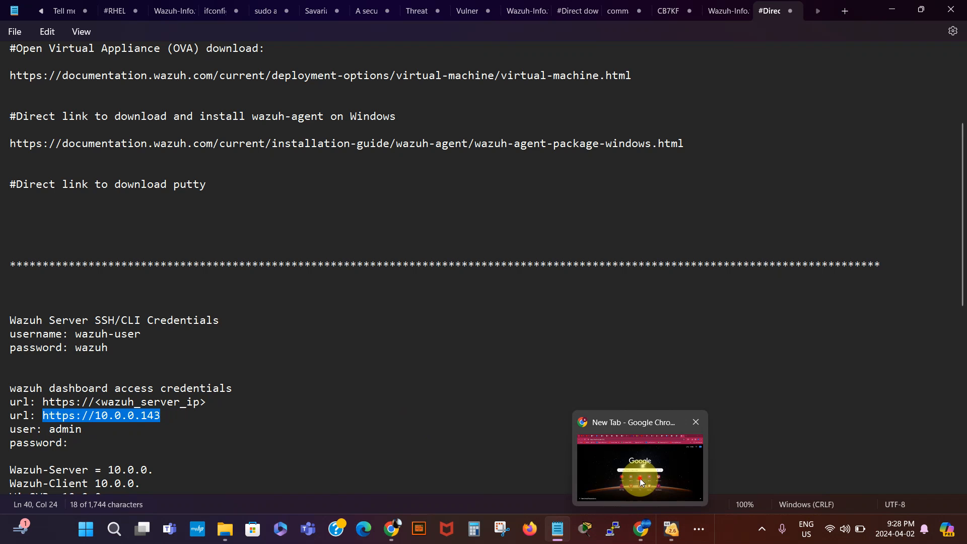
left_click(641, 534)
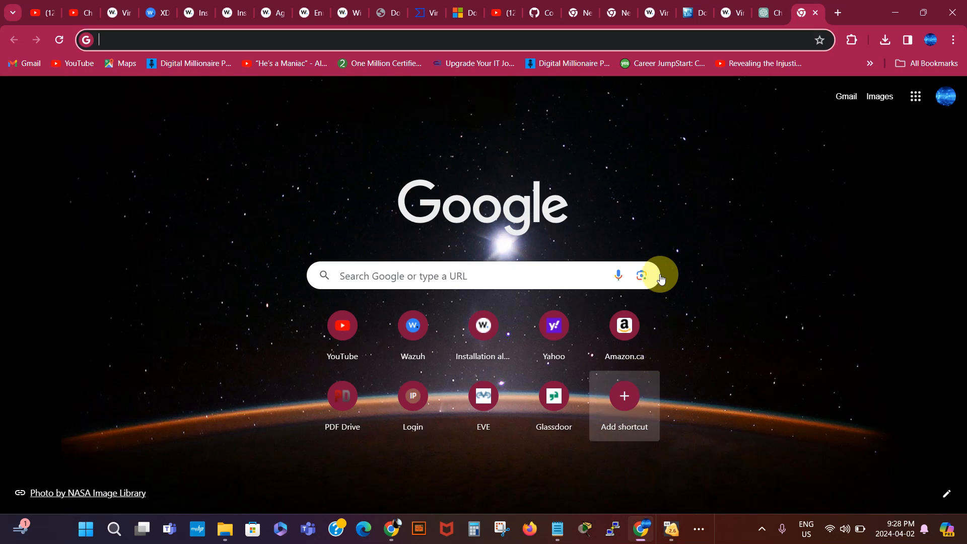
left_click(649, 40)
key("ctrl+v")
key("Return")
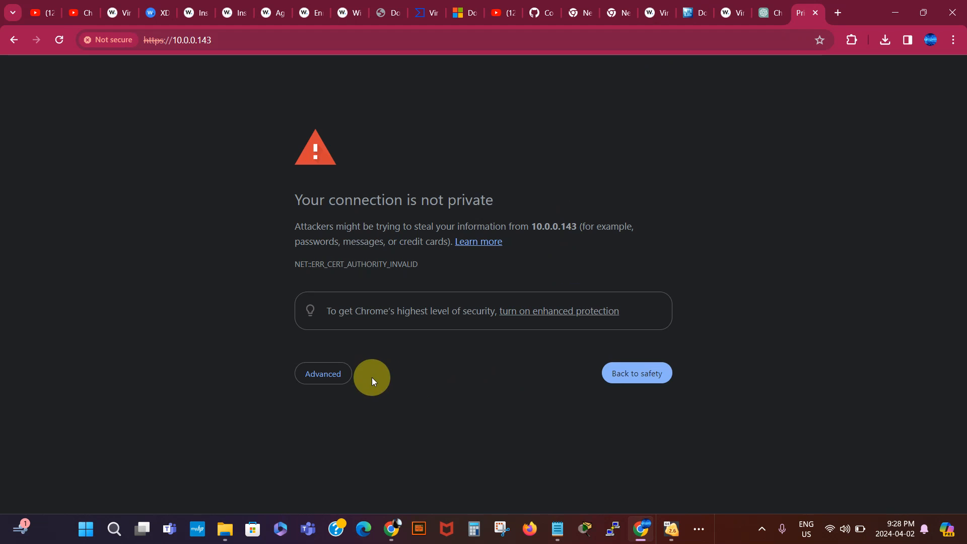
left_click(323, 375)
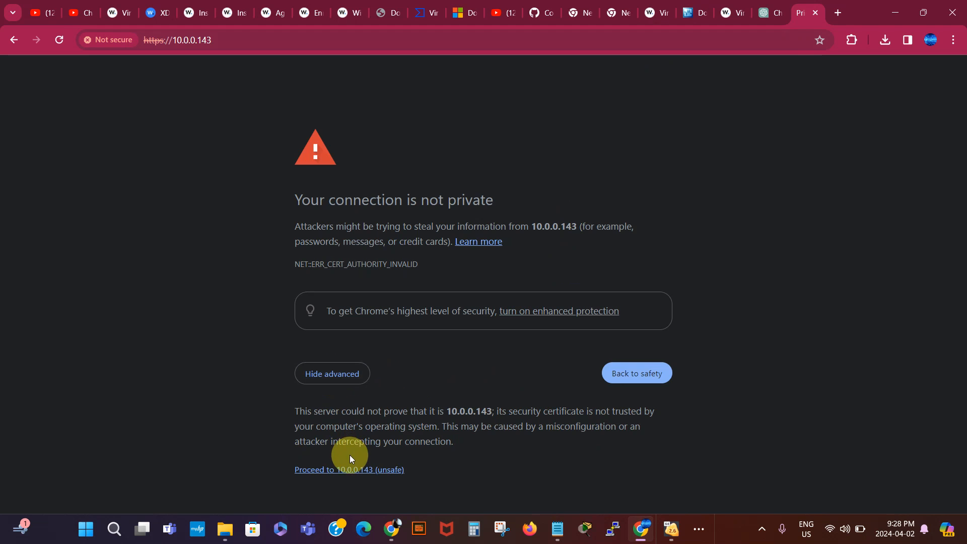
left_click(350, 470)
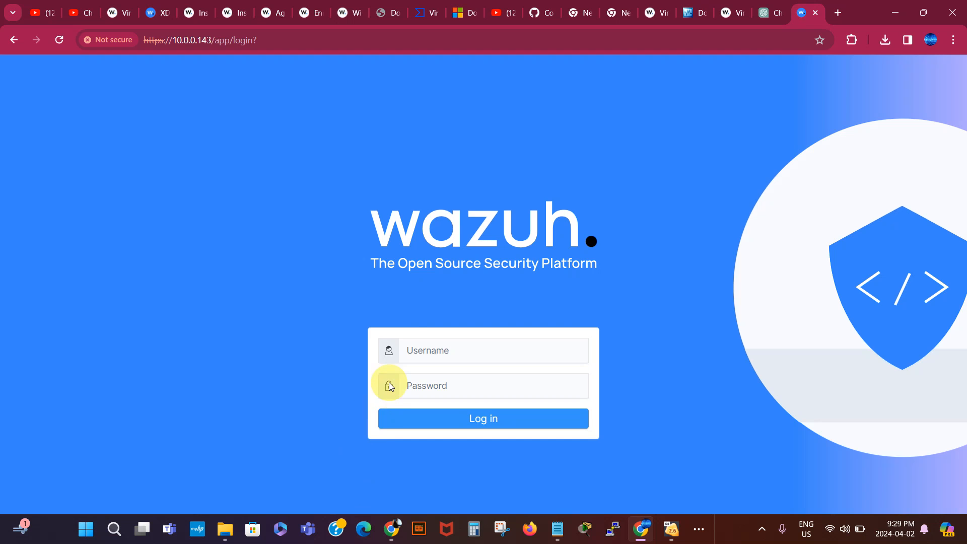
- Log in to the Wazuh dashboard with the admin account, dismiss Chrome's warning, then return to the Win10 VM
left_click(421, 351)
type("admin")
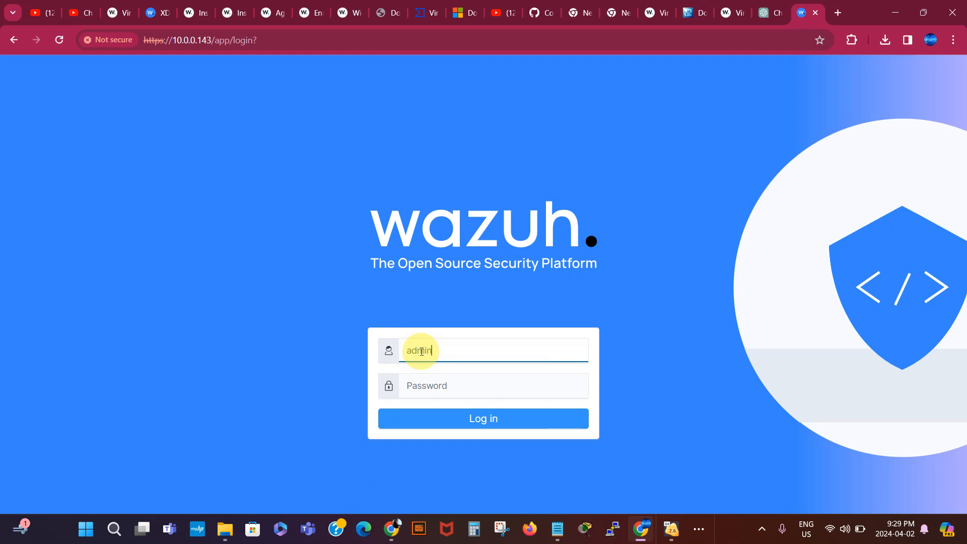
key("Tab")
type("adm")
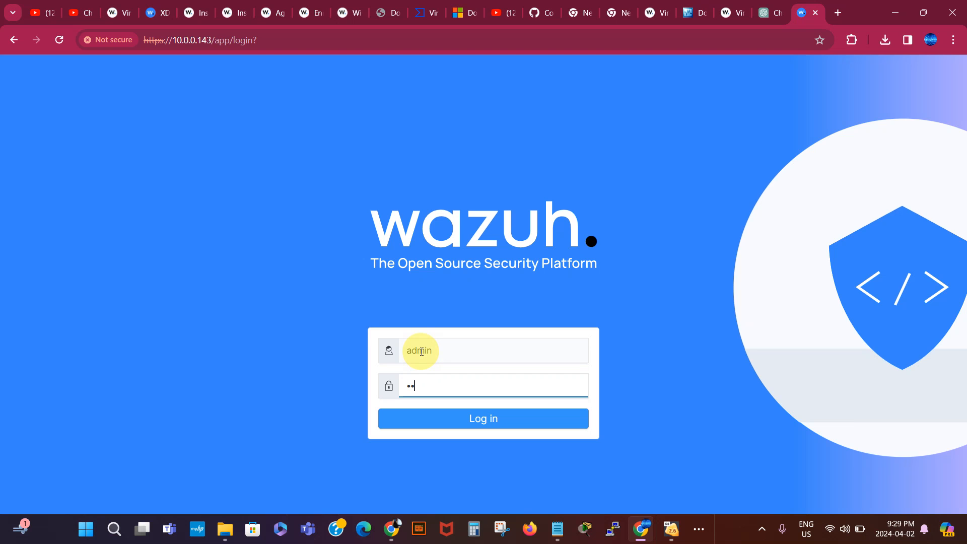
type("in")
key("Return")
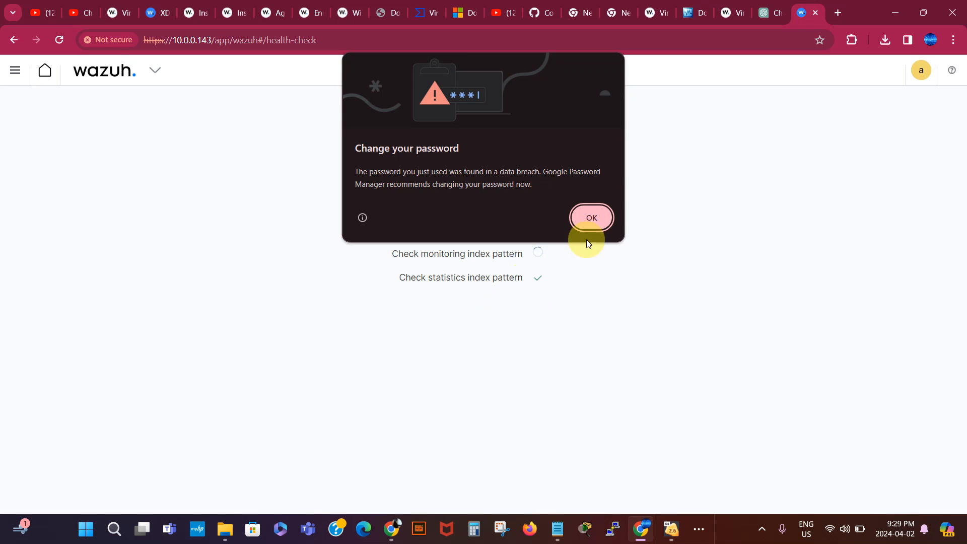
left_click(592, 219)
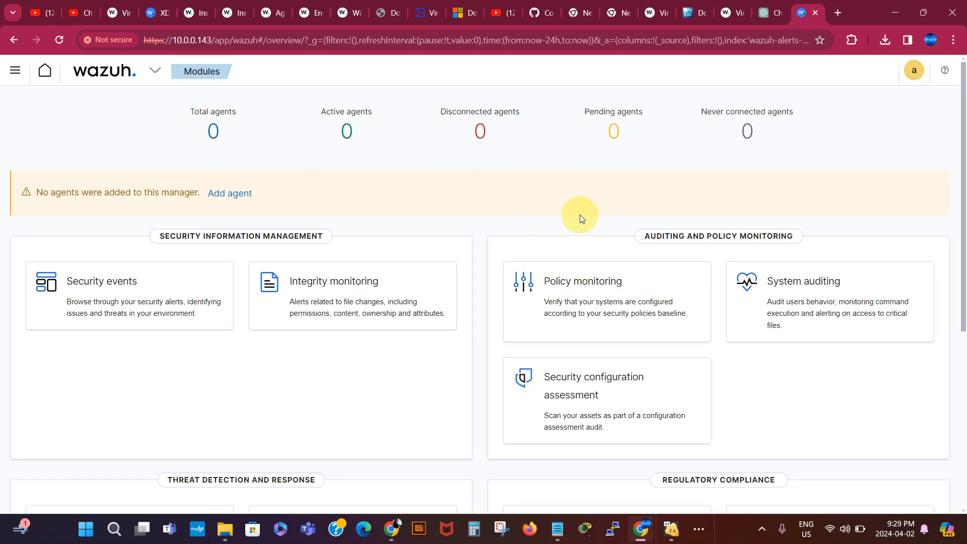
left_click(674, 531)
left_click(711, 452)
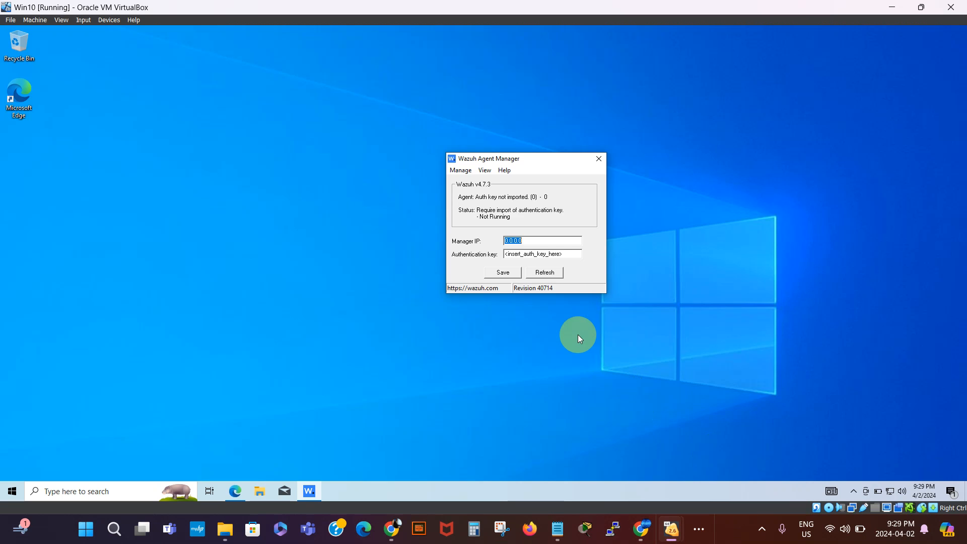
- Replace the Manager IP 0.0.0.0 with 10.0.0.143 in the Wazuh Agent Manager
left_click(543, 235)
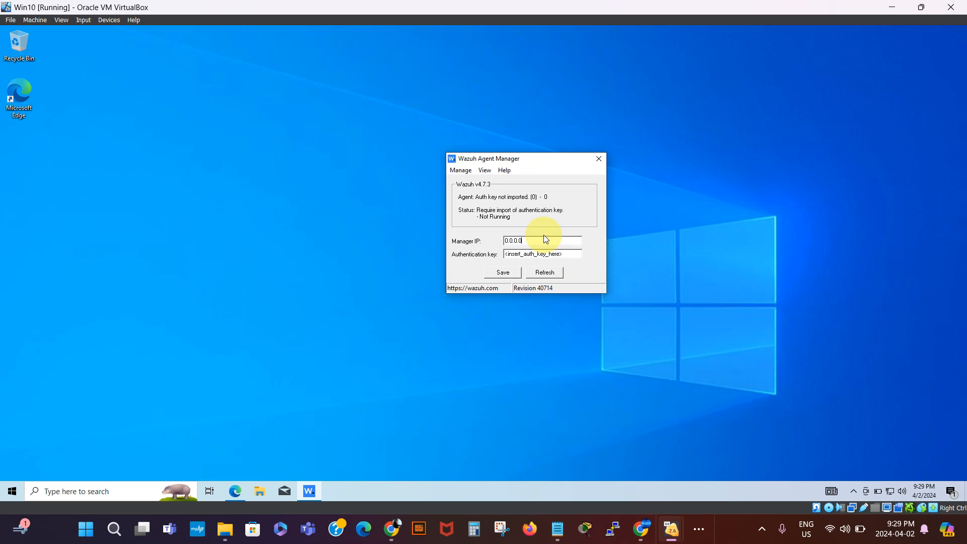
double_click(528, 242)
type("1")
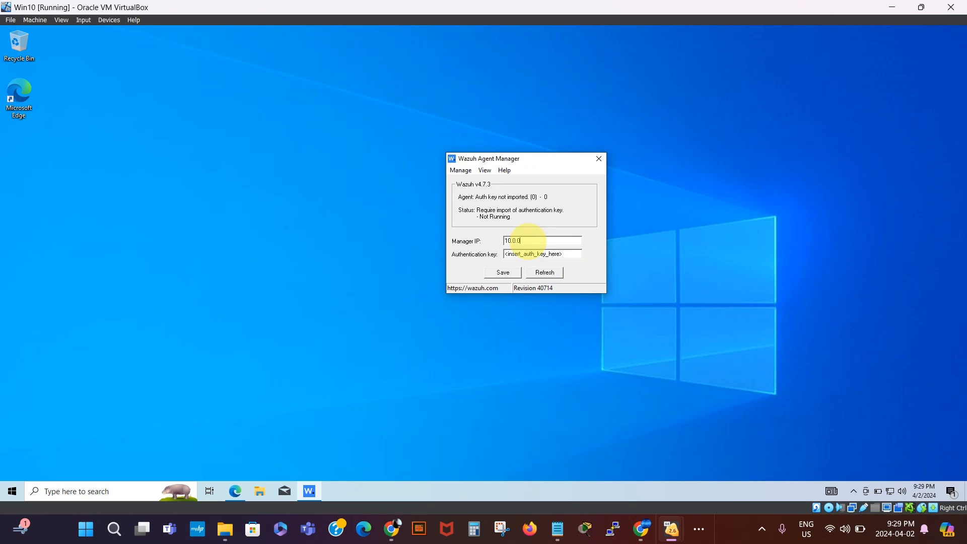
type("0.0.0.143")
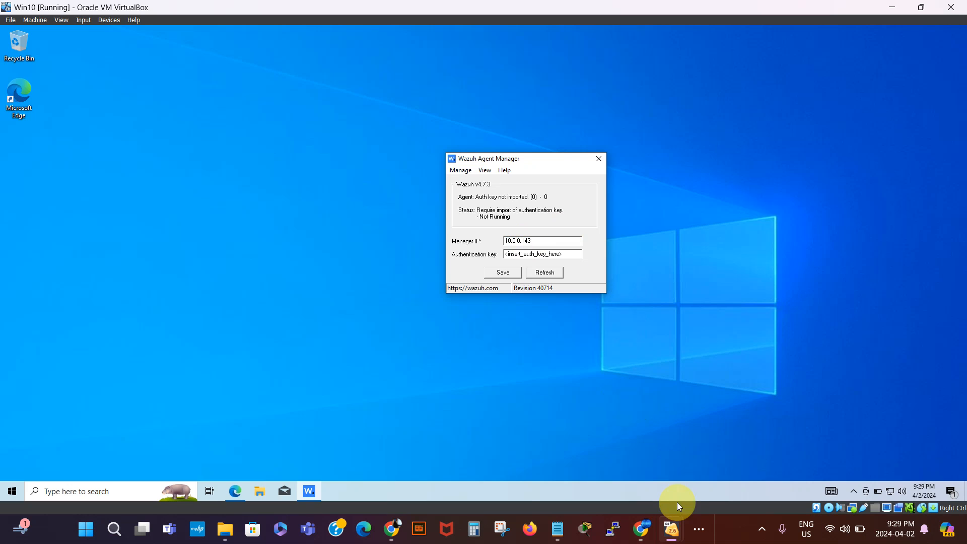
- Check the VirtualBox Manager window, then go back to the Win10 VM desktop
mouse_move(673, 532)
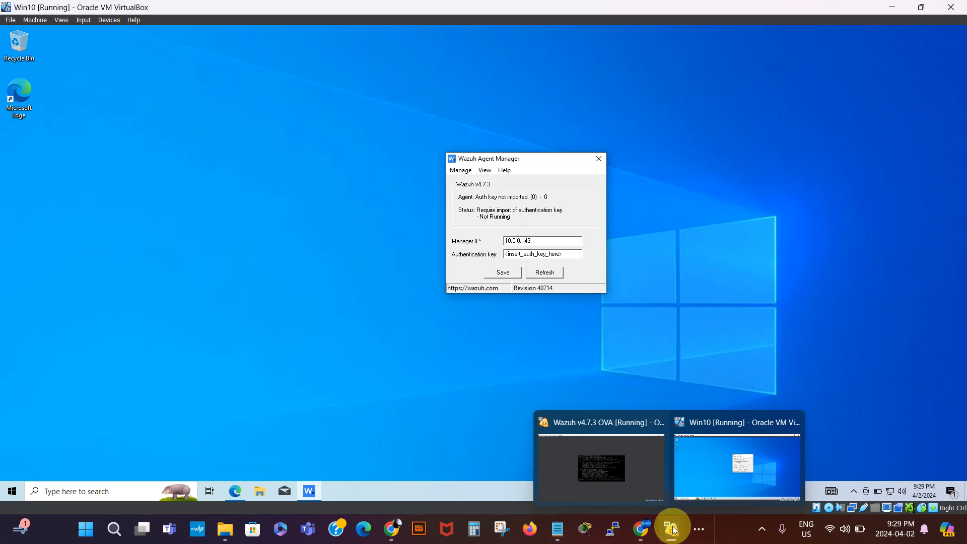
left_click(698, 533)
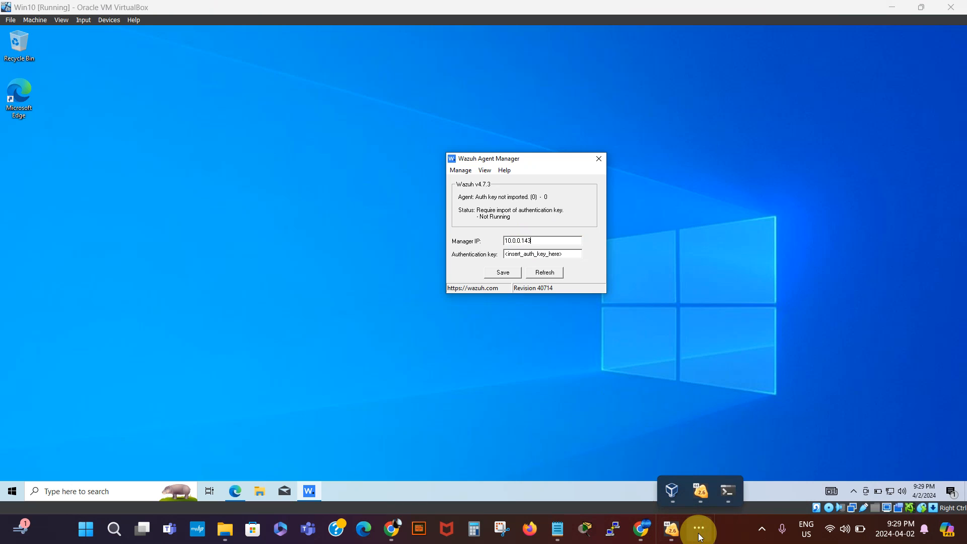
left_click(672, 498)
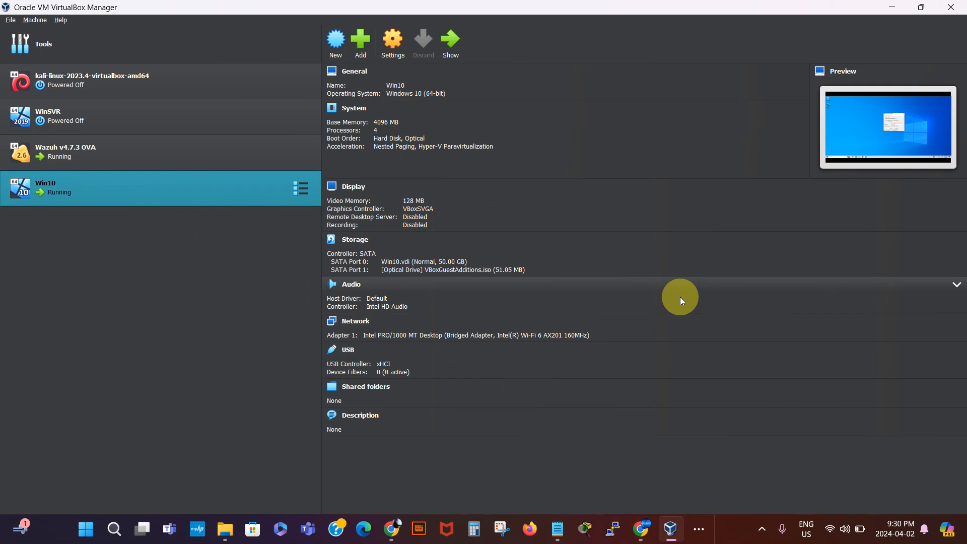
left_click(696, 533)
mouse_move(702, 495)
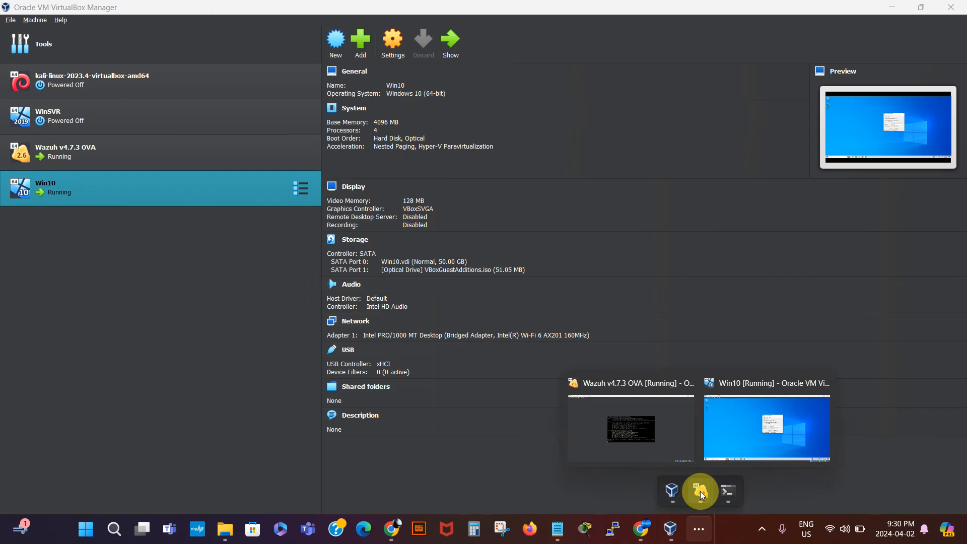
left_click(736, 442)
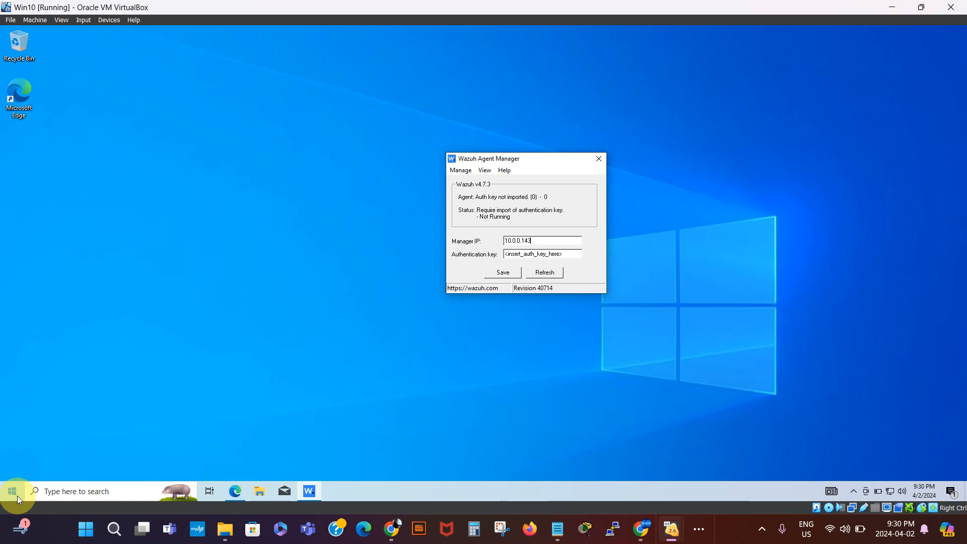
- Open Command Prompt in the Win10 VM and run ipconfig /all
left_click(56, 493)
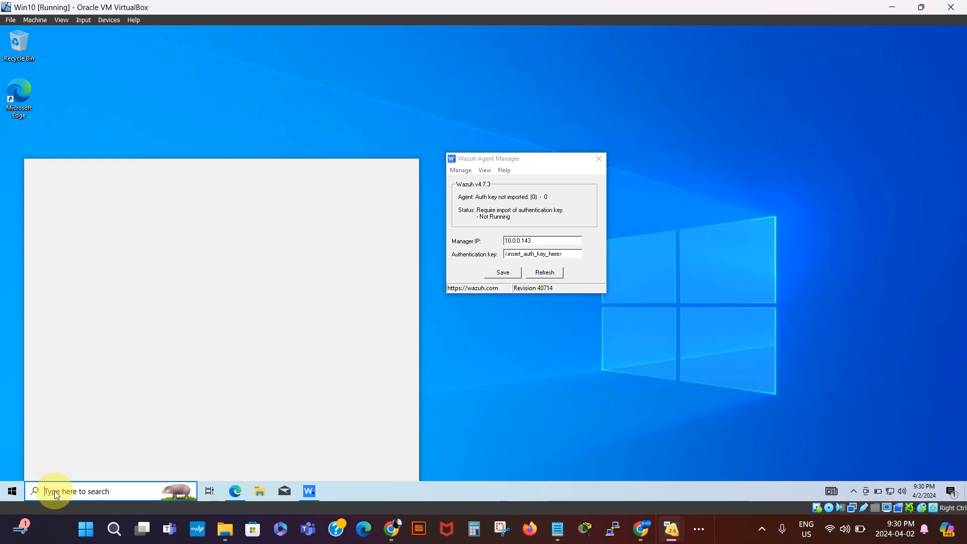
type("cmd")
key("Return")
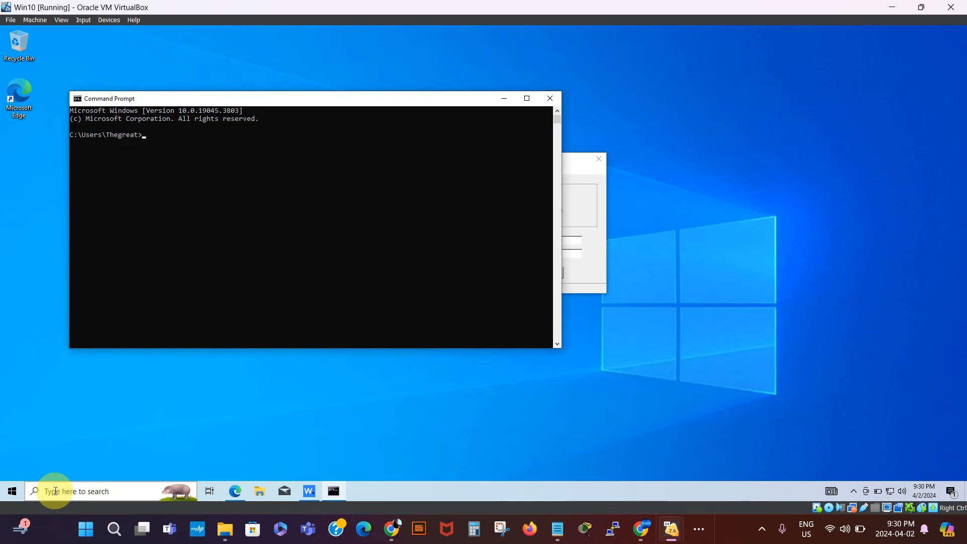
type("ipconfig /all")
key("Return")
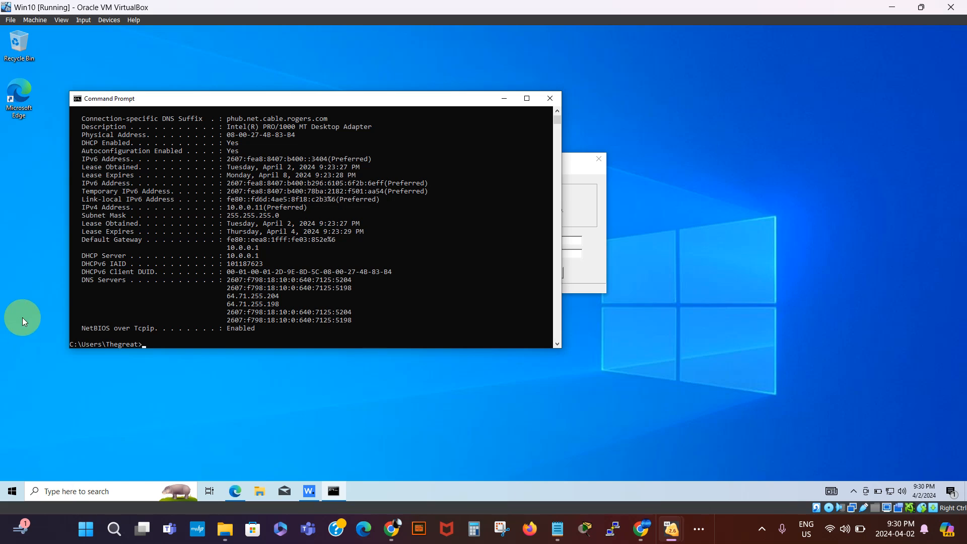
- Select and copy the VM's IPv4 address 10.0.0.11
left_click(262, 207)
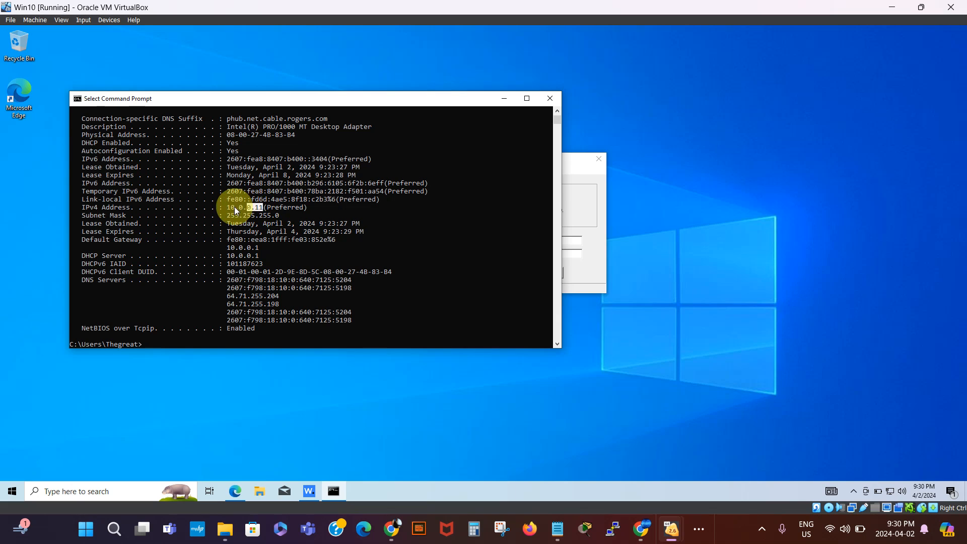
left_click_drag(234, 211, 229, 210)
key("ctrl+c")
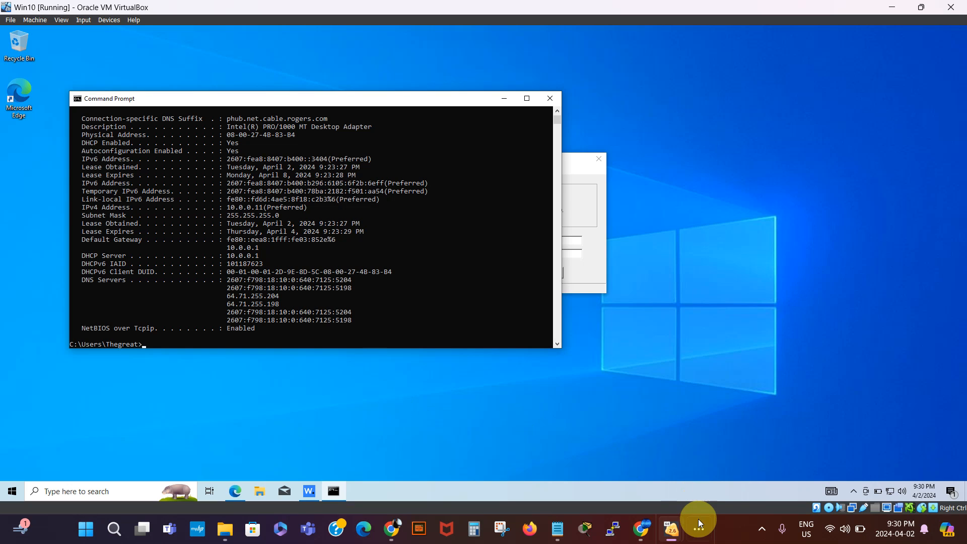
- Check in VirtualBox Manager that Win10's network adapter is set to Bridged Adapter
mouse_move(671, 526)
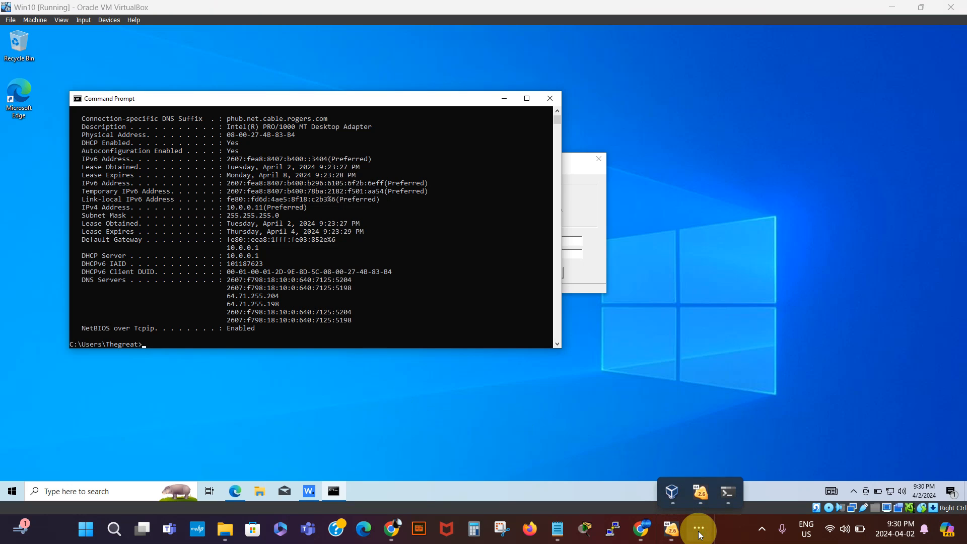
left_click(672, 492)
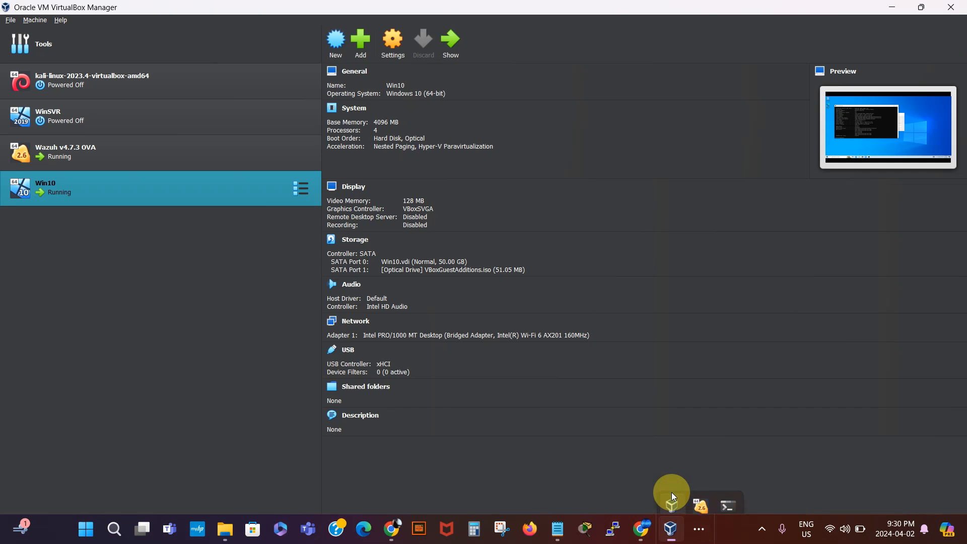
left_click(392, 43)
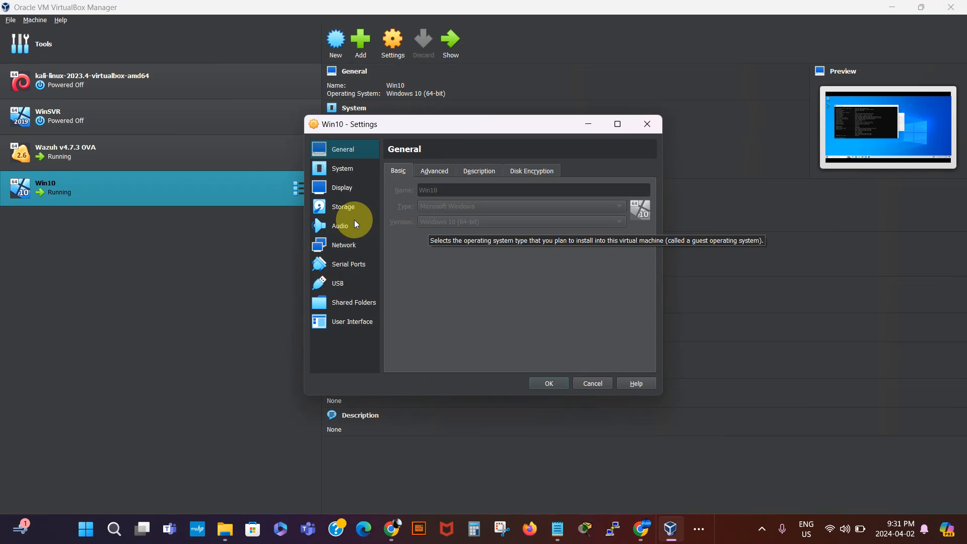
left_click(347, 247)
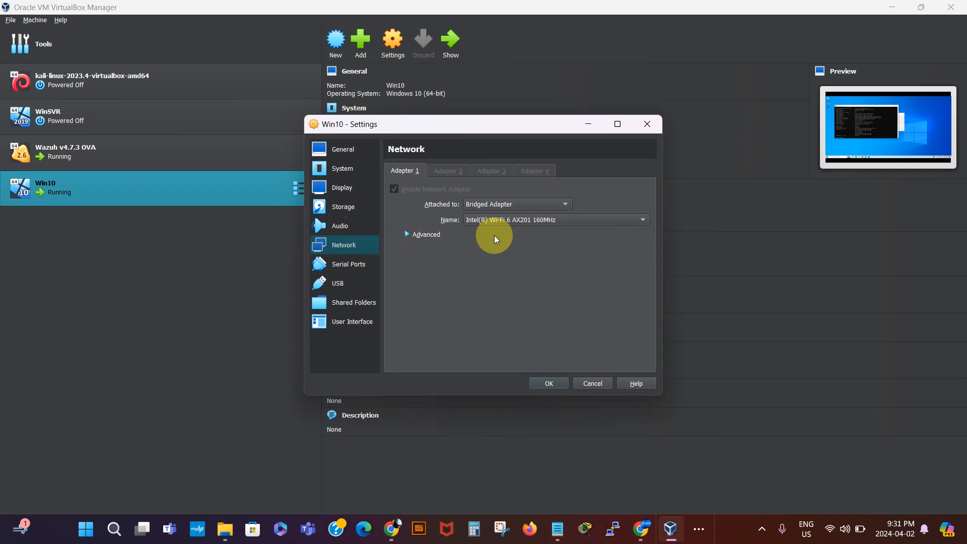
left_click(548, 384)
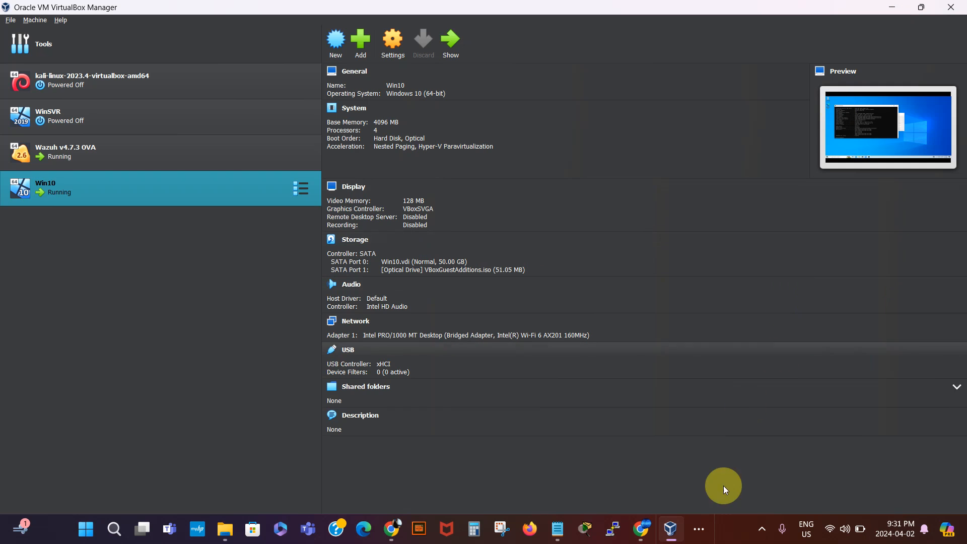
- Switch back to the Win10 VM window, then bring up the Notepad notes
left_click(705, 532)
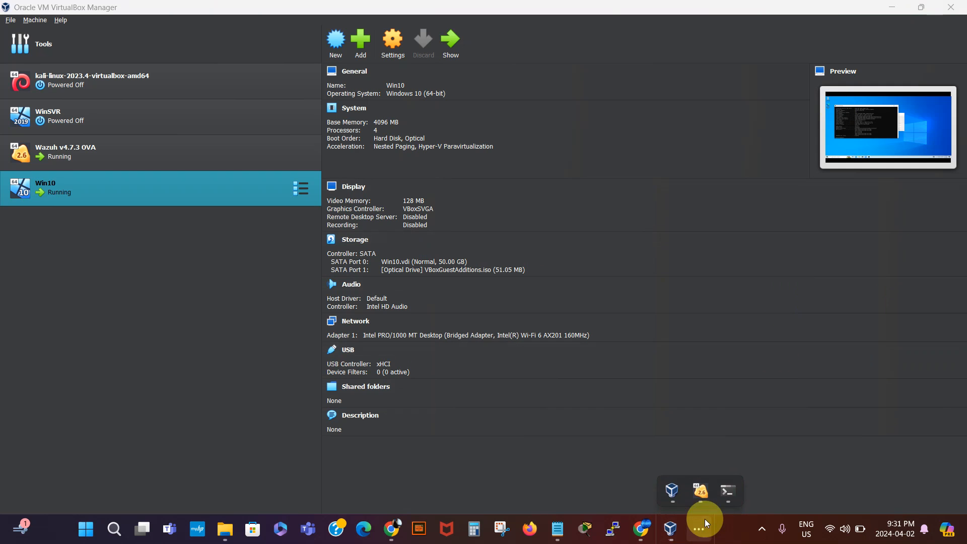
mouse_move(705, 498)
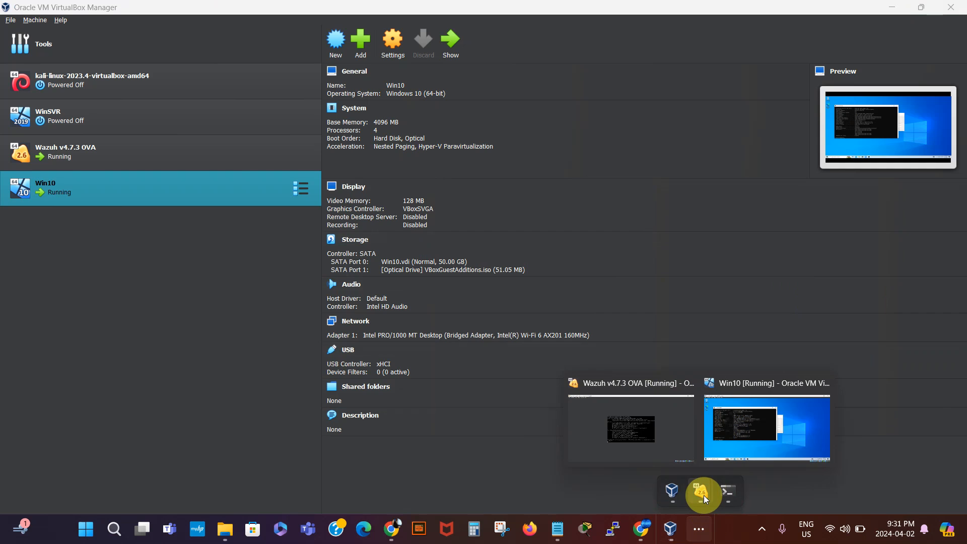
left_click(744, 431)
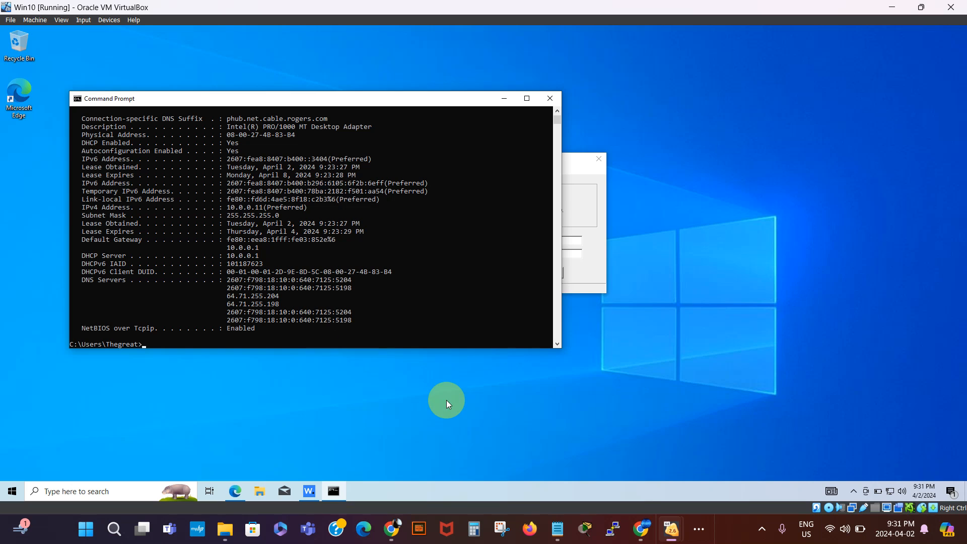
left_click(557, 529)
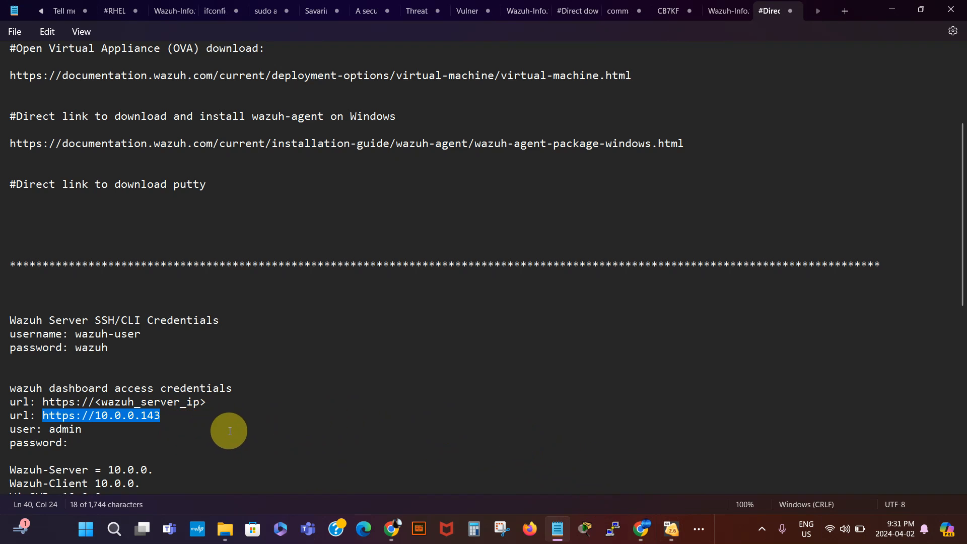
- Fill in Wazuh-Client as 10.0.0.11 and Wazuh-Server as 10.0.0.143 in the notes
left_click(233, 416)
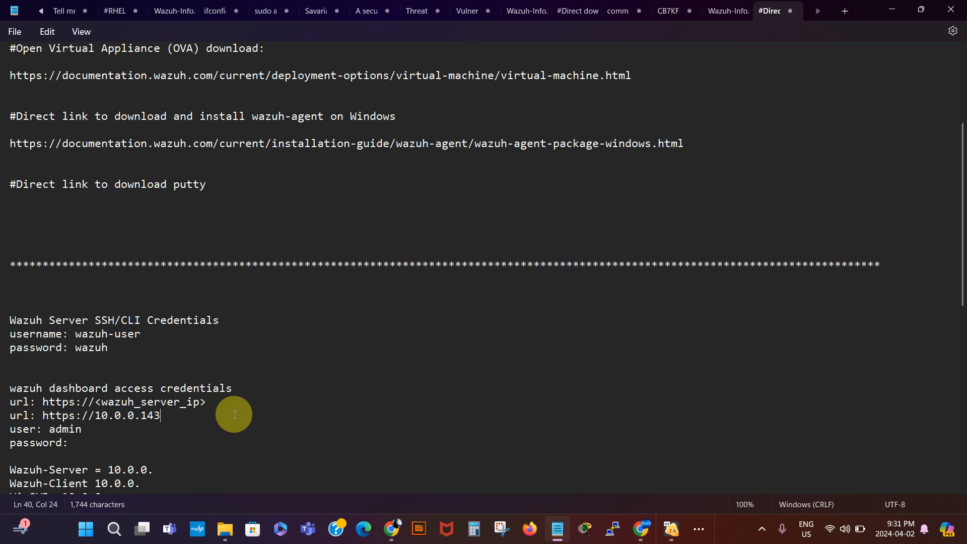
left_click(140, 484)
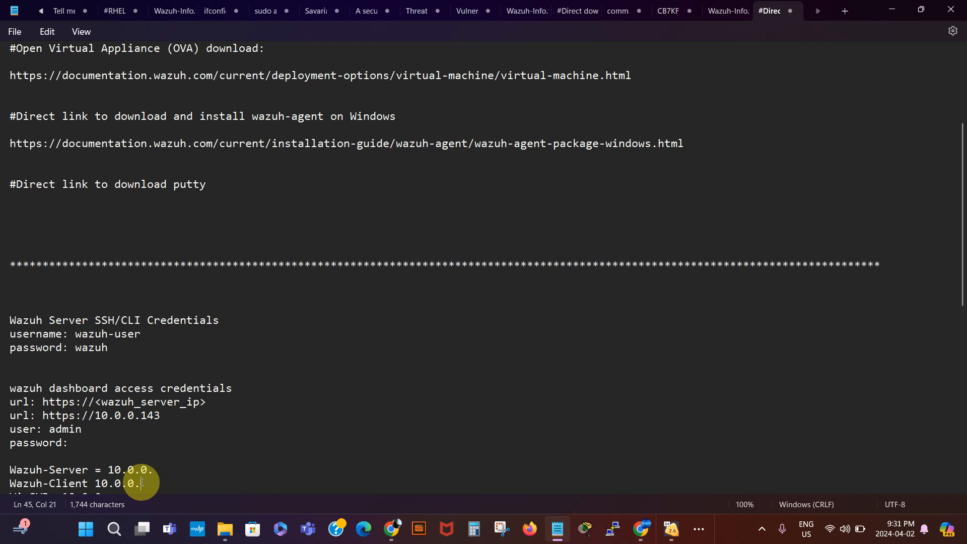
type("11")
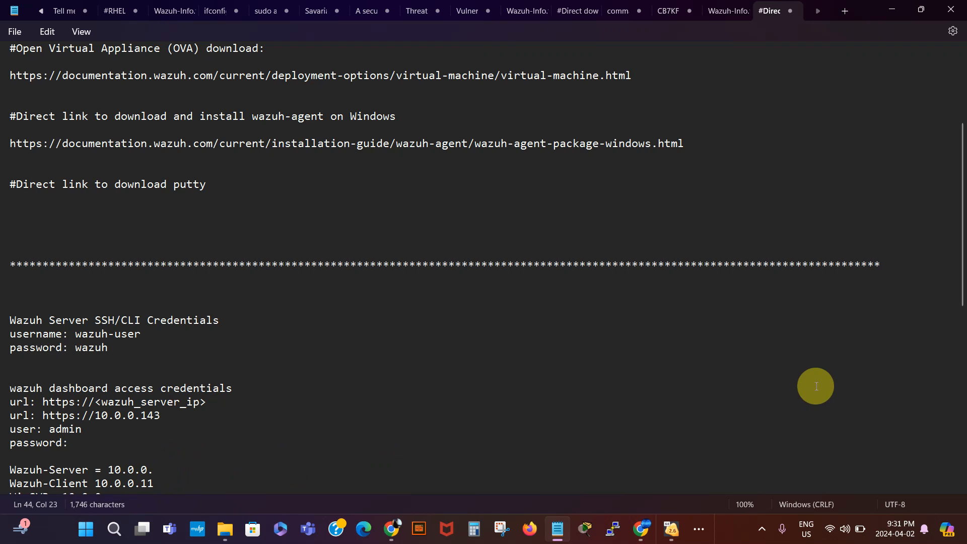
left_click_drag(963, 276, 963, 316)
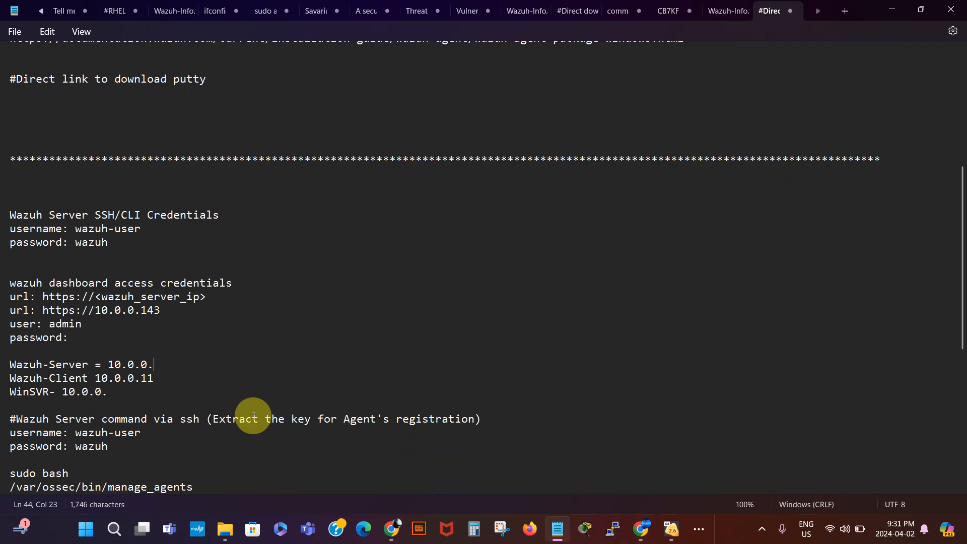
type("143")
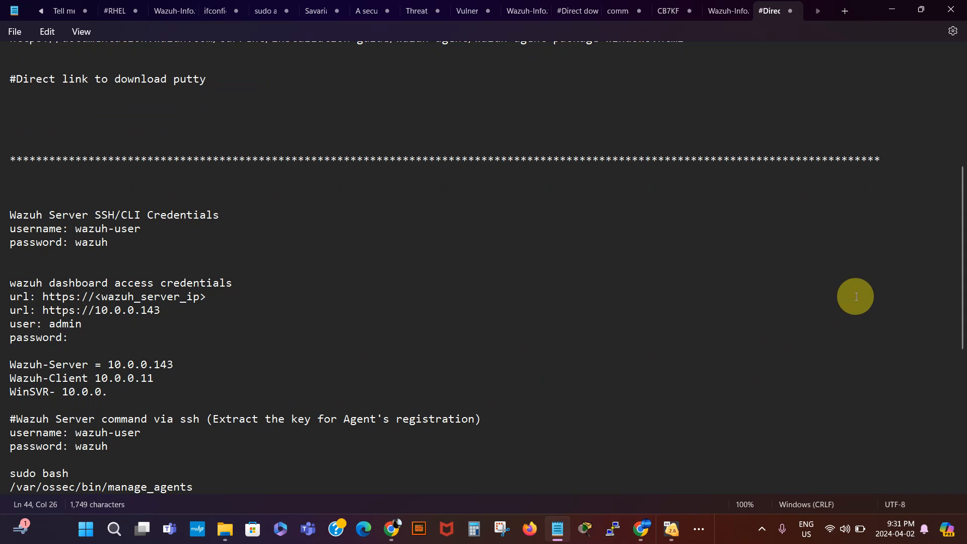
- Glance at the Win10 Agent Manager, return to the notes' putty download line, then switch to Chrome
left_click(891, 14)
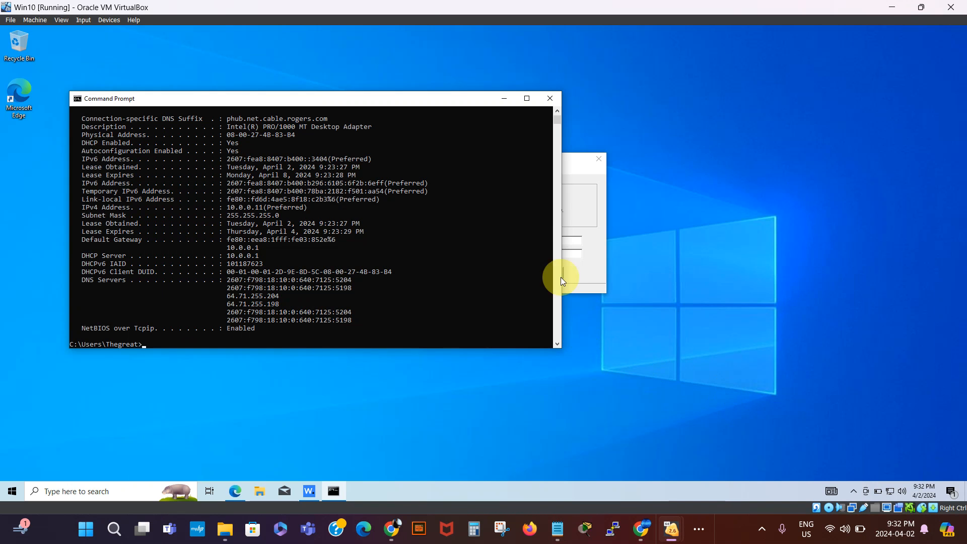
left_click(504, 99)
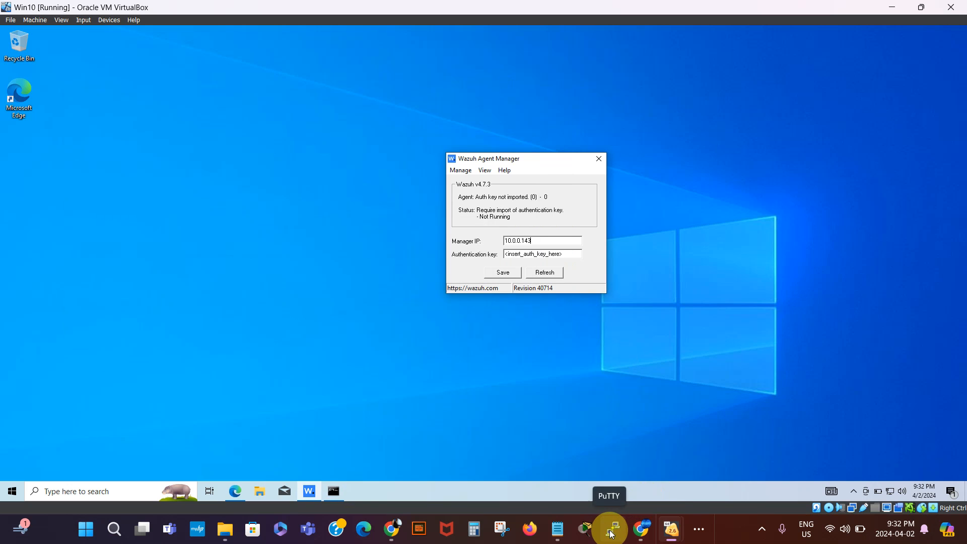
left_click(560, 528)
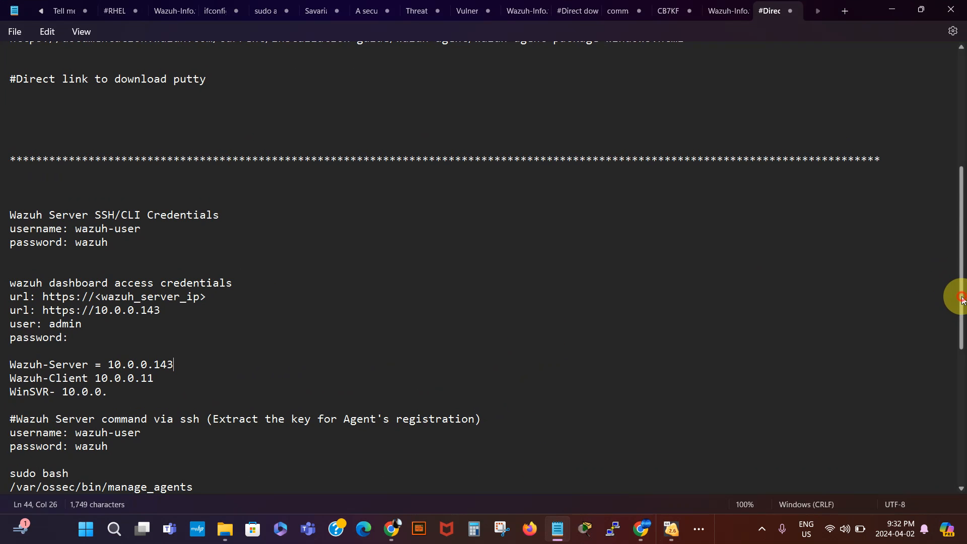
left_click_drag(958, 294, 953, 173)
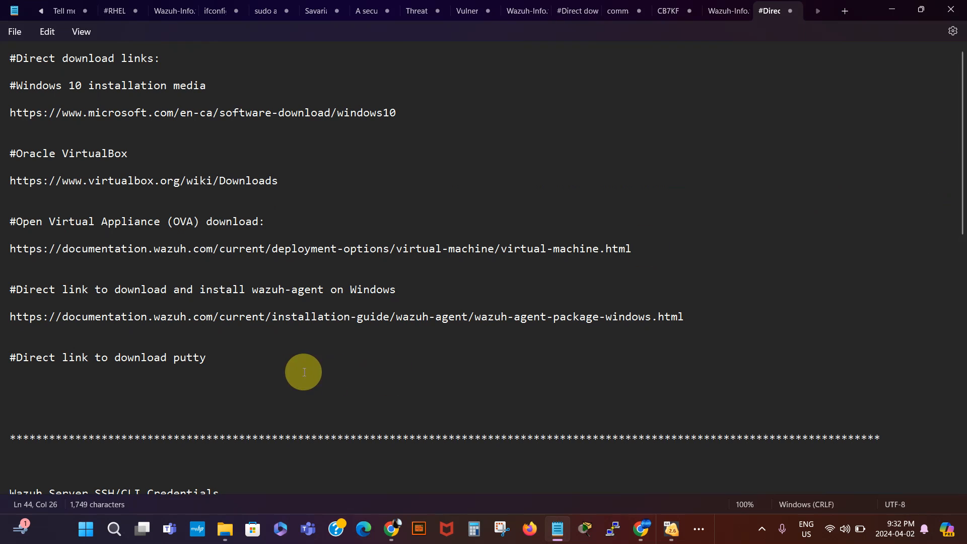
left_click(215, 363)
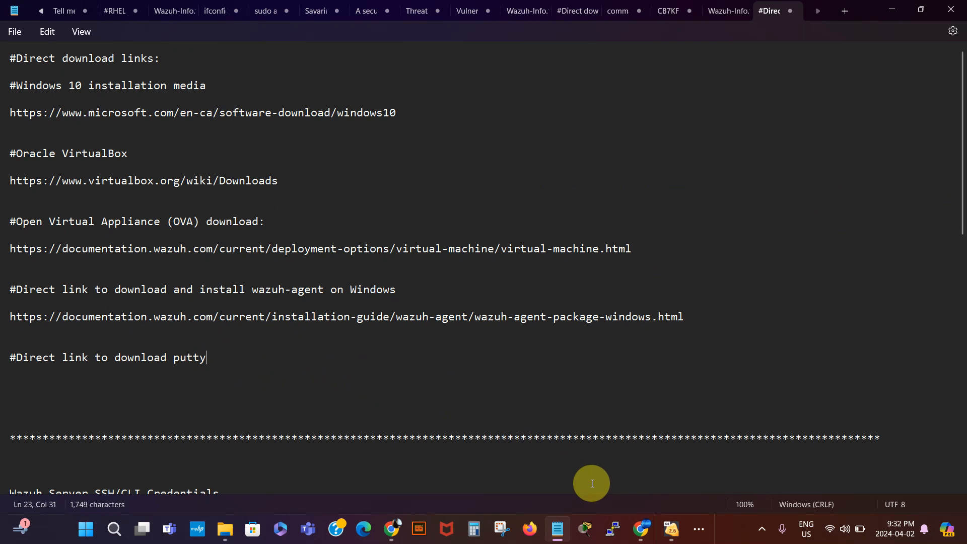
left_click(641, 534)
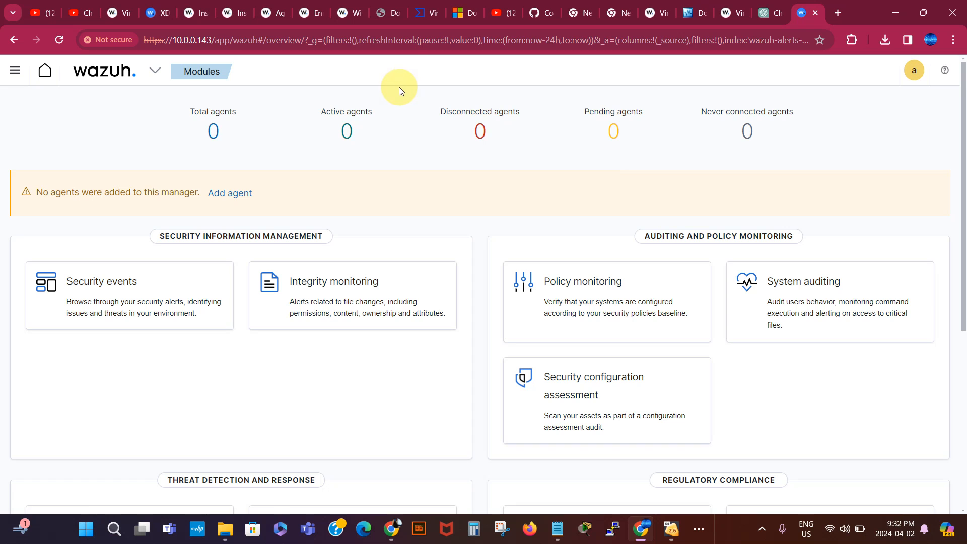
- Copy the putty.org address and paste it below the PuTTY download heading in the notes
left_click(390, 13)
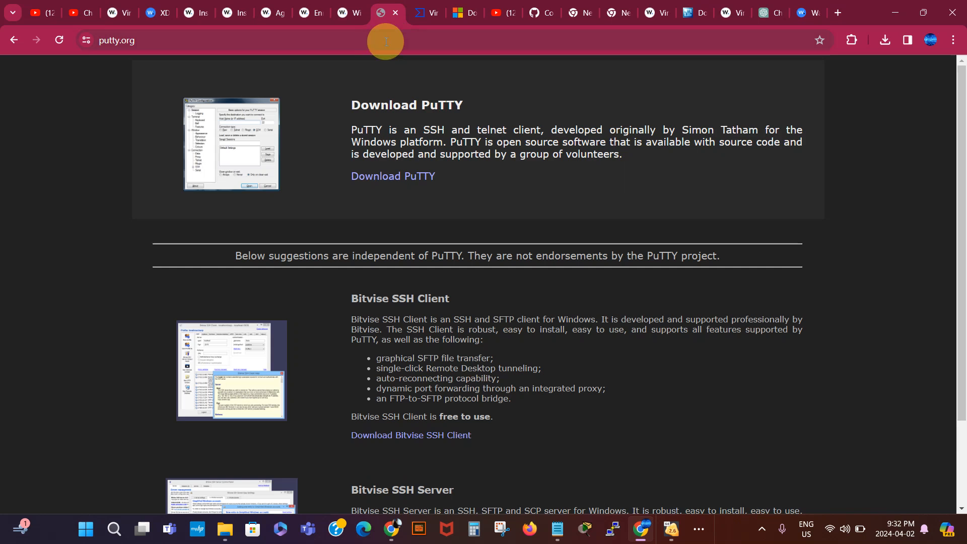
left_click(337, 40)
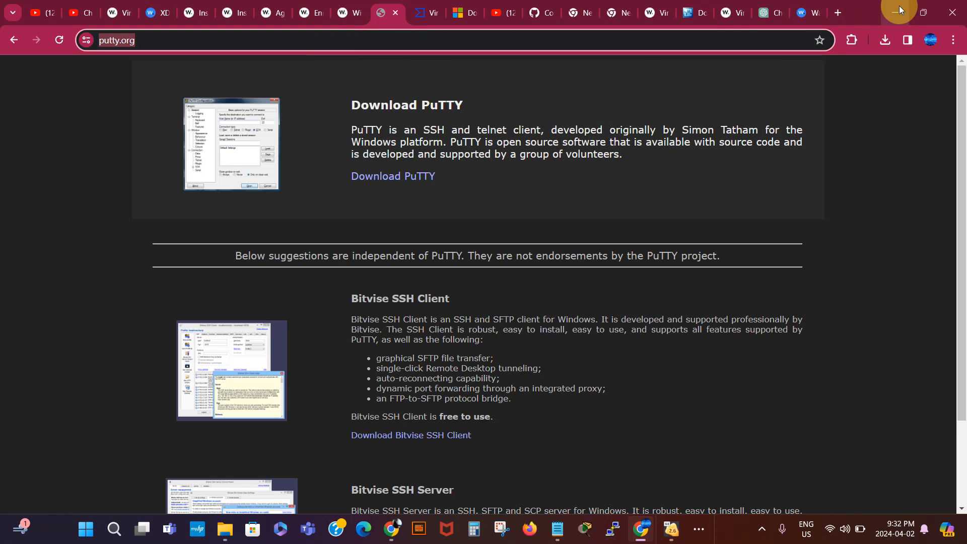
left_click(559, 526)
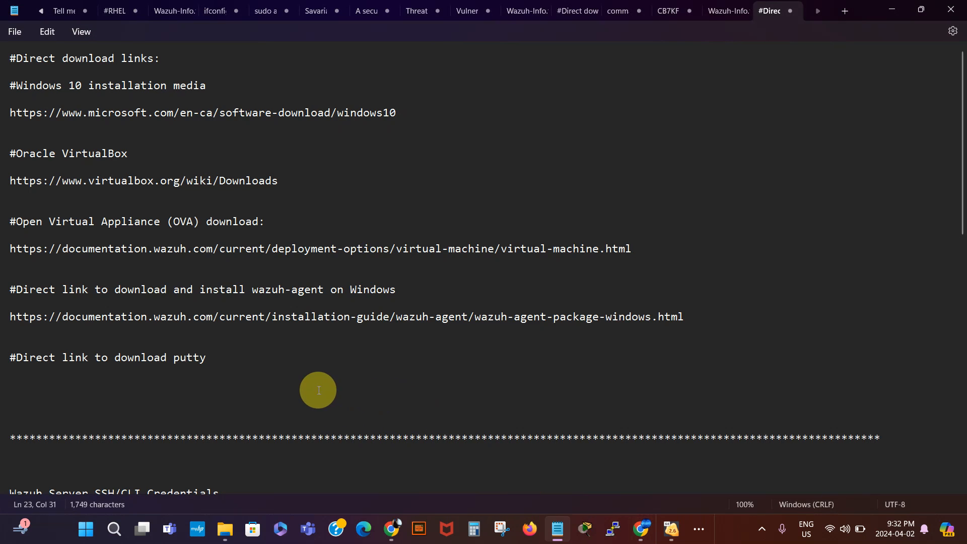
key("Return")
key("Return")
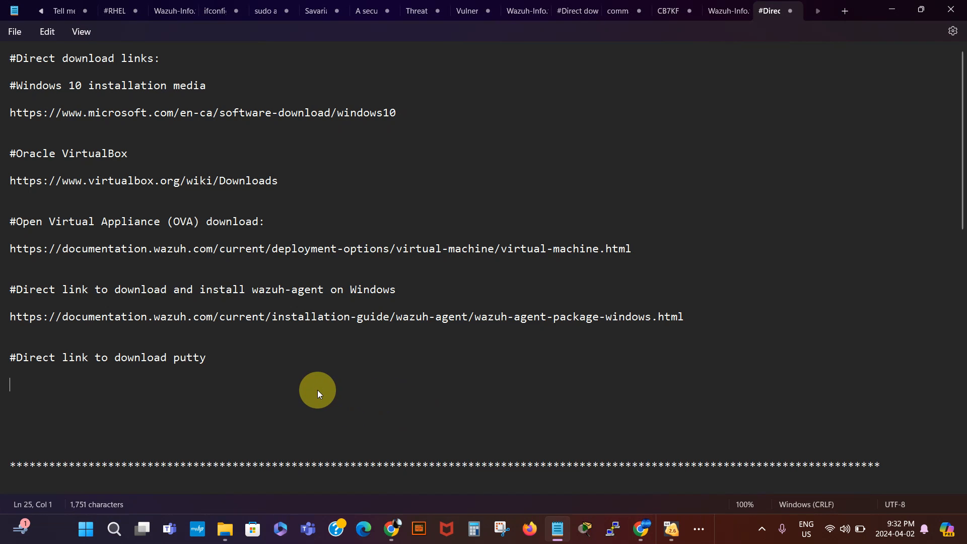
type("https://www.putty.org/")
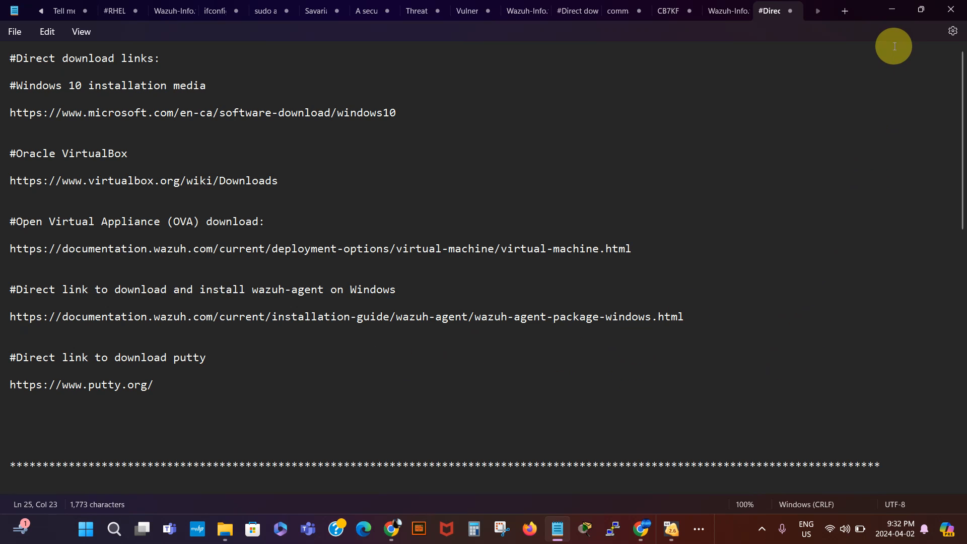
- Hide the notes and switch to the Win10 VM showing the agent manager
left_click(892, 7)
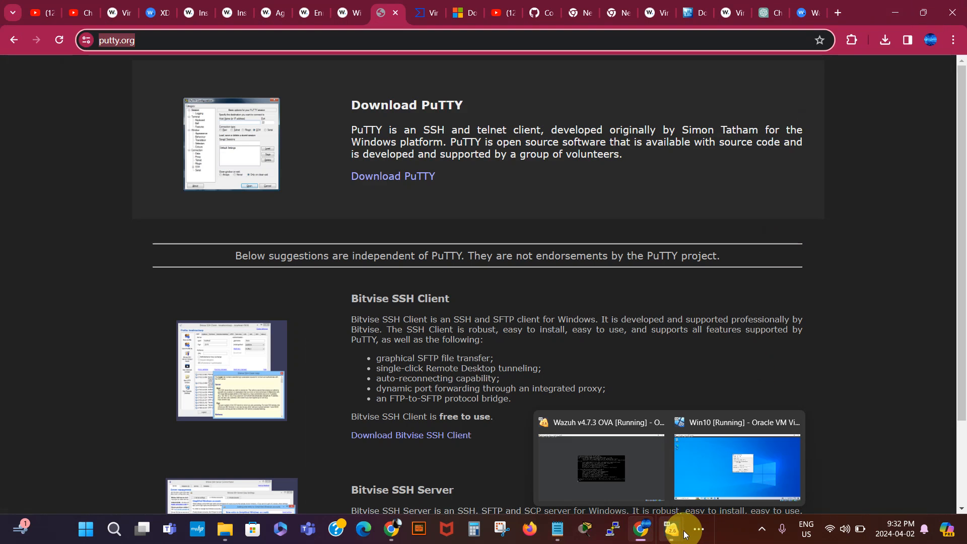
left_click(763, 531)
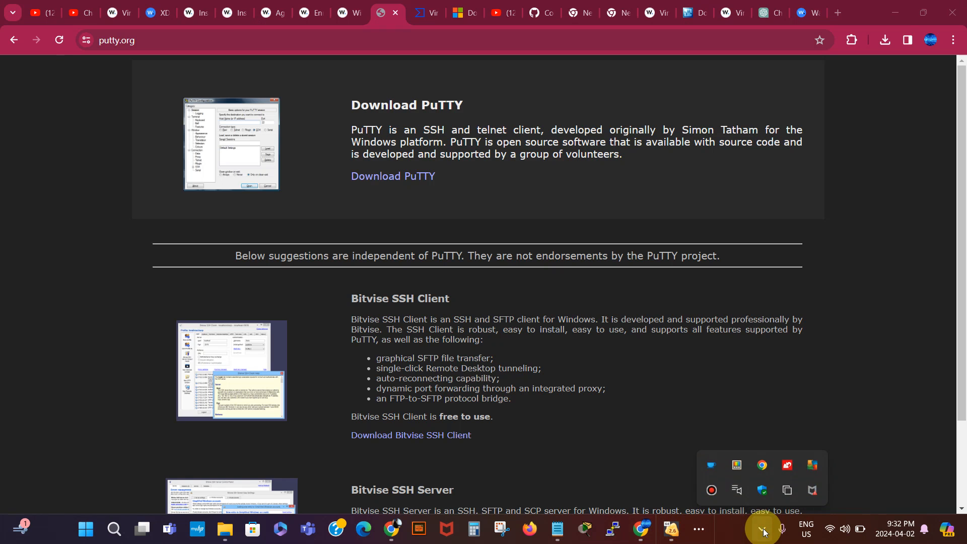
left_click(713, 497)
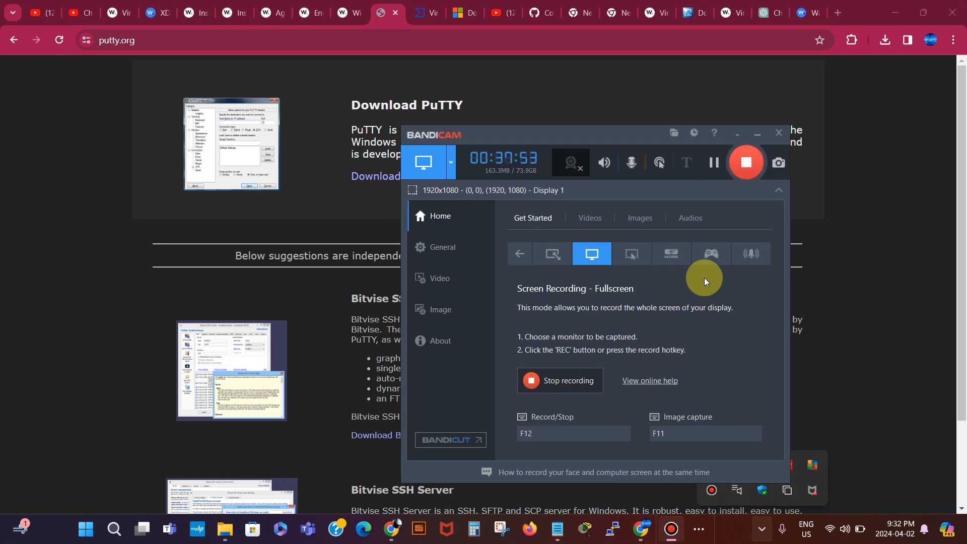
left_click(734, 133)
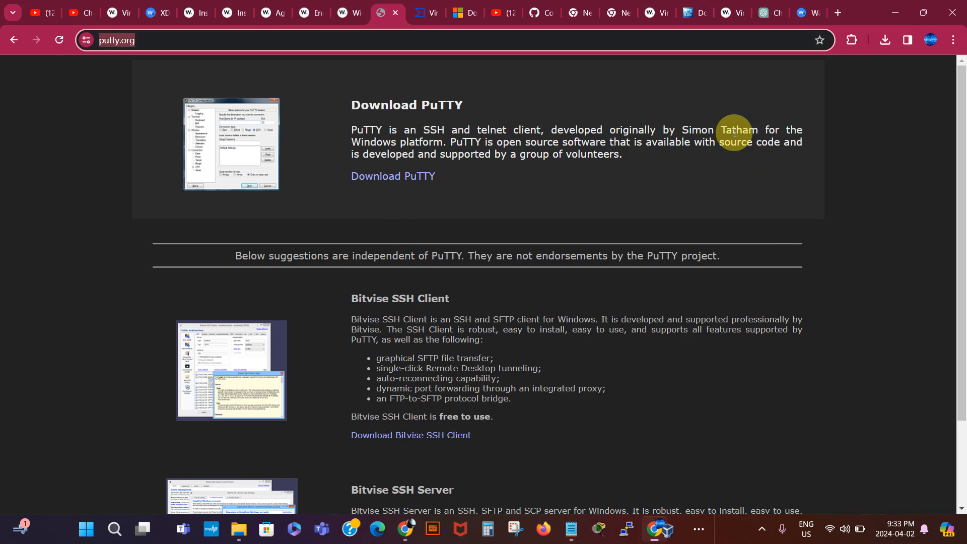
mouse_move(672, 535)
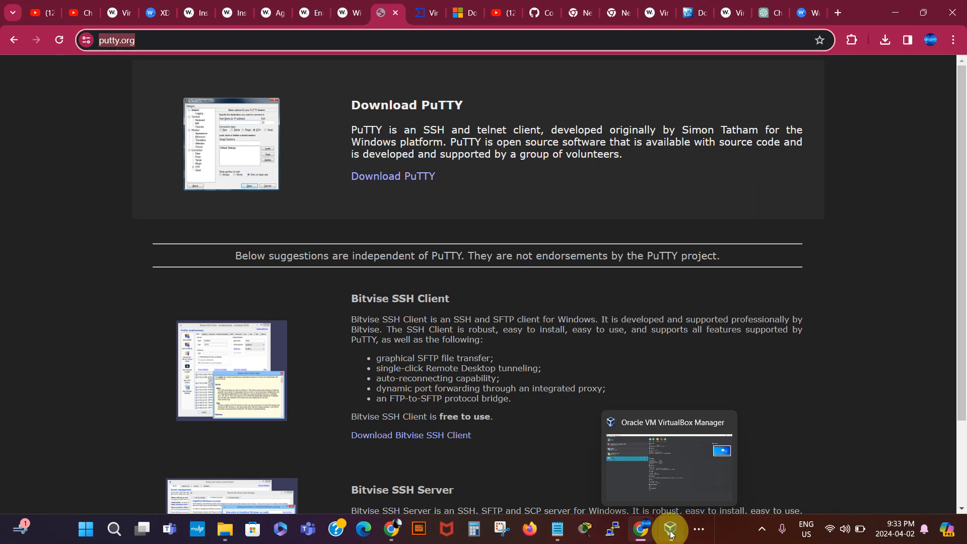
left_click(699, 529)
mouse_move(700, 492)
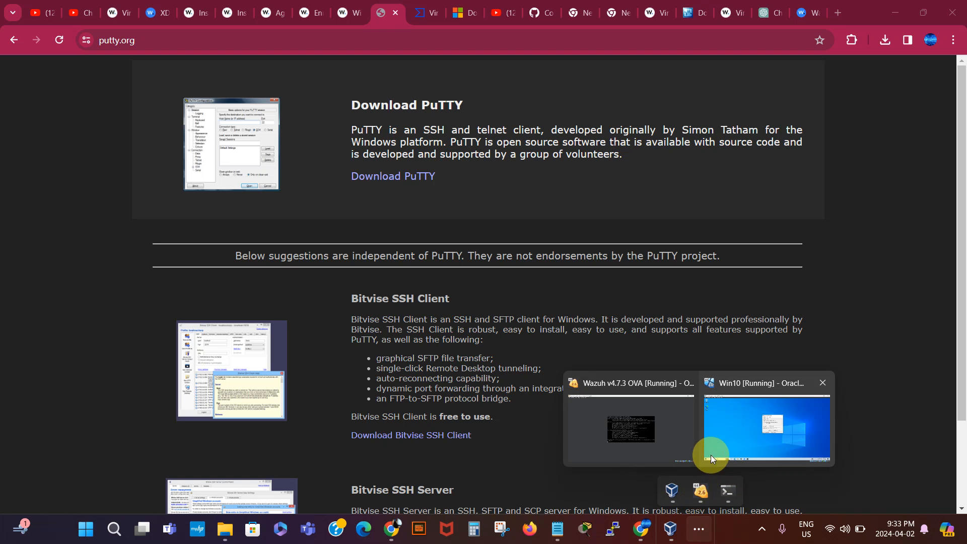
left_click(724, 434)
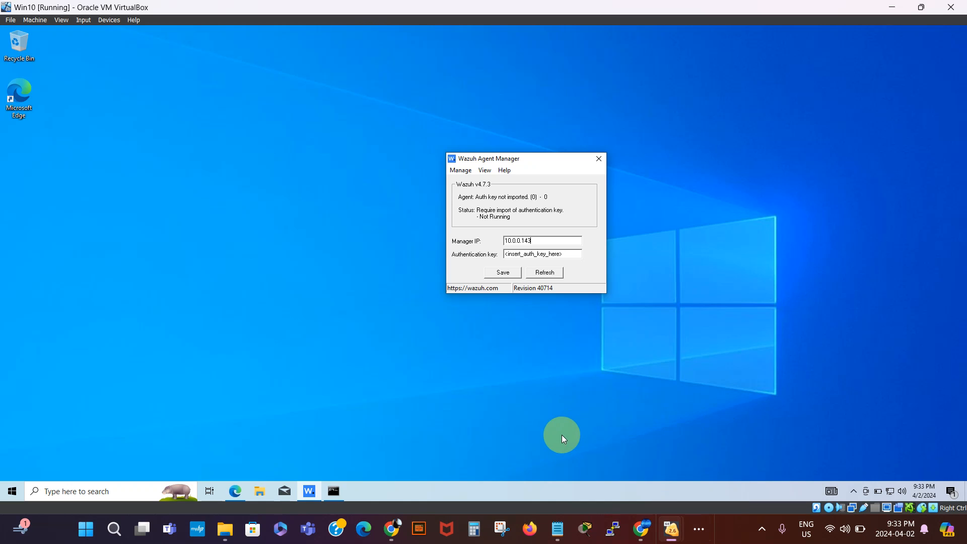
- Open a PuTTY SSH connection to 10.0.0.143 and accept the server's host key
left_click(611, 528)
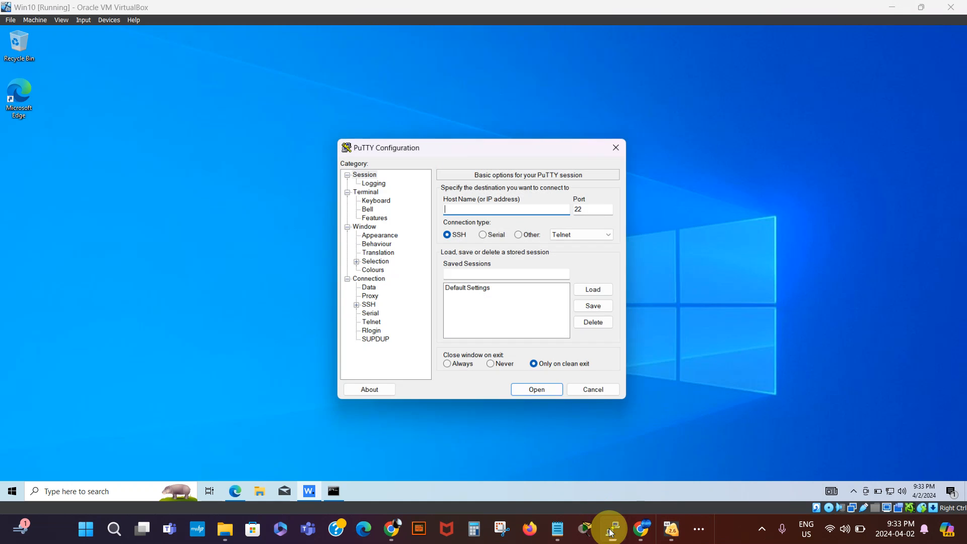
left_click_drag(517, 145, 261, 126)
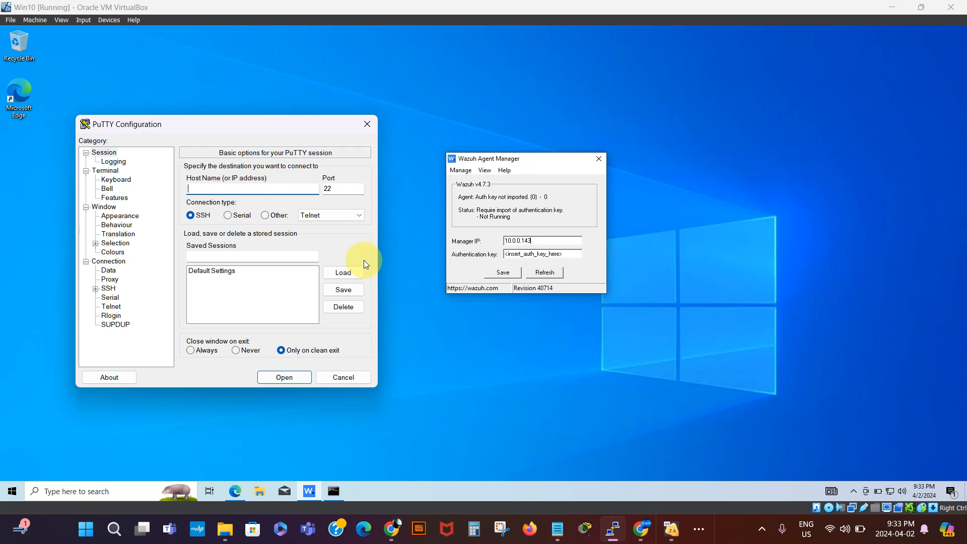
type("10.0.0.143")
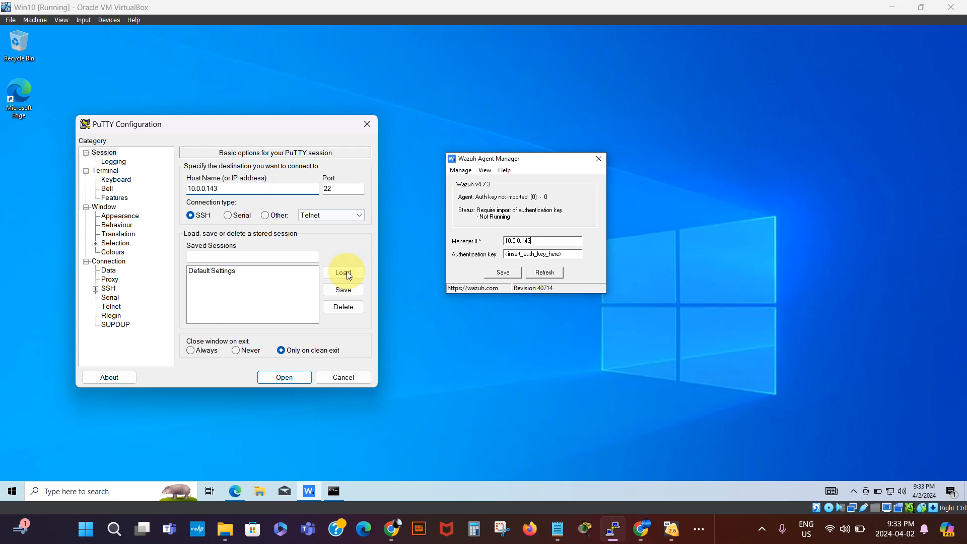
left_click(294, 376)
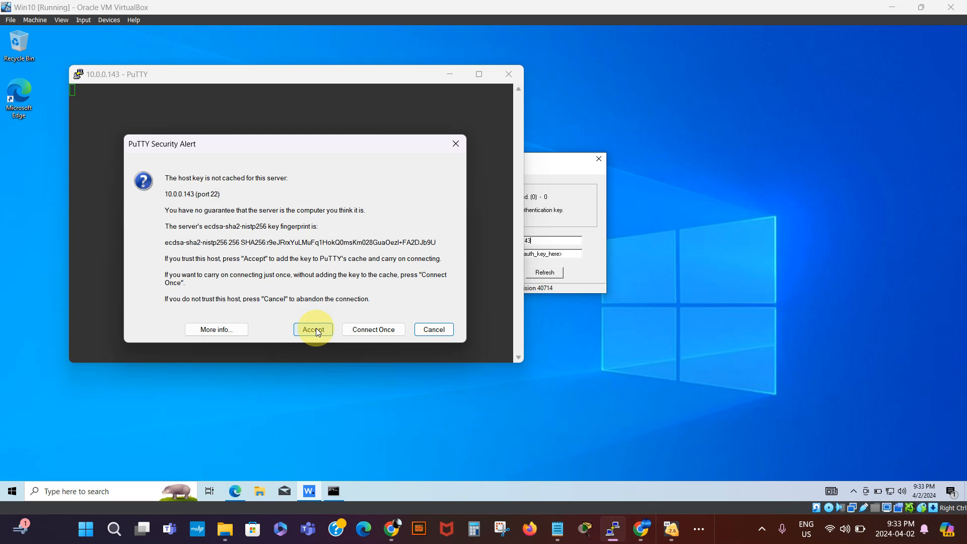
left_click(316, 327)
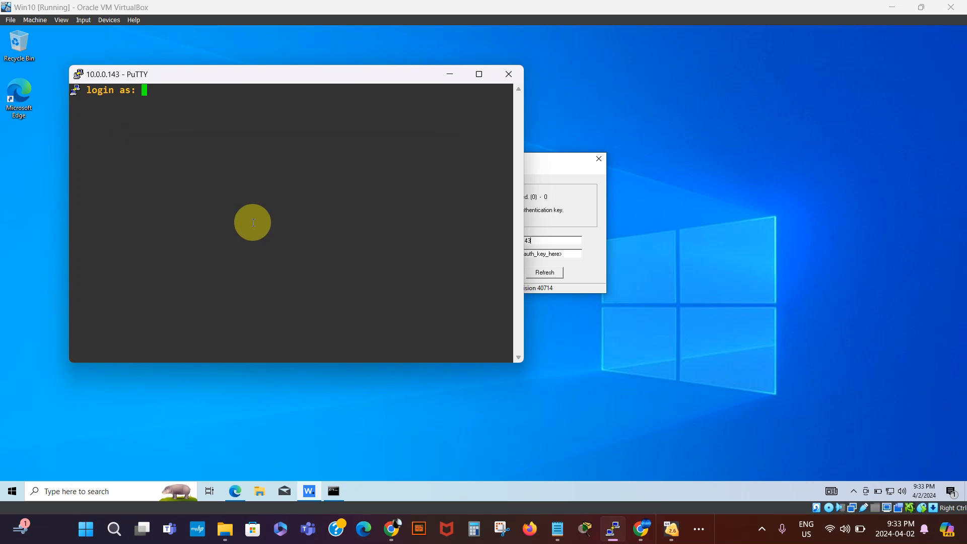
- Log in as wazuh-user with the server password and become root with sudo bash
type("wazuh-user")
key("Return")
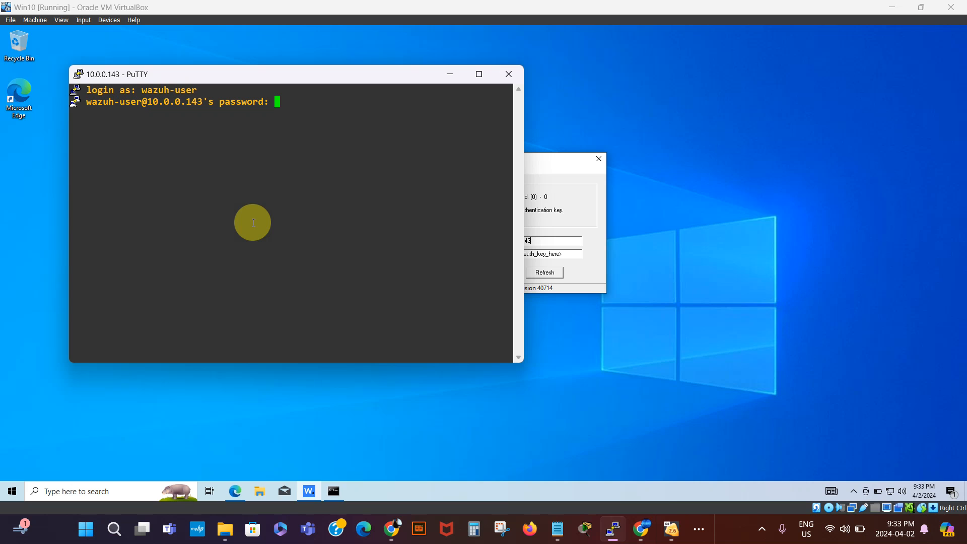
key("Return")
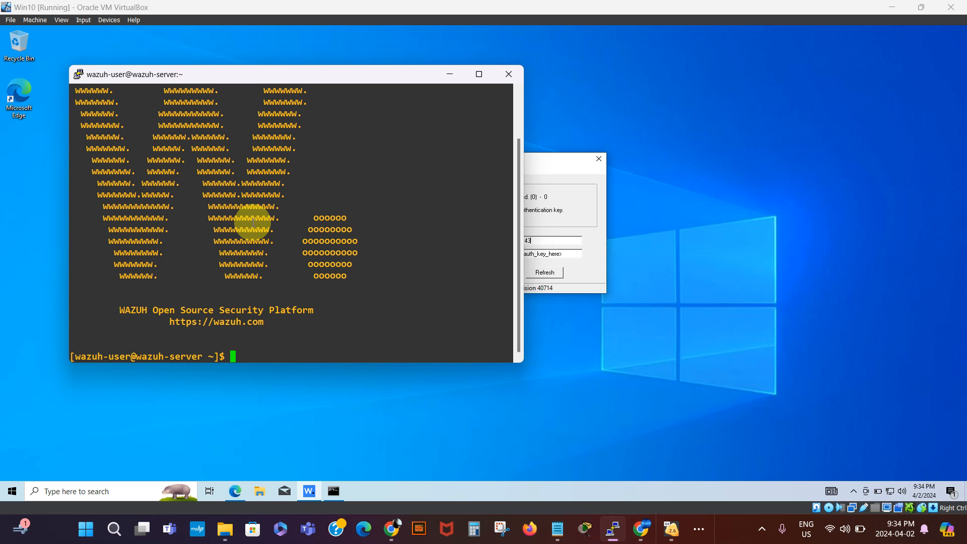
type("sudo bash")
key("Return")
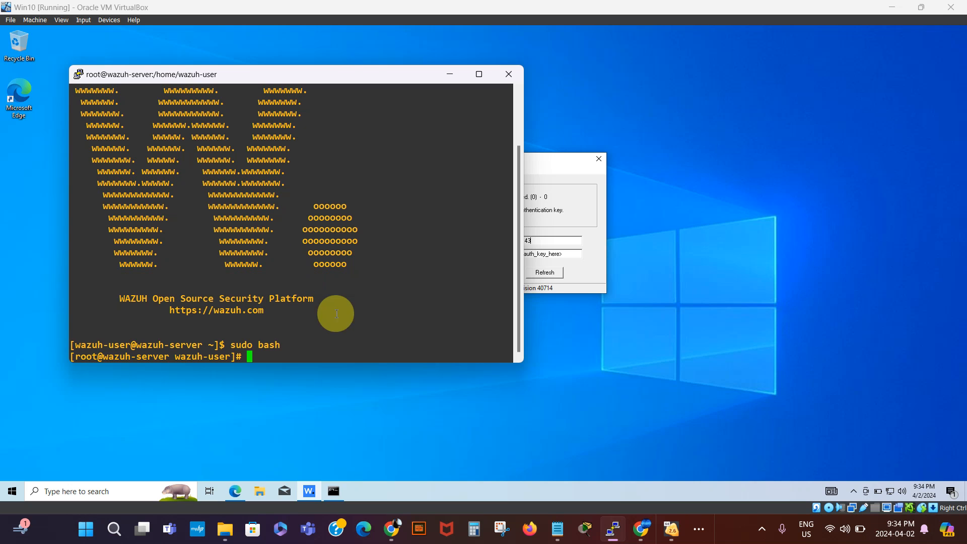
- Select the /var/ossec/bin/manage_agents line in the setup notes
left_click(558, 533)
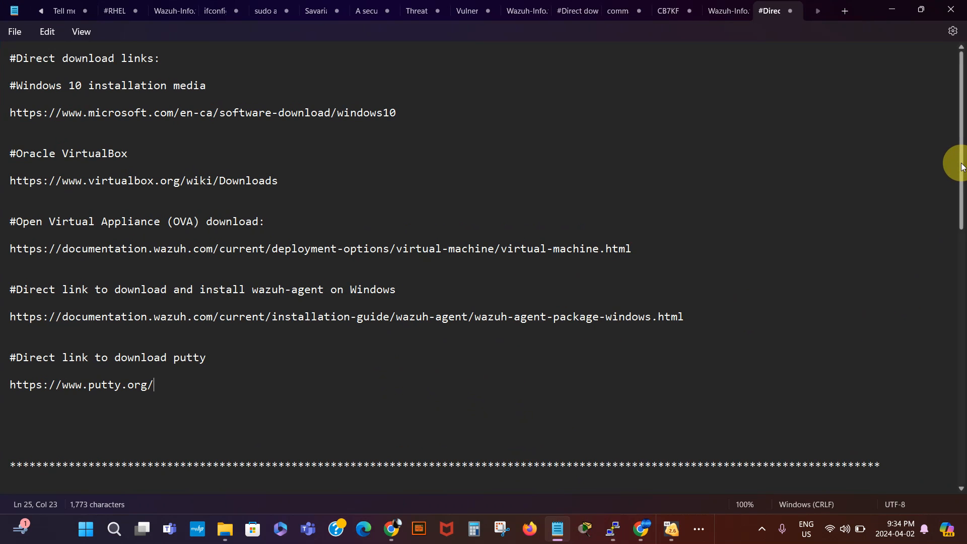
left_click_drag(961, 177, 874, 309)
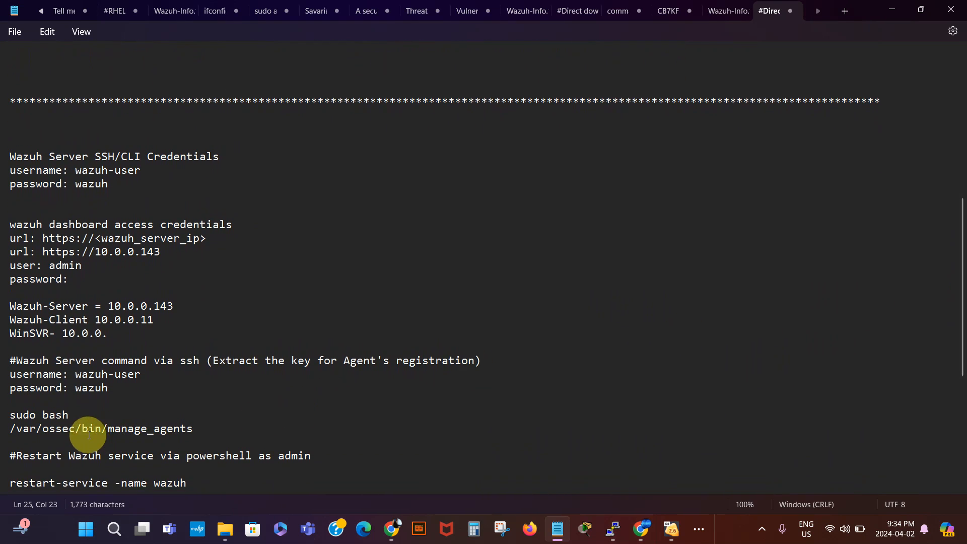
left_click(193, 429)
left_click_drag(192, 429, 7, 429)
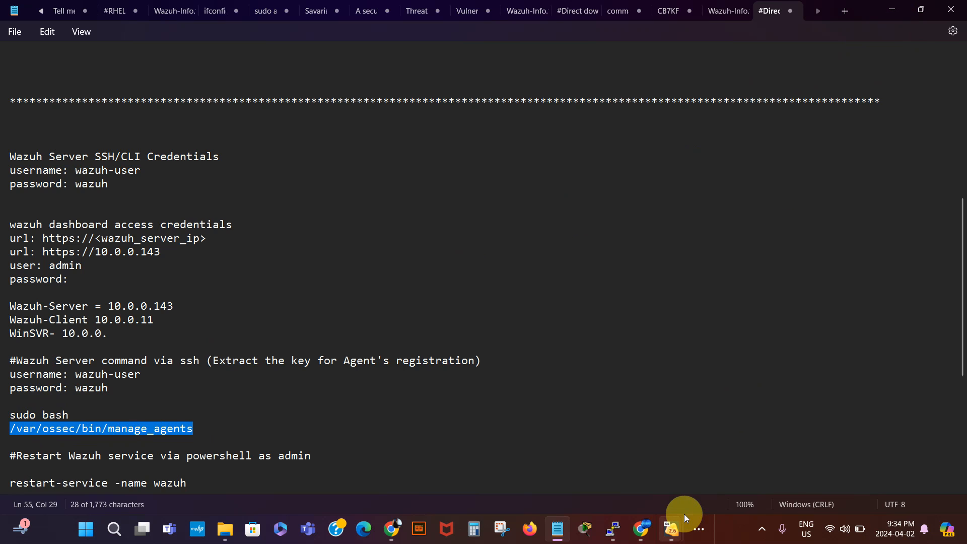
- Bring the PuTTY terminal forward, reposition it, and clear stray characters at the root prompt
mouse_move(675, 533)
left_click(703, 470)
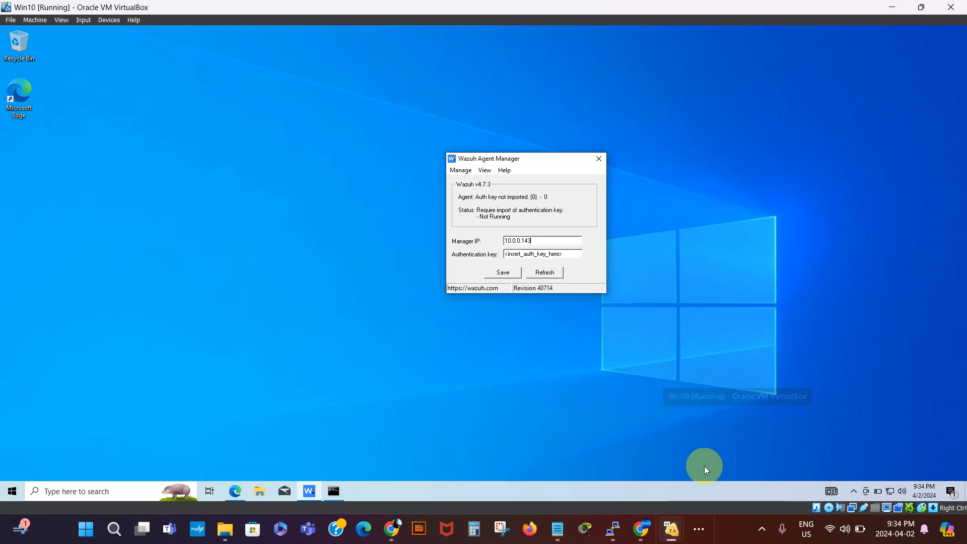
left_click(613, 530)
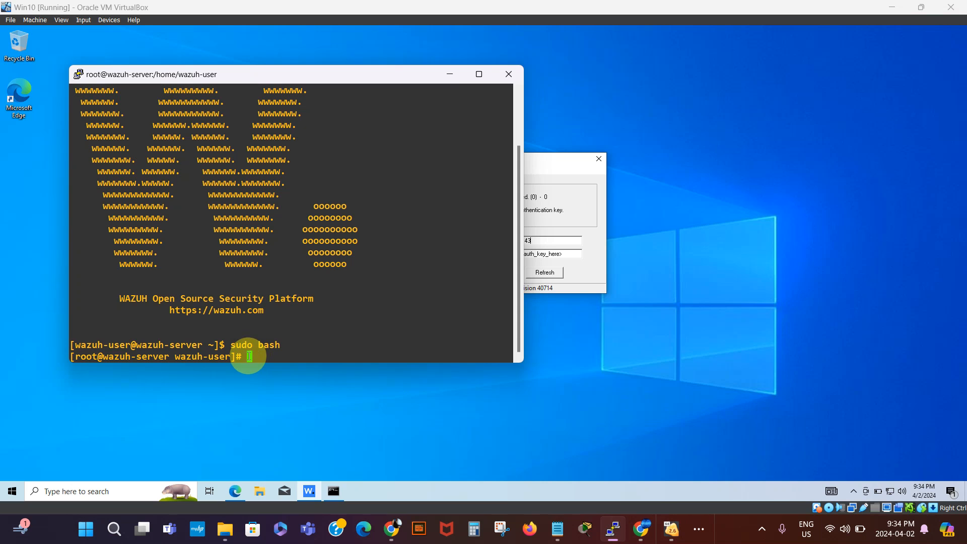
left_click_drag(371, 75, 355, 51)
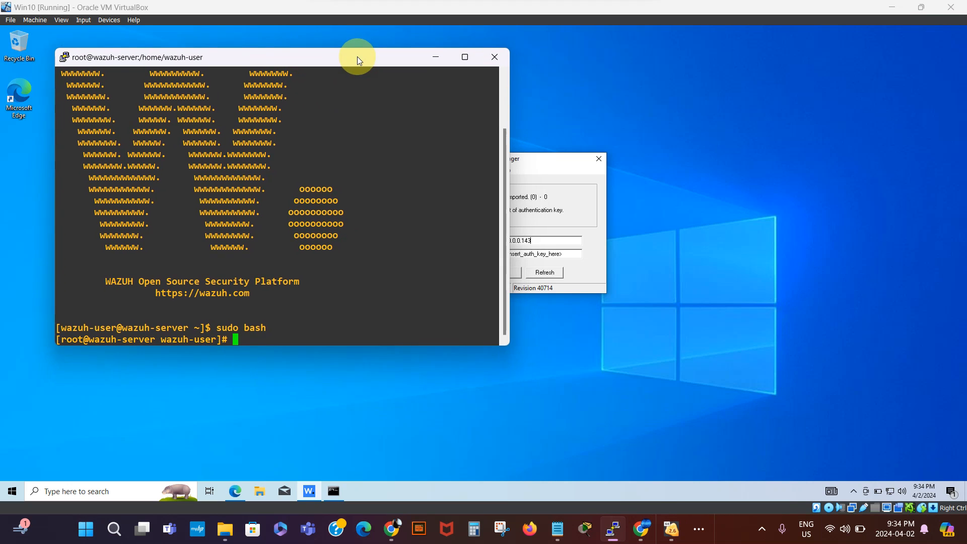
double_click(234, 333)
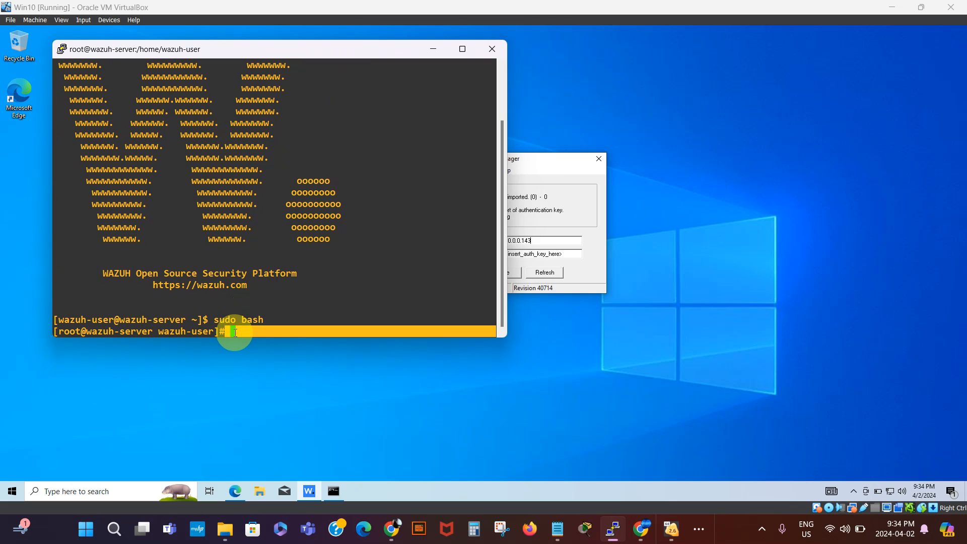
left_click(235, 332)
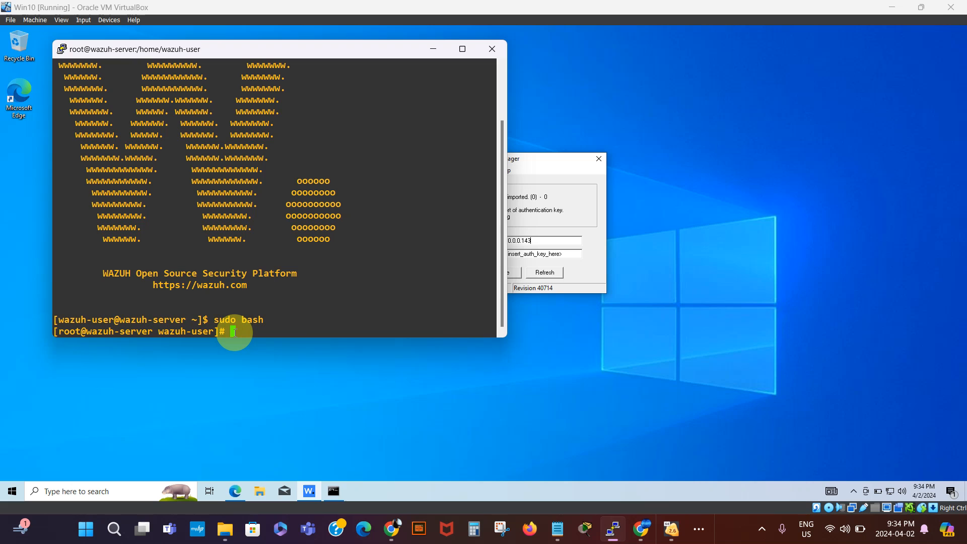
key("Return")
key("BackSpace")
key("Return")
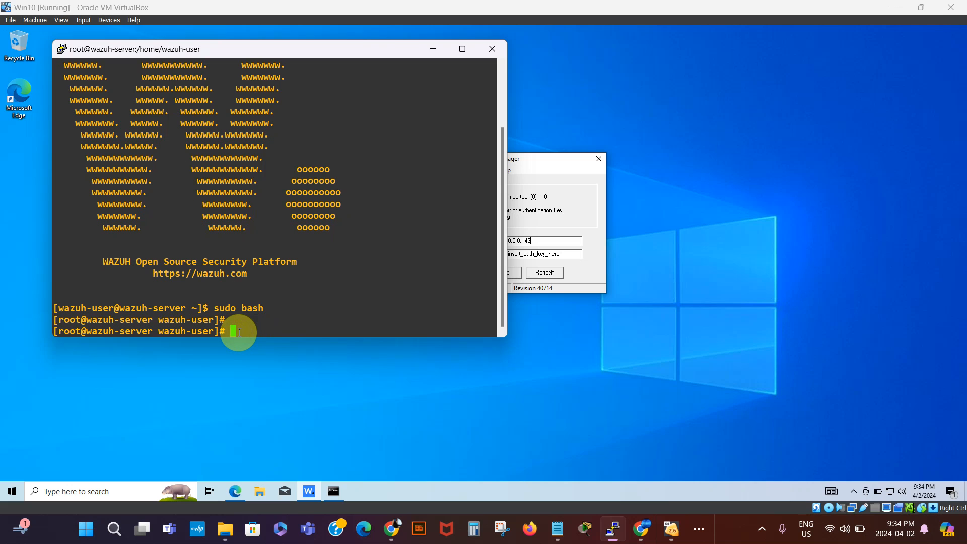
- Copy the manage_agents command from the notes and paste it at the root prompt
left_click(557, 529)
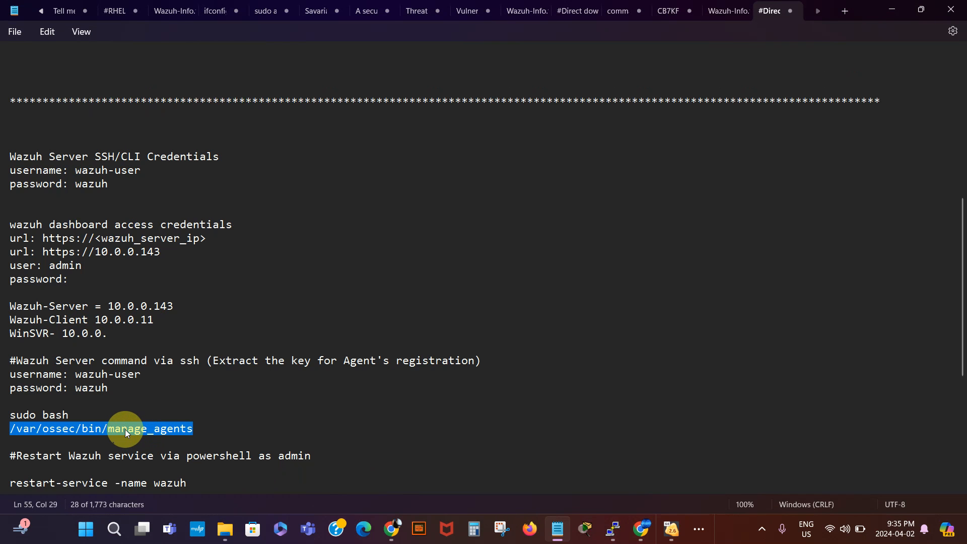
right_click(122, 429)
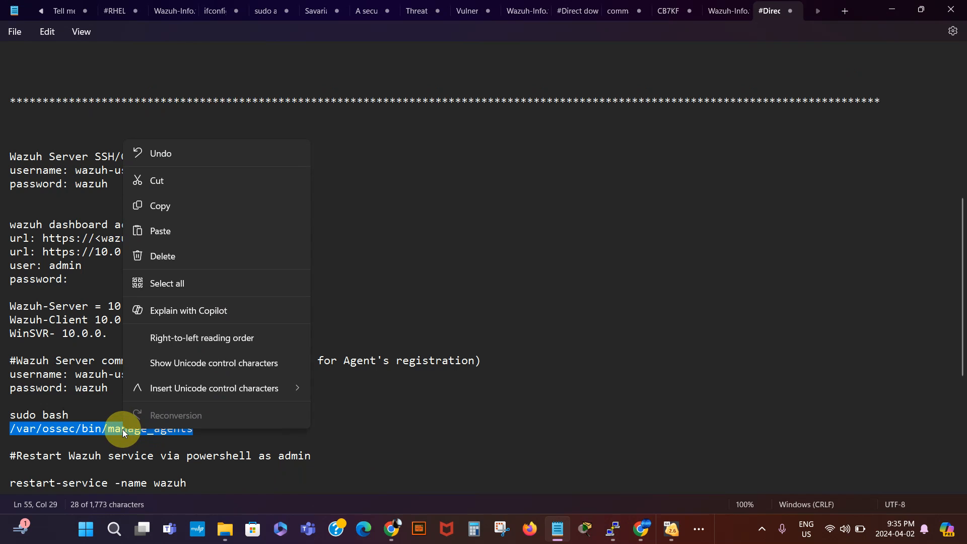
left_click(161, 206)
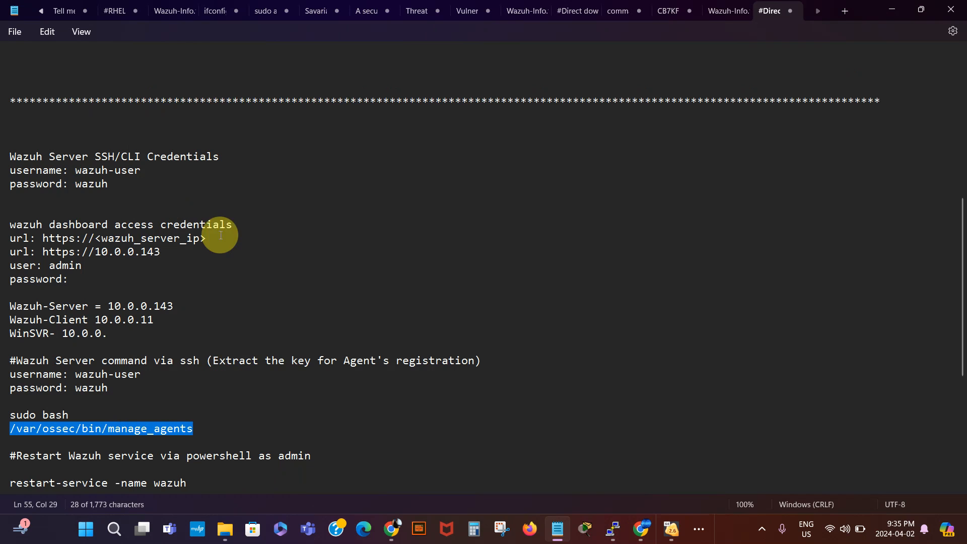
left_click(614, 529)
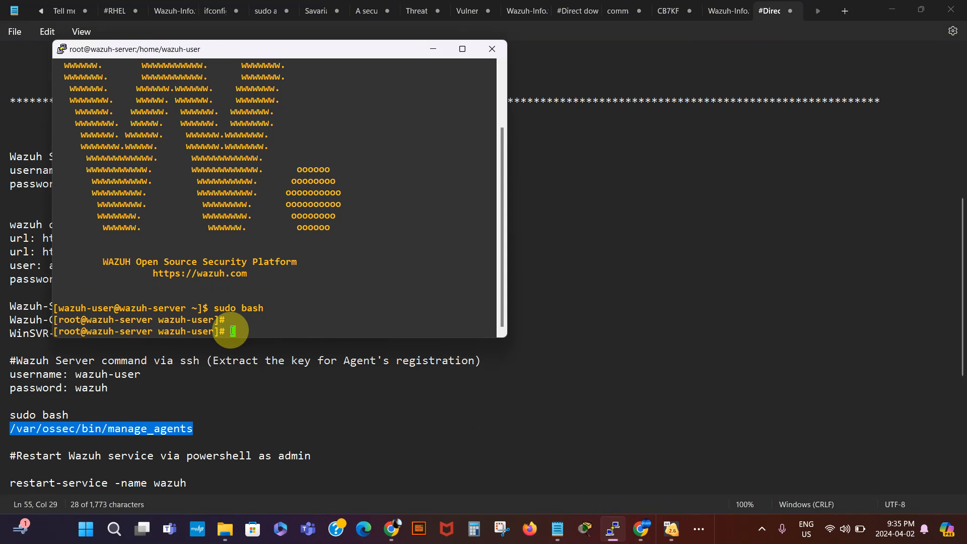
right_click(233, 330)
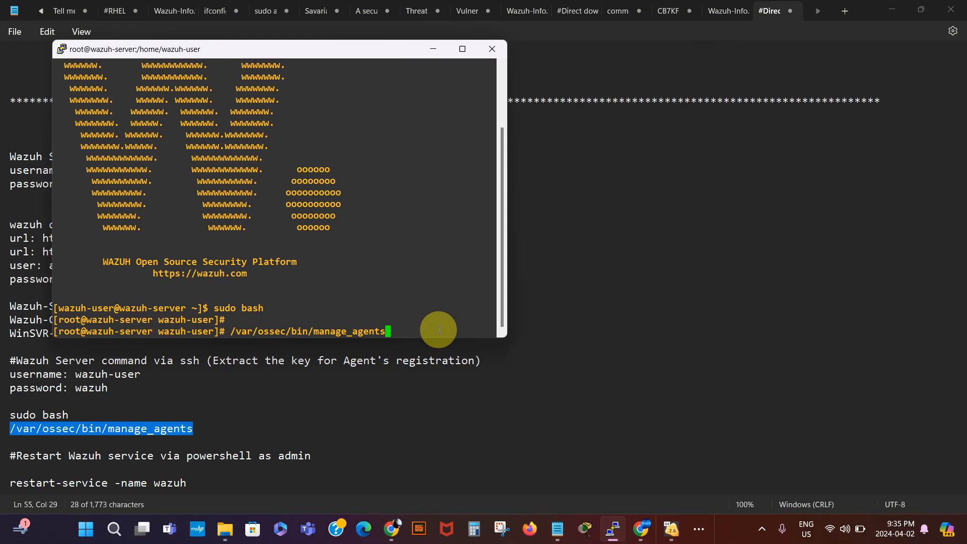
- Run manage_agents, choose A to add an agent, and enter Win10 as its name
key("Return")
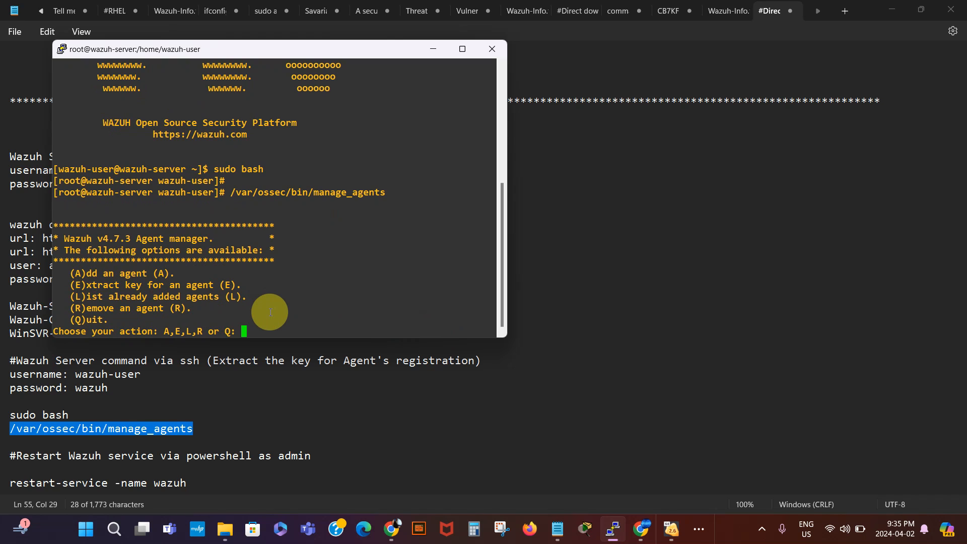
type("A")
key("Return")
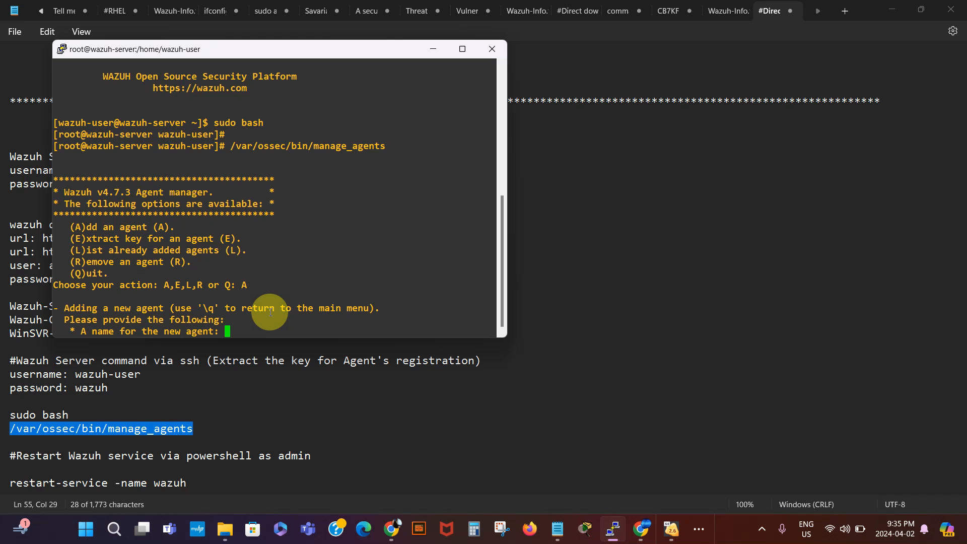
type("Win10")
key("Return")
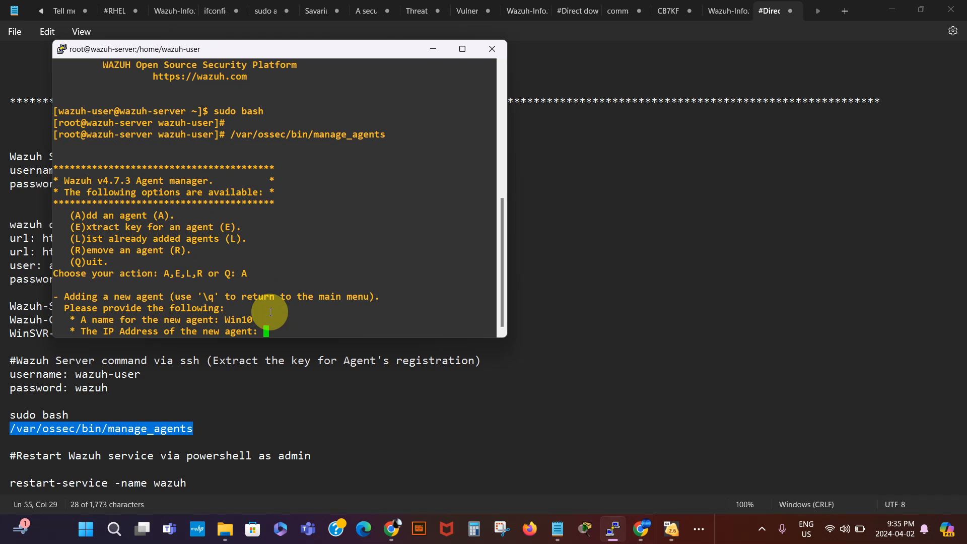
- Check the Win10 VM's ipconfig output to confirm its IP address is 10.0.0.11
mouse_move(670, 535)
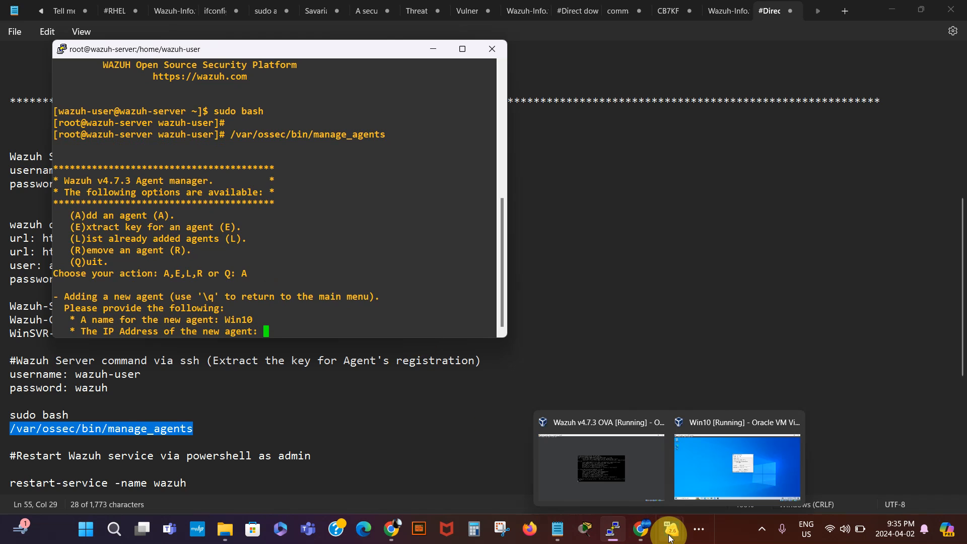
left_click(700, 481)
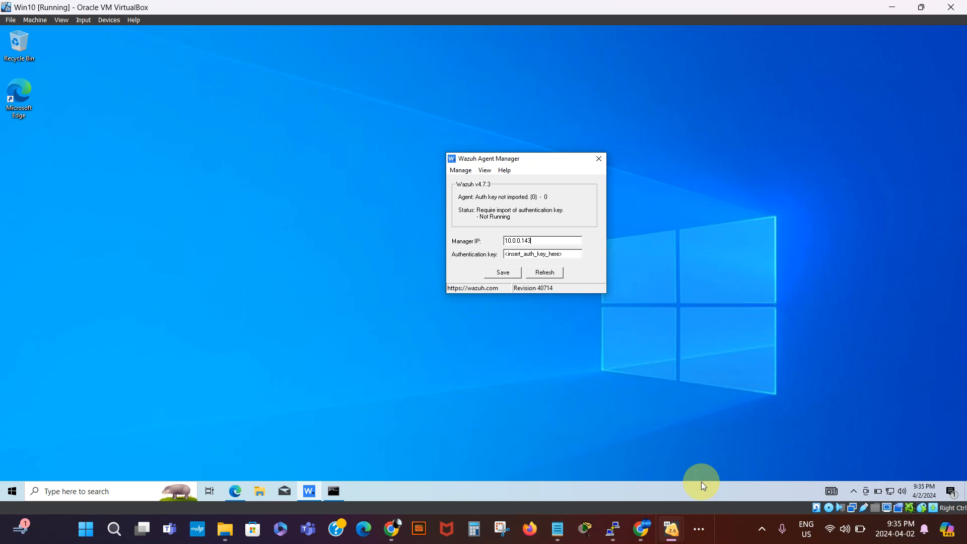
left_click(335, 491)
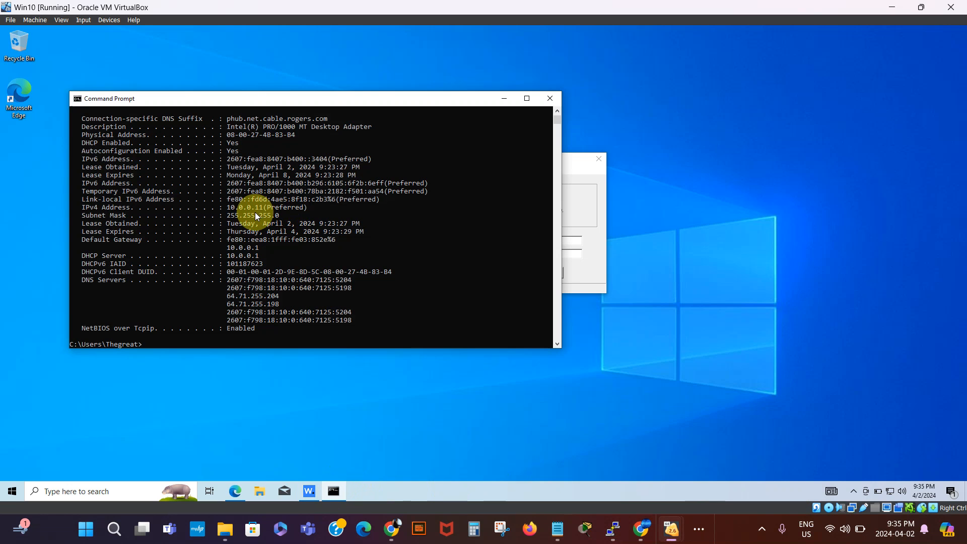
left_click(504, 97)
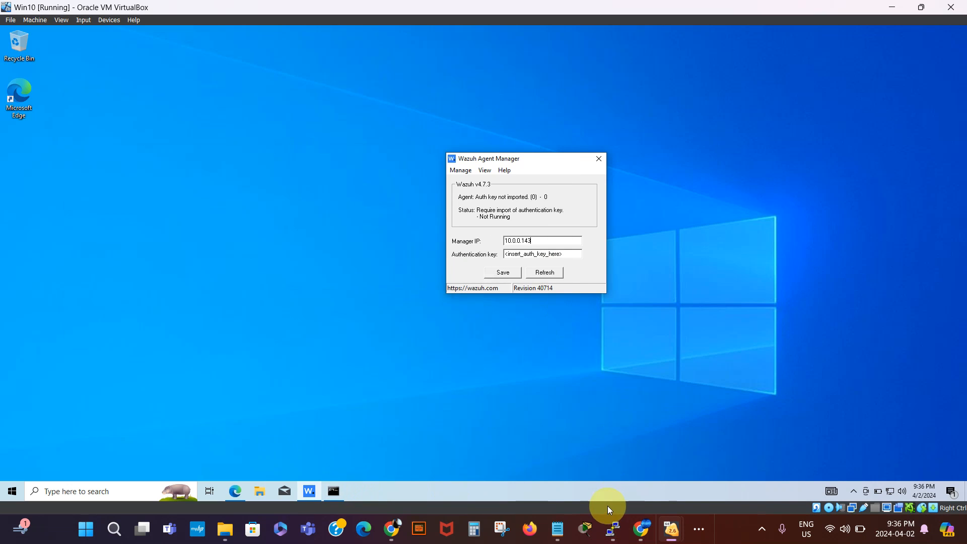
- Enter 10.0.0.11 as the new agent's IP address in PuTTY and confirm adding the agent
left_click(613, 531)
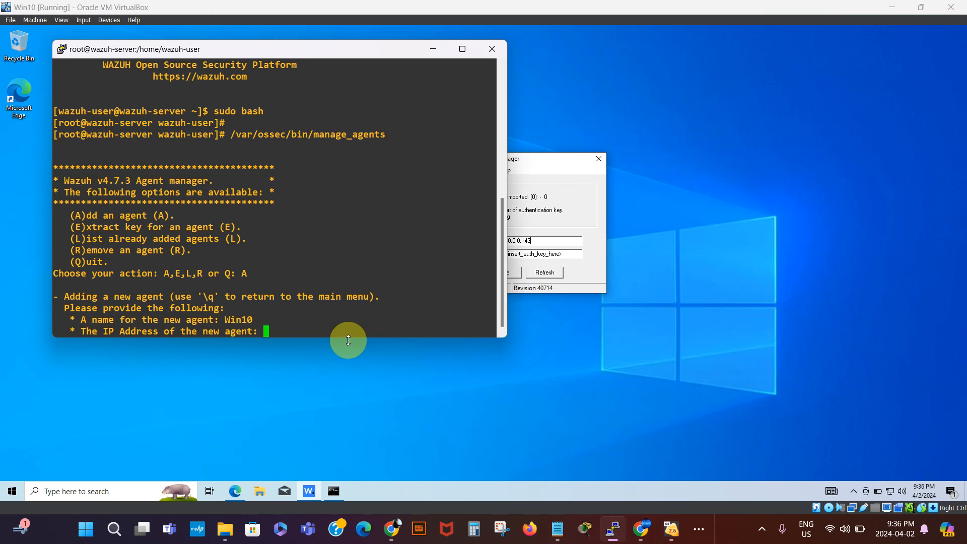
type("10.0.0.11")
key("Return")
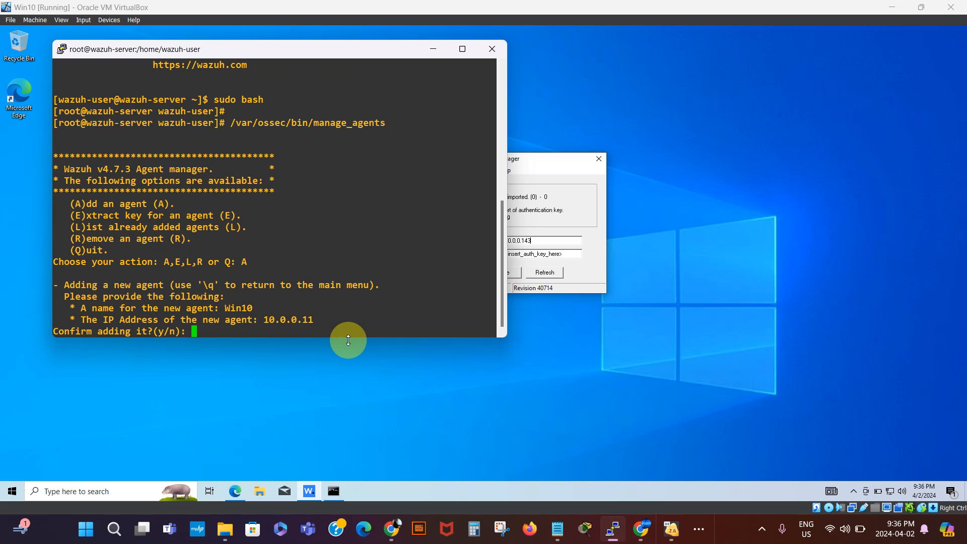
type("y")
key("Return")
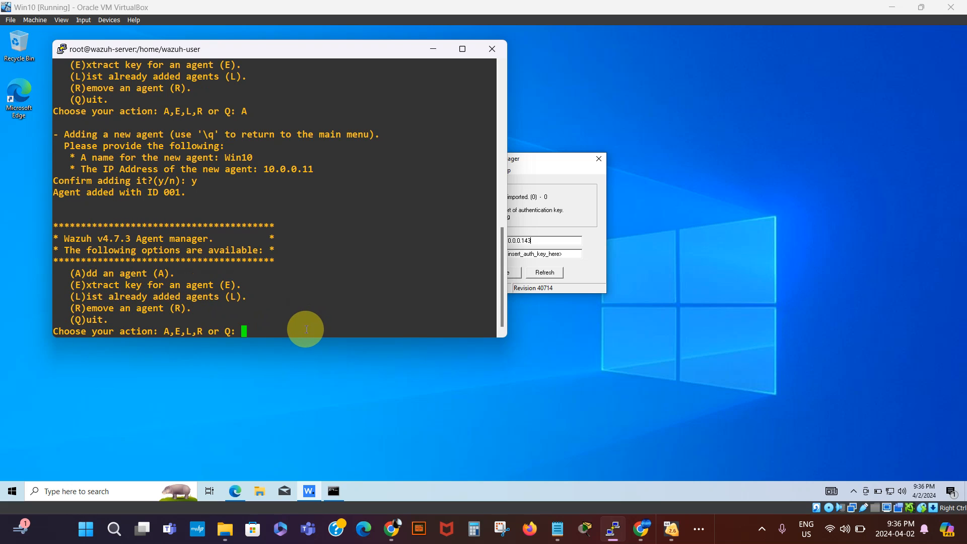
- Choose E in manage_agents to list agents and reach the extract-key prompt
type("E")
key("Return")
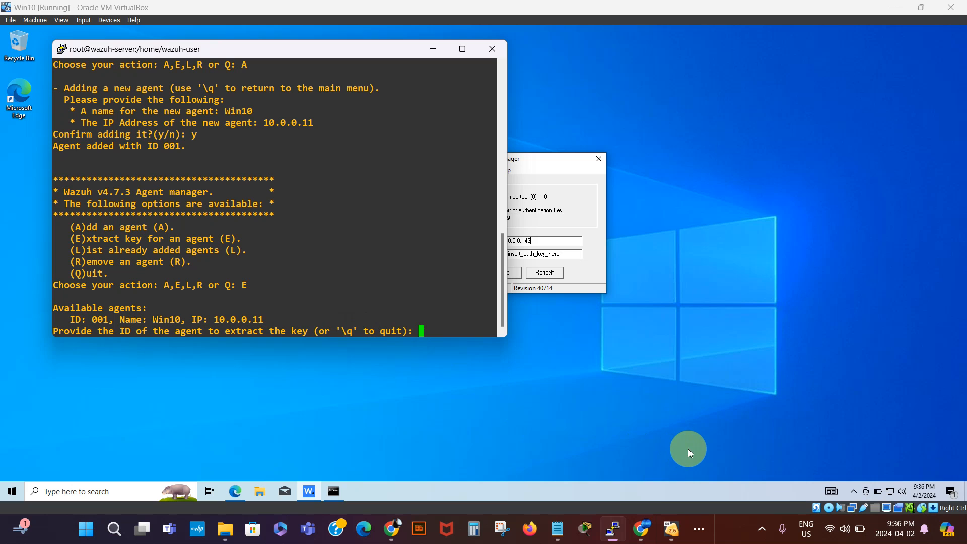
mouse_move(641, 535)
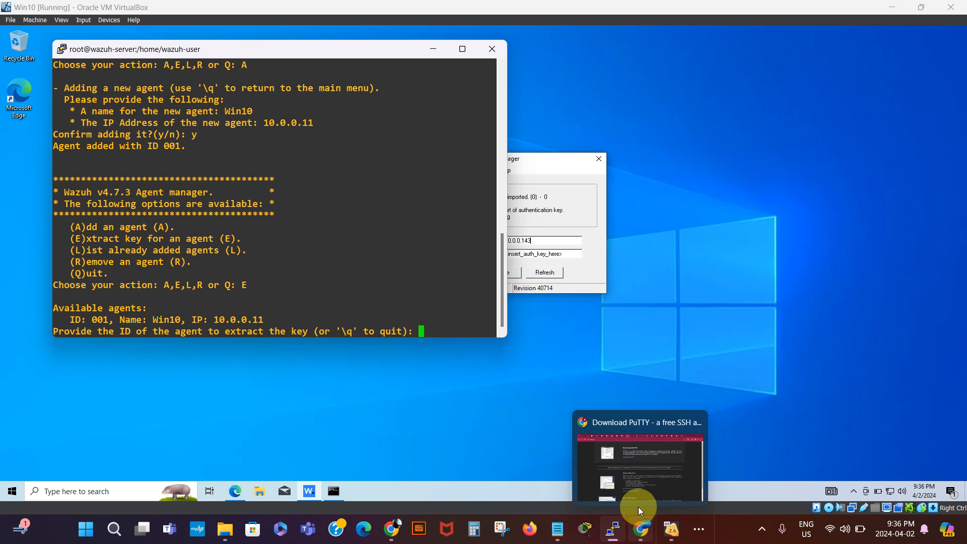
- Reload the Wazuh dashboard and confirm Win10 (001, 10.0.0.11) appears as never connected, then return to the VM
left_click(639, 475)
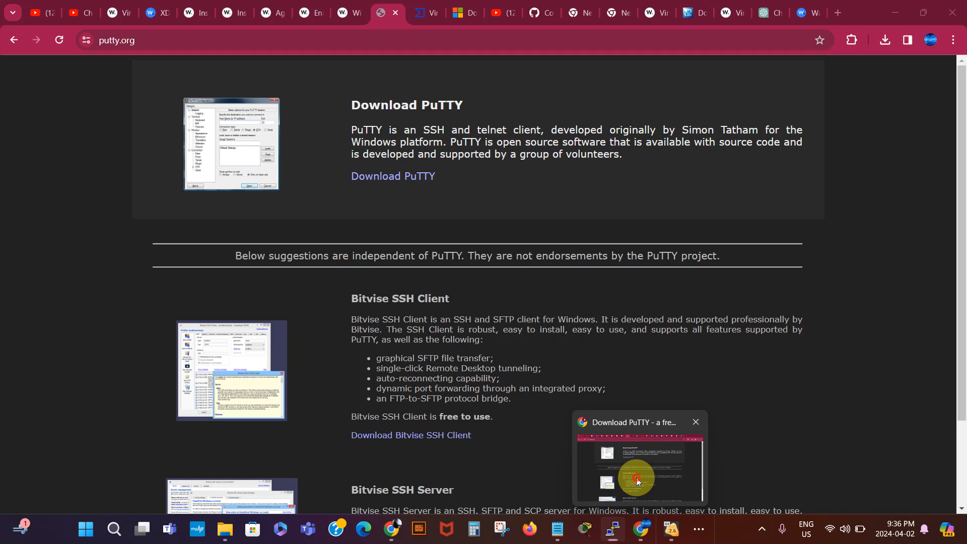
left_click(808, 15)
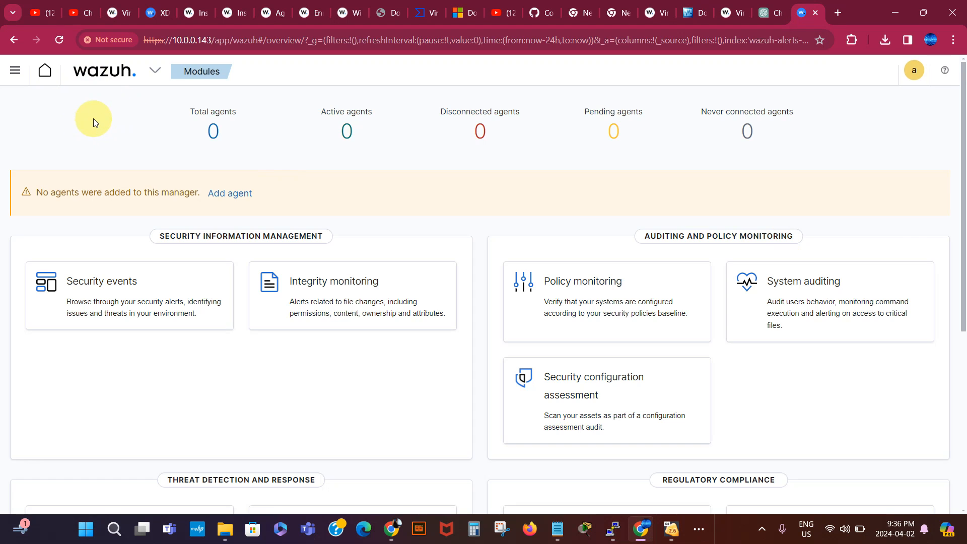
left_click(58, 39)
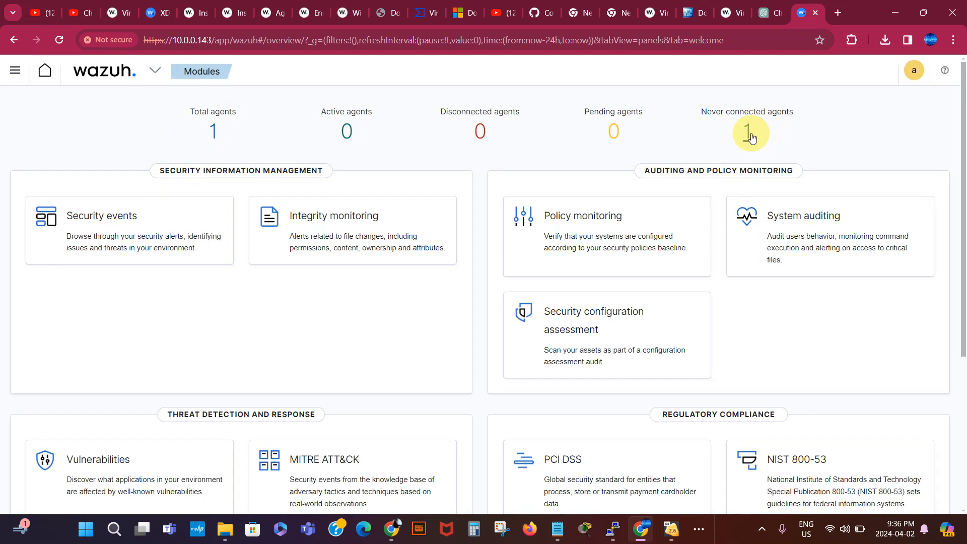
left_click(213, 130)
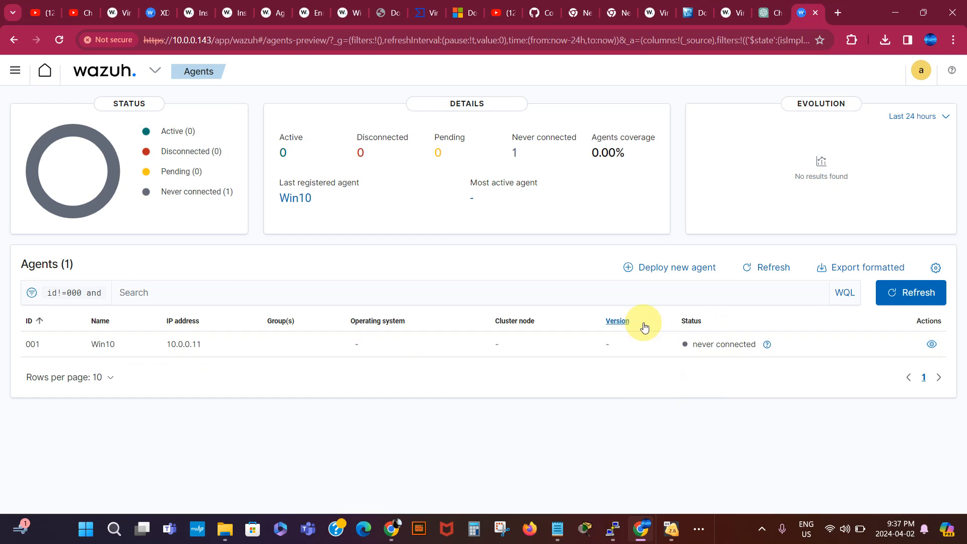
mouse_move(671, 529)
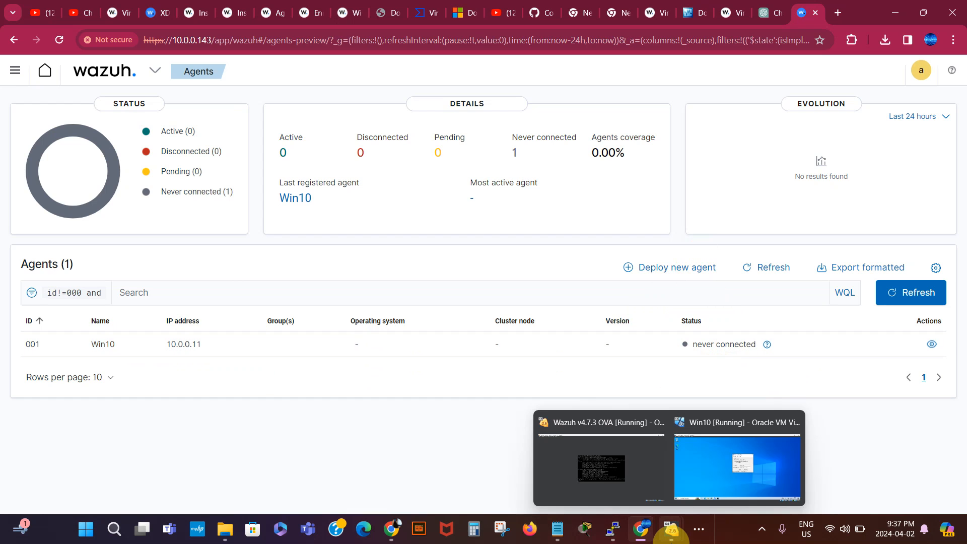
left_click(701, 485)
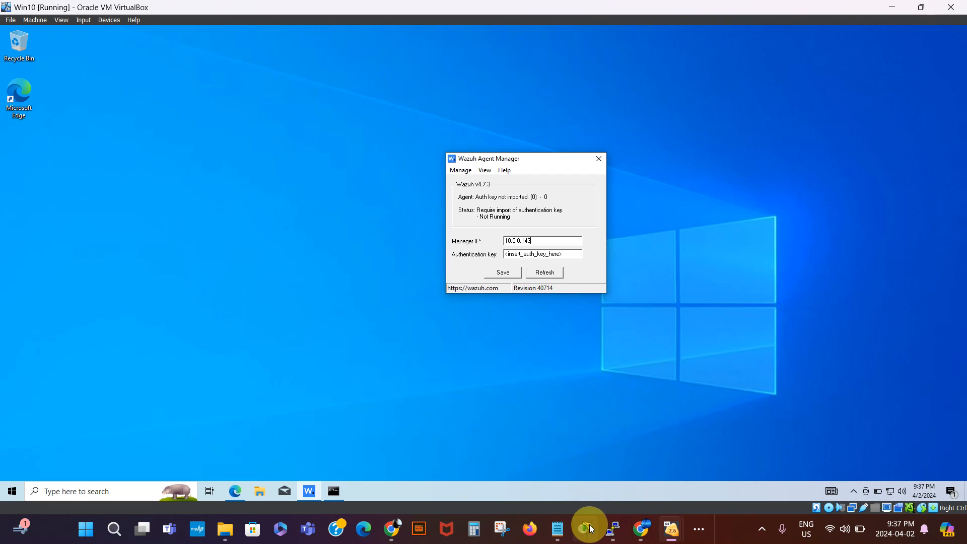
- Request the authentication key for agent ID 001 in manage_agents
left_click(612, 529)
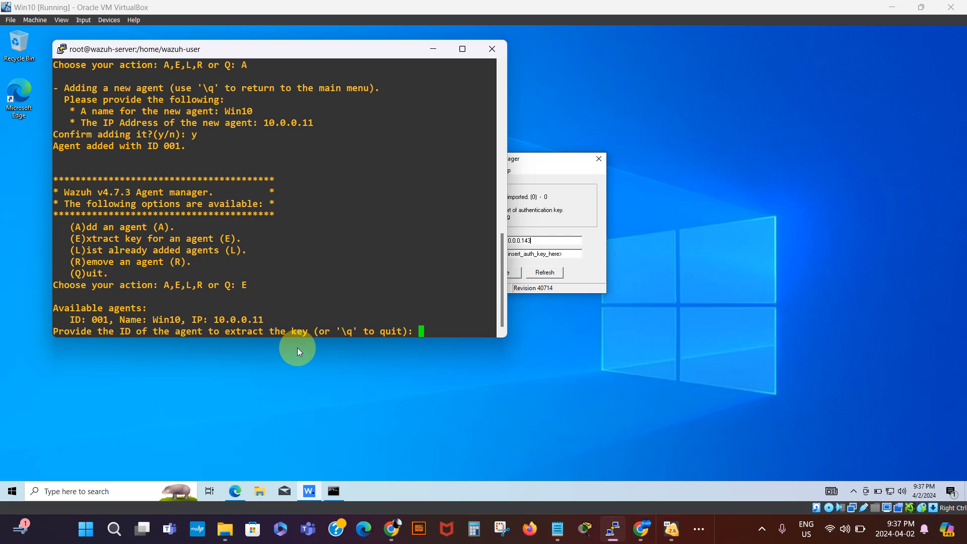
left_click(423, 330)
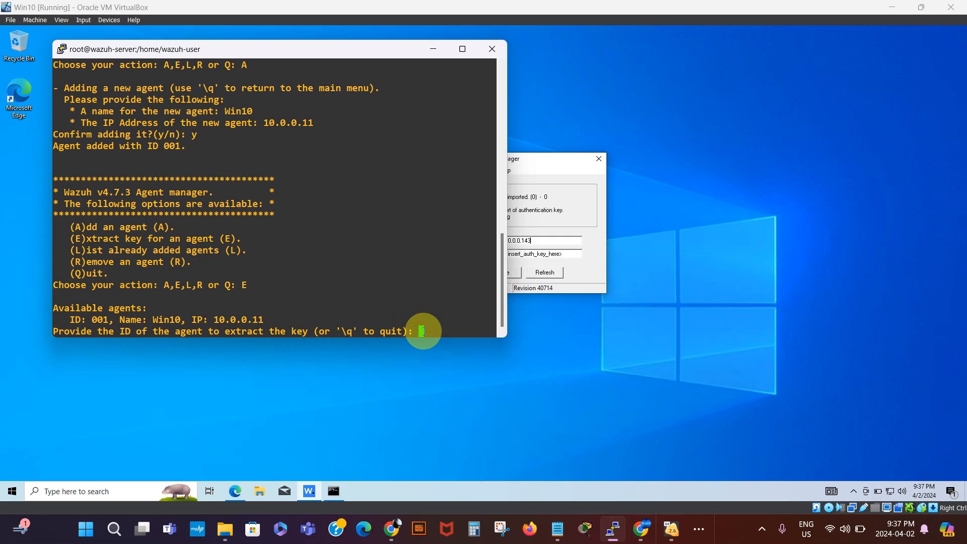
type("001")
key("Return")
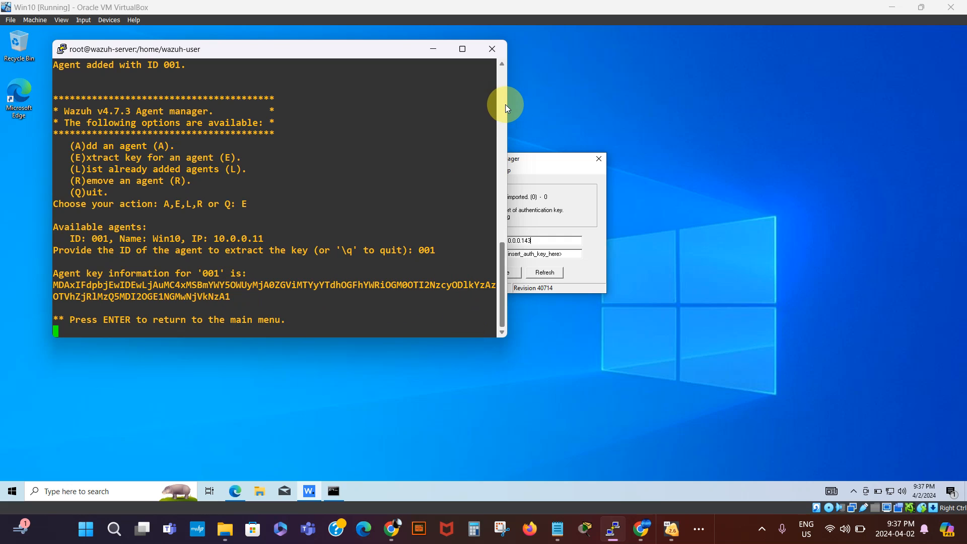
- Widen PuTTY, copy the full agent 001 key, and exit manage_agents with Ctrl+C
left_click_drag(507, 104, 662, 119)
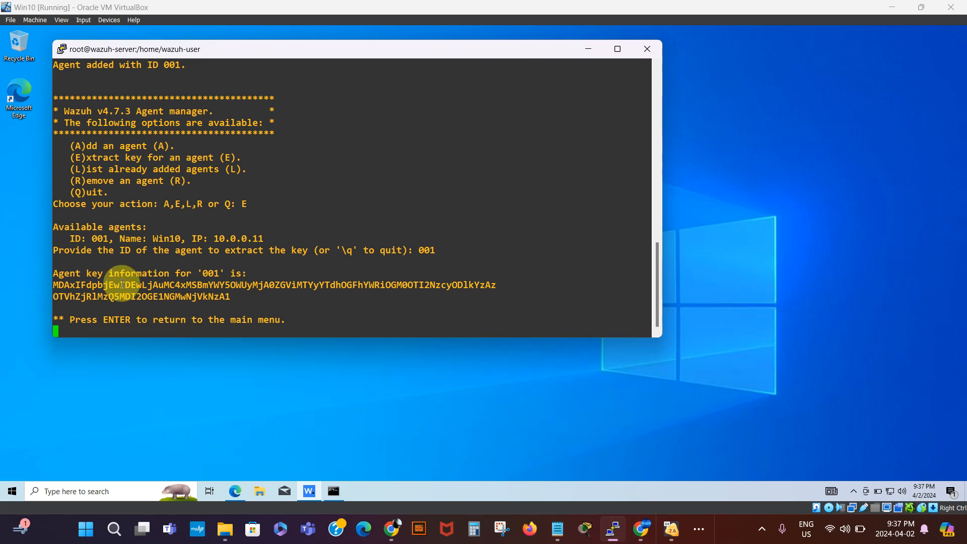
left_click_drag(54, 285, 232, 296)
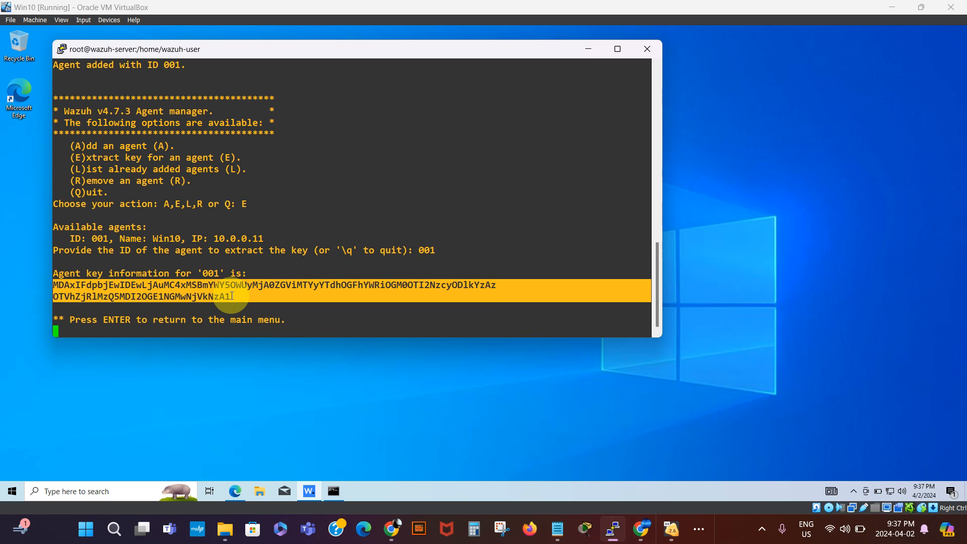
key("ctrl+c")
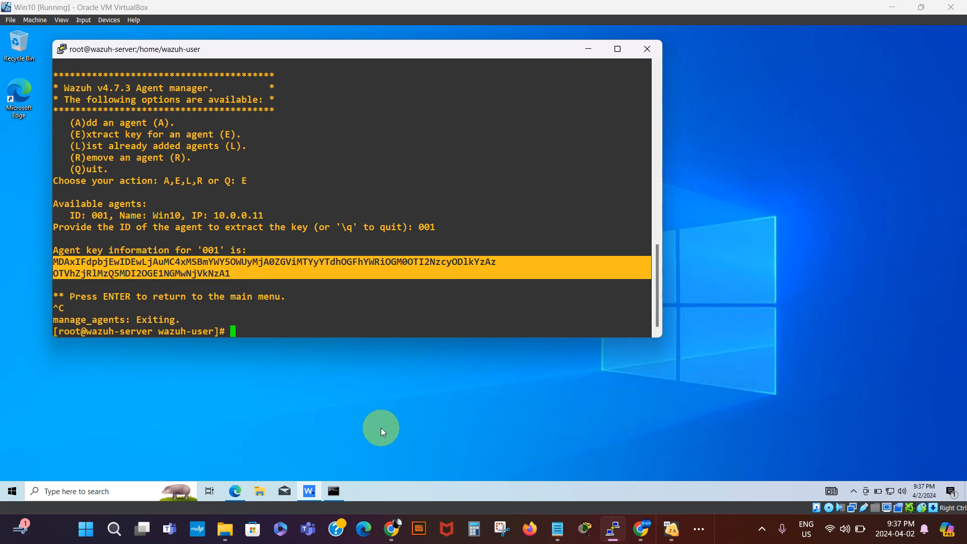
mouse_move(561, 536)
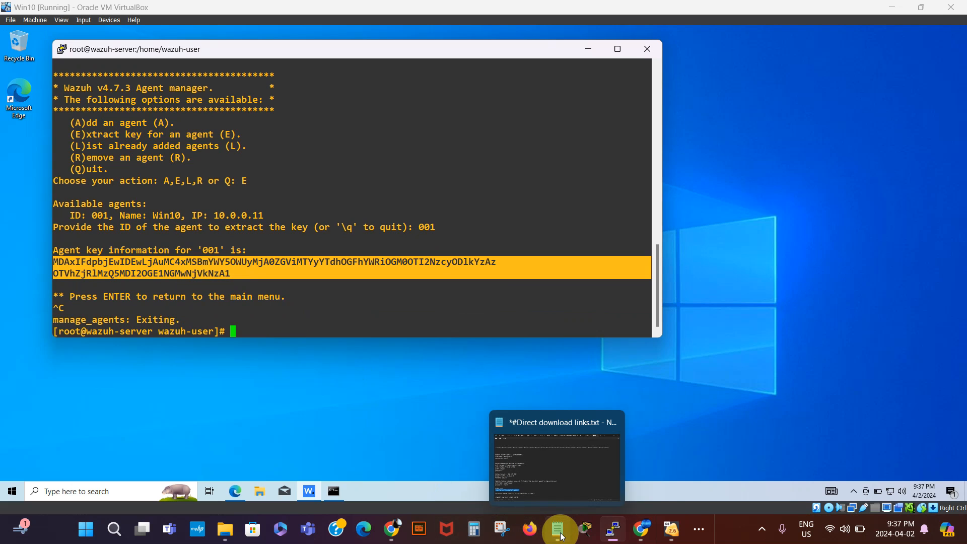
- Paste the agent 001 key into the Notepad notes below a new asterisk separator and select it
left_click(561, 536)
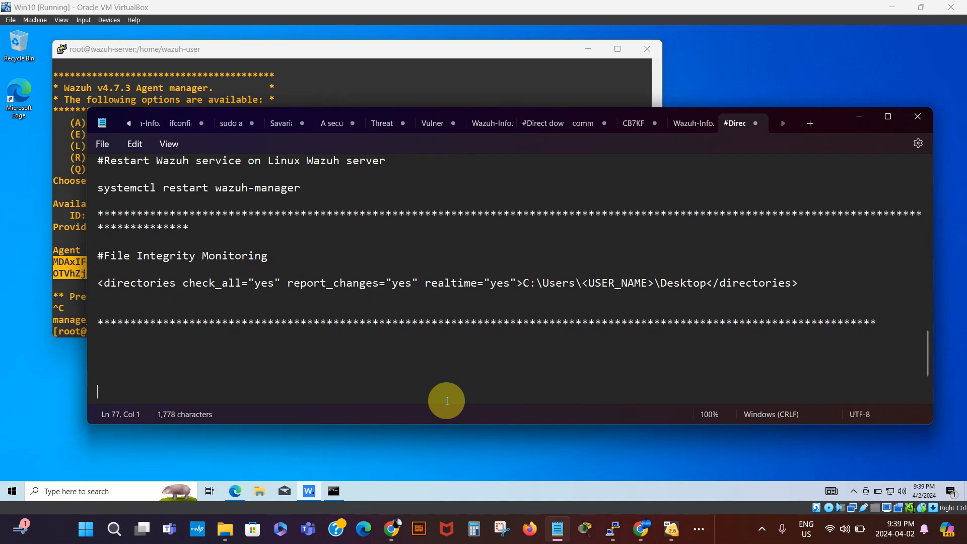
type("*****************************************************************************************************************")
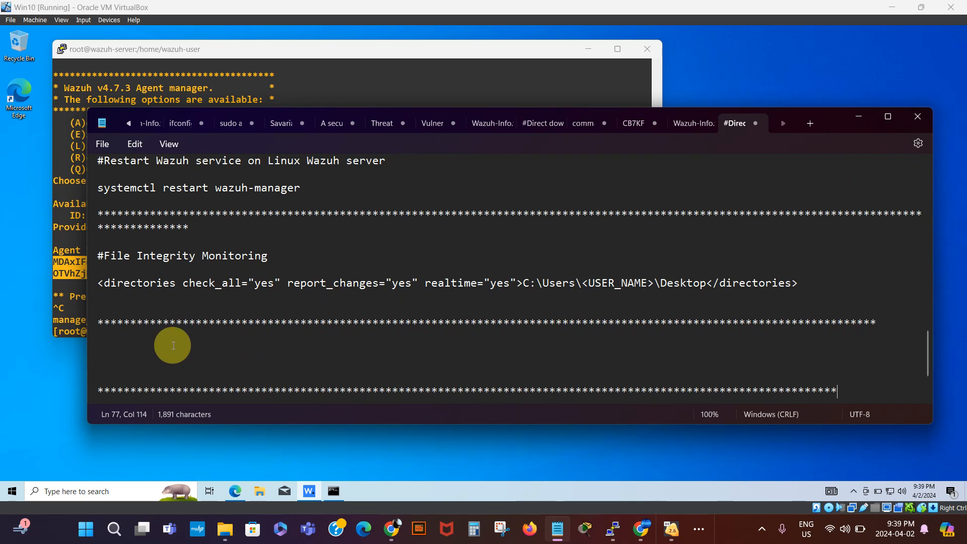
left_click(135, 347)
key("ctrl+v")
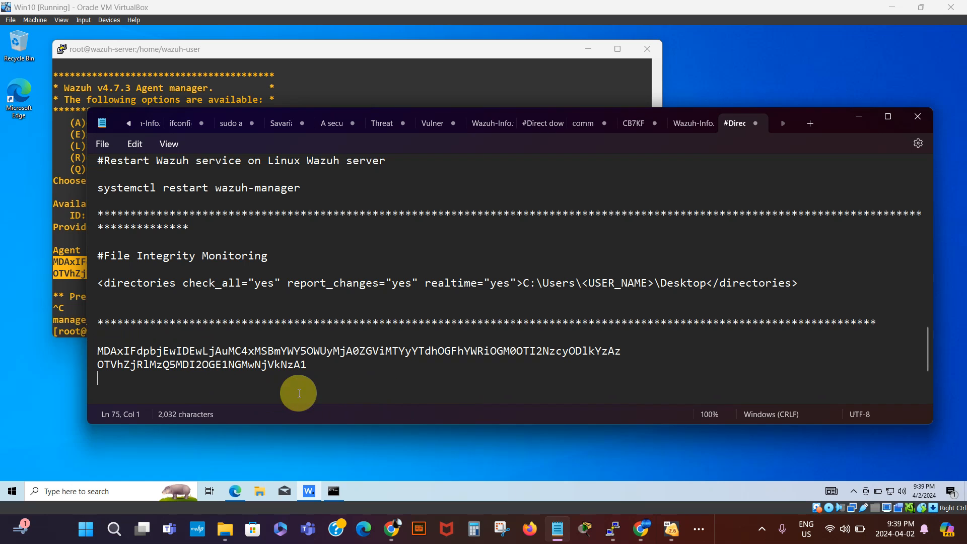
left_click_drag(832, 117, 901, 106)
left_click_drag(901, 103, 784, 104)
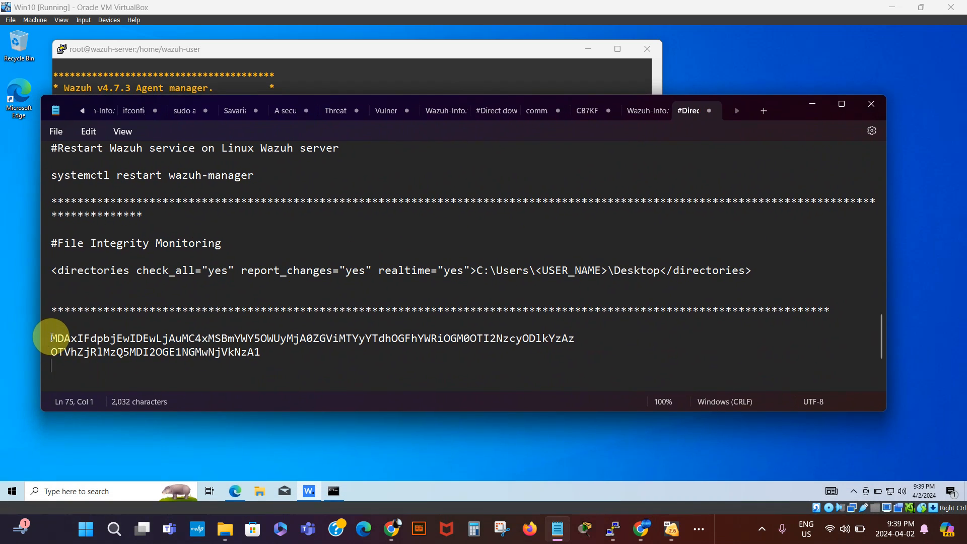
left_click_drag(52, 338, 261, 351)
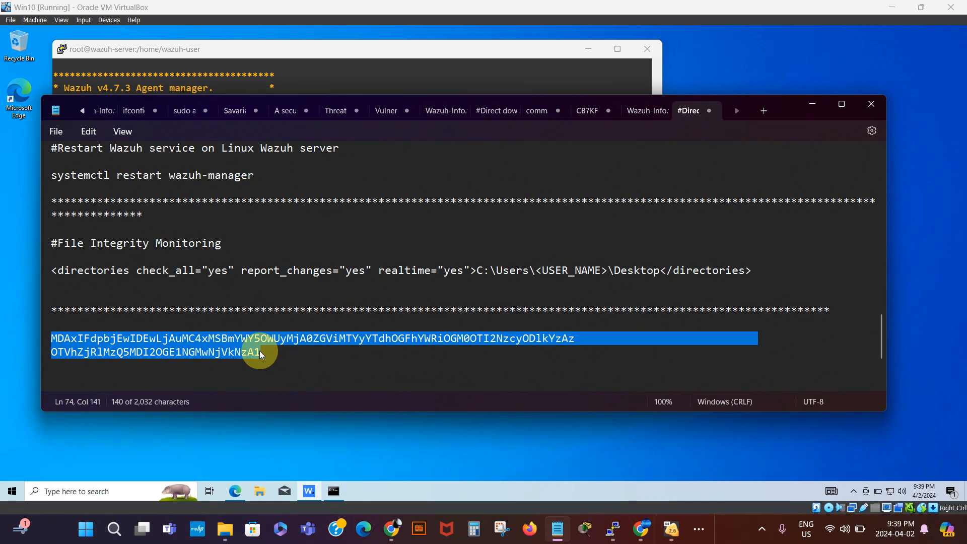
- Replace the Authentication key placeholder in Wazuh Agent Manager with the copied key and save it
left_click(650, 440)
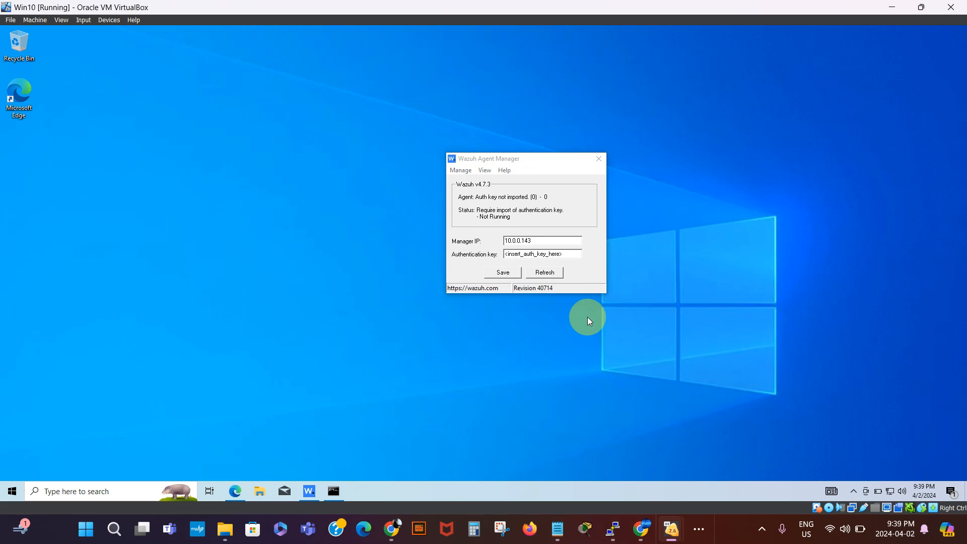
left_click(570, 254)
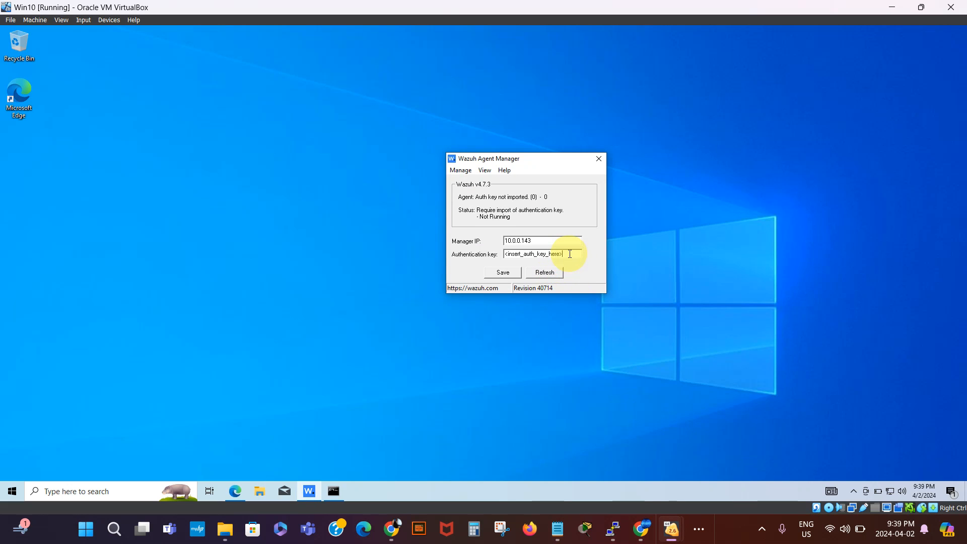
double_click(570, 254)
key("BackSpace")
key("ctrl+v")
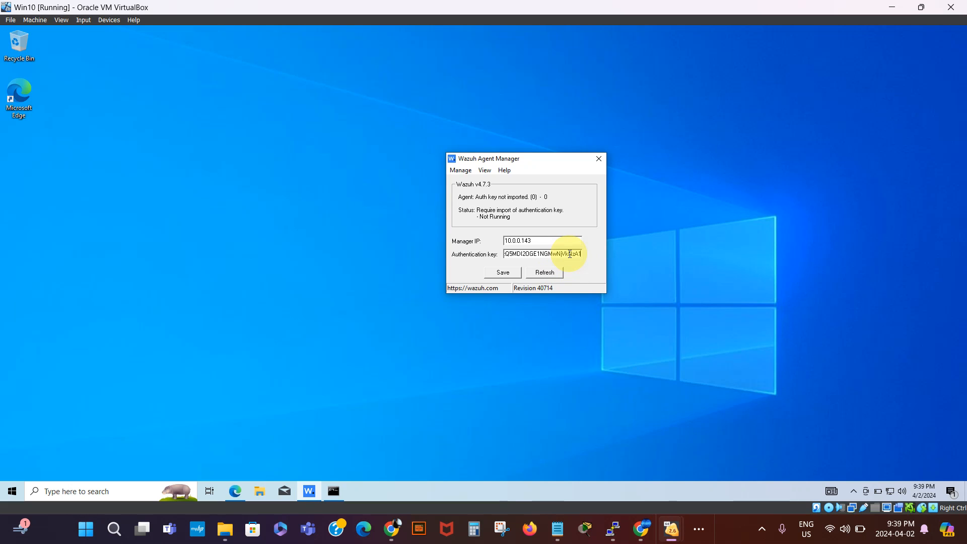
left_click(506, 274)
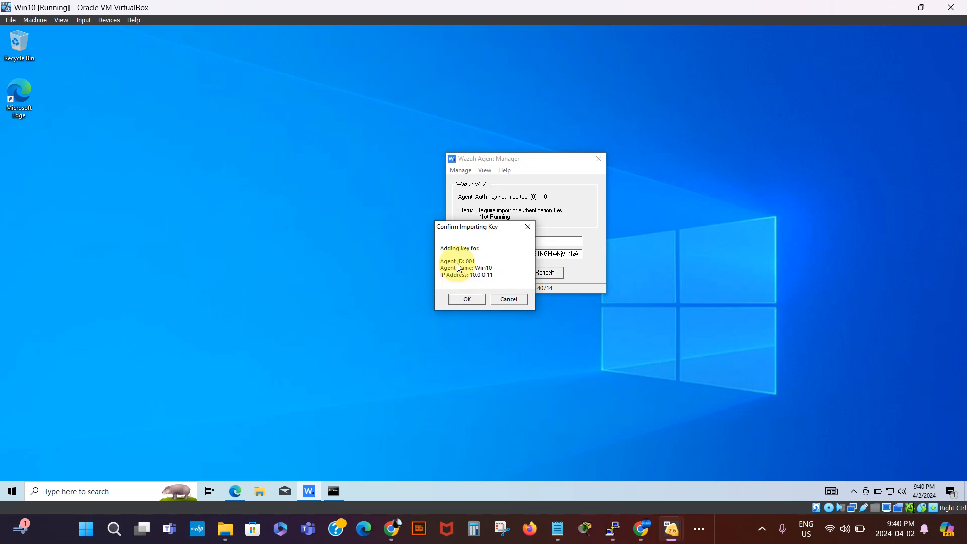
left_click(460, 298)
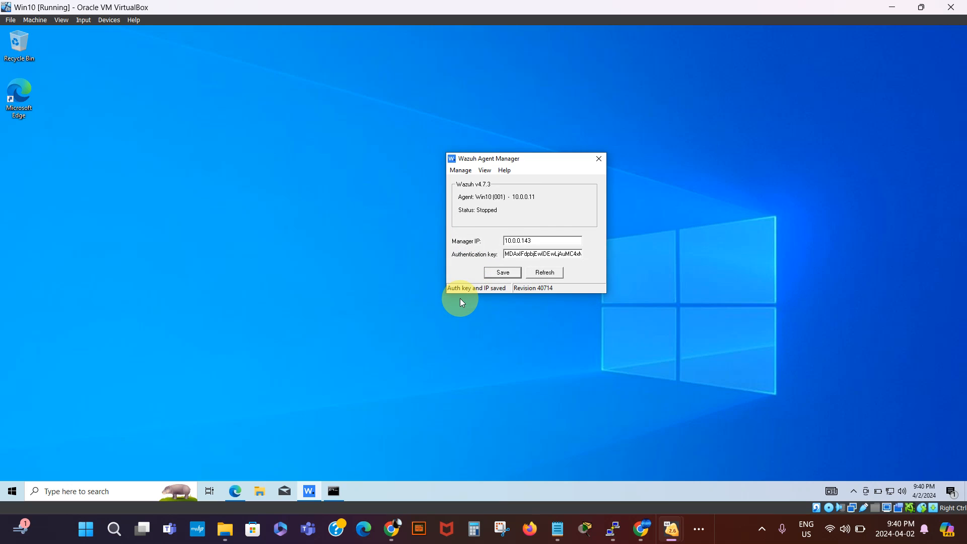
- Restart the Wazuh agent service from the Manage menu and dismiss the confirmation
left_click(460, 171)
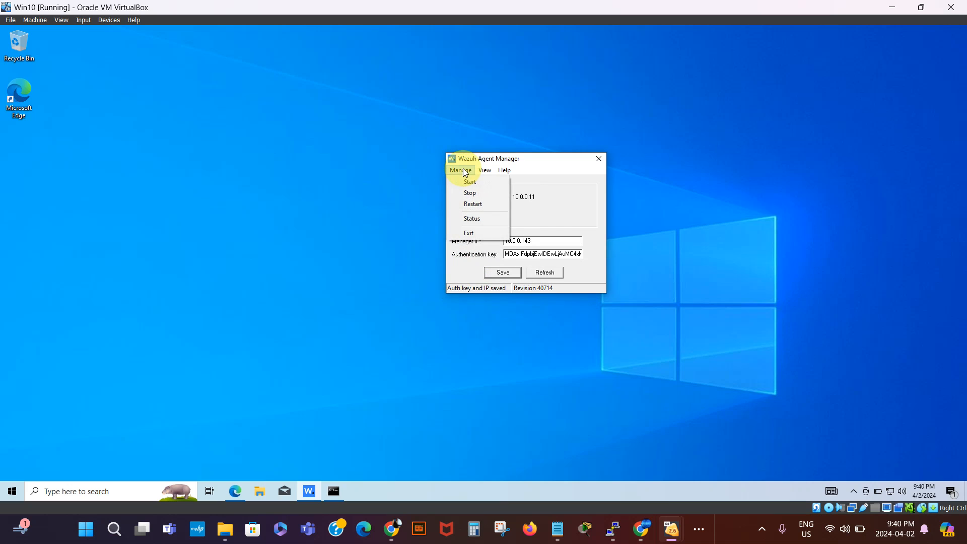
left_click(469, 205)
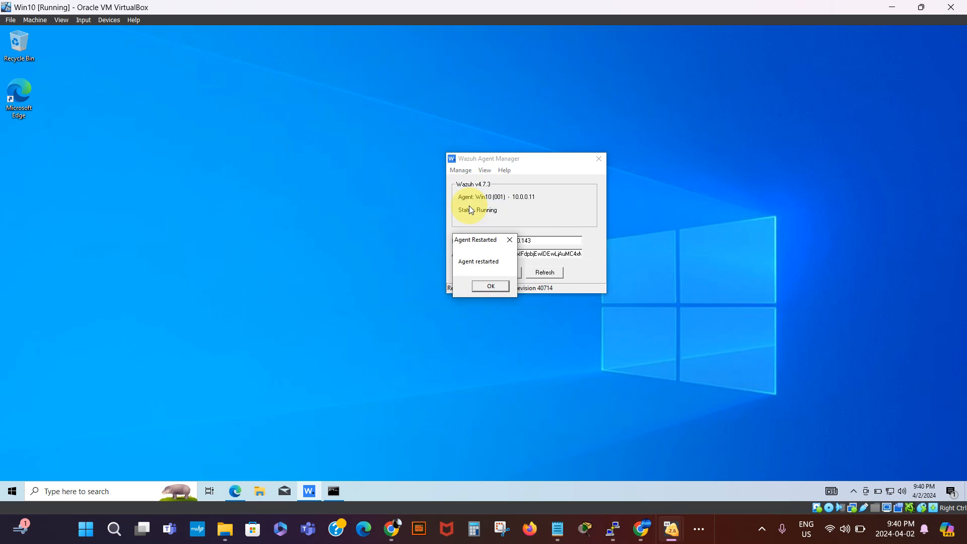
left_click(488, 285)
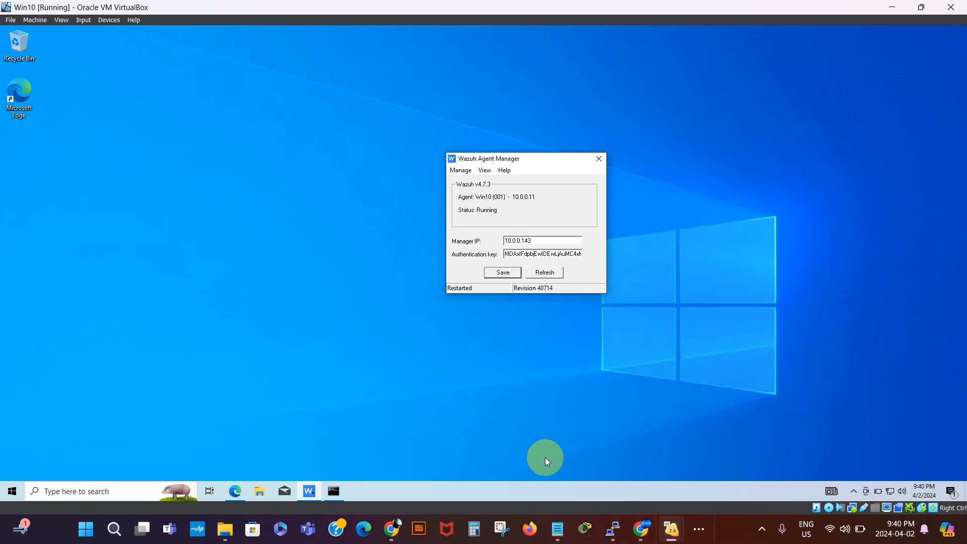
- Open the Wazuh overview and list active agents to see Win10 (001) running Windows 10 Home v4.7.3
left_click(641, 528)
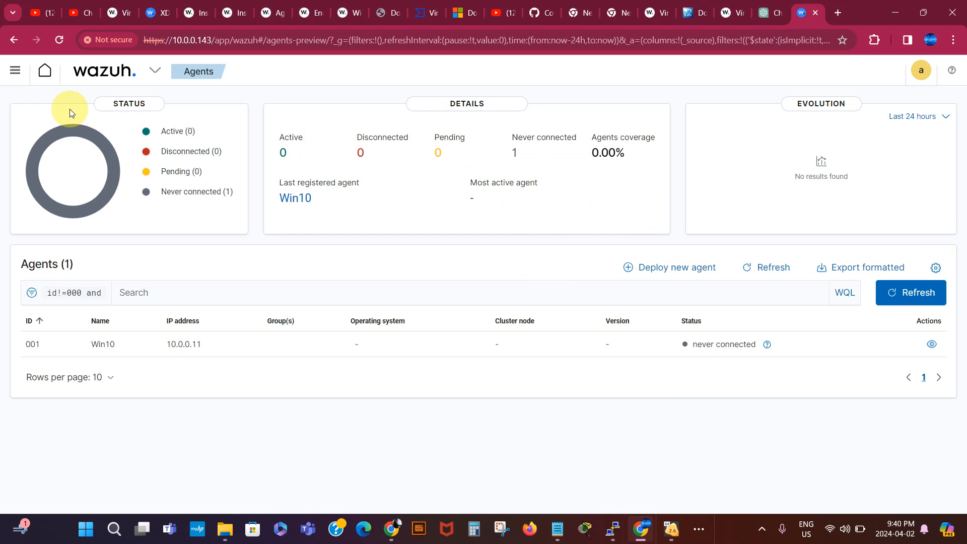
left_click(44, 73)
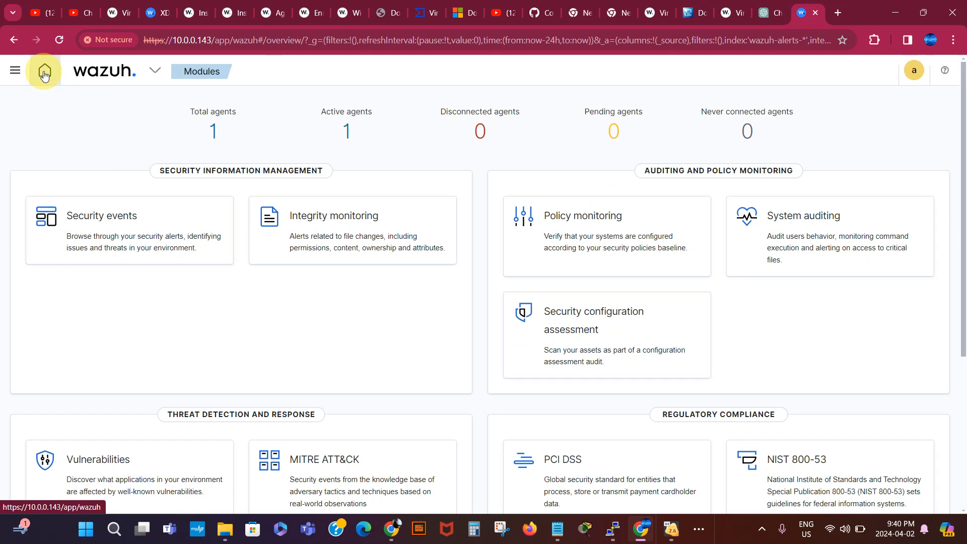
left_click(346, 132)
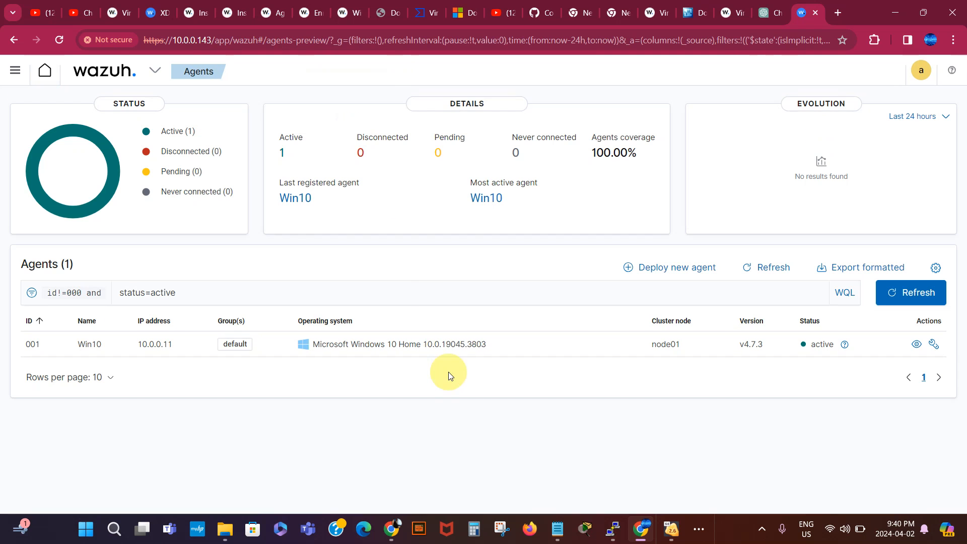